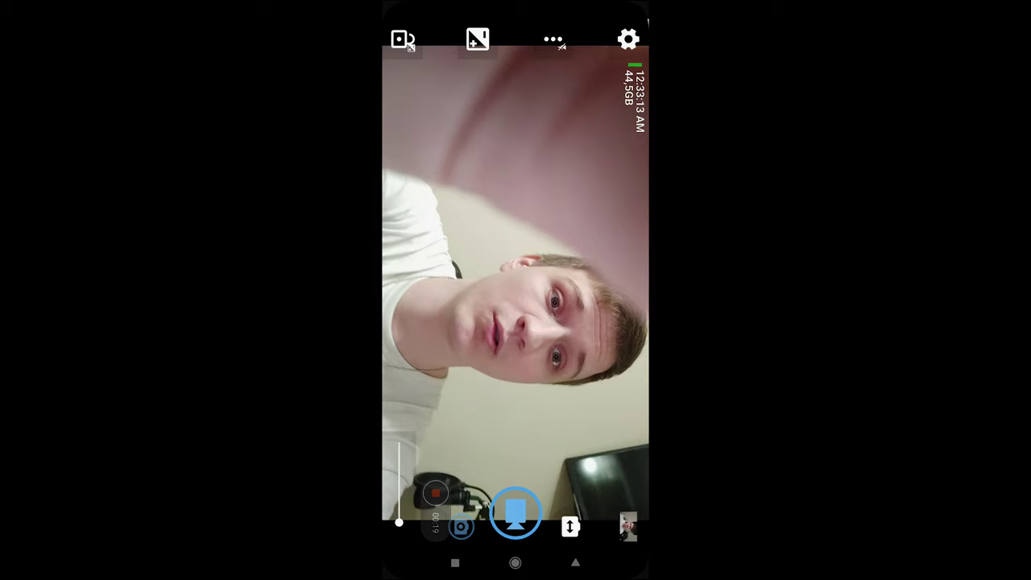
Open Open Camera's video settings and confirm FullHD 1920x1080 resolution and MPEG4 H264 format.
click(629, 39)
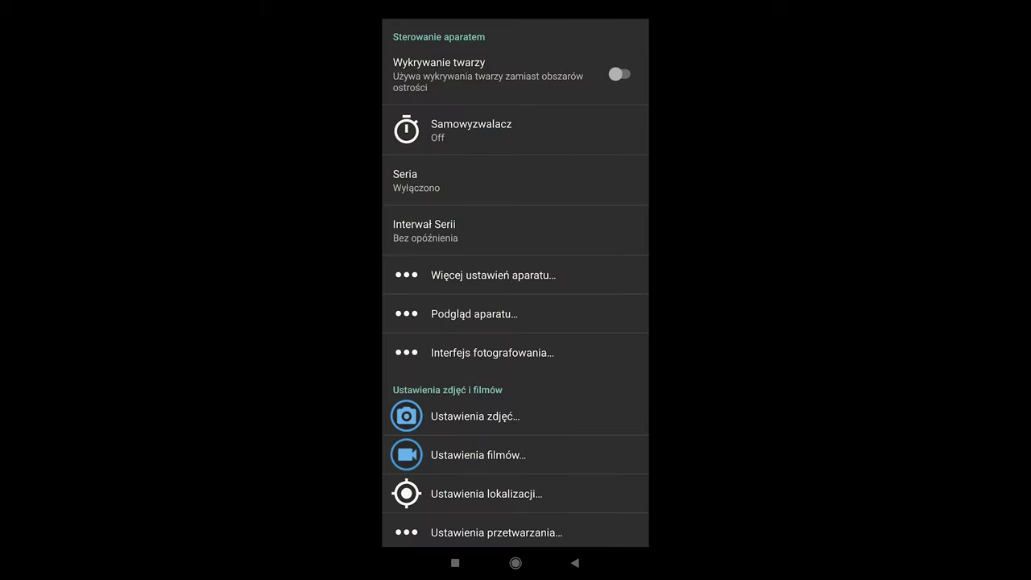
click(478, 454)
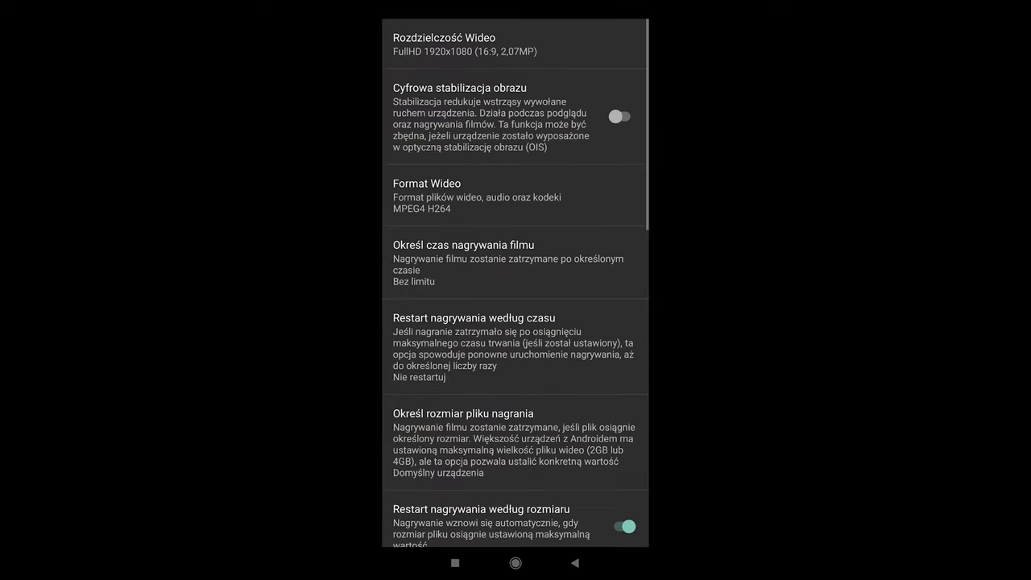
click(444, 44)
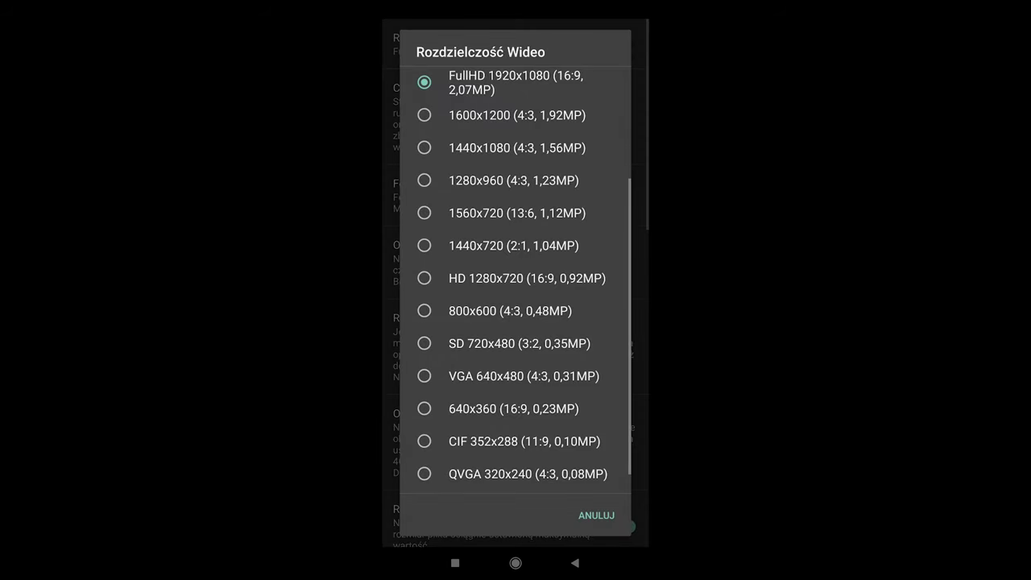
key(Escape)
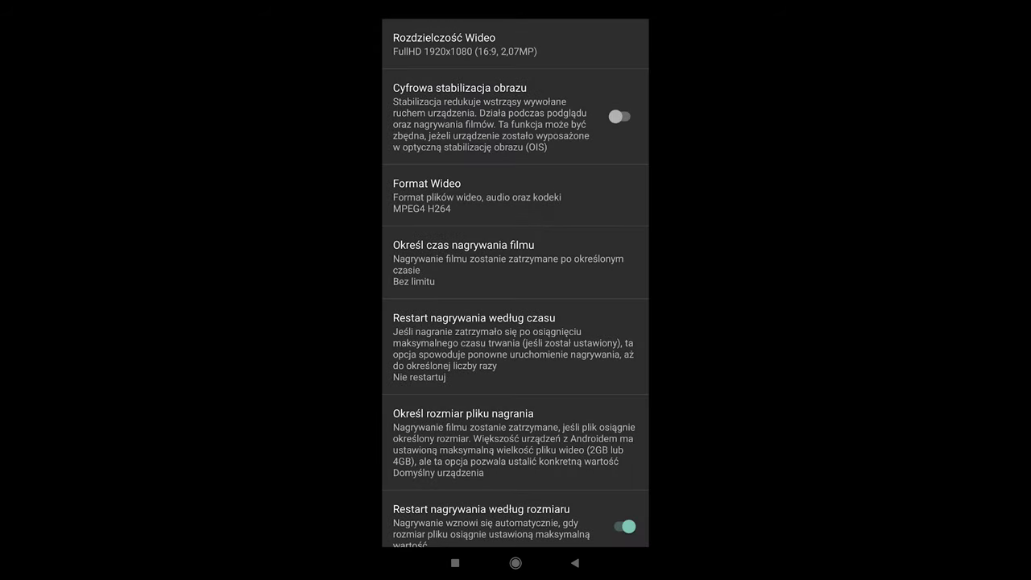
click(427, 195)
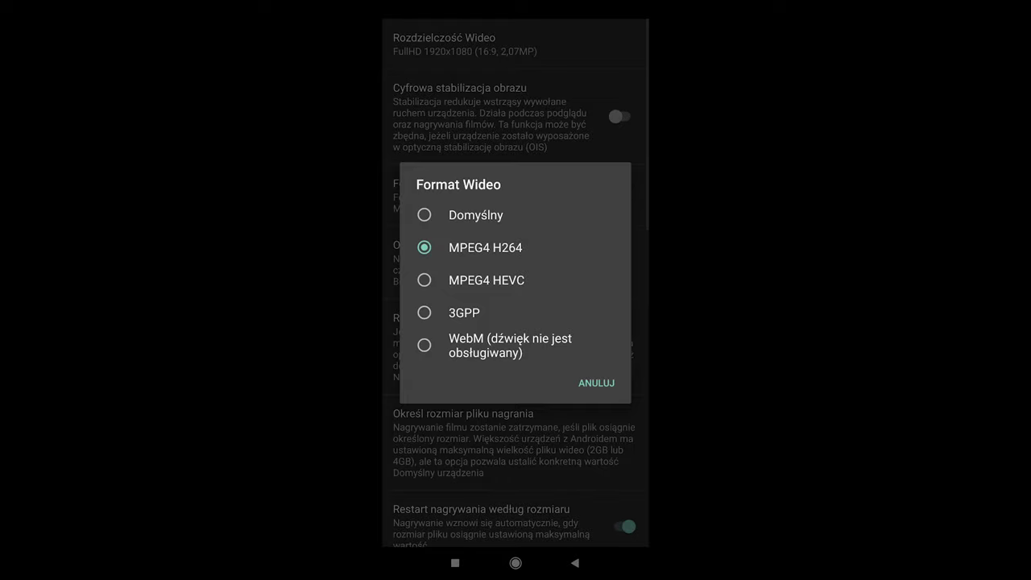
key(Escape)
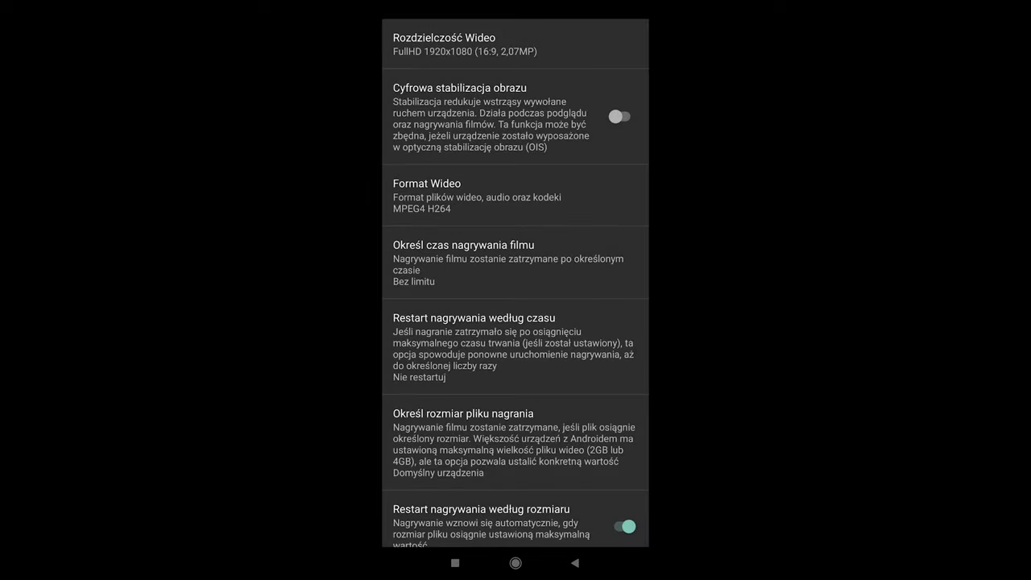
Confirm no duration limit, unchanged mono/stereo and Kamera Wideo audio source, then view bitrate choices.
scroll(515, 281, down, 3)
click(463, 149)
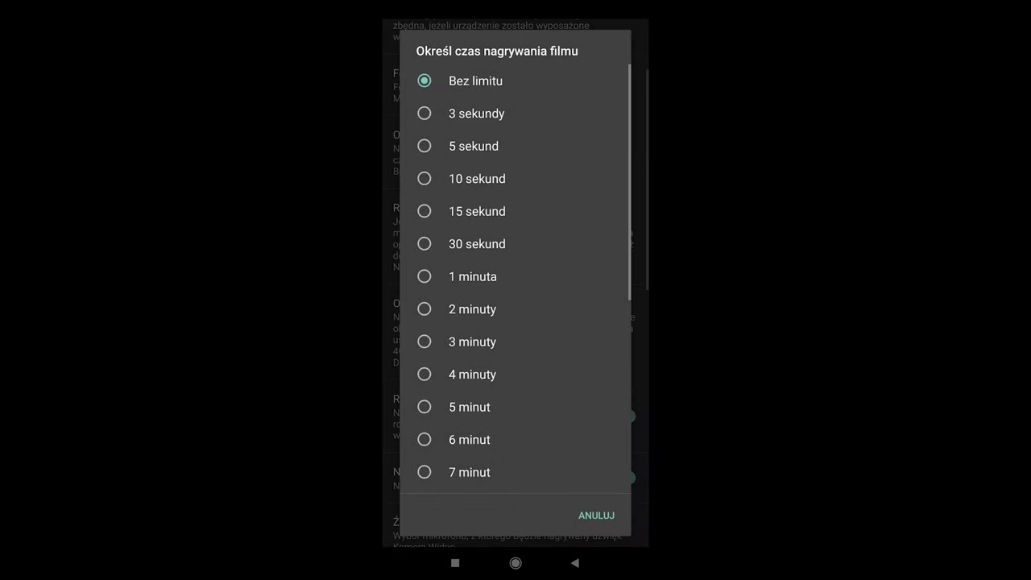
key(Escape)
scroll(516, 282, down, 5)
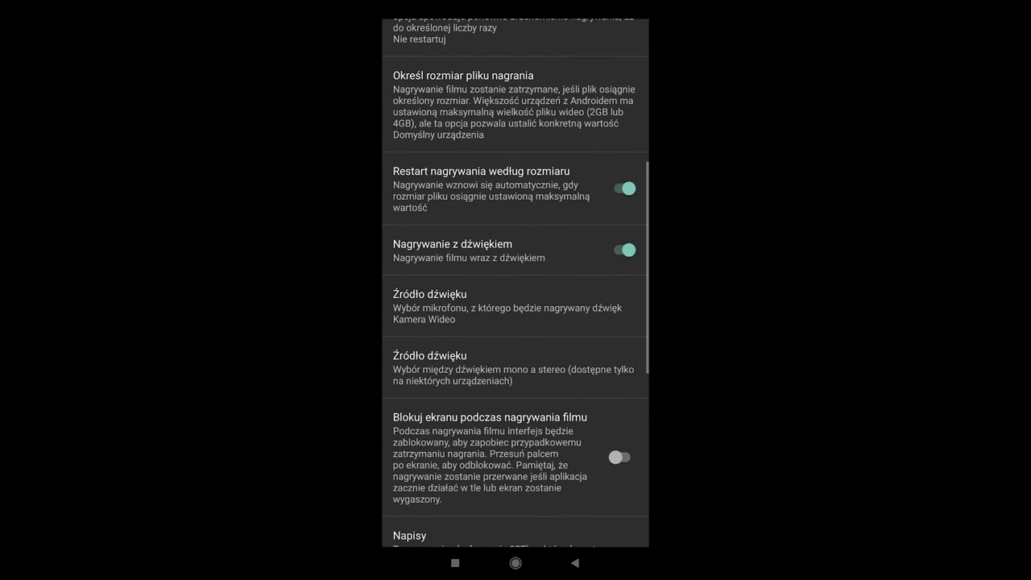
scroll(515, 282, down, 2)
click(484, 306)
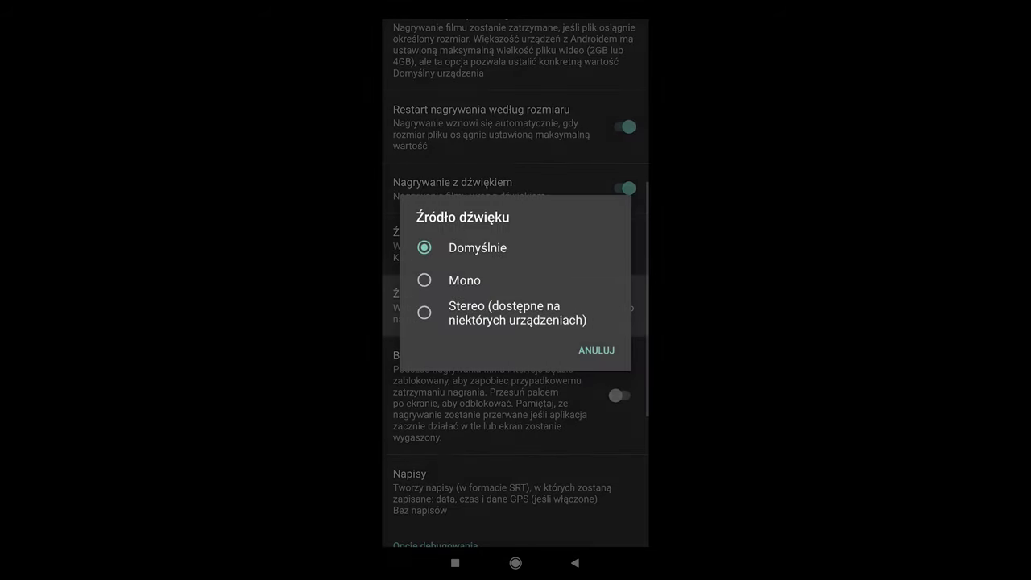
key(Escape)
click(468, 241)
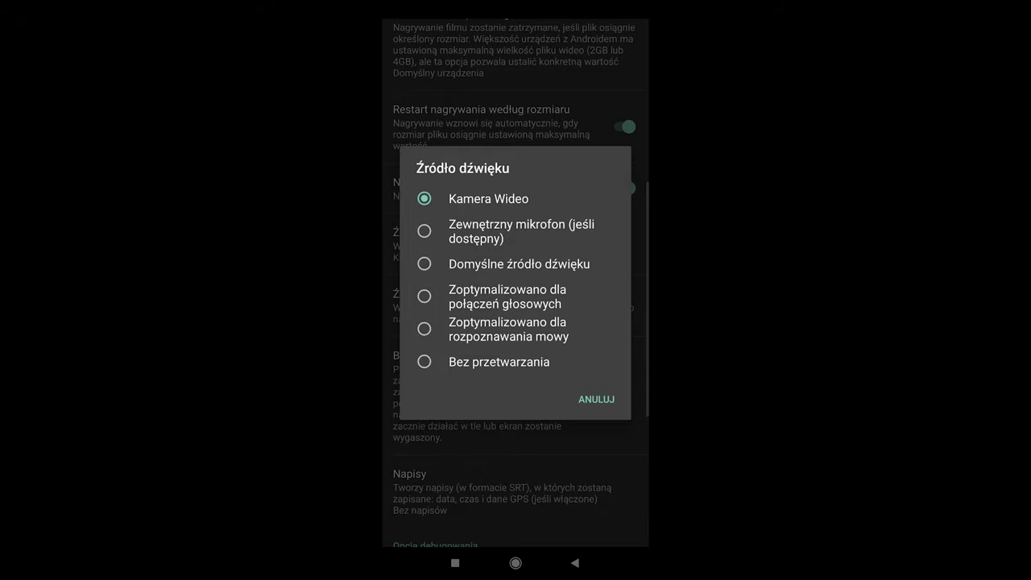
key(Escape)
scroll(516, 282, up, 3)
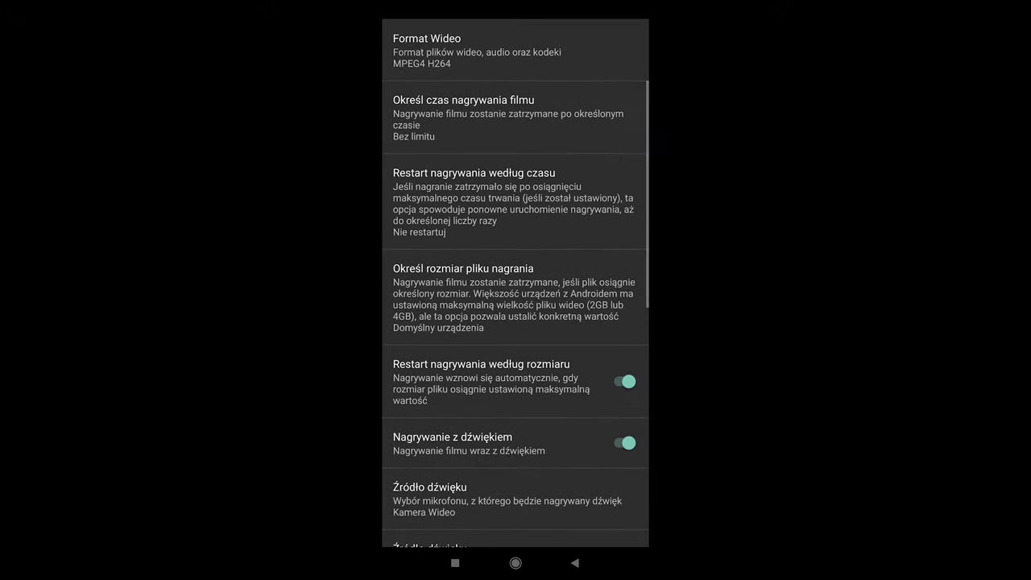
scroll(516, 282, down, 7)
click(515, 234)
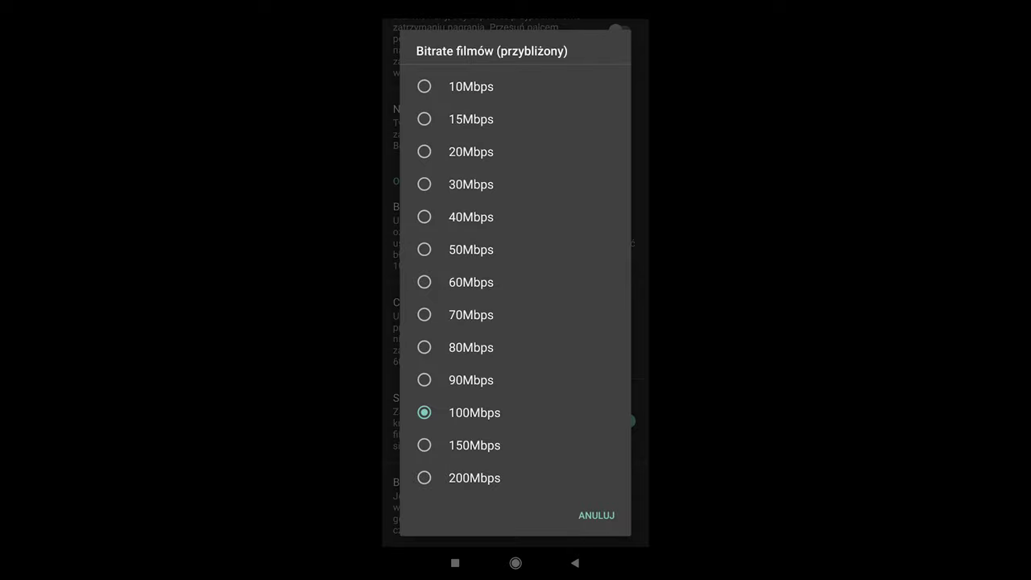
Keep the bitrate at 100Mbps and frame rate at 60, then return to the live preview.
key(Escape)
click(515, 330)
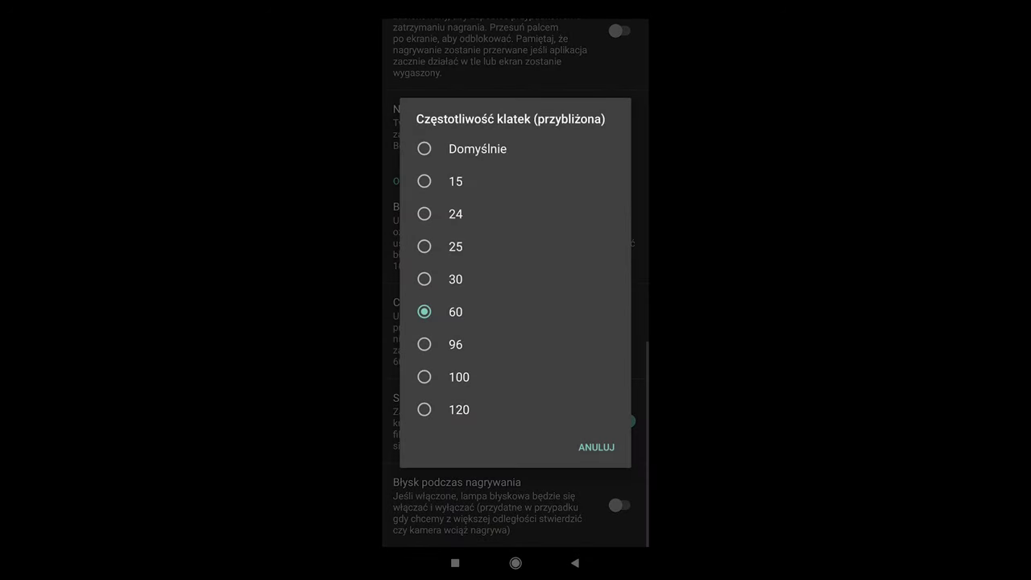
click(574, 562)
click(574, 562)
click(574, 562)
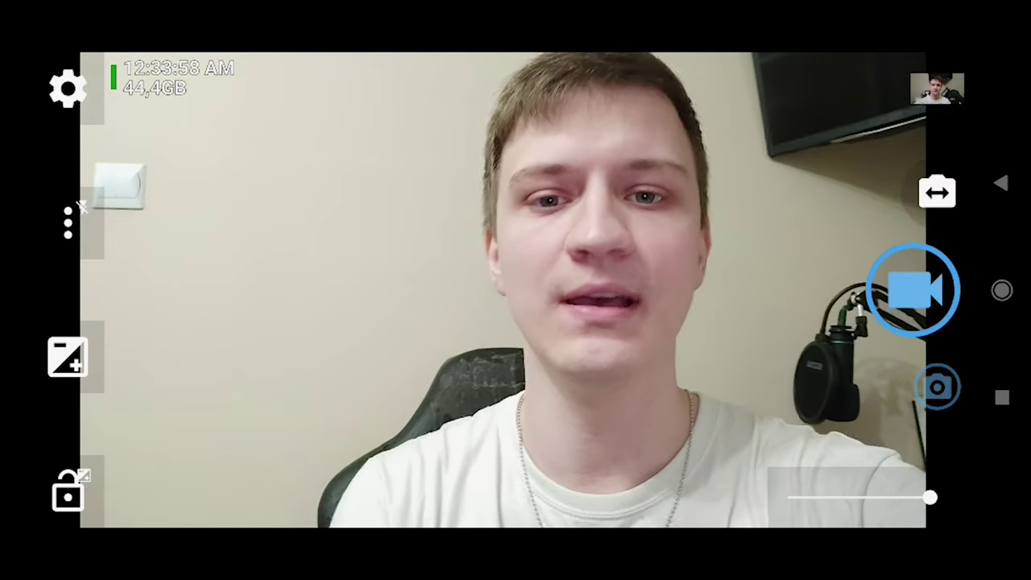
Lock the camera exposure at the current brightness.
click(68, 489)
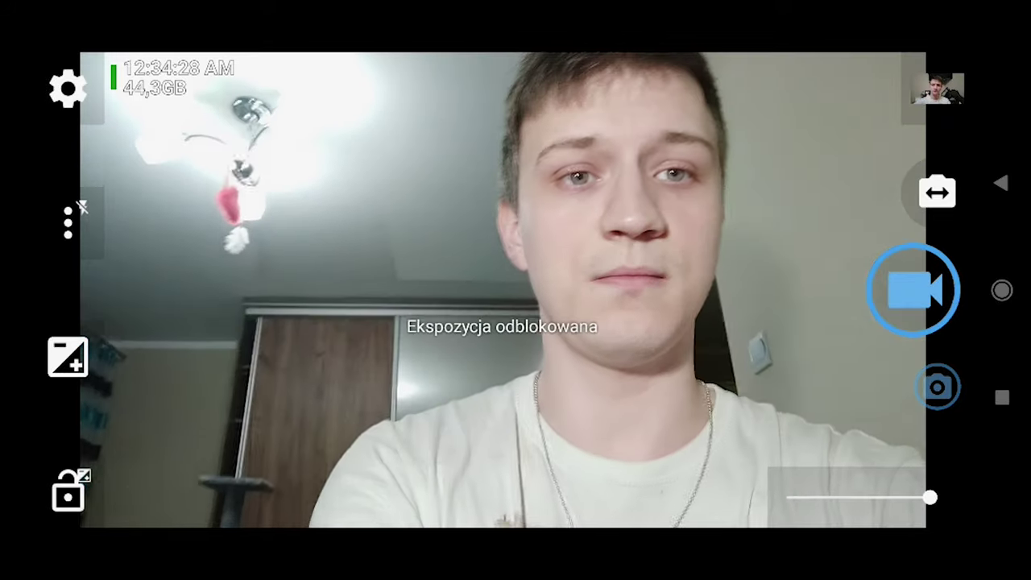
click(68, 490)
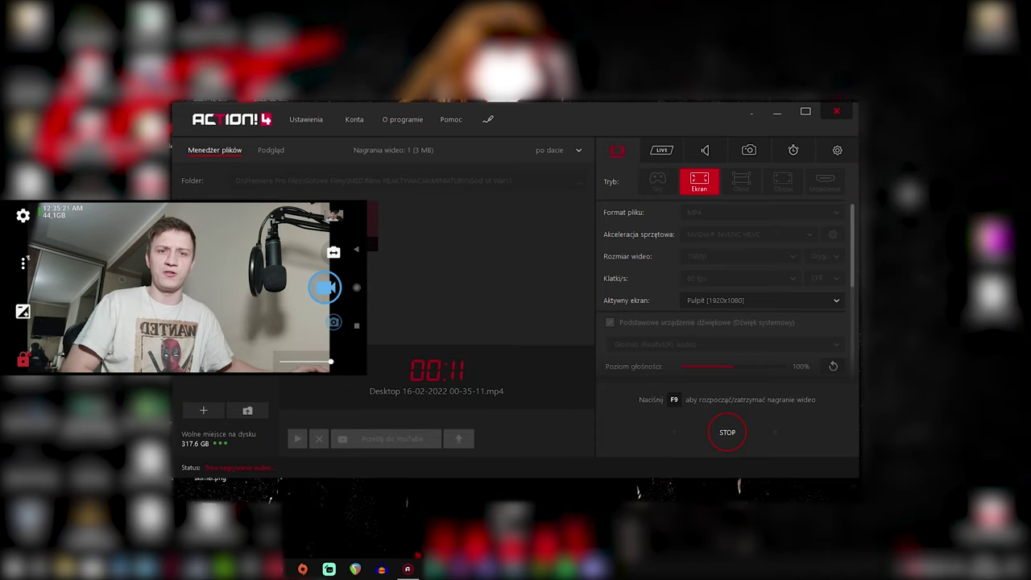
Launch REAPER (x64) and dismiss the new-version notice and the evaluation reminder.
right_click(356, 570)
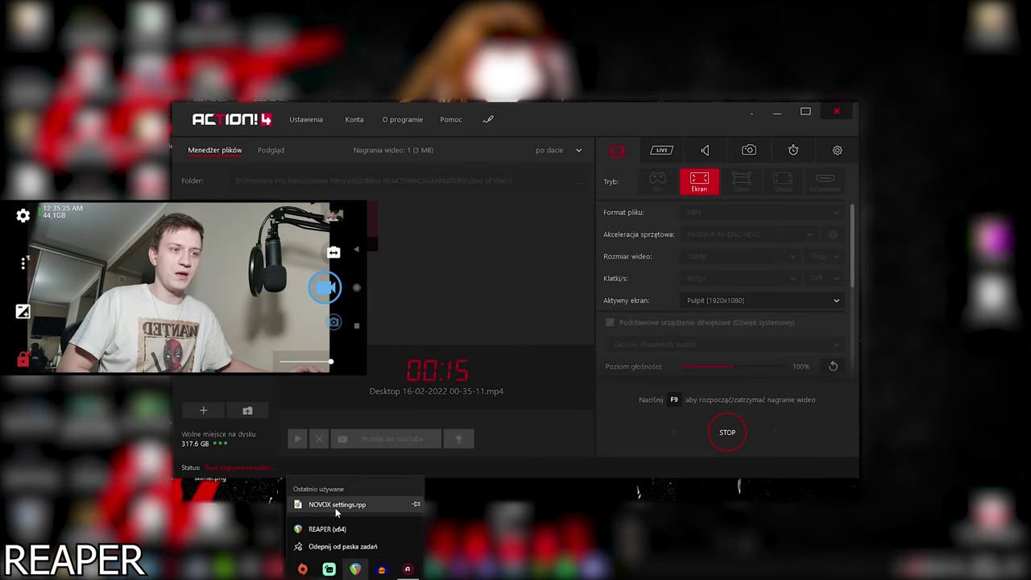
click(352, 530)
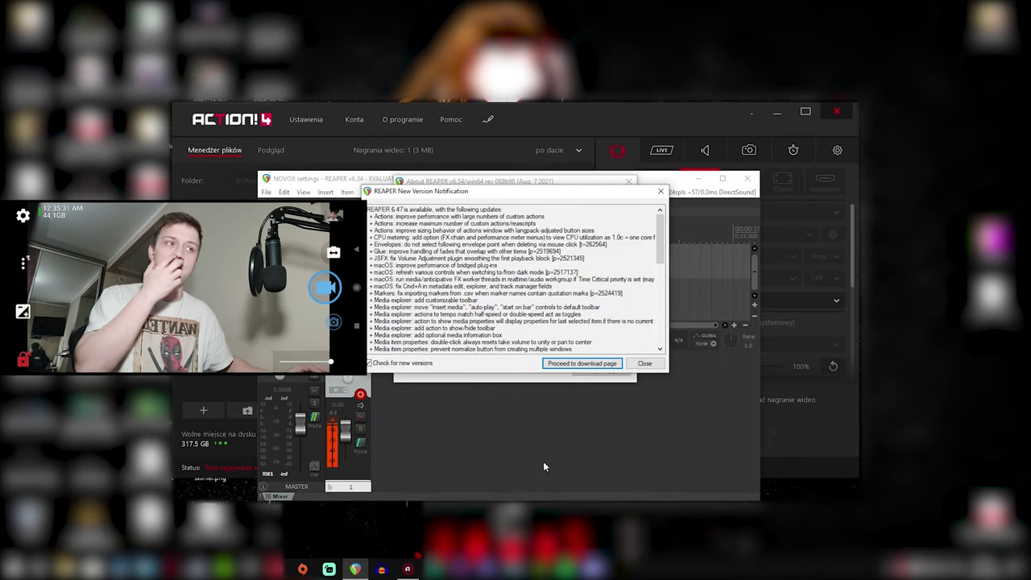
click(642, 363)
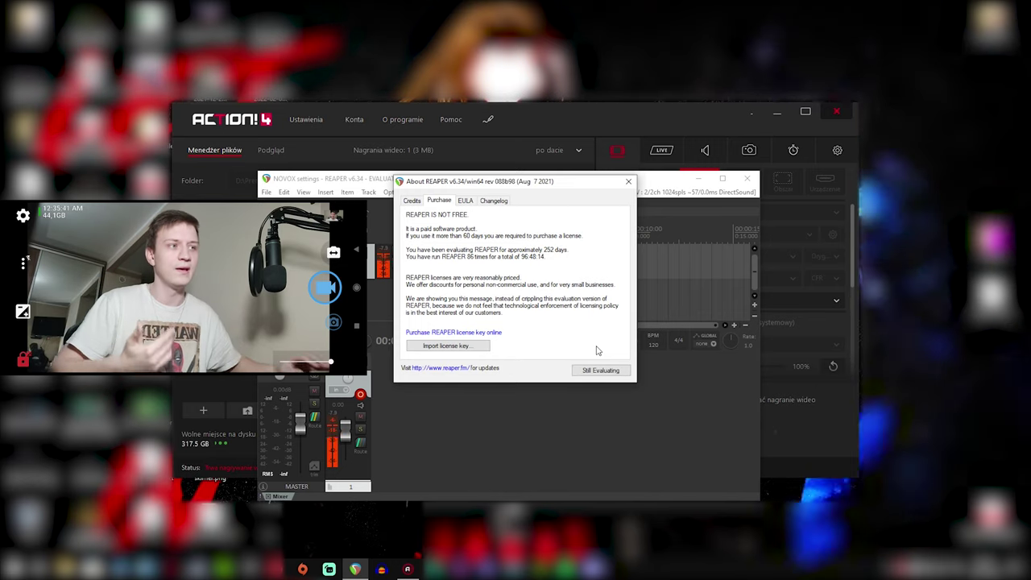
click(601, 371)
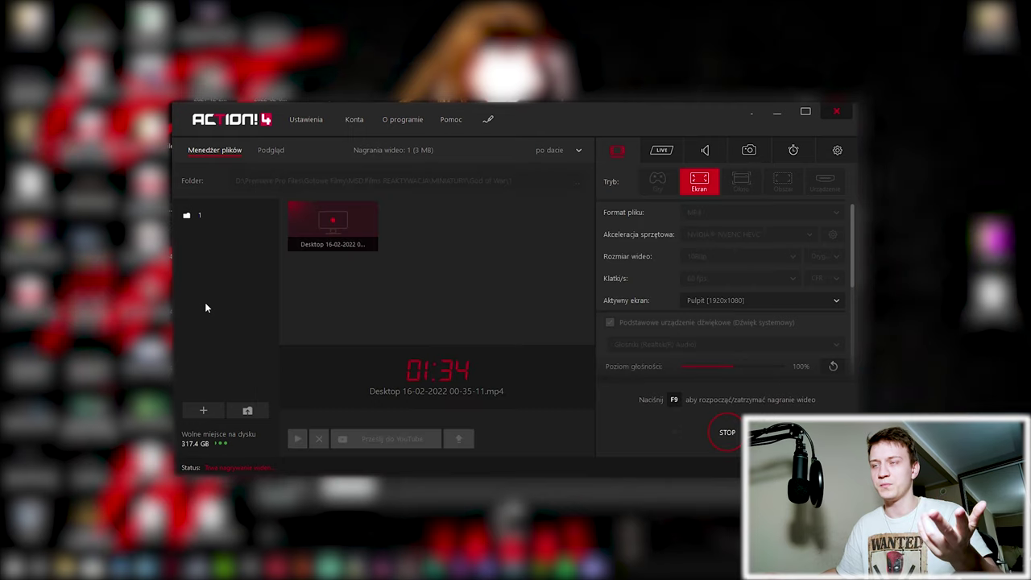
click(837, 149)
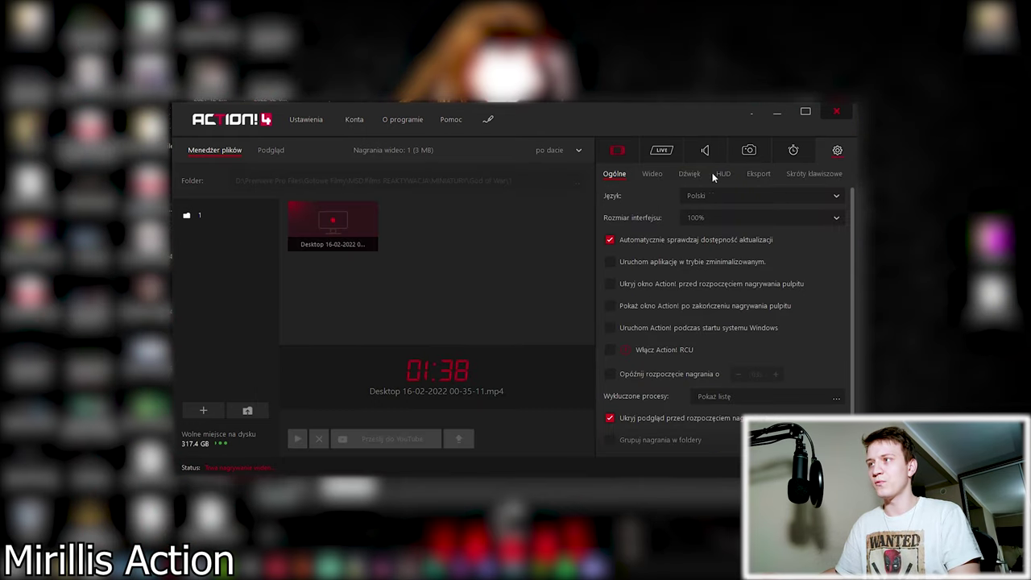
click(652, 174)
click(701, 198)
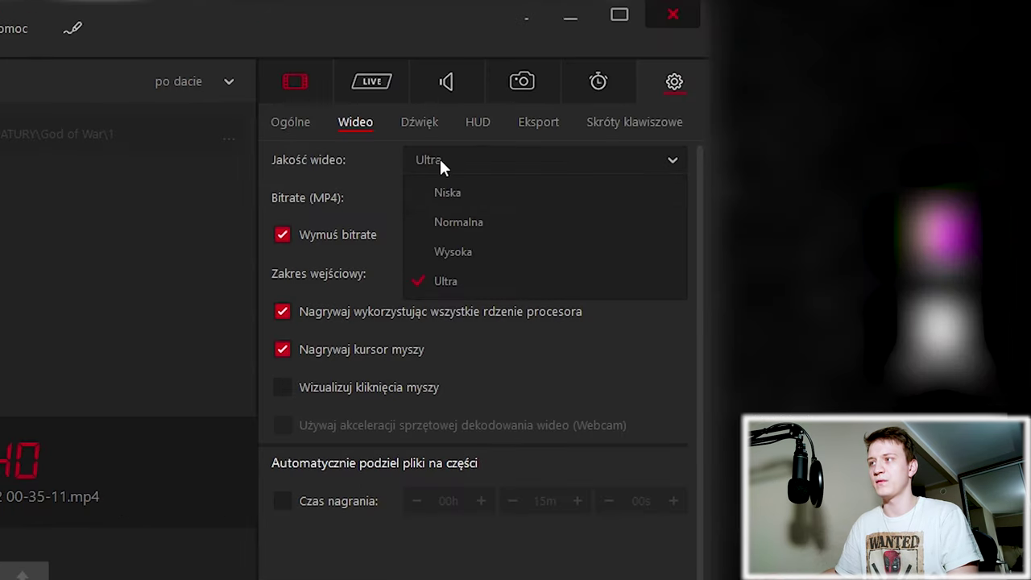
click(722, 217)
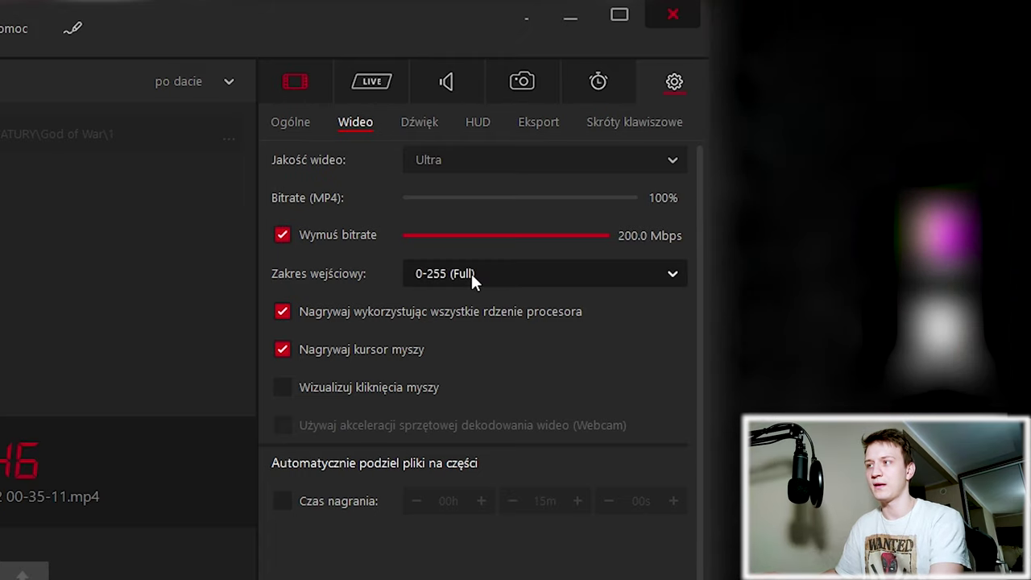
click(471, 273)
click(519, 276)
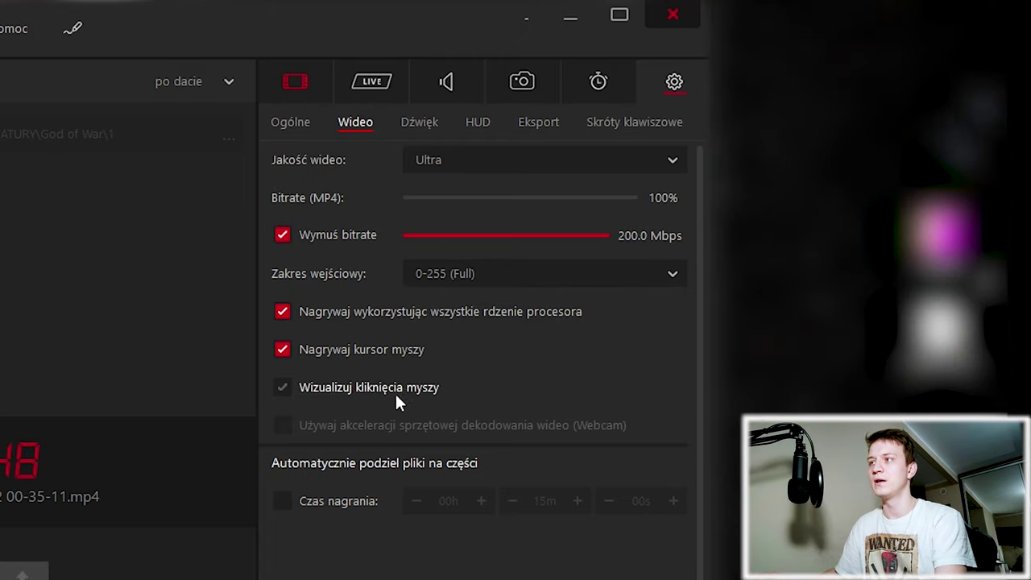
click(311, 119)
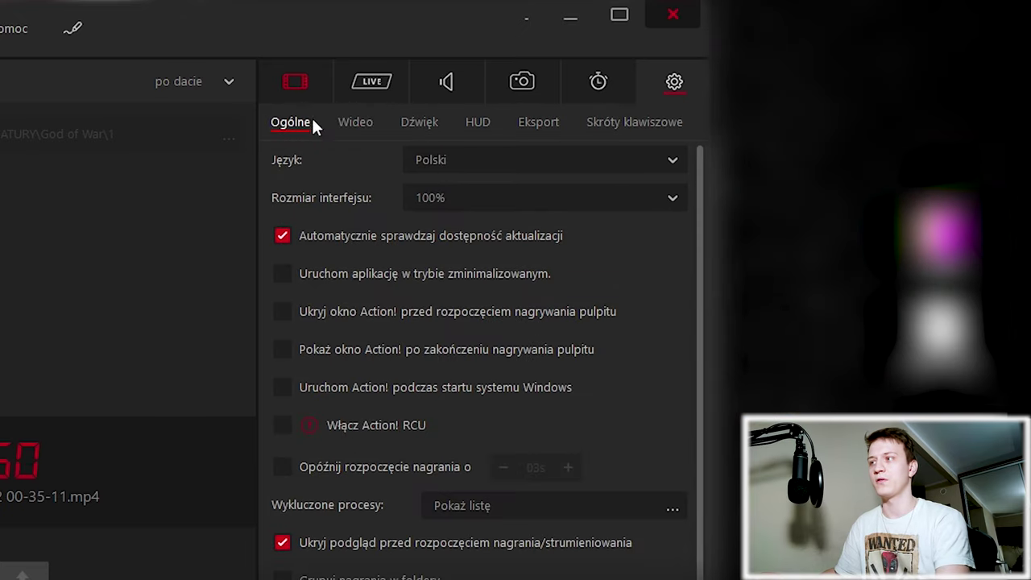
click(293, 83)
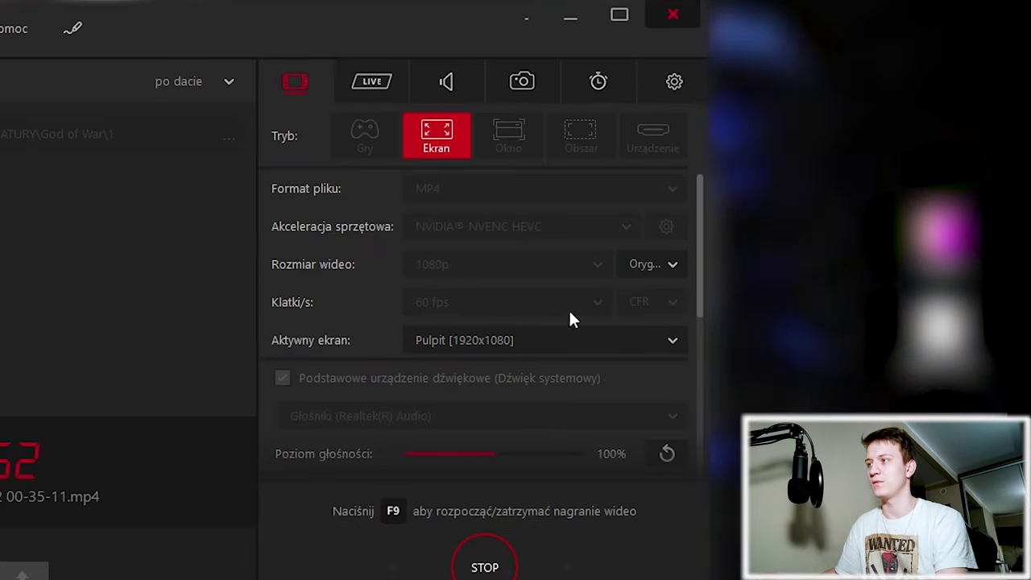
click(671, 268)
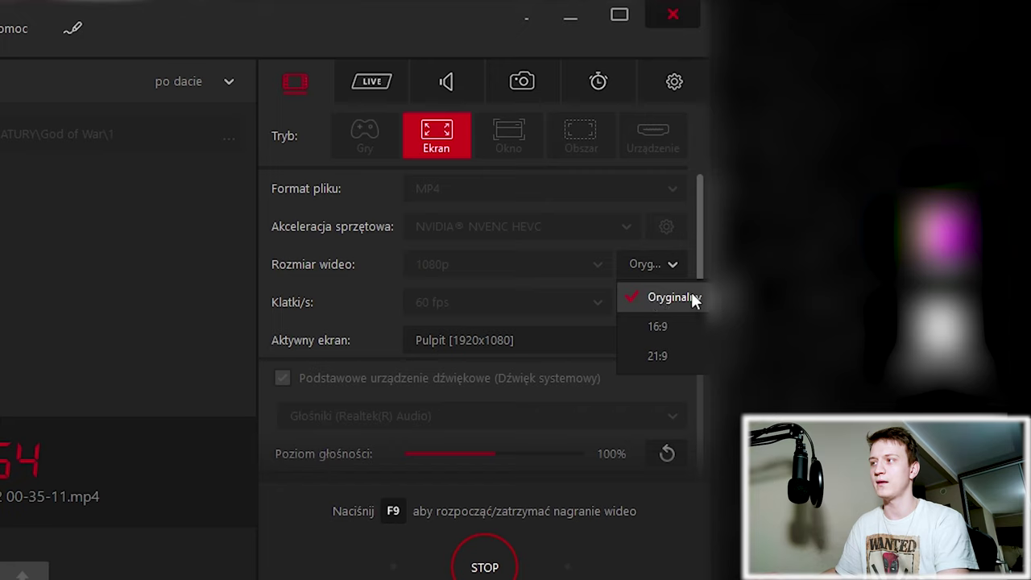
click(691, 294)
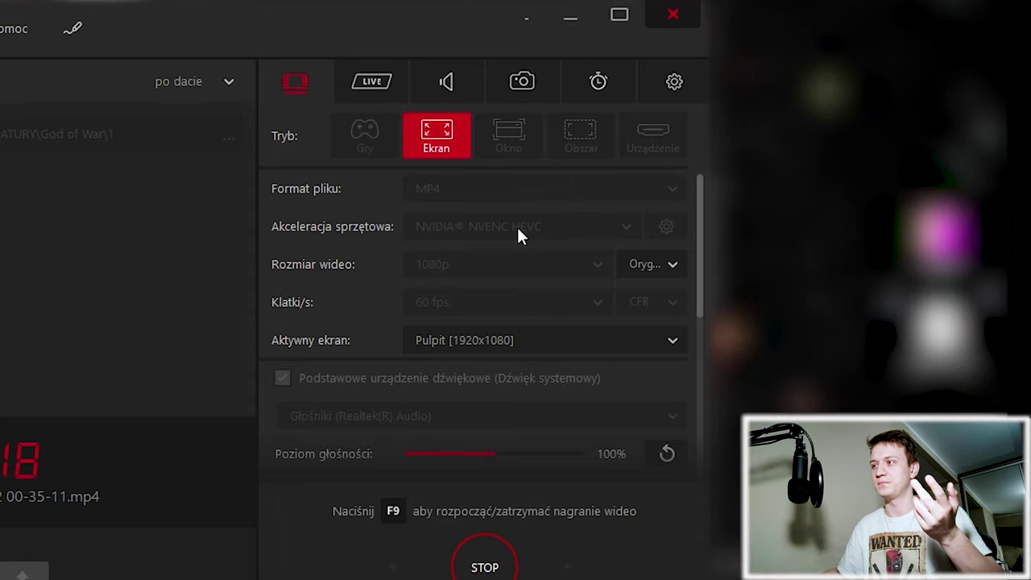
scroll(540, 231, down, 1)
mouse_move(702, 280)
mouse_down()
mouse_move(705, 413)
mouse_move(702, 227)
mouse_up()
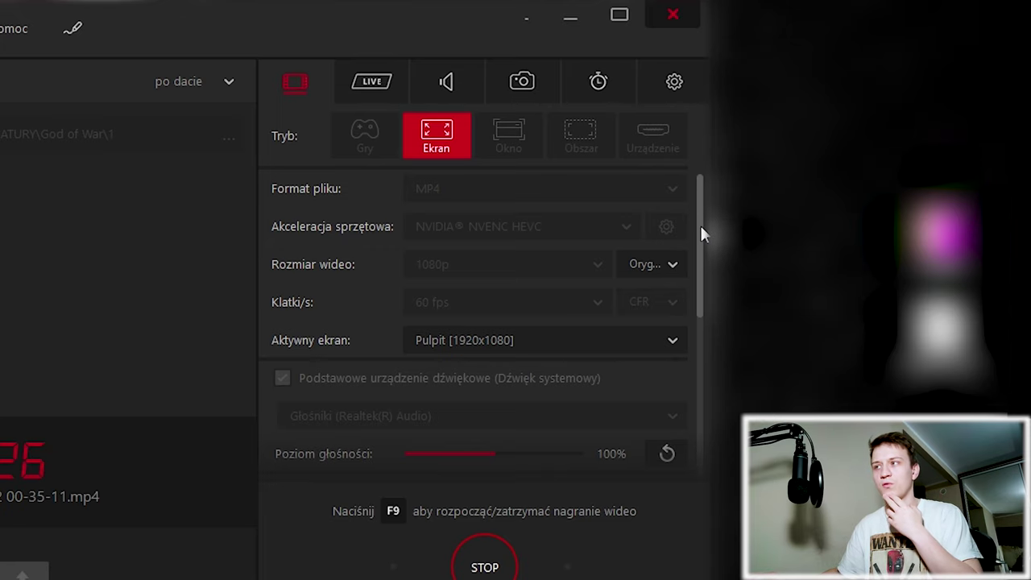
scroll(701, 226, down, 3)
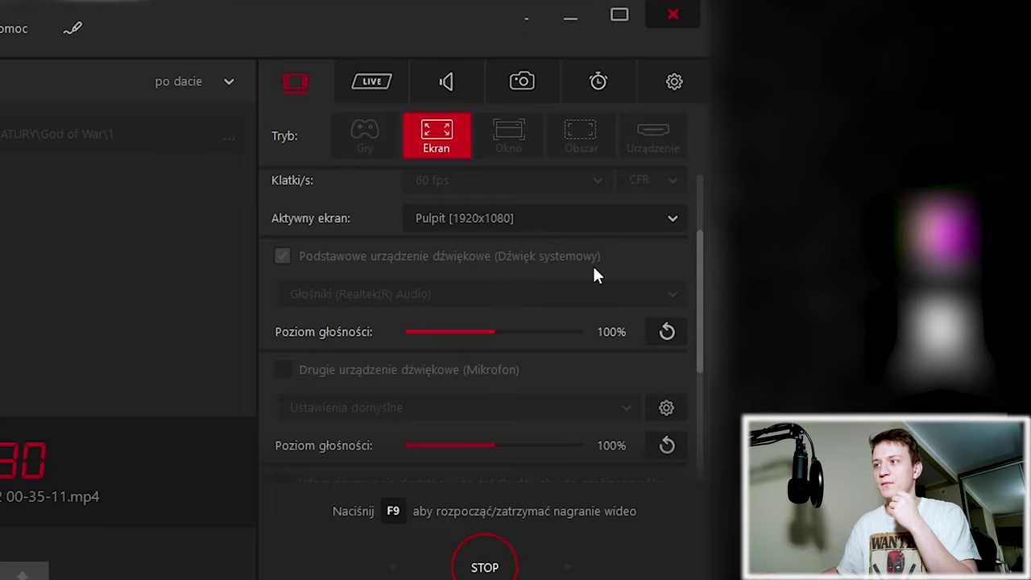
scroll(700, 338, down, 1)
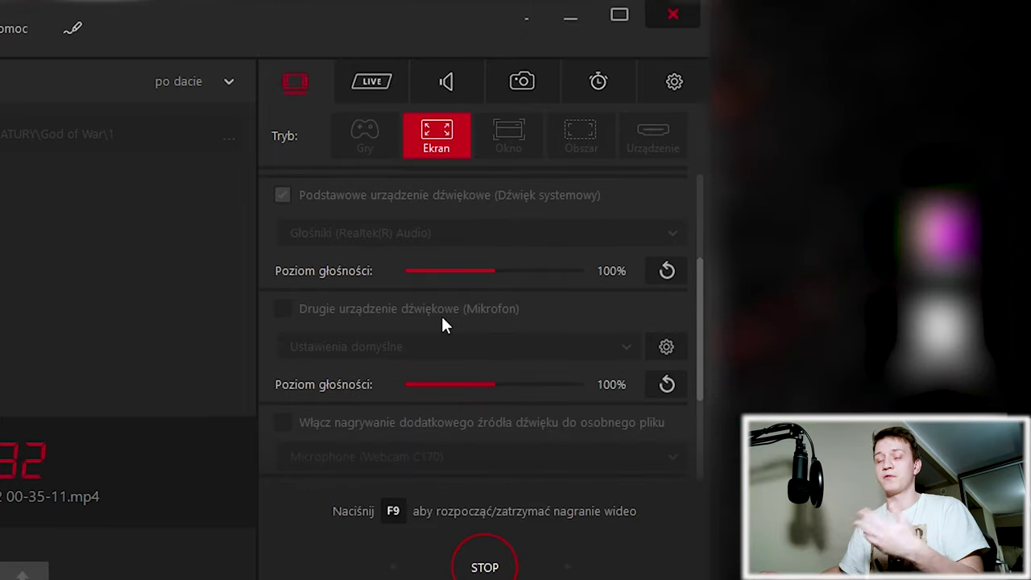
drag(696, 346, 700, 238)
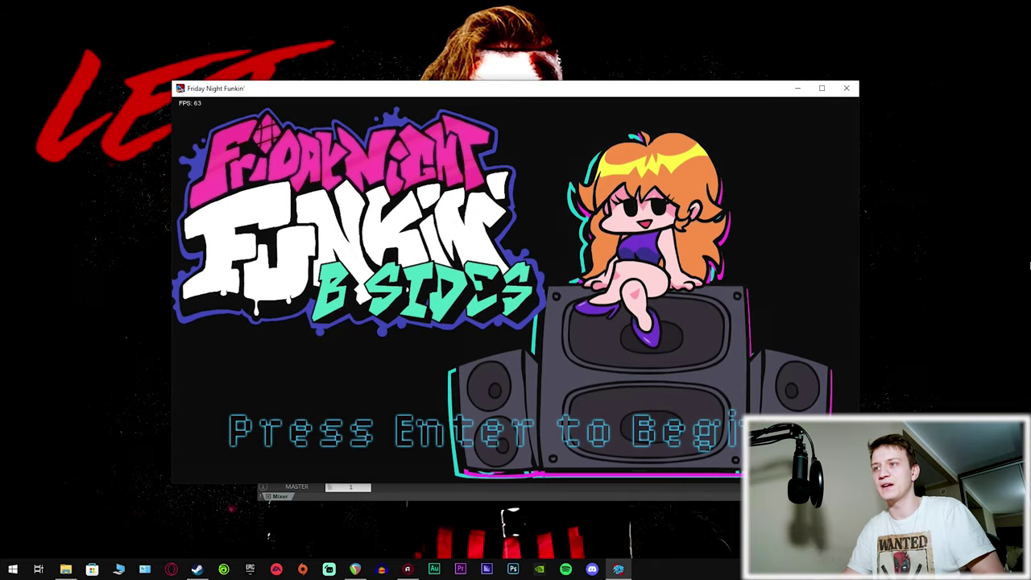
Start Friday Night Funkin' from the title screen and choose Story Mode.
key(Return)
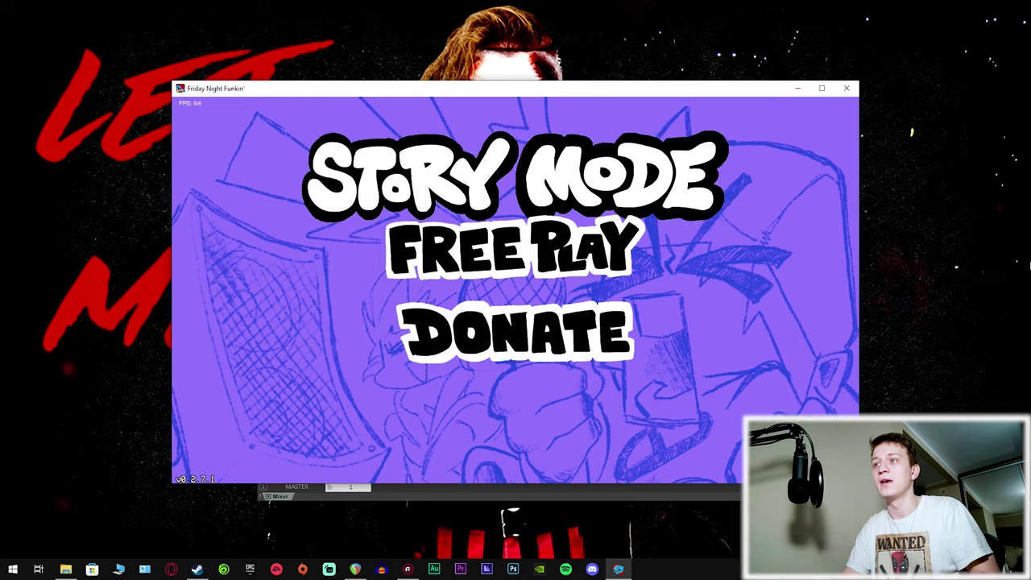
key(Return)
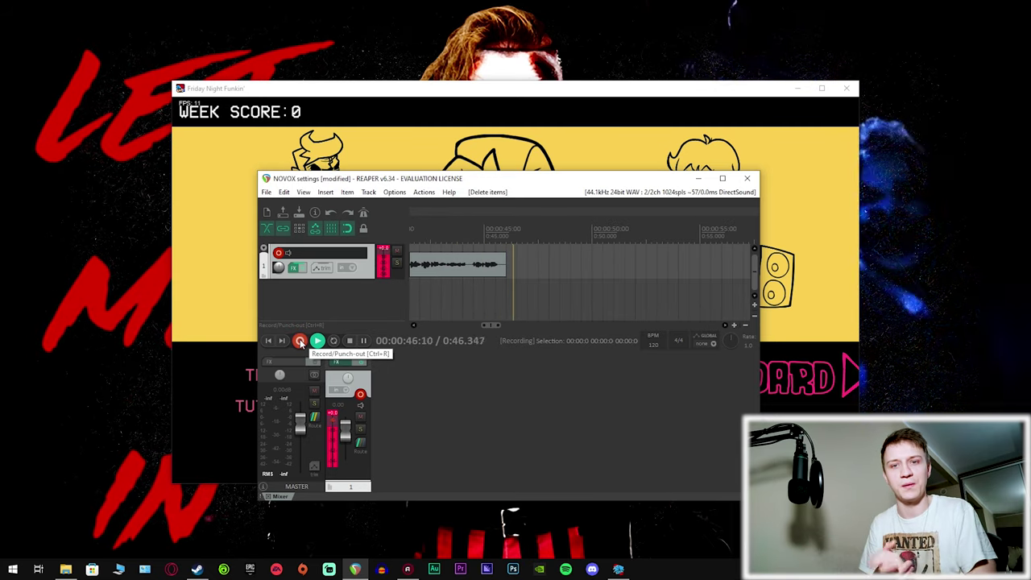
key(alt+Tab)
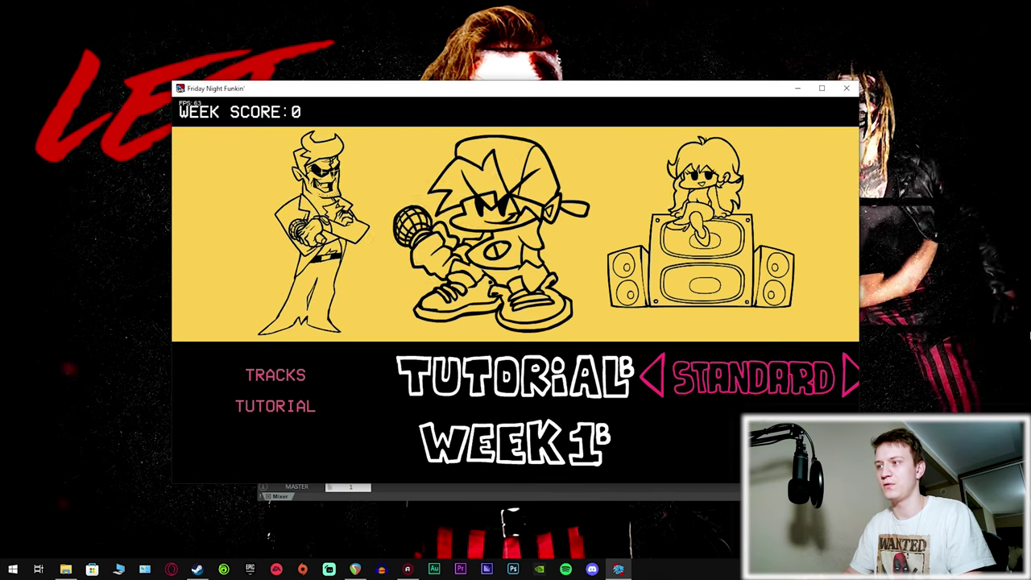
Select Week 1, set the difficulty to FLIP, and launch it.
key(Down)
key(Right)
key(Left)
key(Left)
key(Right)
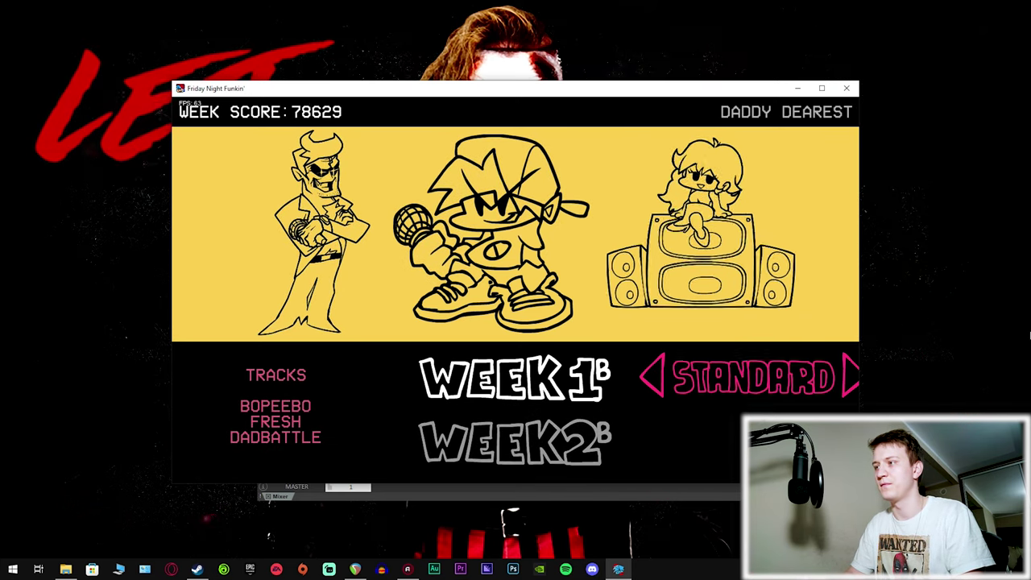
key(Left)
key(Left)
key(Right)
key(Right)
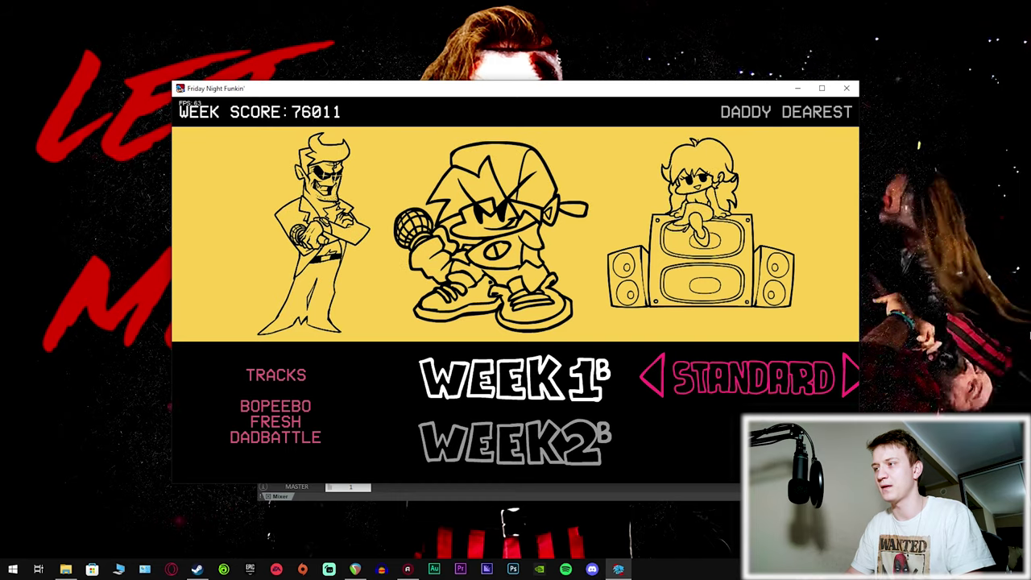
key(Right)
key(Down)
key(Up)
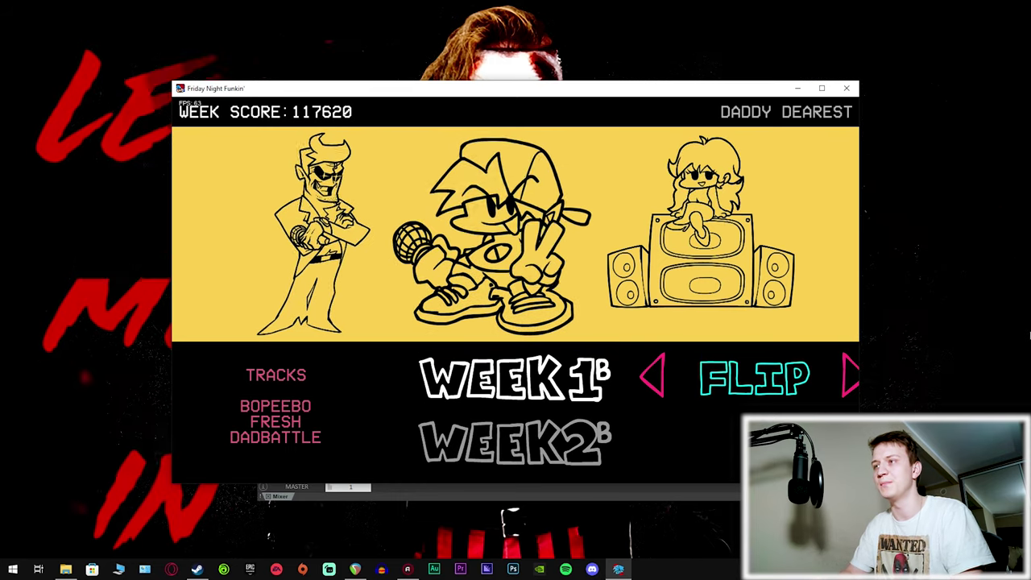
key(Return)
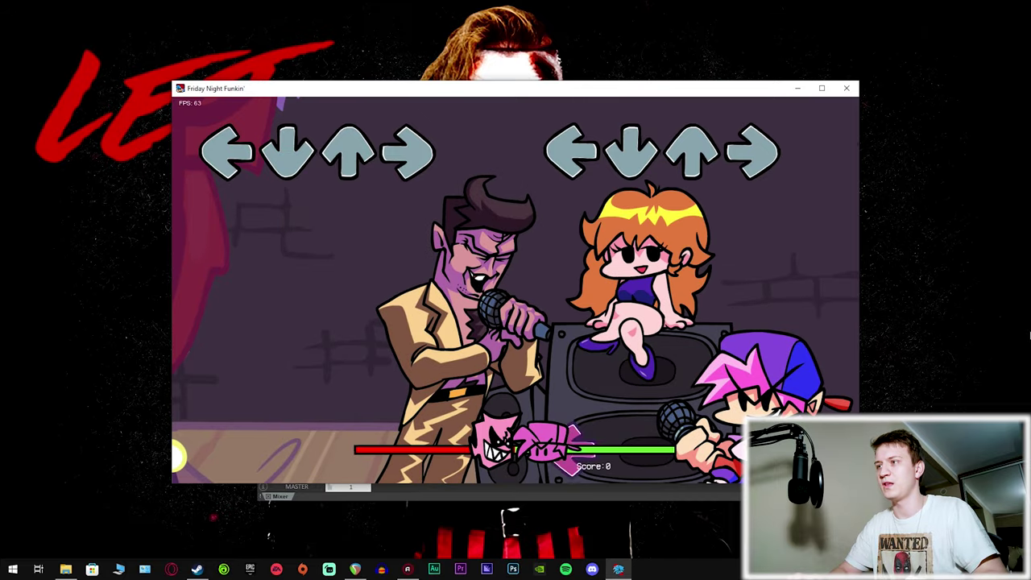
Hit the opening up, right, down and left notes of the song's first section.
key(Up)
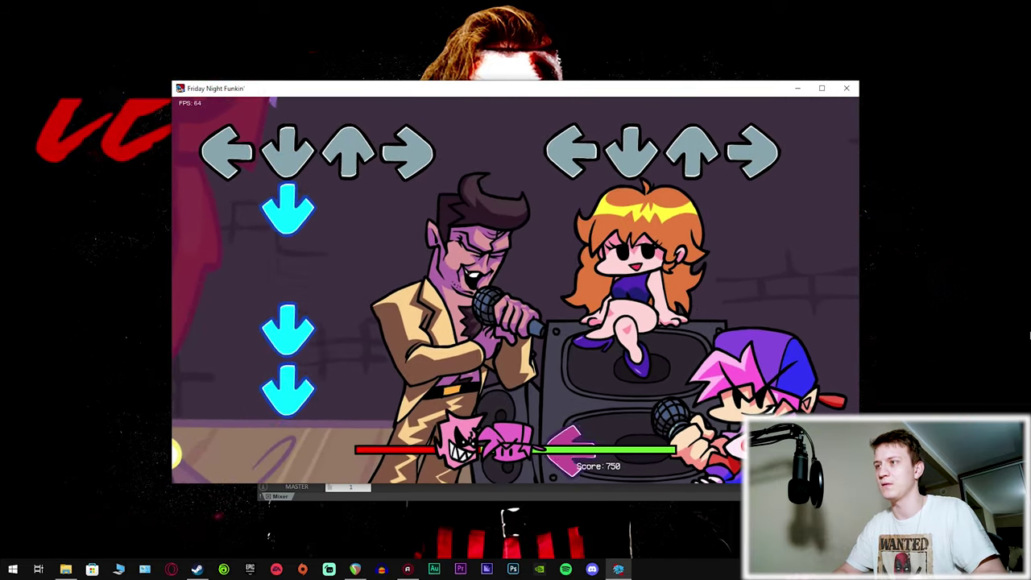
key(Up)
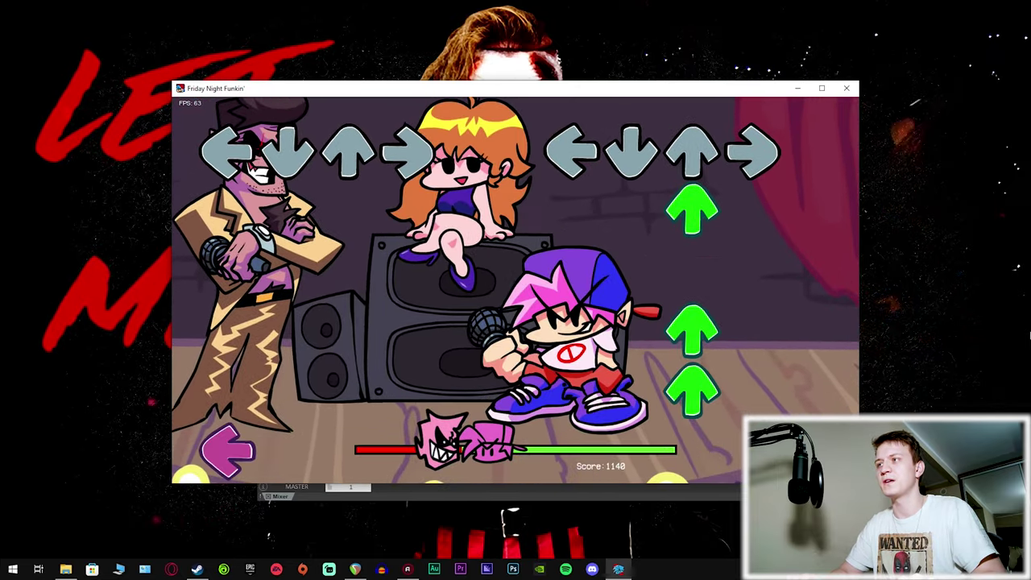
key(Up)
key(Up)
key(Up)
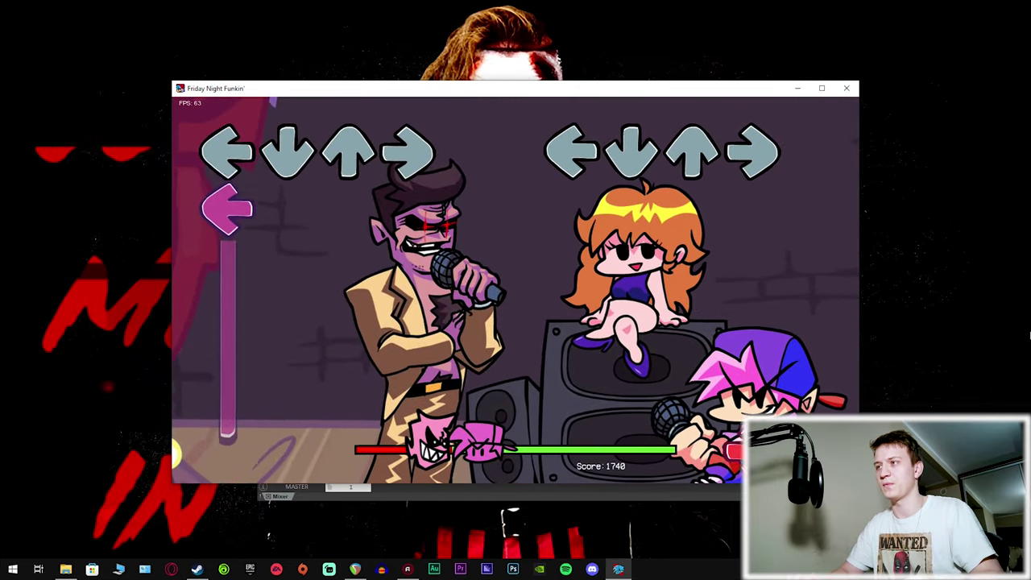
key(Right)
key(Down)
key(Right)
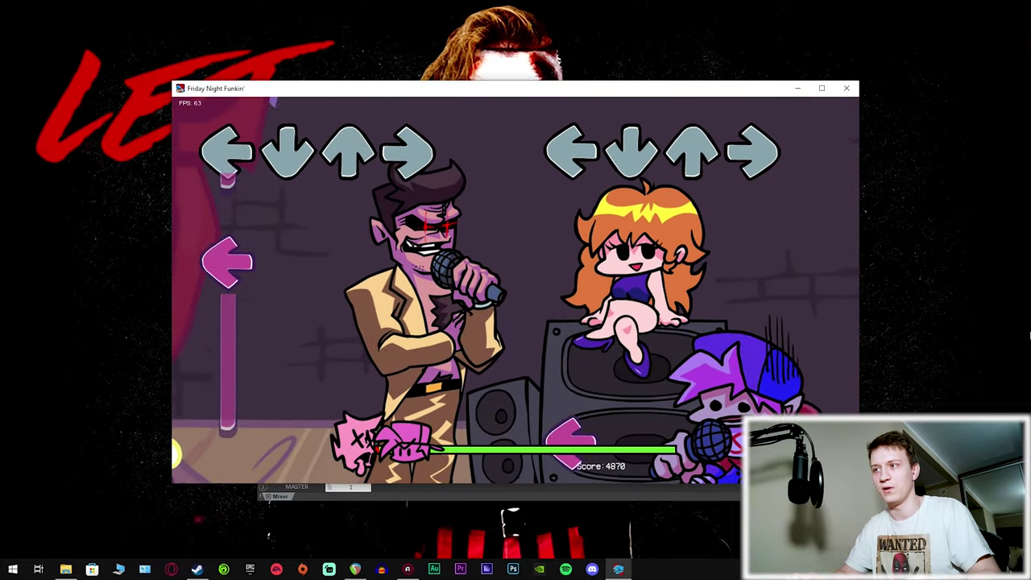
key(Up)
key(Right)
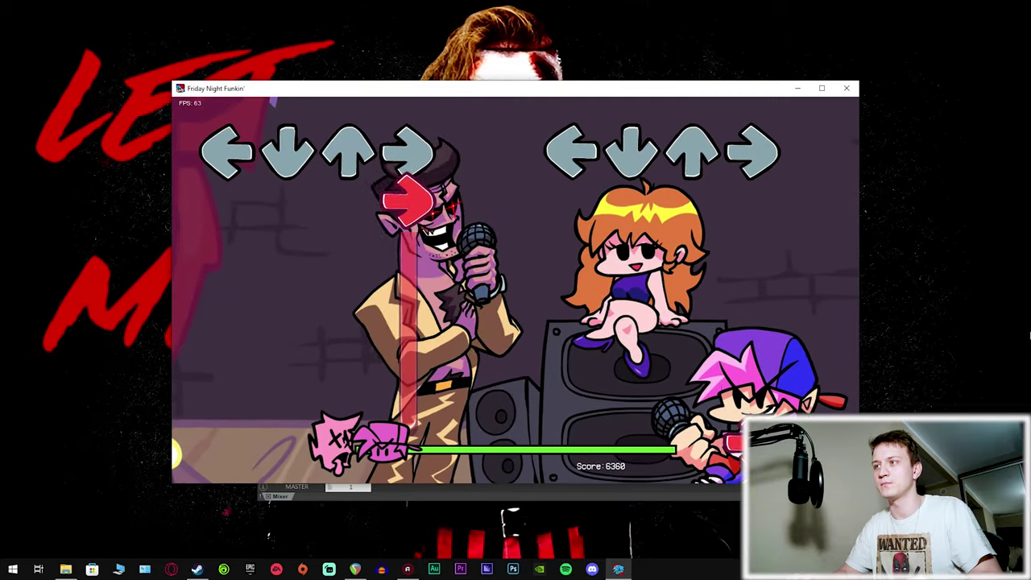
key(Left)
key(Right)
key(Down)
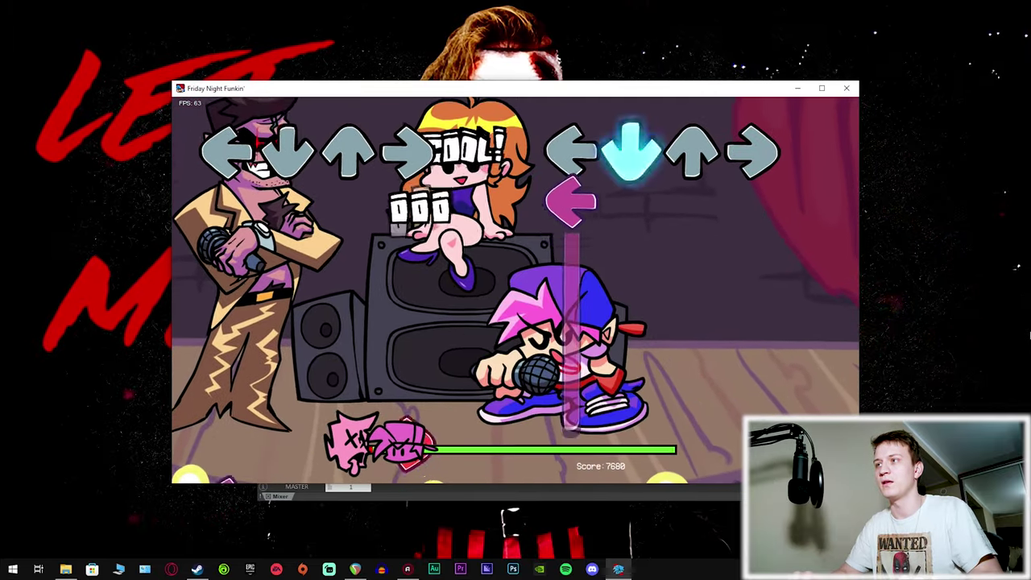
key(Left)
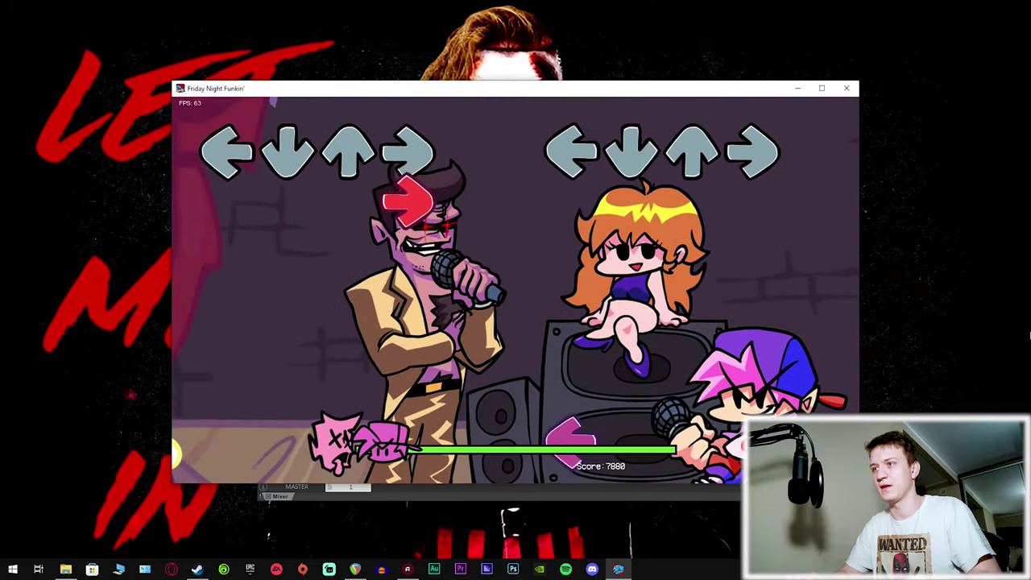
key(Left)
key(Right)
key(Left)
key(Up)
key(Right)
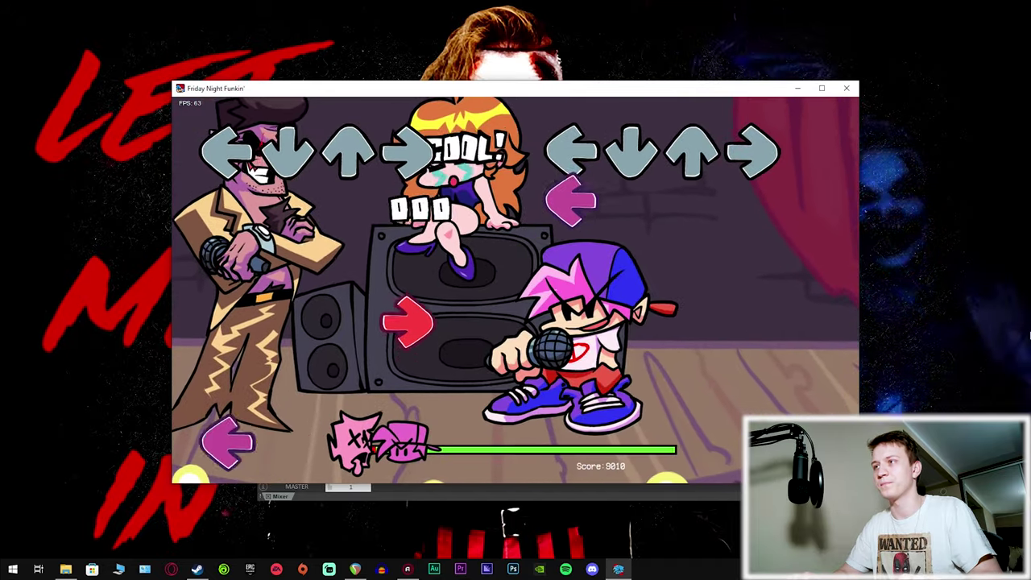
key(Left)
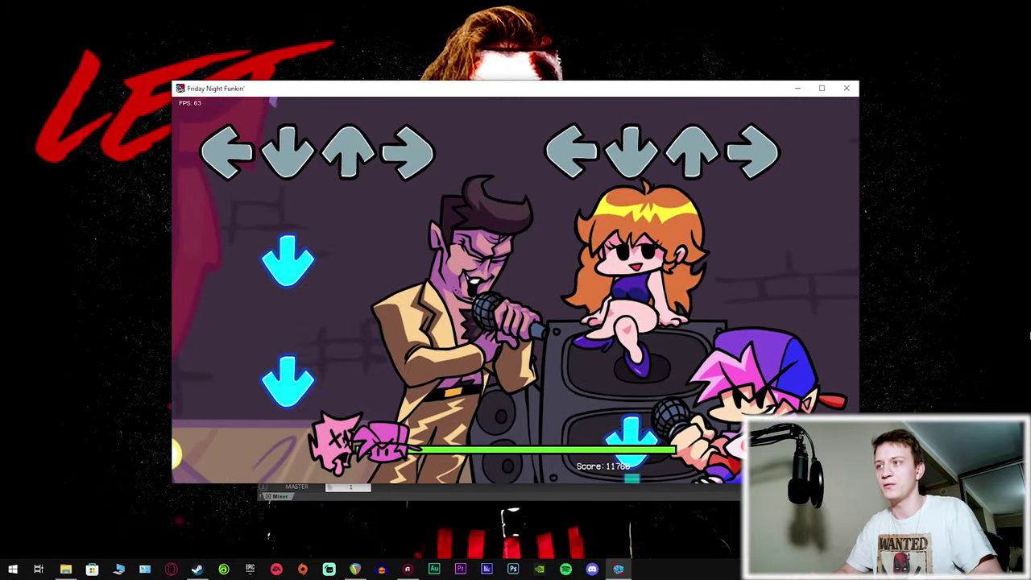
Keep hitting the later notes, runs and sustains, pushing the score to about 24800.
key(Left)
key(Up)
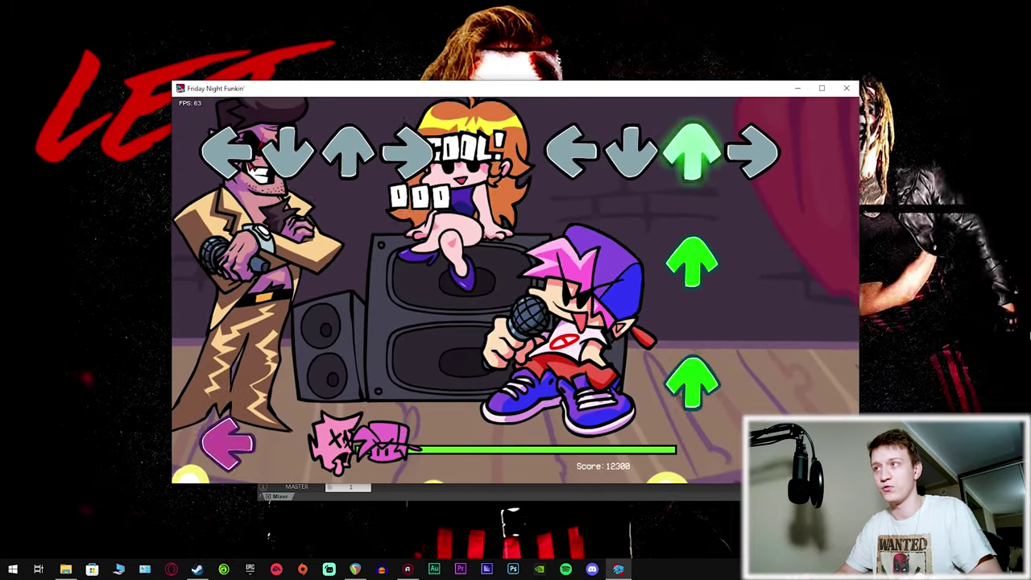
key(Up)
key(Up)
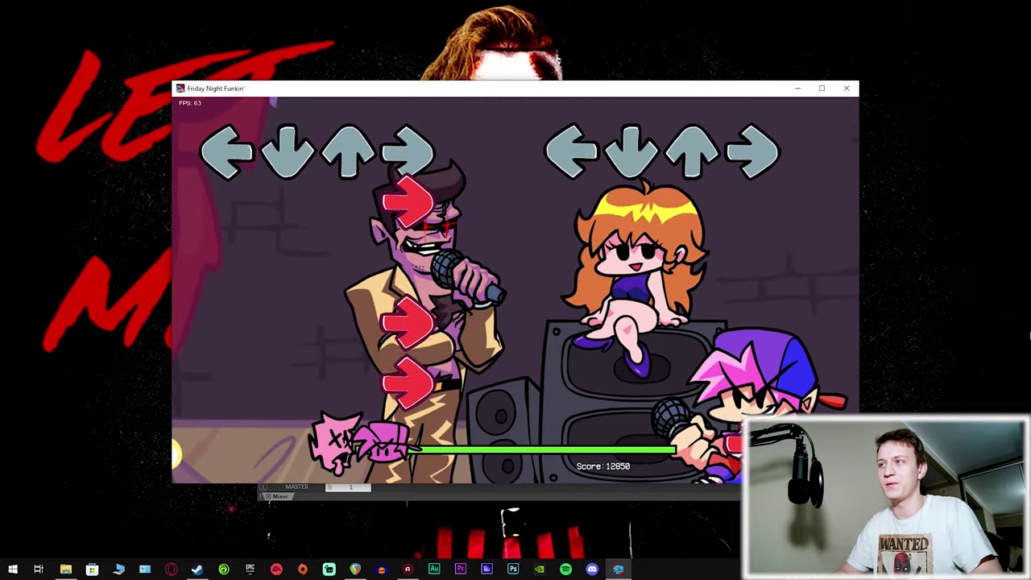
key(Right)
key(Right)
key(Right)
key(Right)
key(Right)
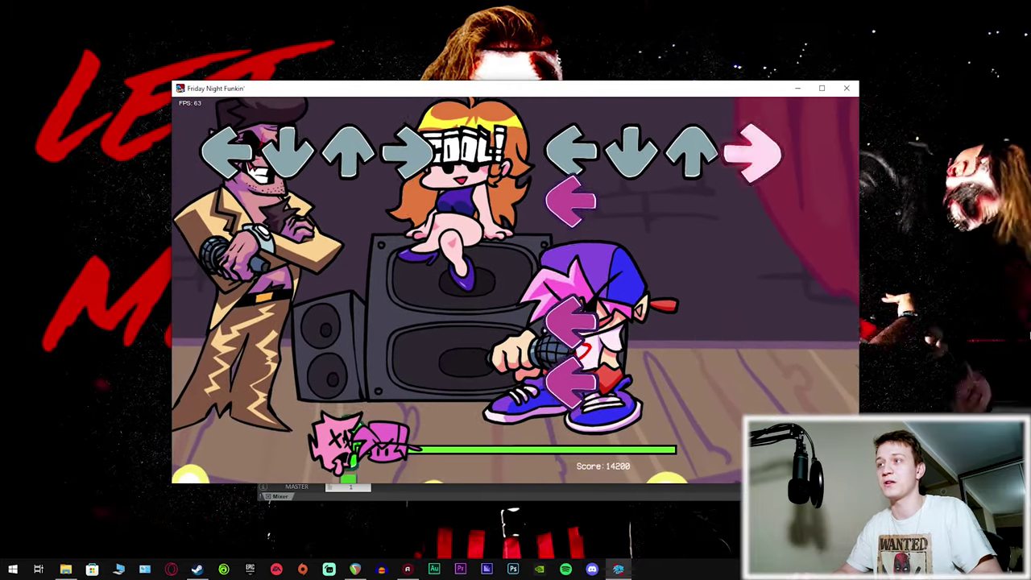
key(Left)
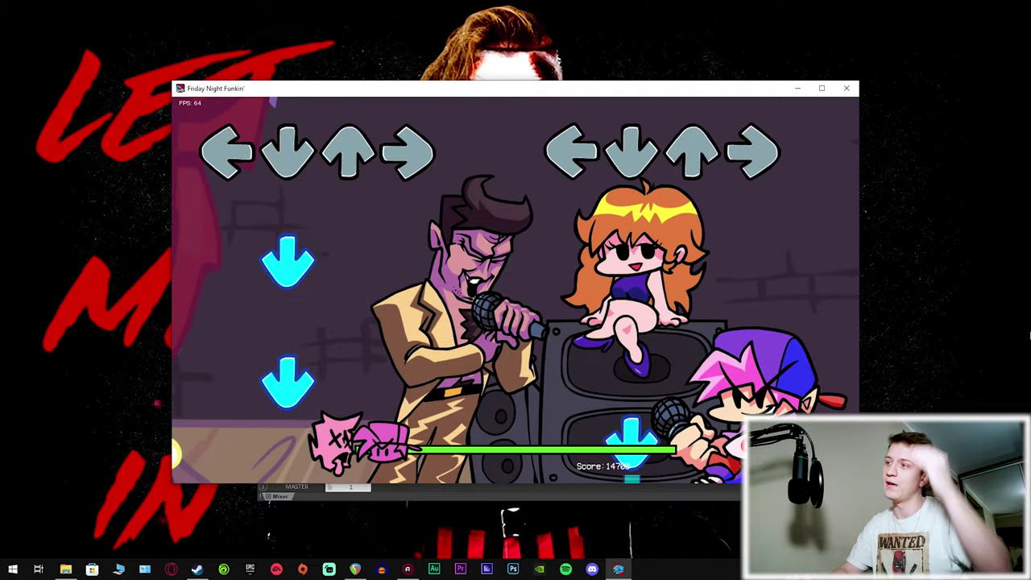
key(Down)
key(Left)
key(Up)
key(Up)
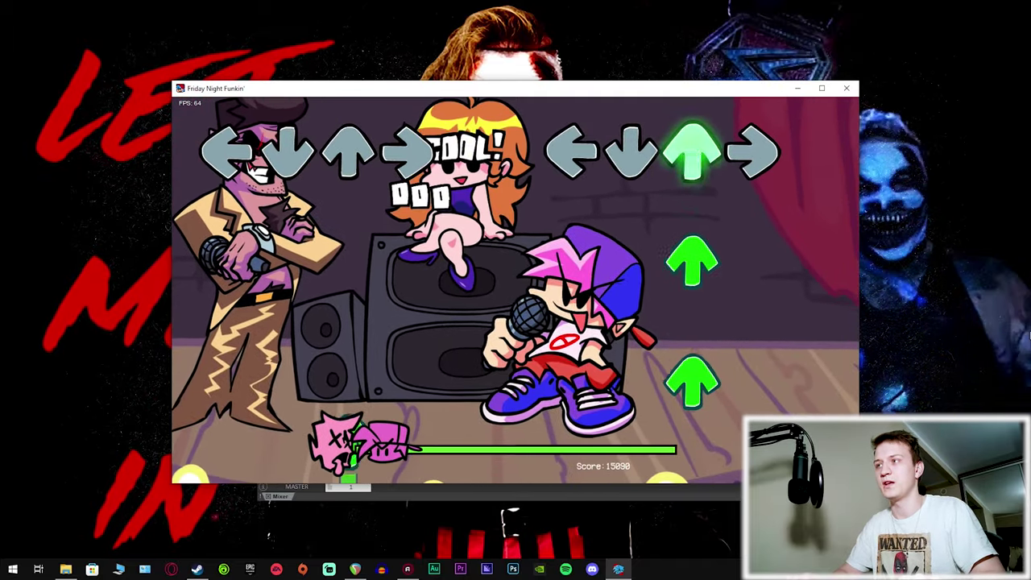
key(Up)
key(Up)
key(Up)
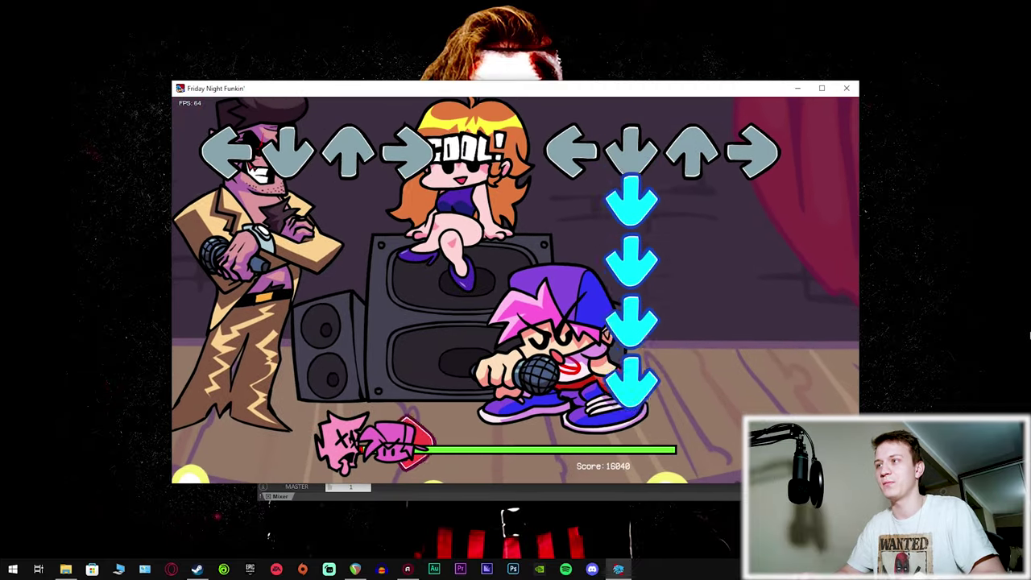
key(Down)
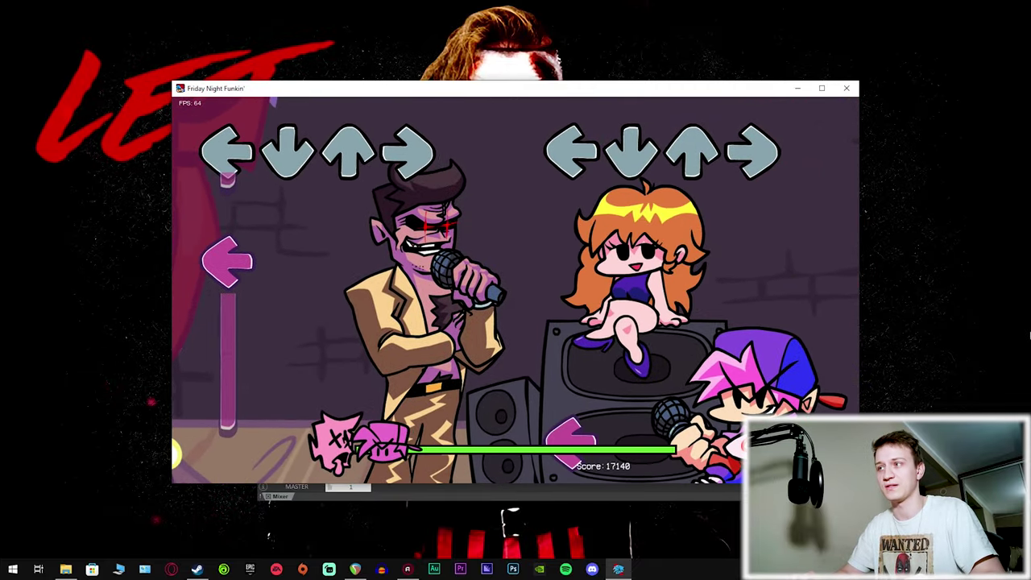
key(Right)
key(Right)
key(Right)
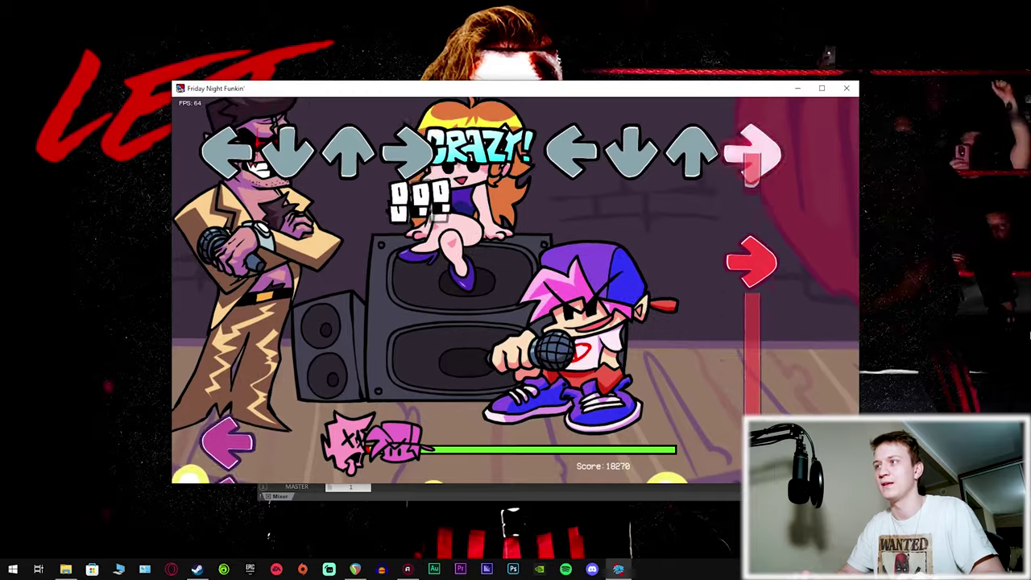
key(Right)
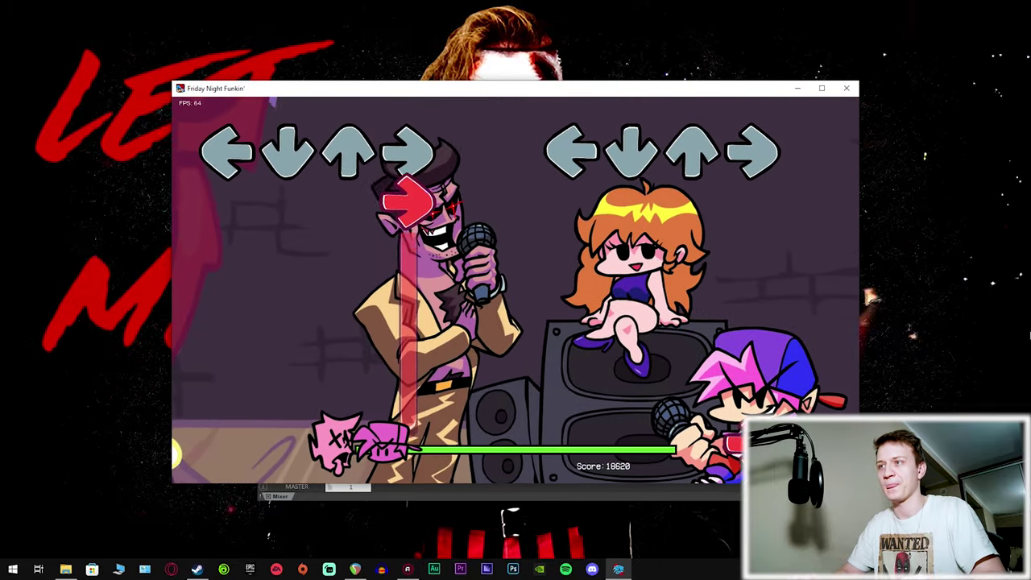
key(Right)
key(Right)
key(Down)
key(Left)
key(Right)
key(Right)
key(Down)
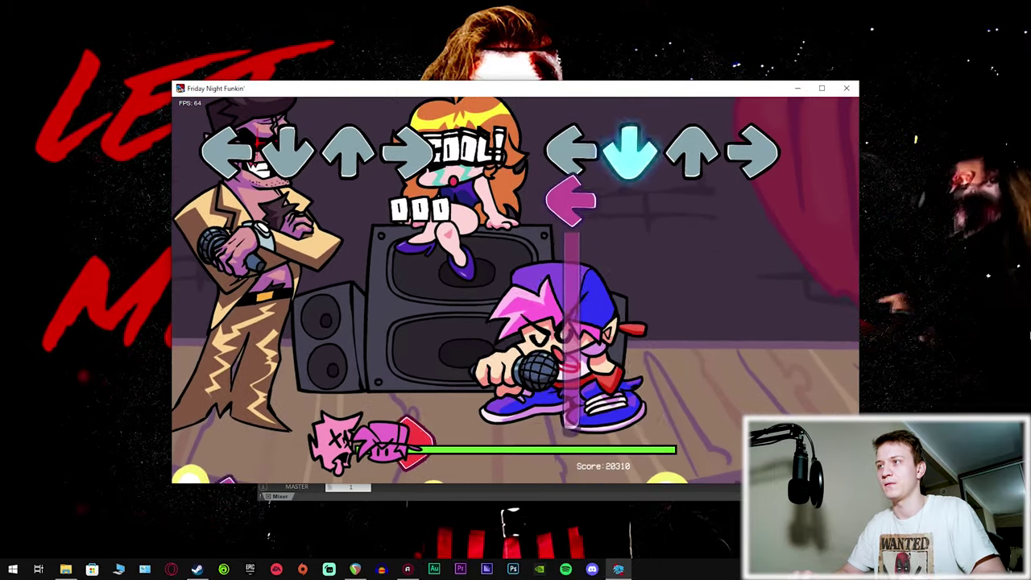
key(Left)
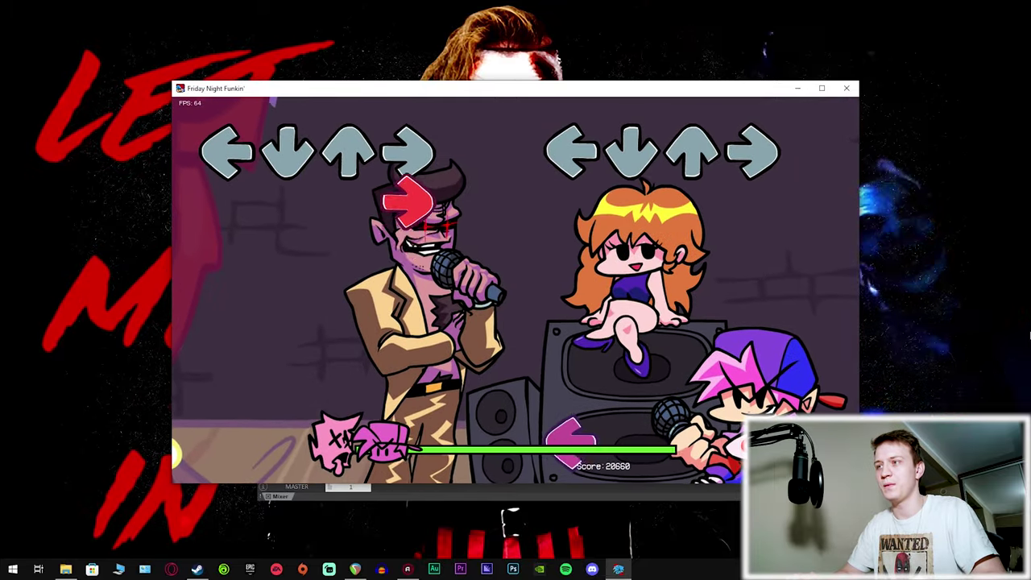
key(Left)
key(Right)
key(Up)
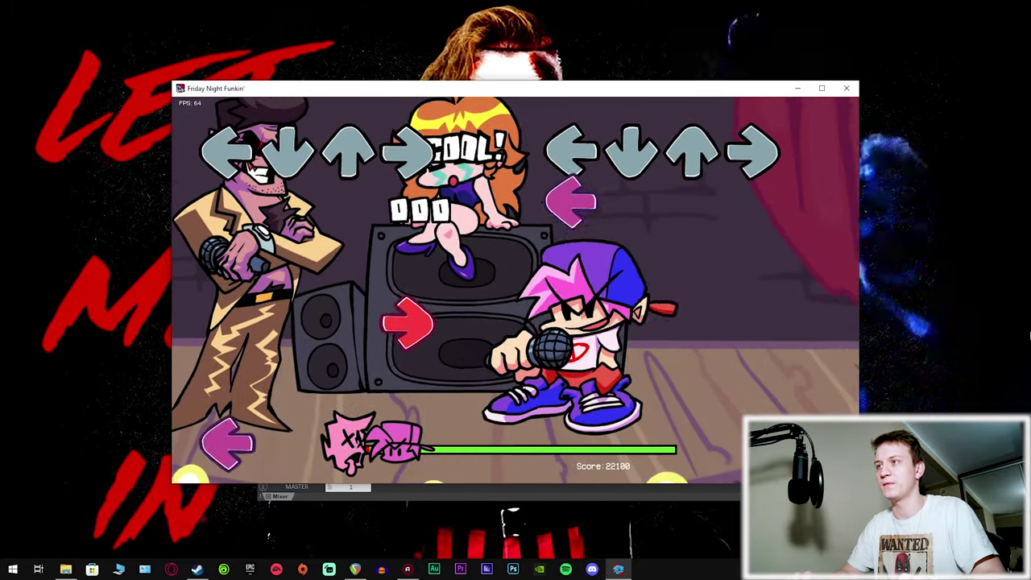
key(Left)
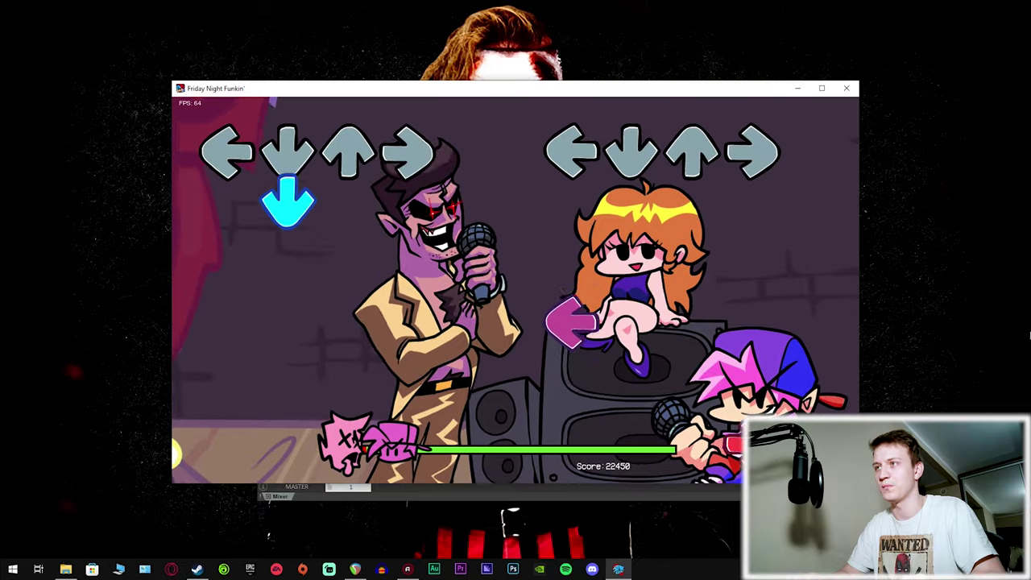
key(Right)
key(Left)
key(Down)
key(Up)
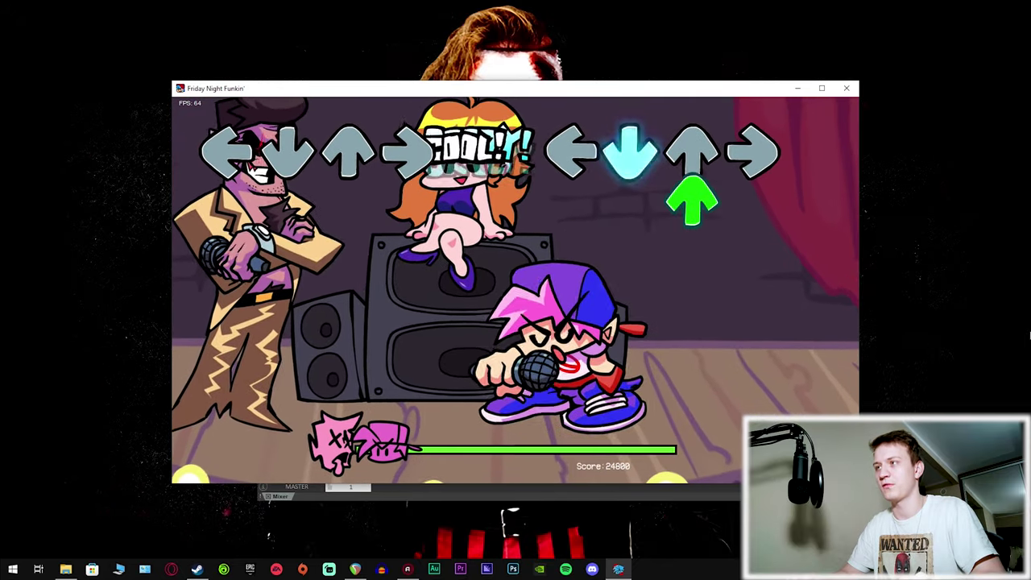
key(Up)
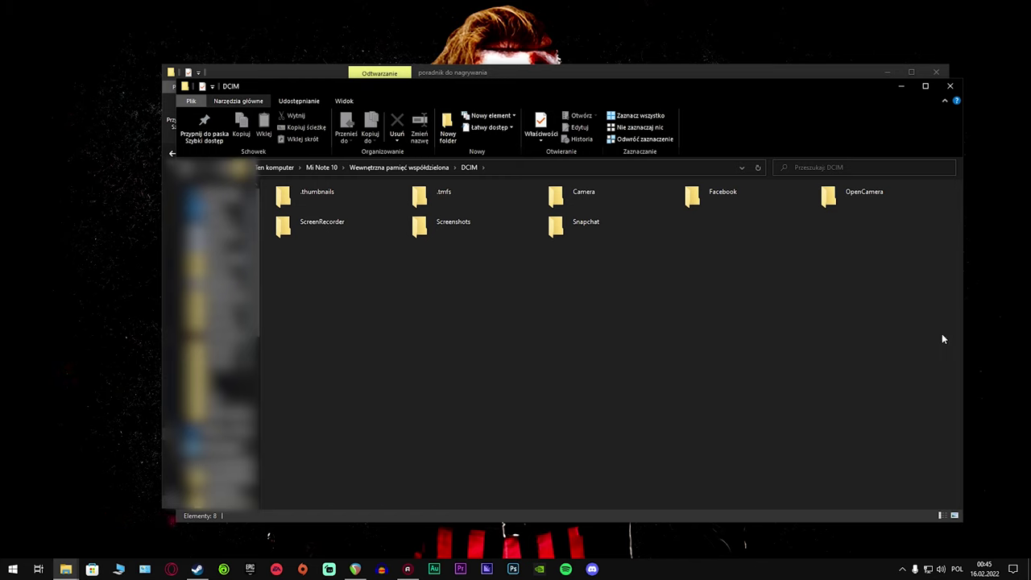
Select the OpenCamera folder inside the phone's DCIM folder.
drag(923, 279, 818, 187)
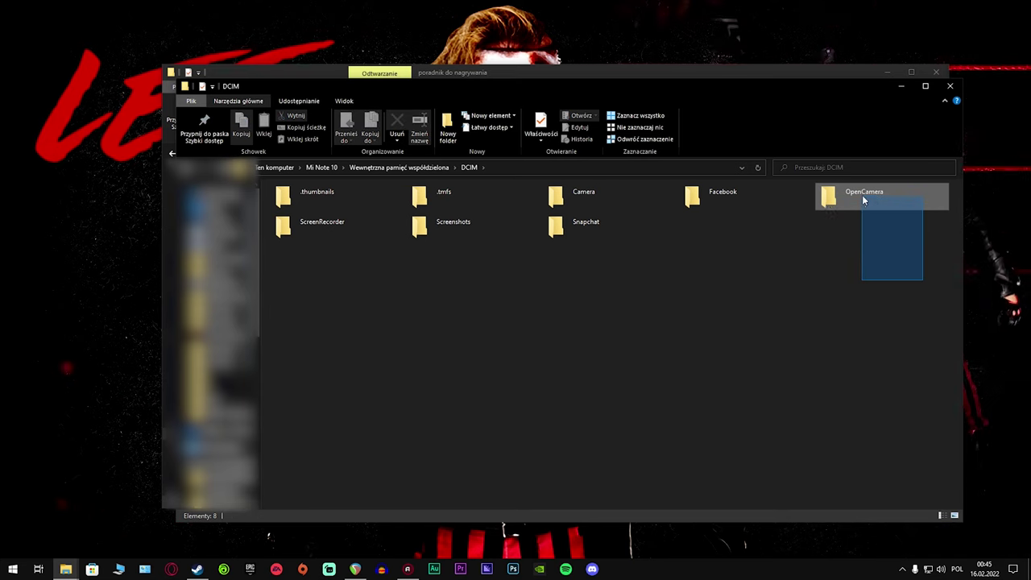
Open the OpenCamera folder and refresh its file list.
drag(857, 215, 863, 201)
double_click(853, 206)
right_click(507, 348)
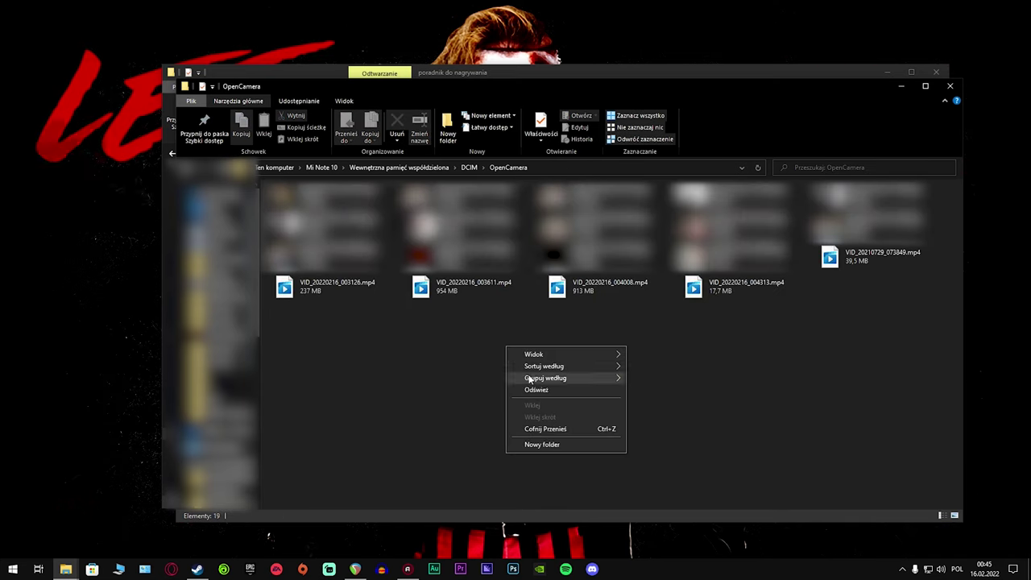
click(532, 389)
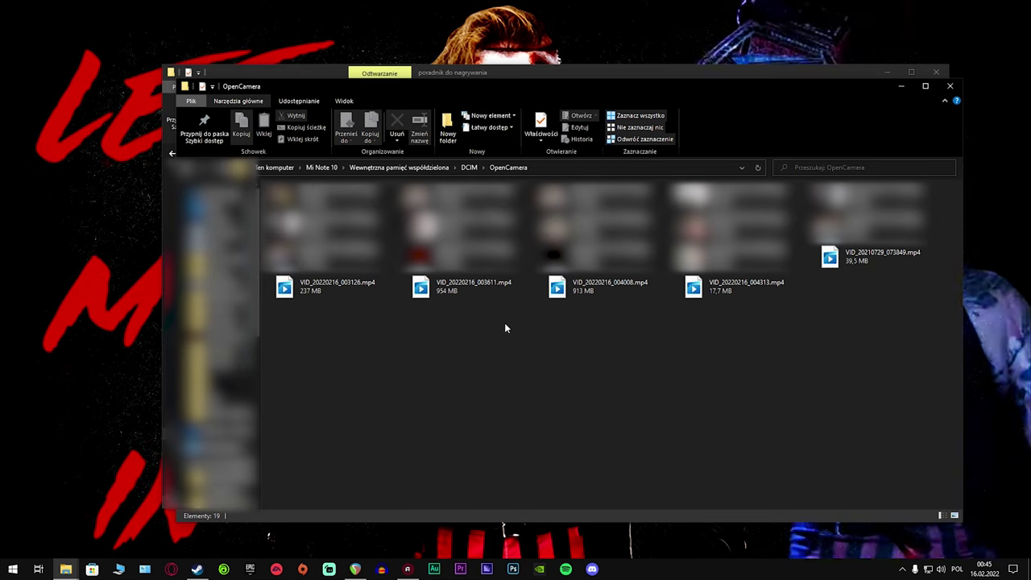
Check the detailed properties of VID_20220216_004008.mp4.
mouse_move(776, 333)
mouse_down()
mouse_move(594, 302)
mouse_move(454, 361)
mouse_up()
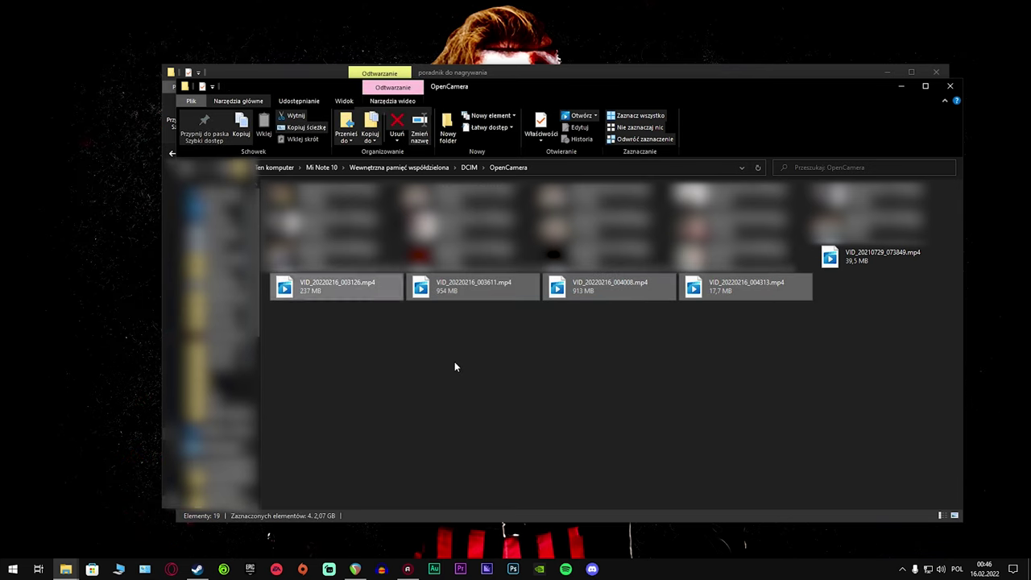
right_click(469, 369)
click(500, 414)
drag(816, 365, 623, 288)
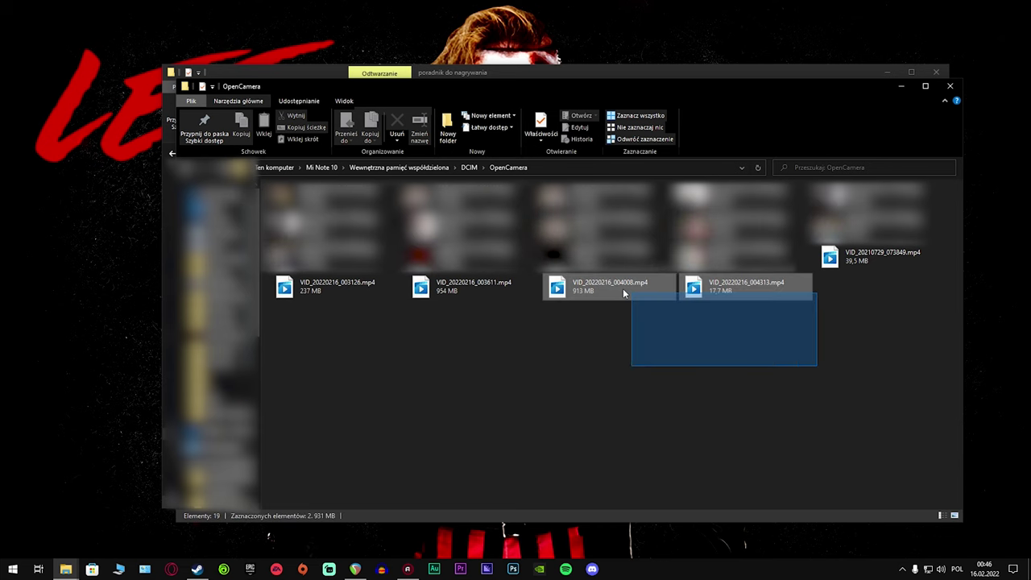
click(609, 291)
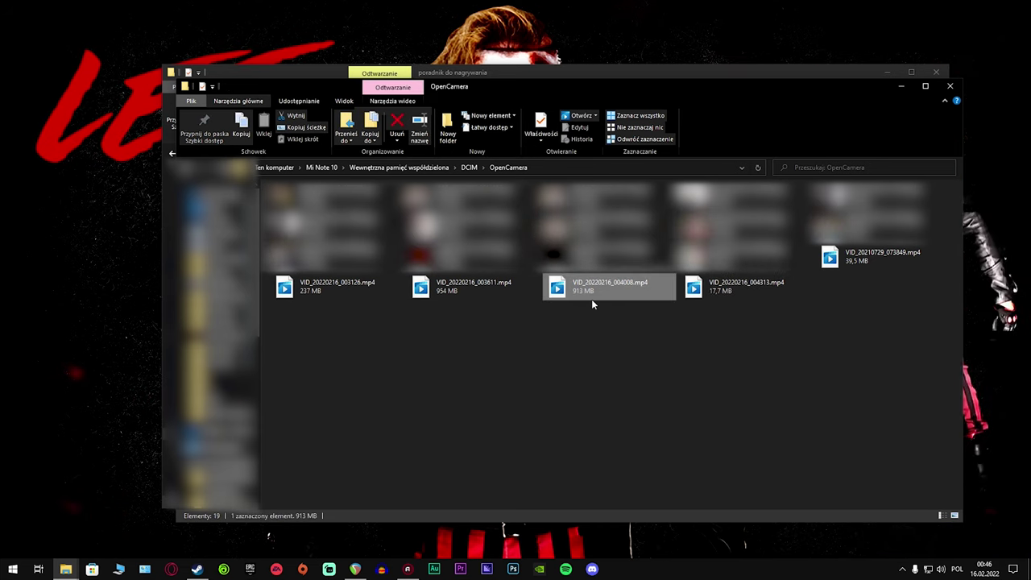
right_click(591, 300)
click(627, 394)
click(640, 326)
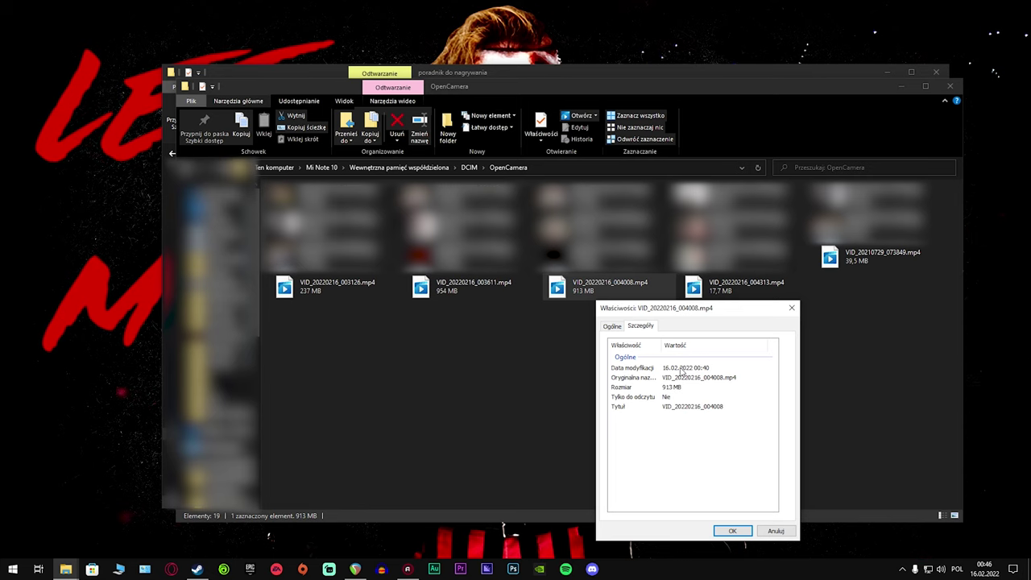
click(793, 312)
Check the detailed properties of VID_20220216_004313.mp4 and VID_20220216_003611.mp4.
right_click(720, 282)
click(755, 374)
click(766, 306)
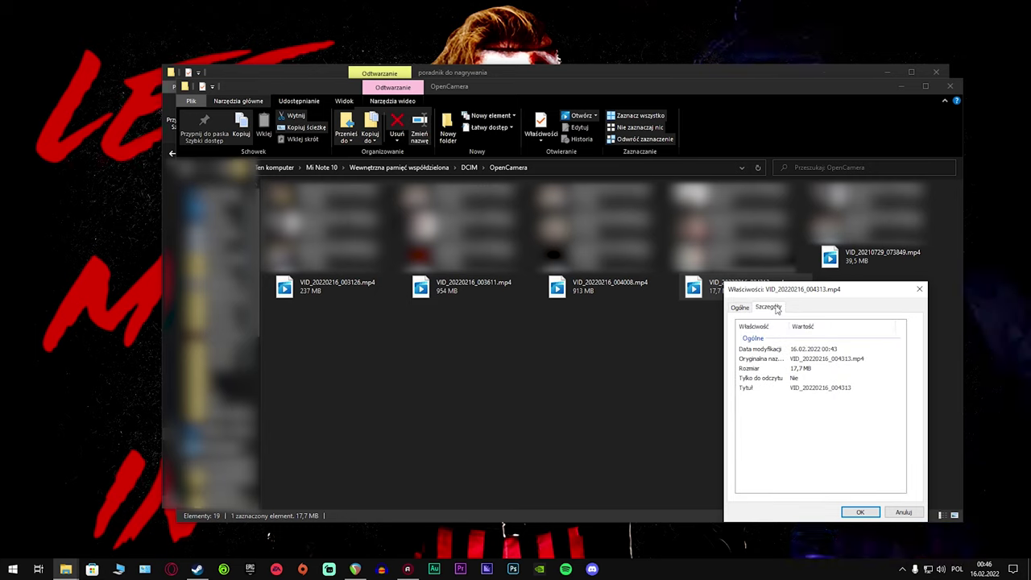
key(Escape)
right_click(505, 292)
click(516, 303)
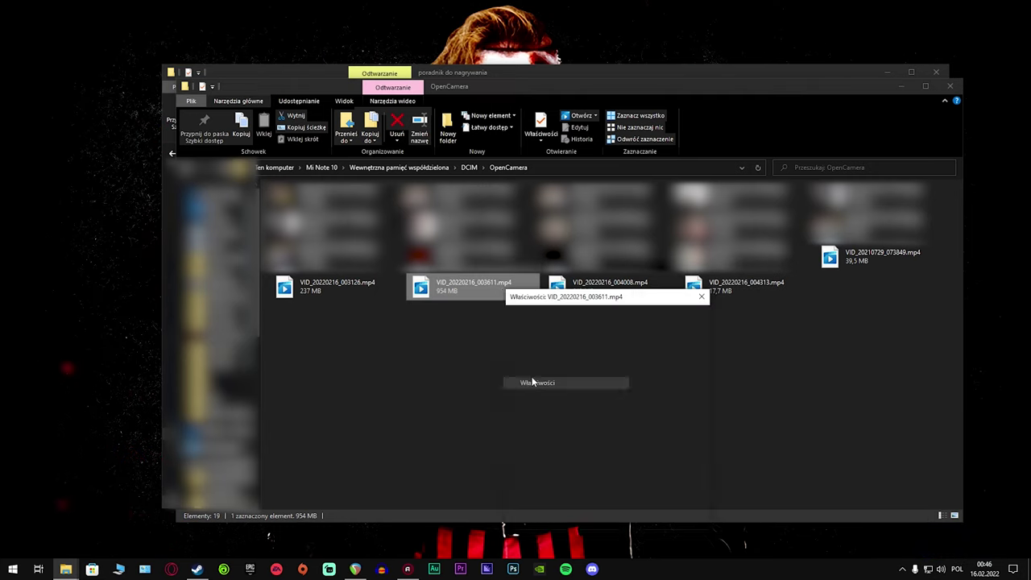
click(550, 314)
click(701, 298)
Check details of VID_20220216_003126.mp4 and VID_20210729_073849.mp4, then select the four VID_20220216 videos.
click(346, 285)
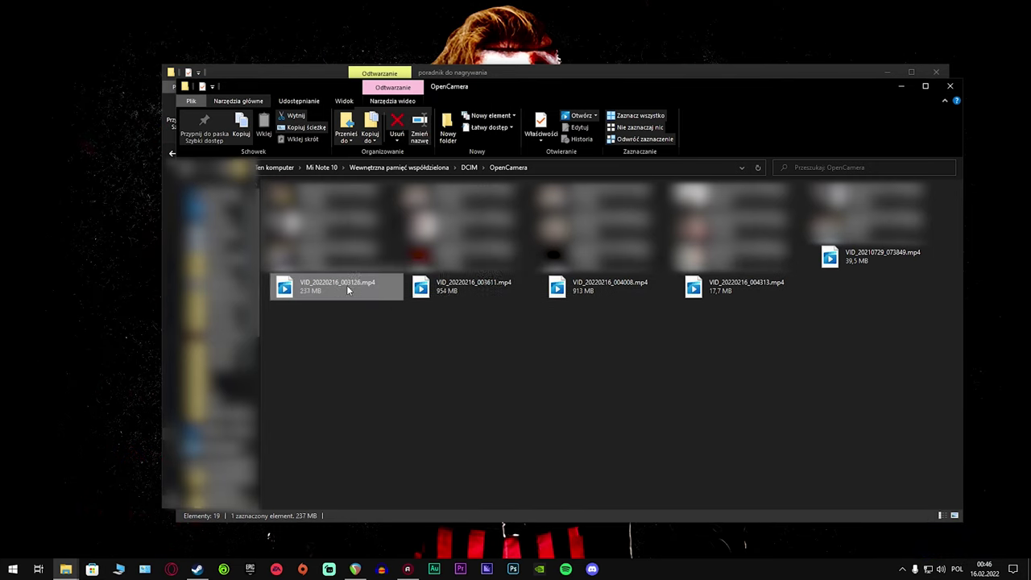
right_click(346, 285)
click(391, 383)
click(395, 310)
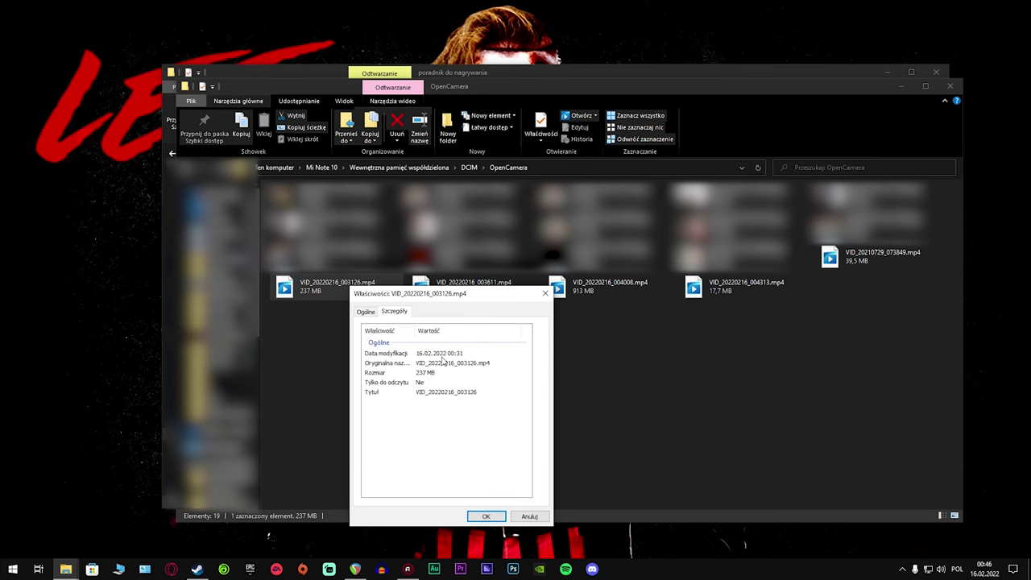
click(546, 295)
right_click(837, 256)
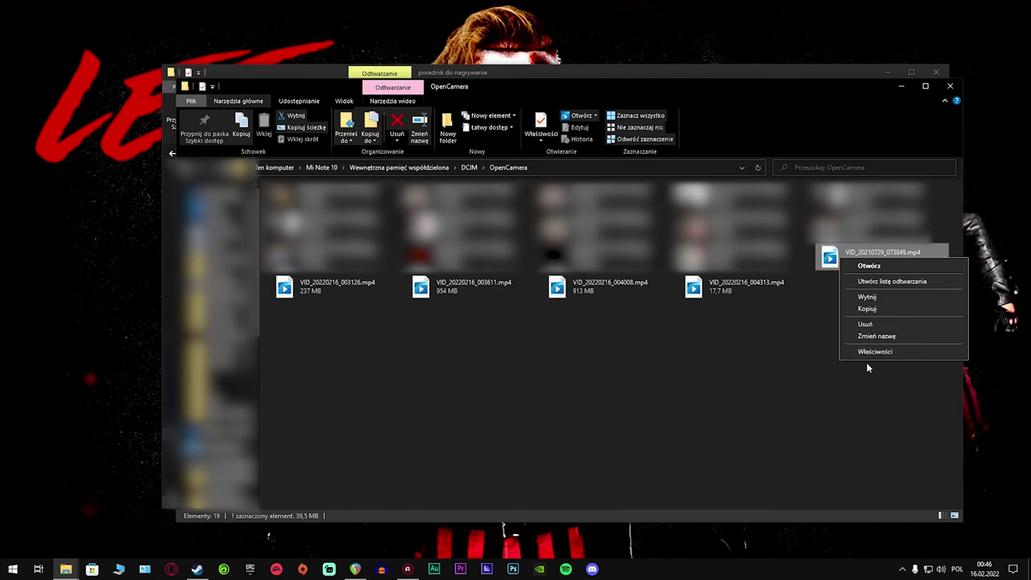
click(869, 352)
click(868, 284)
click(1018, 266)
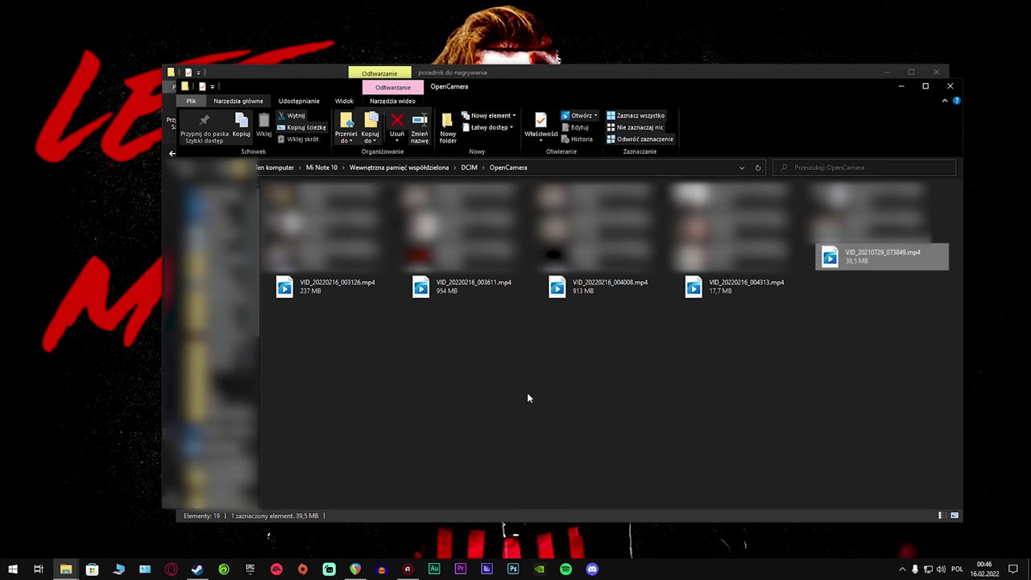
drag(713, 352, 311, 274)
right_click(305, 291)
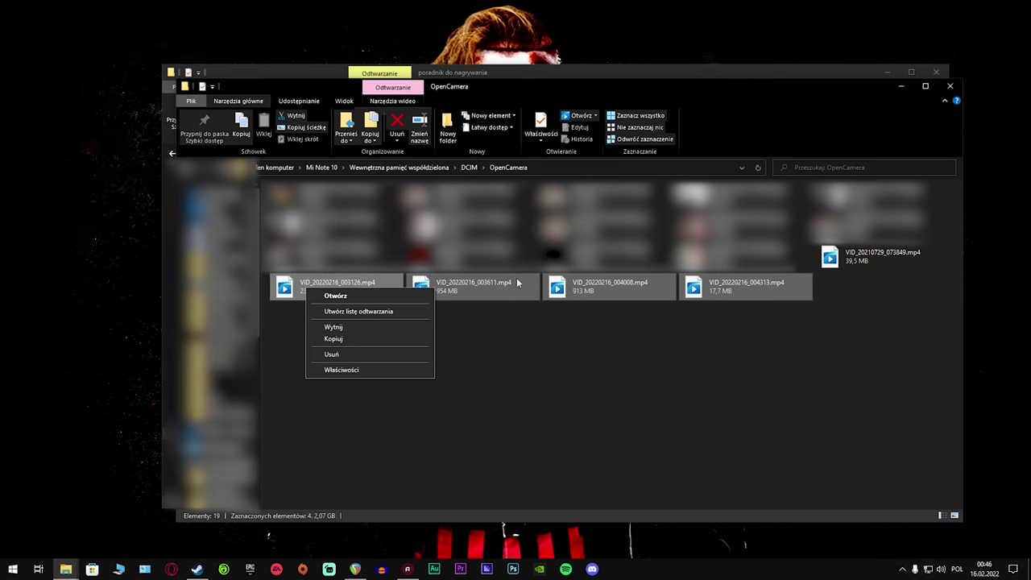
Copy the four VID_20220216 videos and paste them into the poradnik do nagrywania folder.
click(339, 339)
key(alt+Tab)
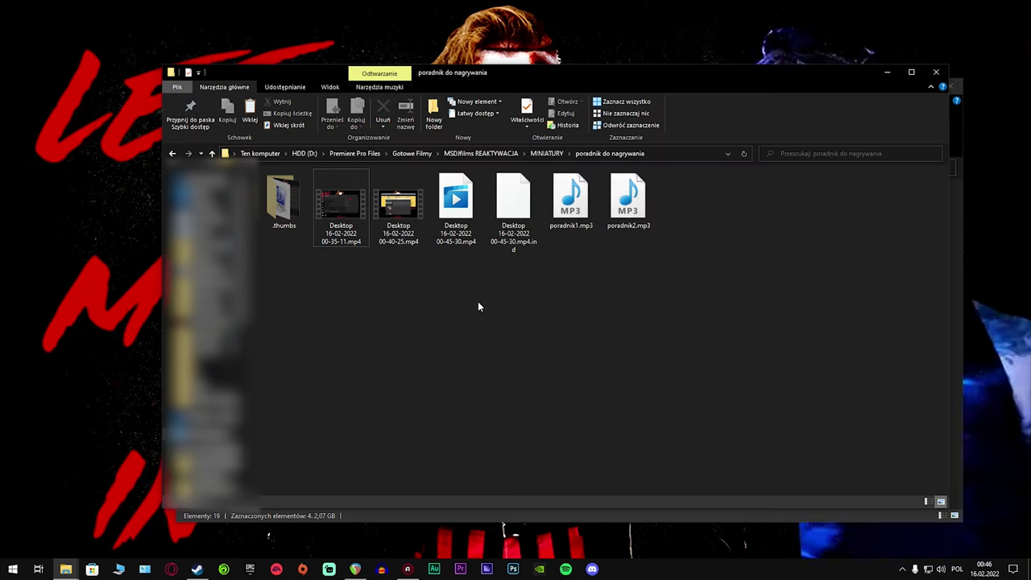
right_click(478, 302)
click(507, 379)
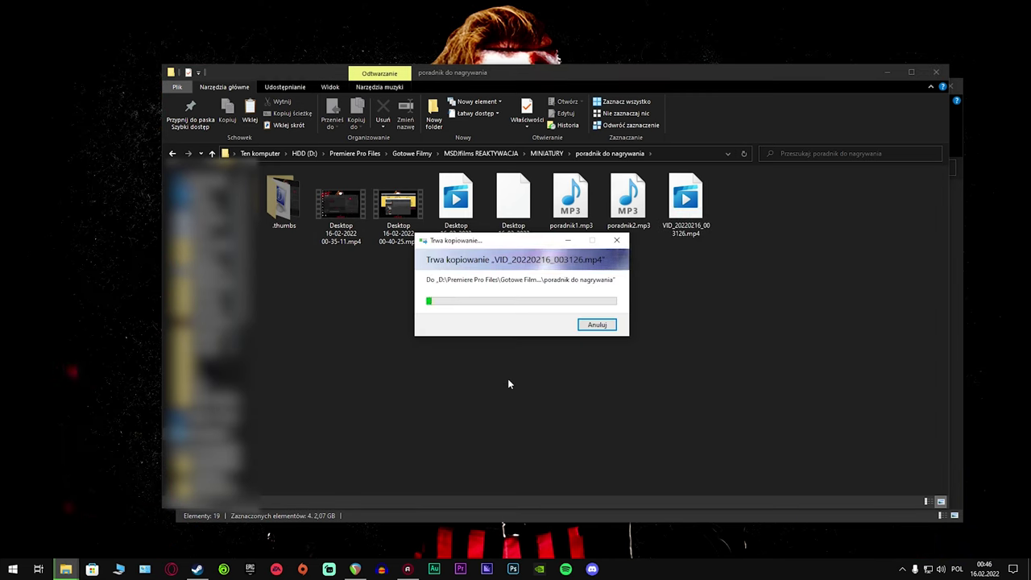
key(alt+Tab)
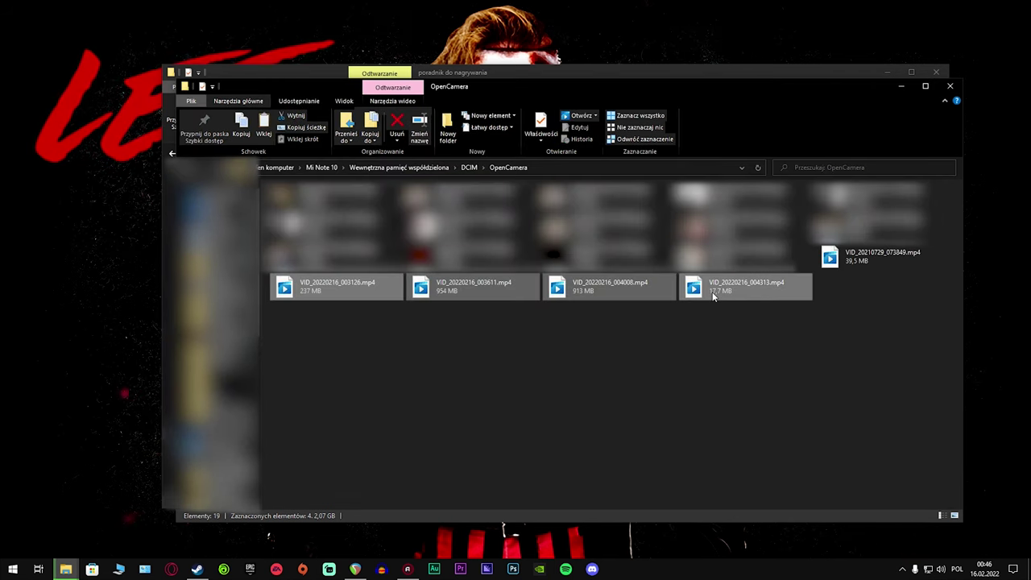
click(738, 73)
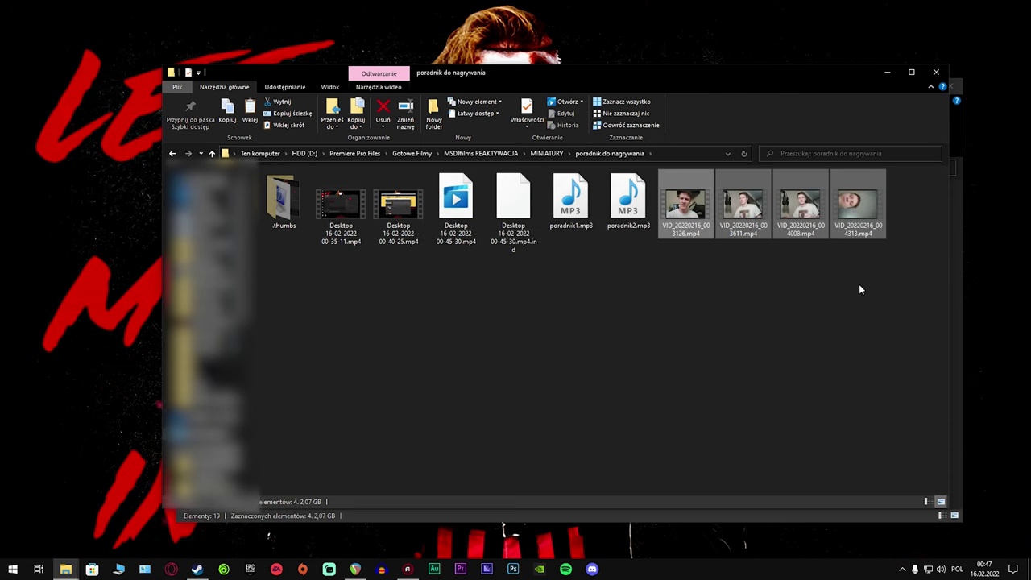
Open the Details properties of the copied VID_20220216_004313.mp4 clip.
click(852, 211)
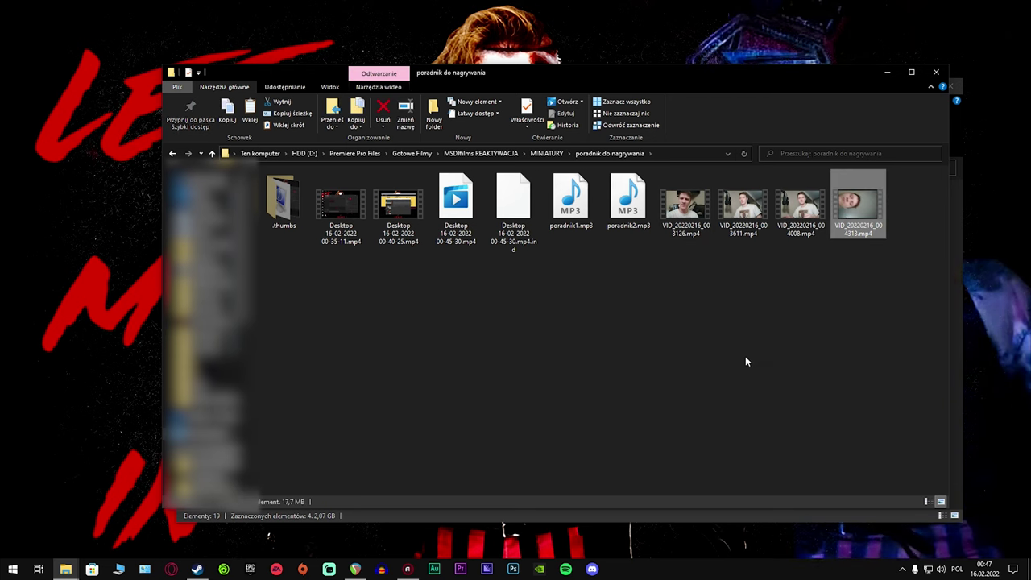
right_click(859, 232)
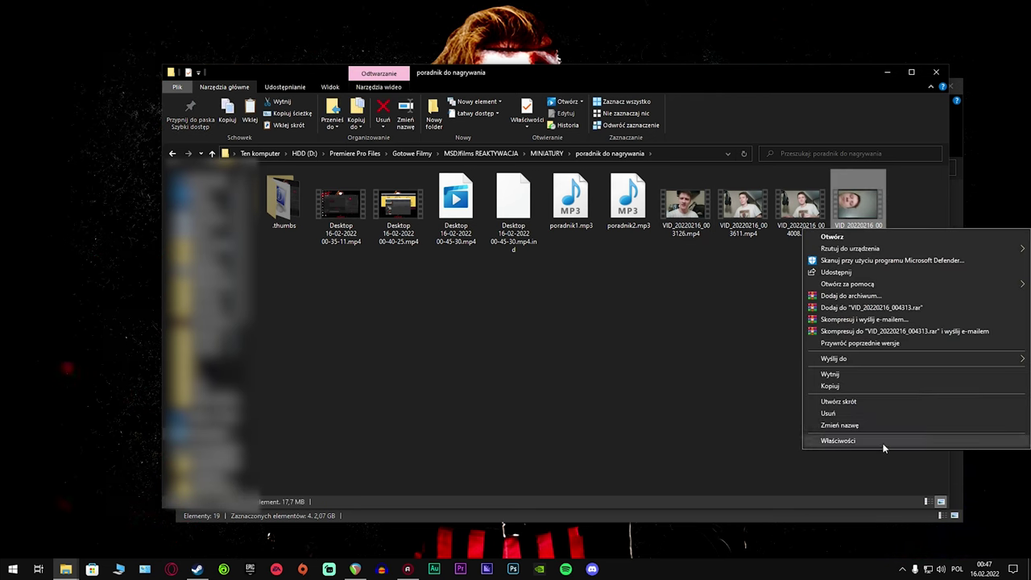
click(886, 439)
click(882, 255)
drag(898, 244, 581, 197)
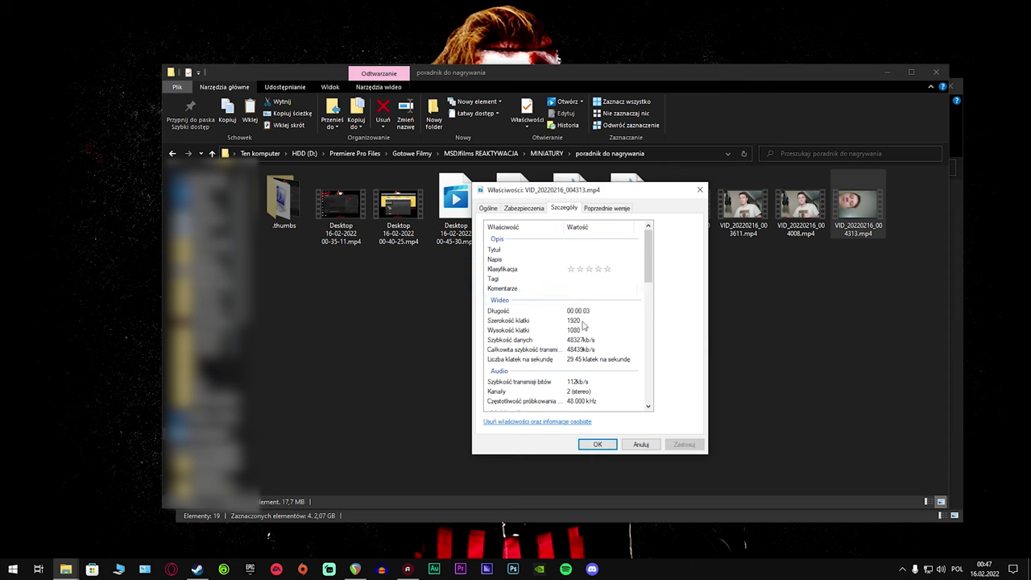
click(488, 208)
click(564, 208)
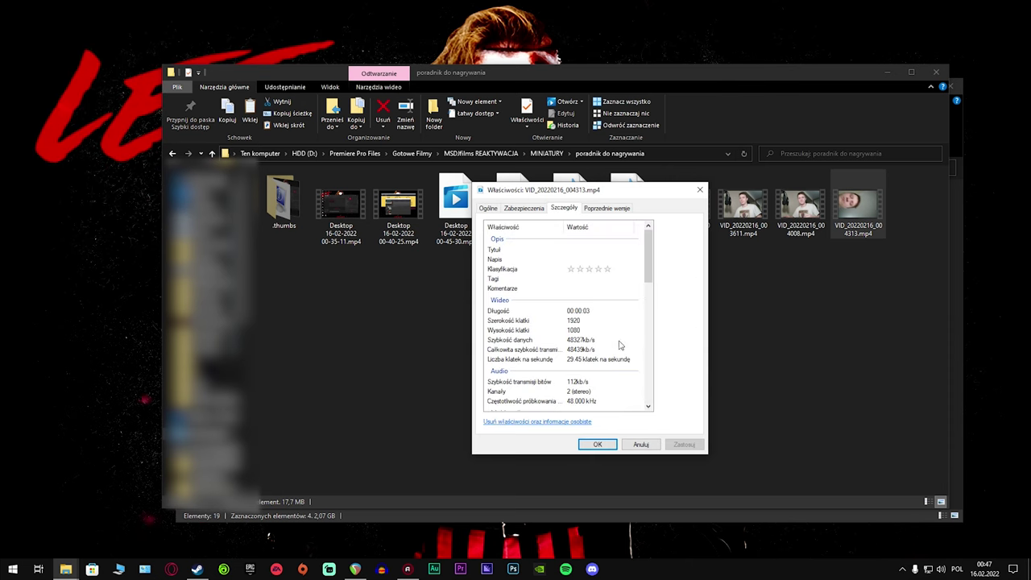
Check the clip's 29.45 fps frame rate, 1920 frame width and 48.000 kHz audio sampling rate.
scroll(569, 338, down, 1)
click(565, 333)
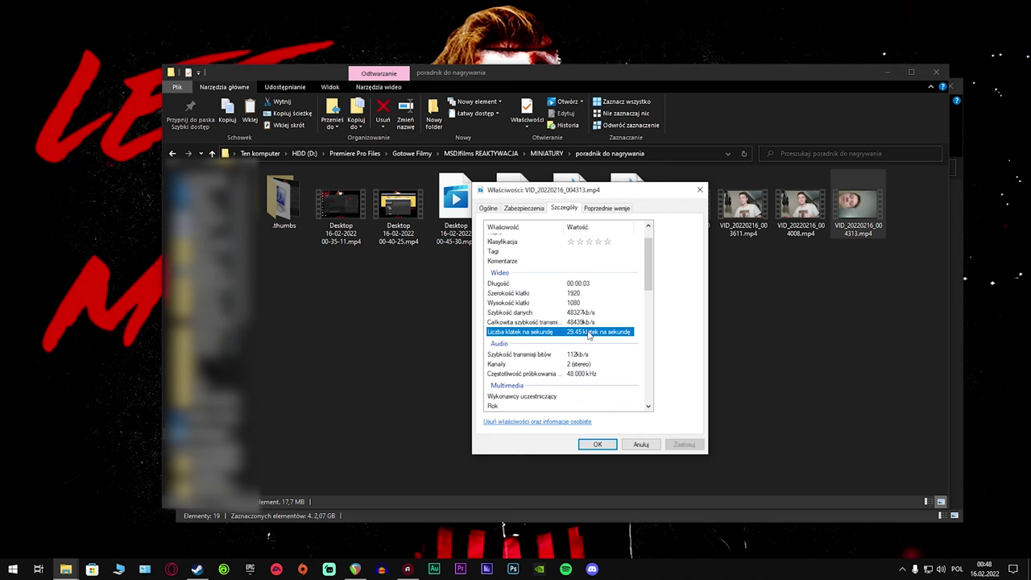
mouse_move(647, 286)
mouse_down()
mouse_move(661, 298)
mouse_move(668, 270)
mouse_up()
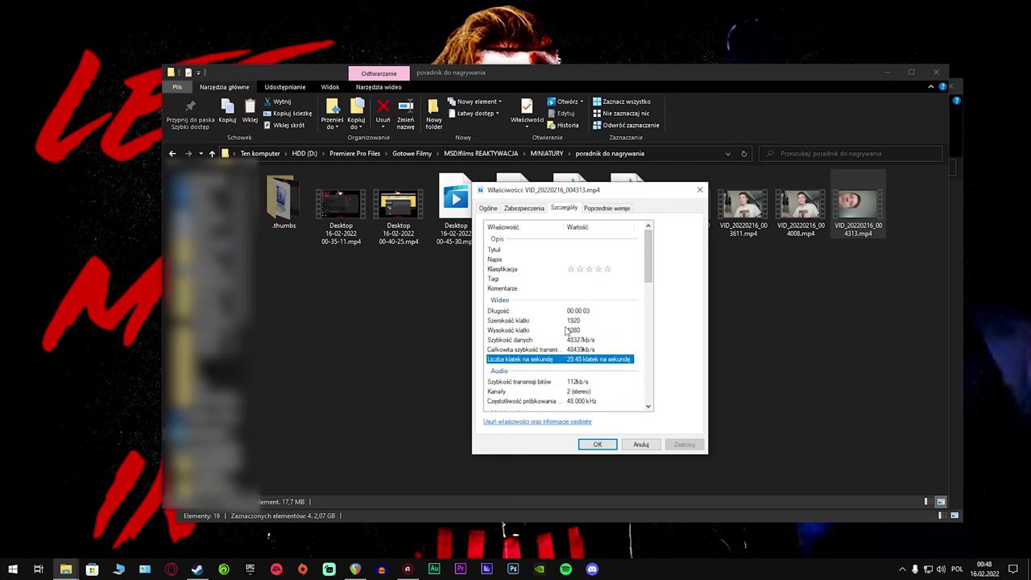
click(570, 321)
click(563, 330)
click(523, 322)
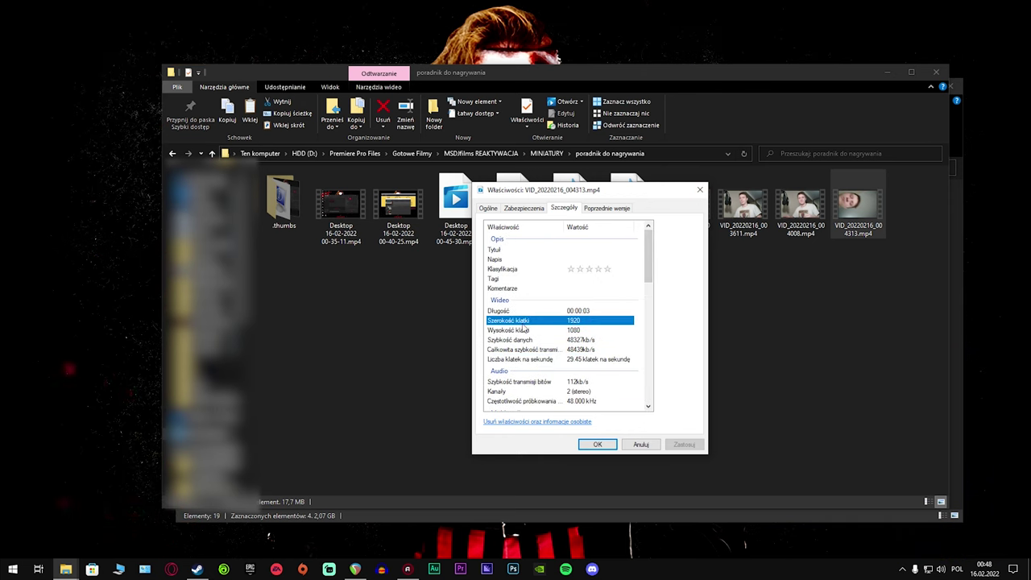
scroll(609, 364, down, 2)
click(581, 347)
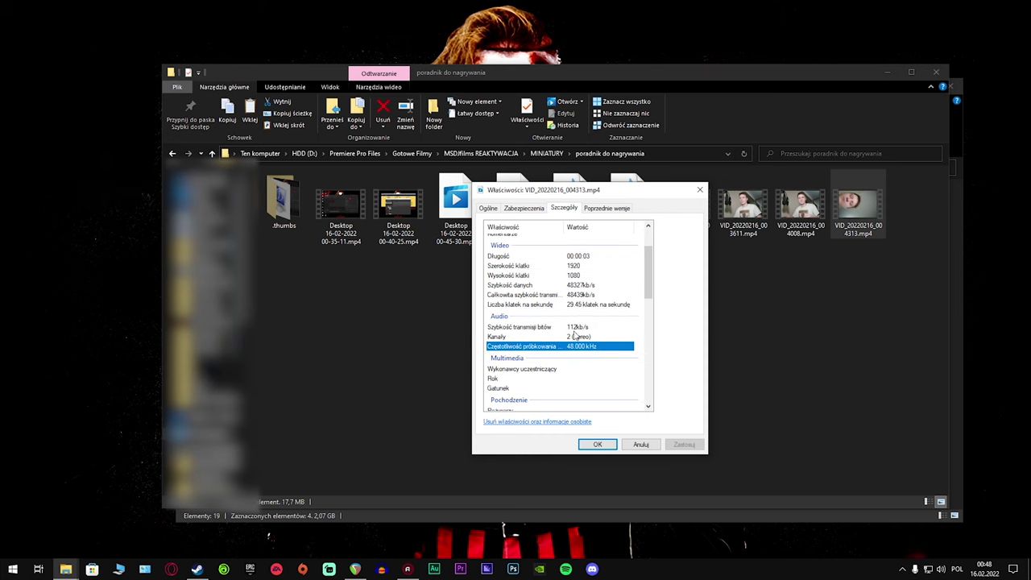
scroll(596, 326, down, 3)
scroll(608, 321, down, 5)
scroll(620, 316, down, 5)
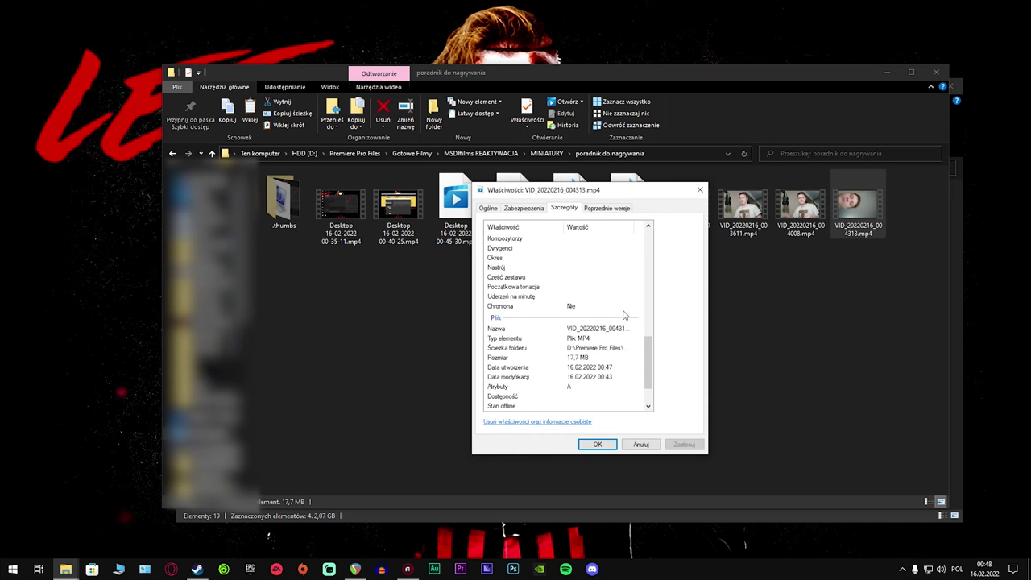
Close the properties and permanently delete VID_20220216_004313.mp4 with Shift+Delete.
click(697, 190)
key(shift+Delete)
key(Return)
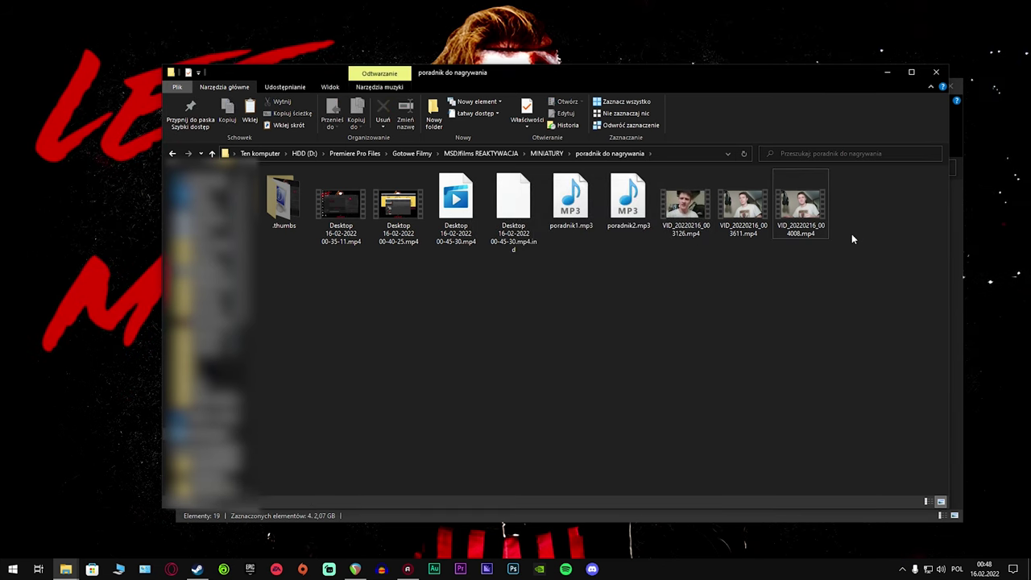
right_click(604, 303)
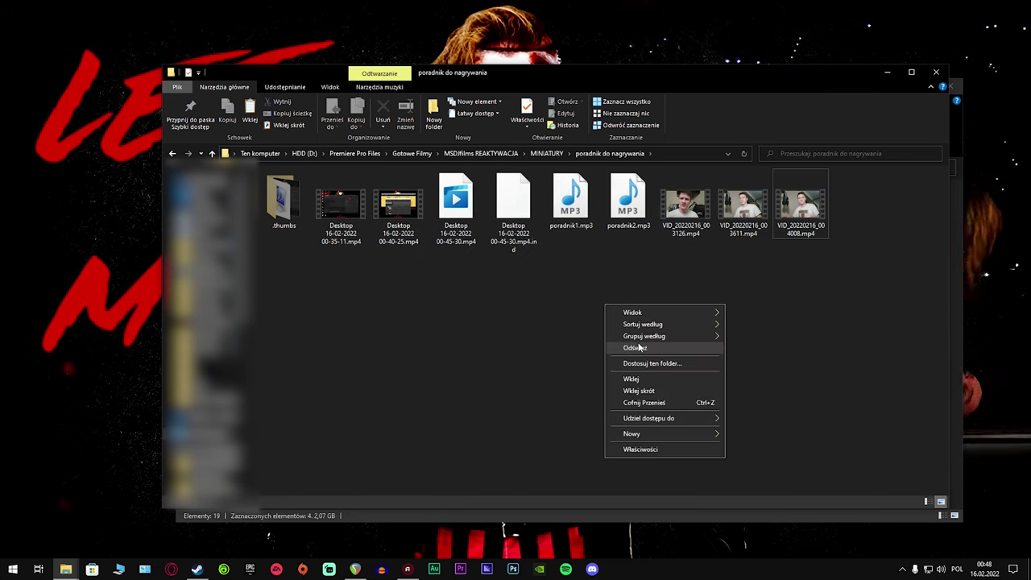
click(637, 347)
double_click(398, 205)
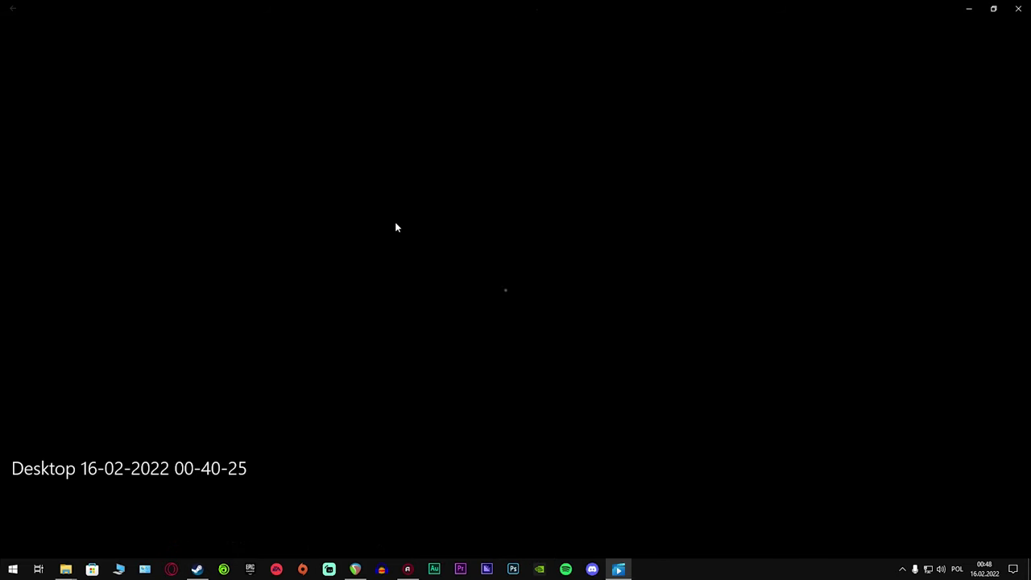
click(352, 521)
click(430, 521)
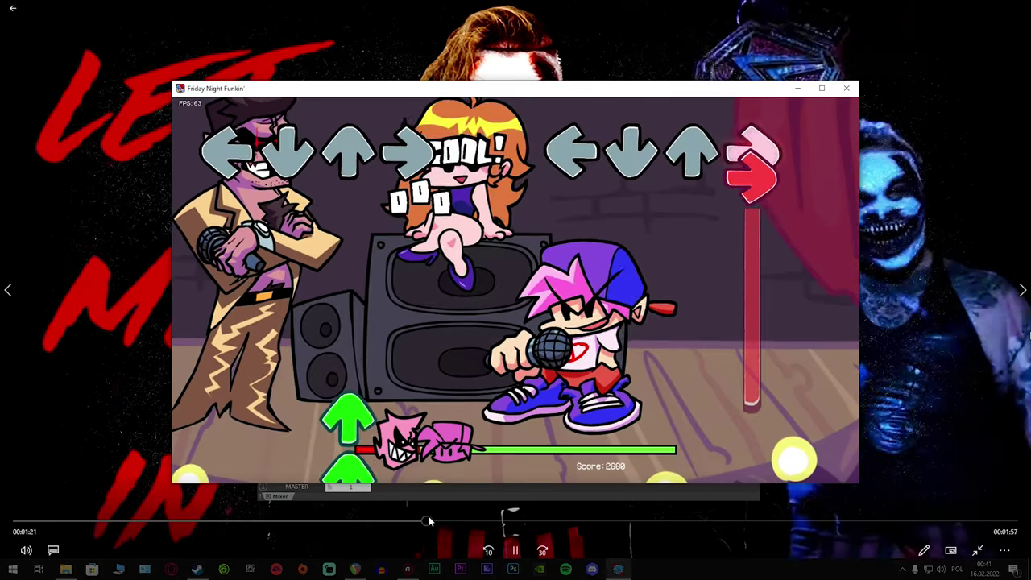
click(518, 521)
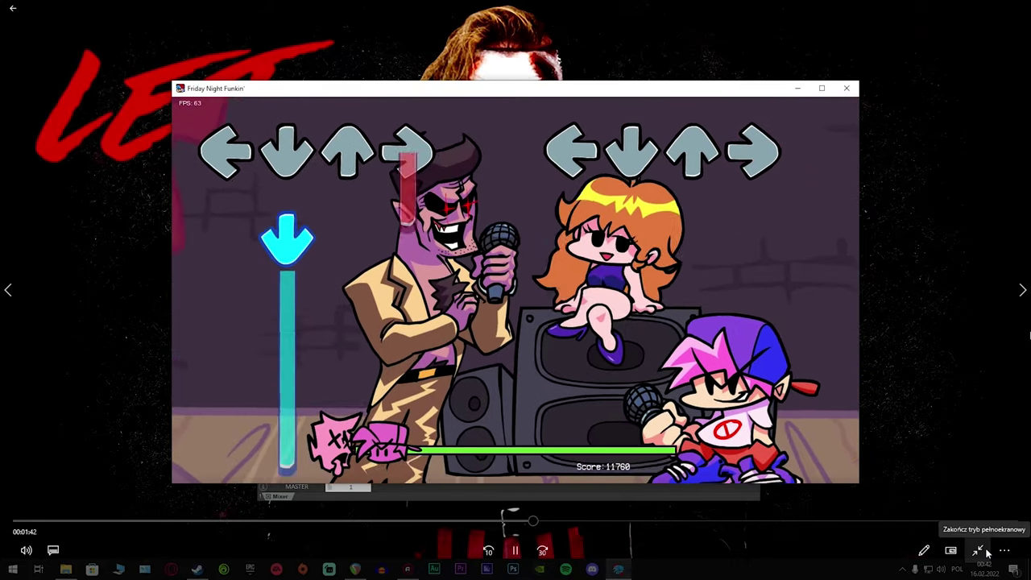
click(978, 550)
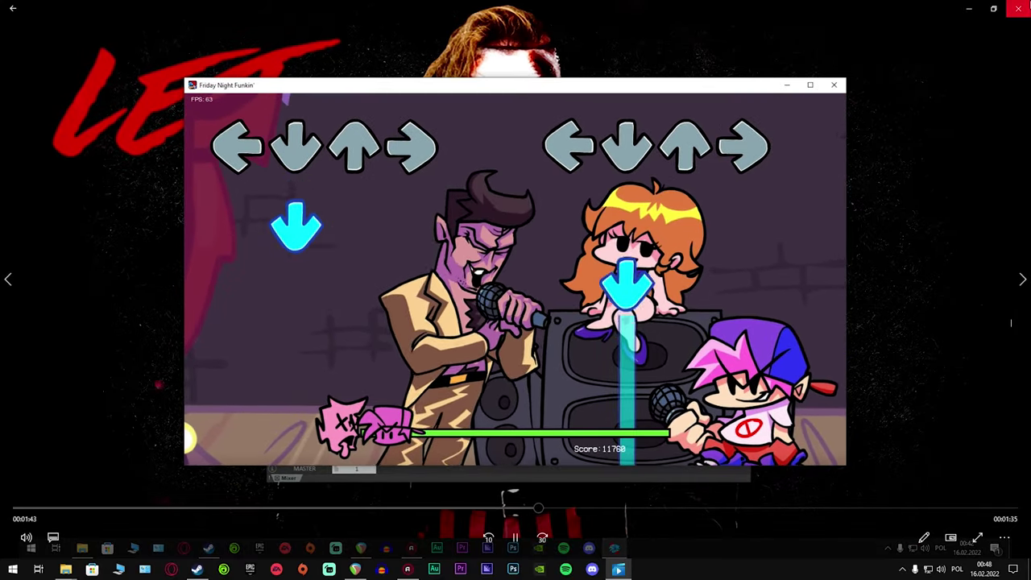
click(1019, 8)
right_click(537, 370)
click(543, 367)
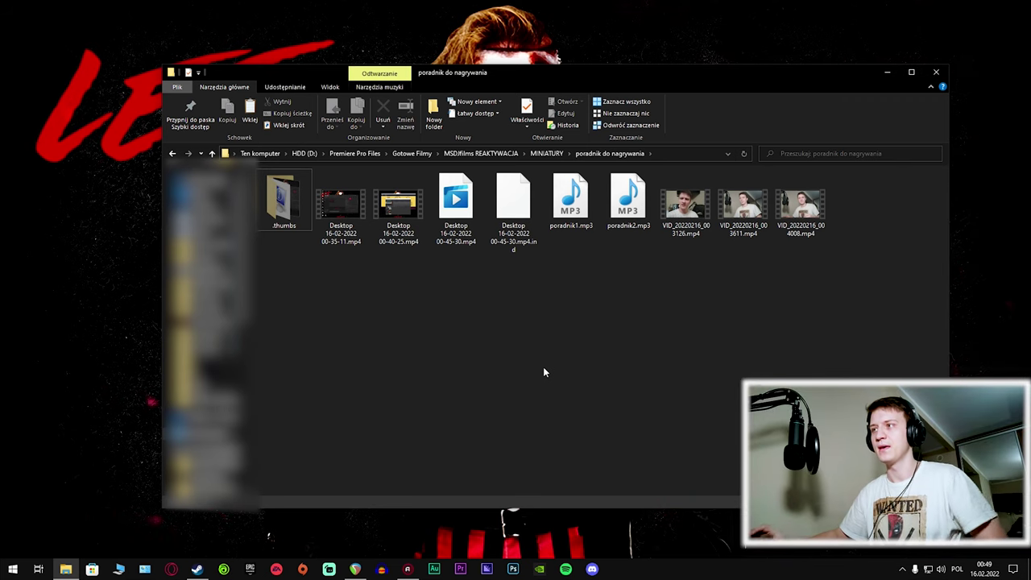
Refresh the folder (Odśwież), check poradnik2.mp3 and VID_20220216_003611.mp4, then launch Premiere Pro.
right_click(533, 365)
click(577, 411)
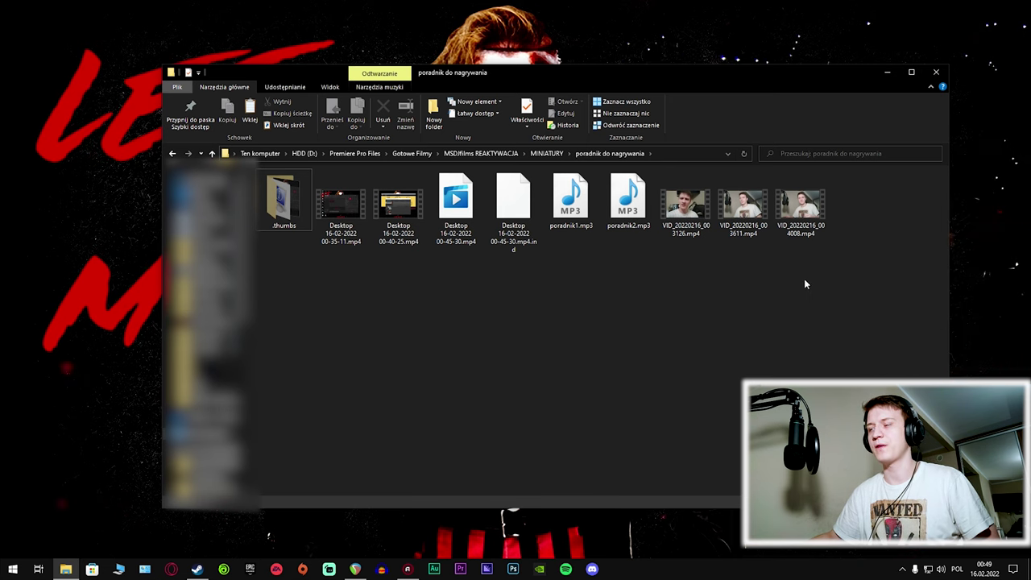
click(629, 201)
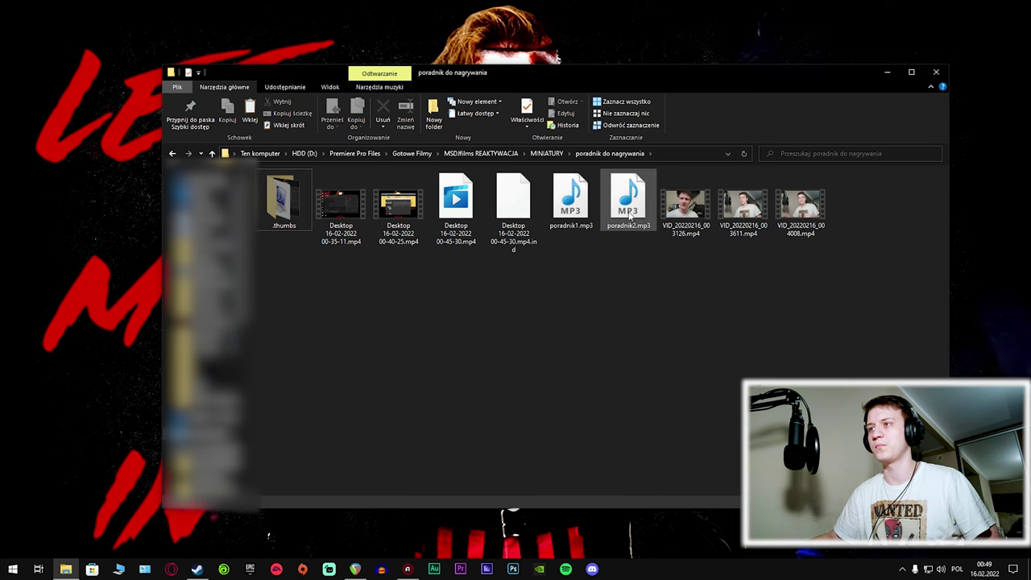
click(766, 229)
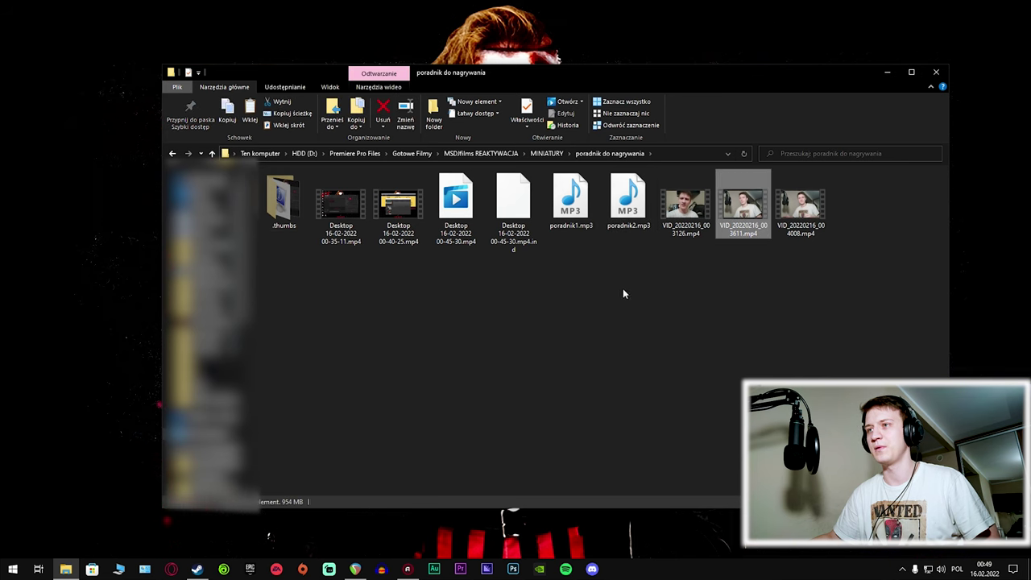
click(513, 320)
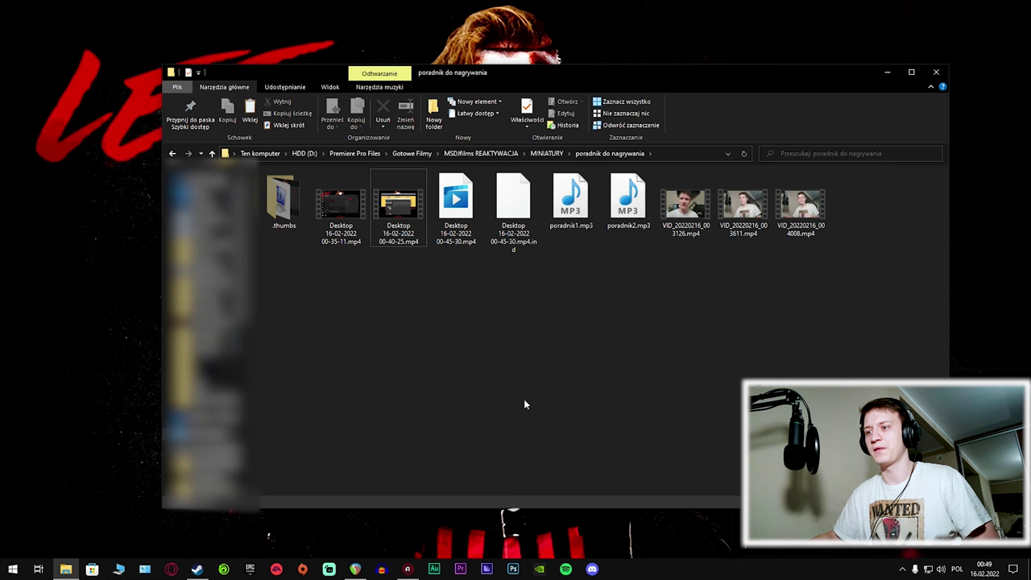
click(460, 569)
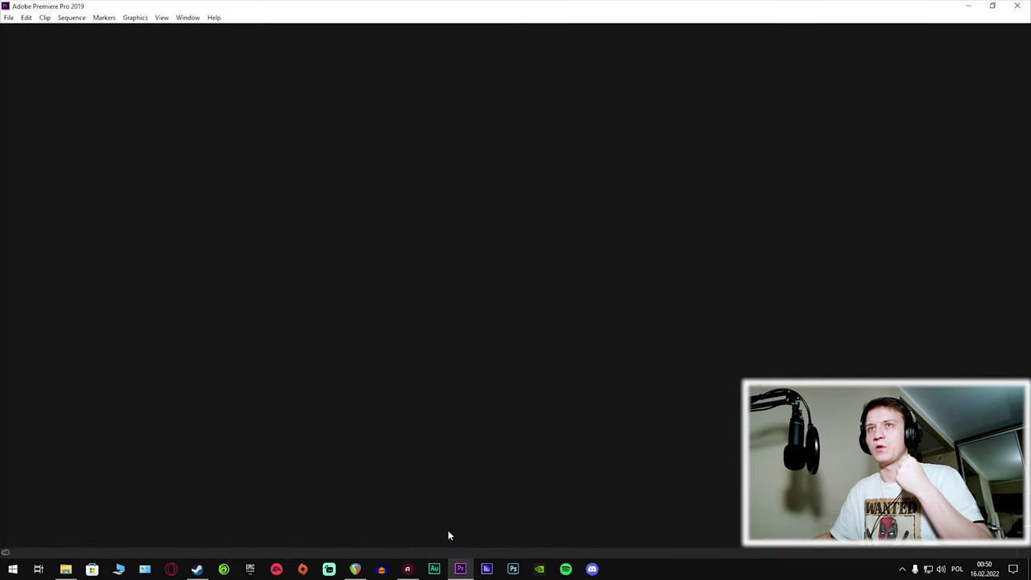
Once Premiere Pro's empty workspace has loaded, open the File menu.
click(6, 18)
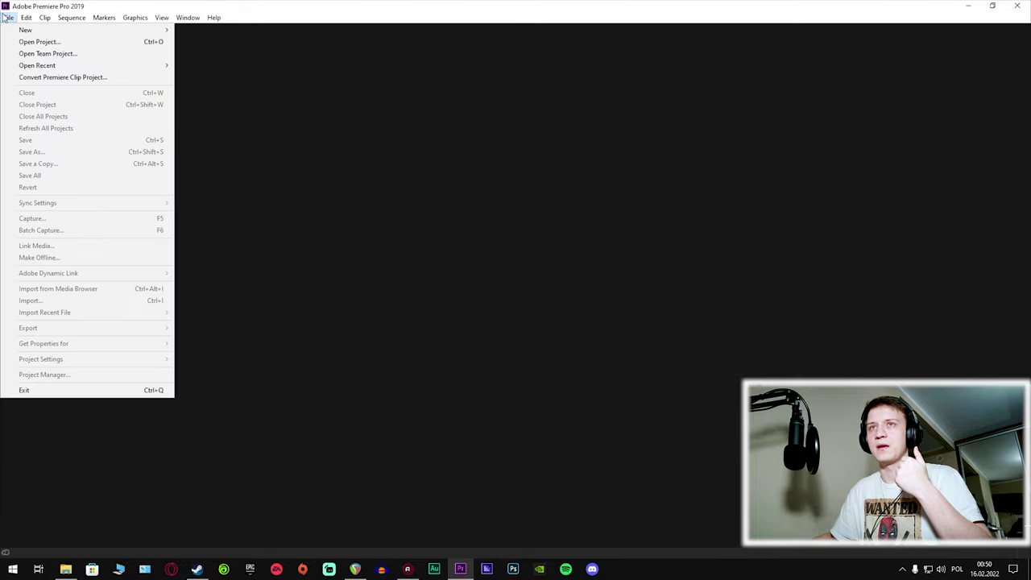
Start a new project via File > New > Project.
click(26, 18)
click(10, 17)
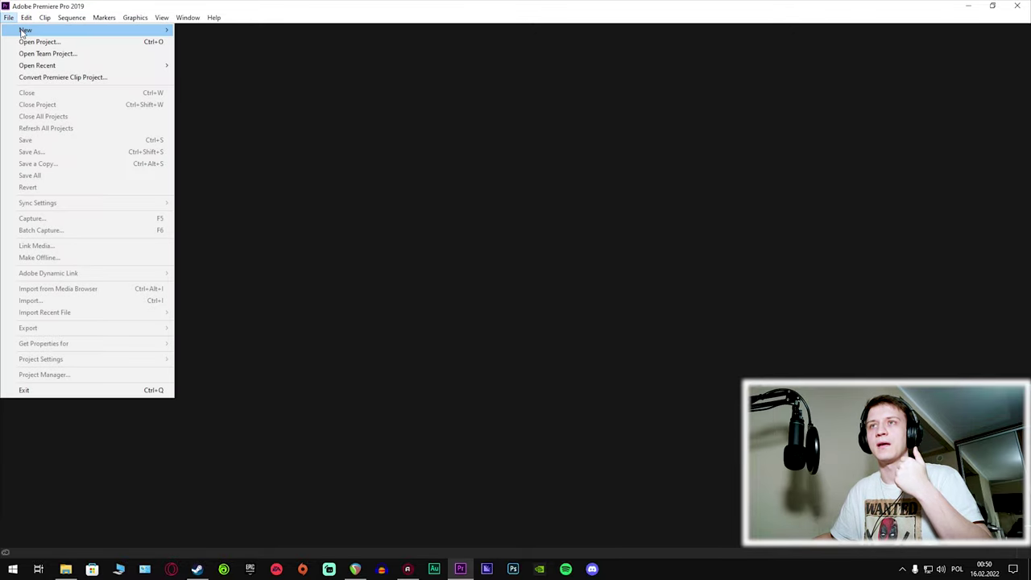
mouse_move(24, 31)
click(207, 30)
text(poradnik fm)
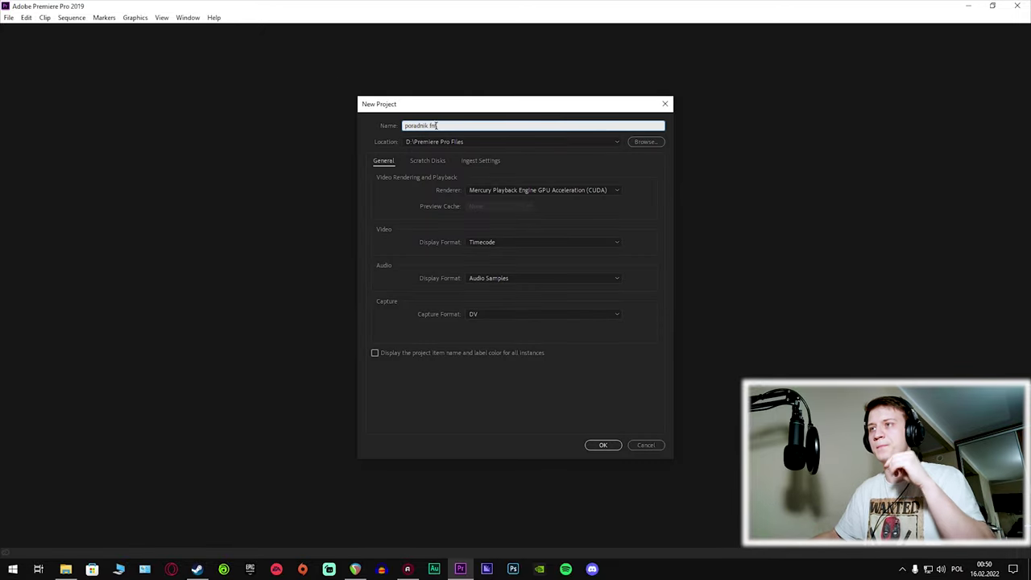
Review Scratch Disks and Ingest, keep GPU (CUDA) rendering, and create poradnik fnf in D:\Premiere Pro Files.
click(439, 161)
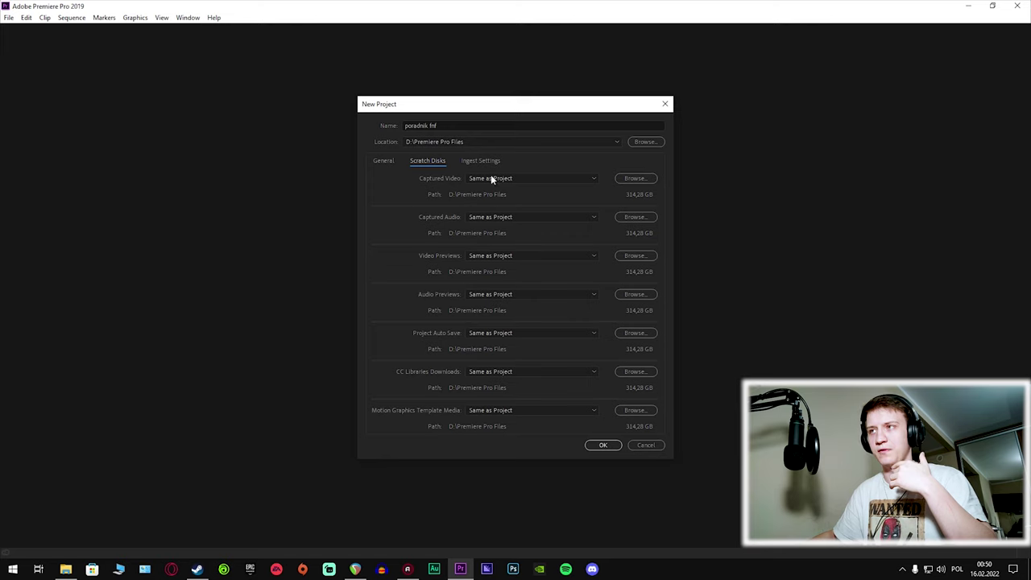
click(384, 161)
click(550, 191)
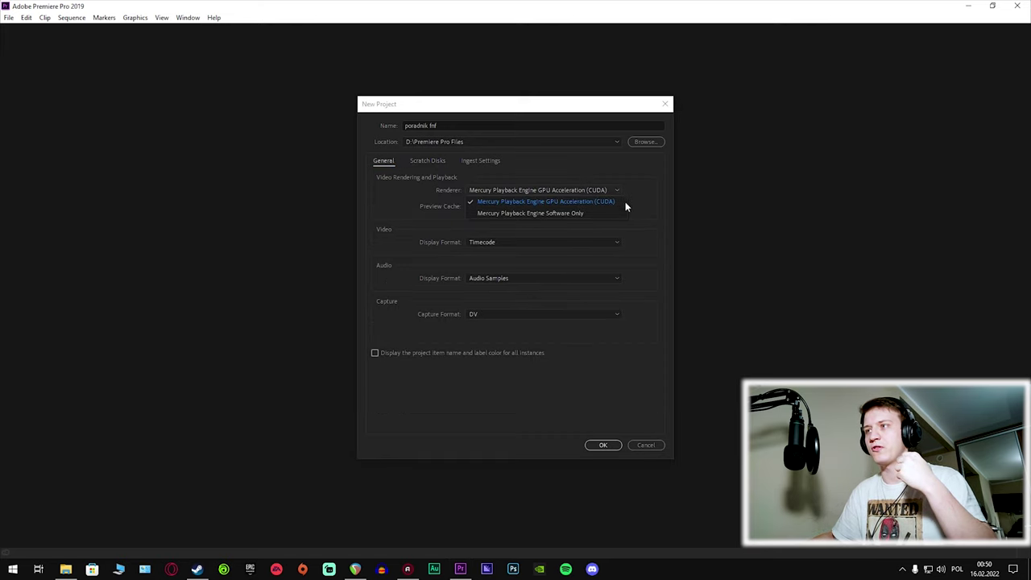
click(581, 203)
click(500, 190)
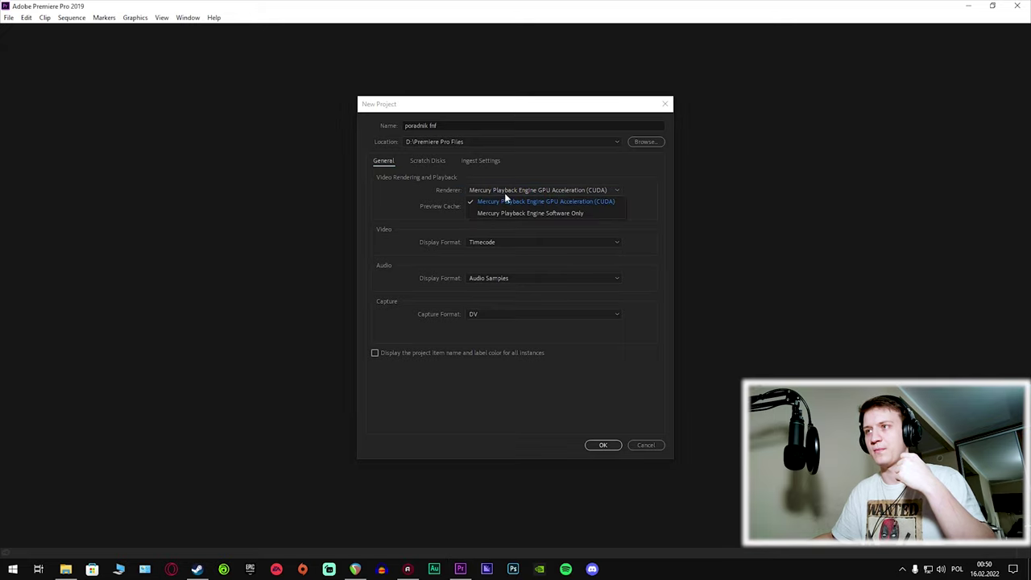
click(527, 202)
click(479, 161)
click(429, 161)
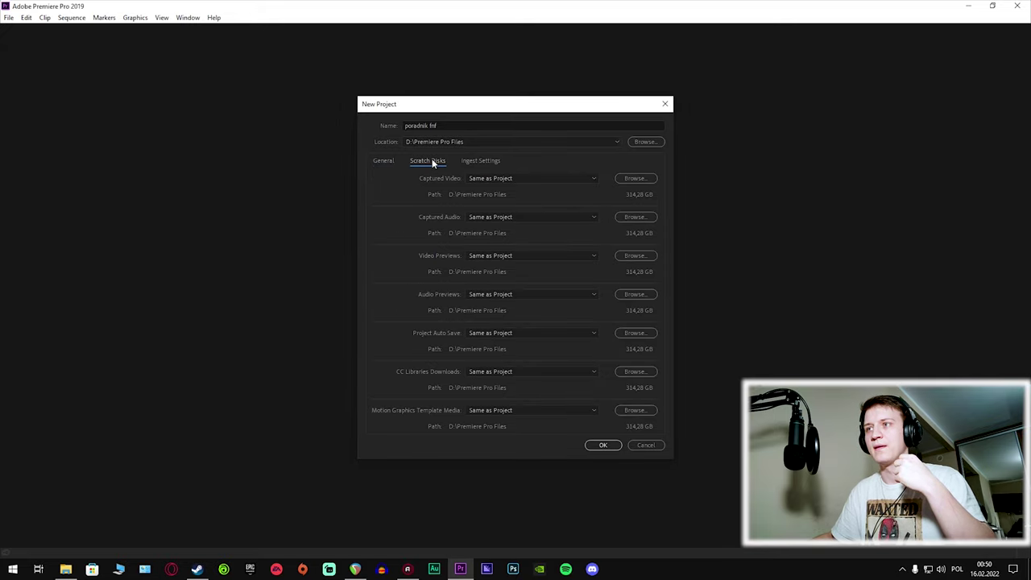
click(381, 161)
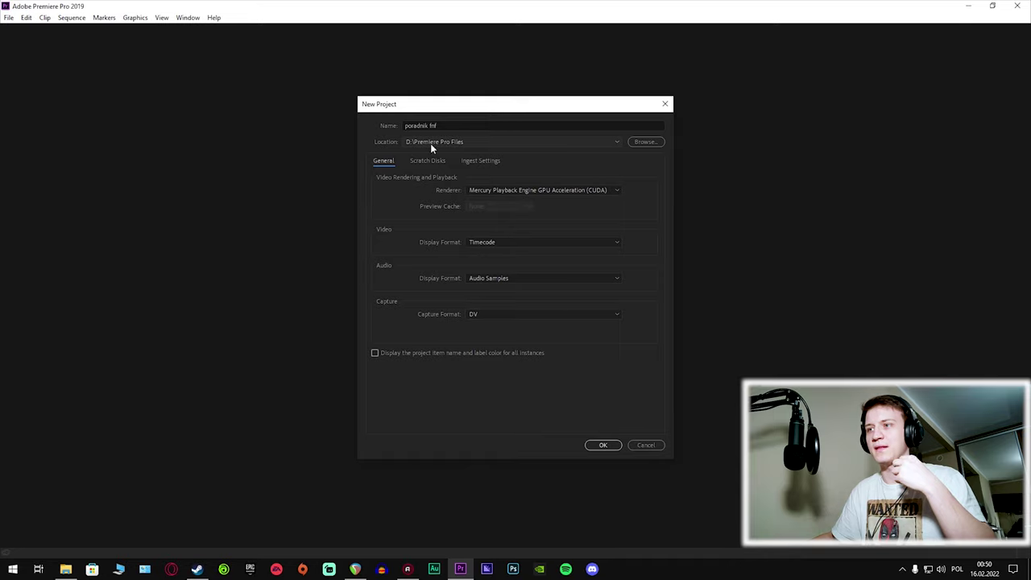
click(428, 160)
click(382, 161)
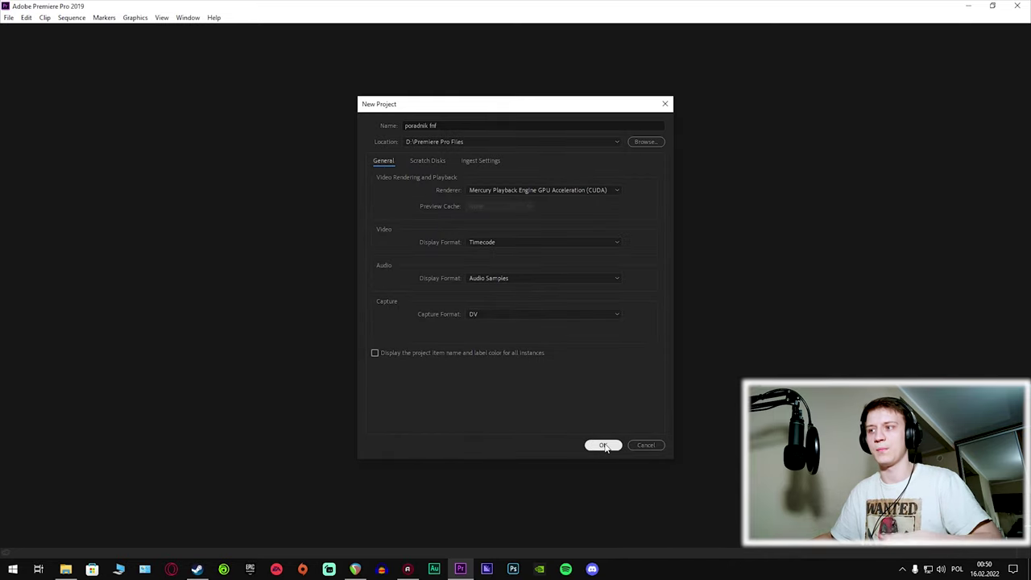
click(604, 445)
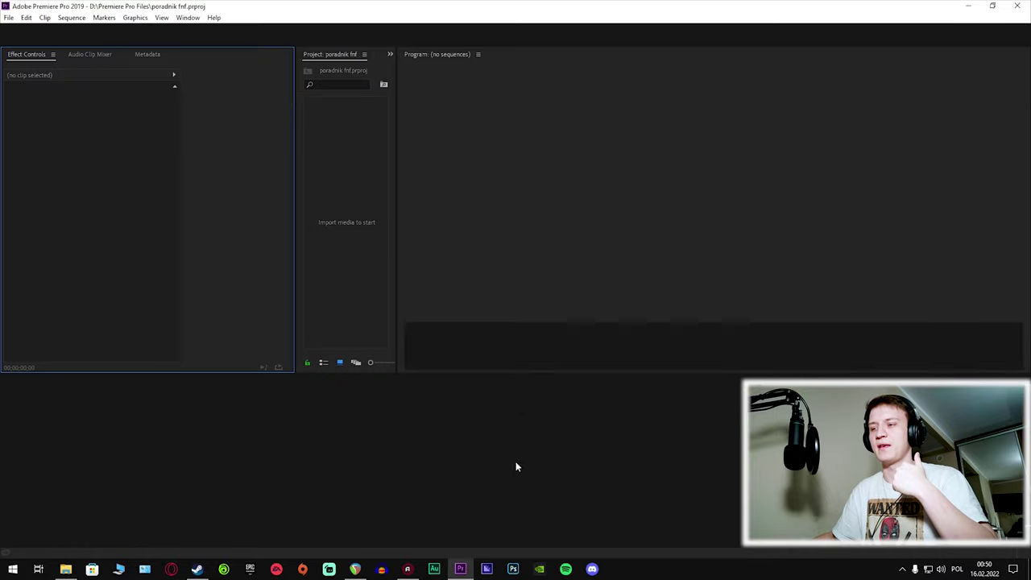
Dismiss the recent-files list and spread the Tools panel into one horizontal row.
right_click(460, 568)
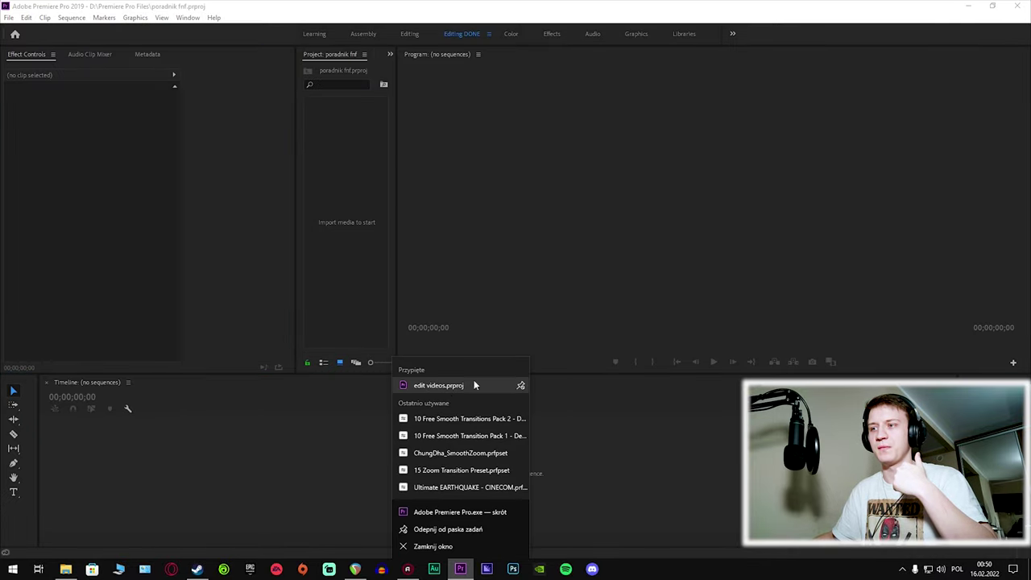
click(475, 300)
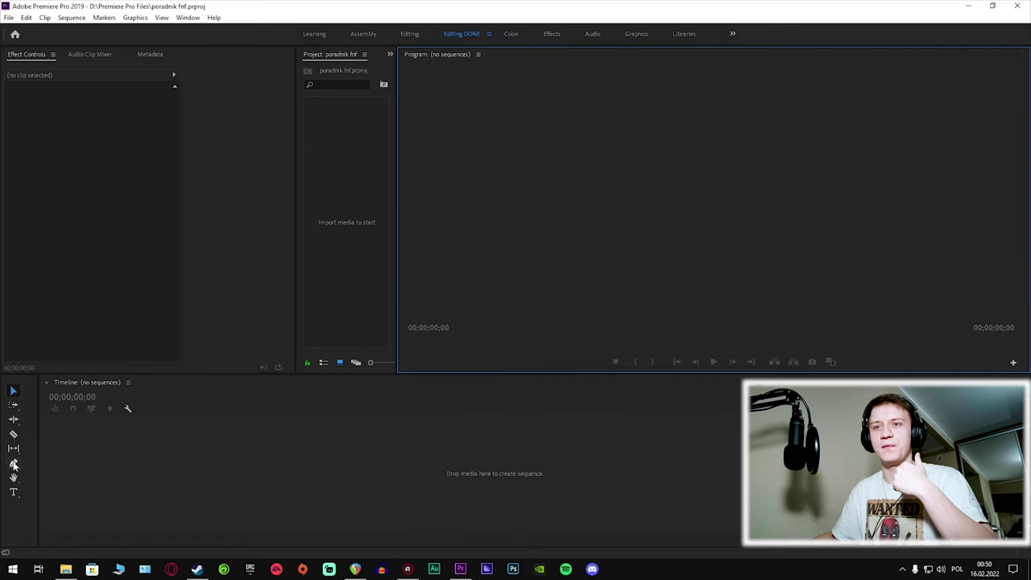
click(28, 436)
drag(52, 467, 394, 467)
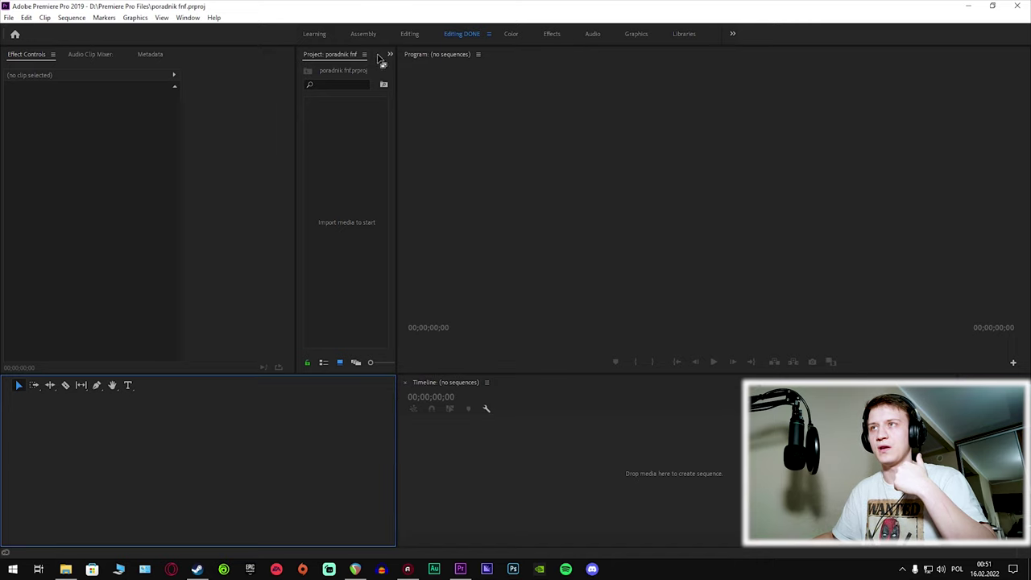
Show the Effects panel from the hidden-panels list and give the Project bin its own wider space.
click(389, 54)
click(397, 78)
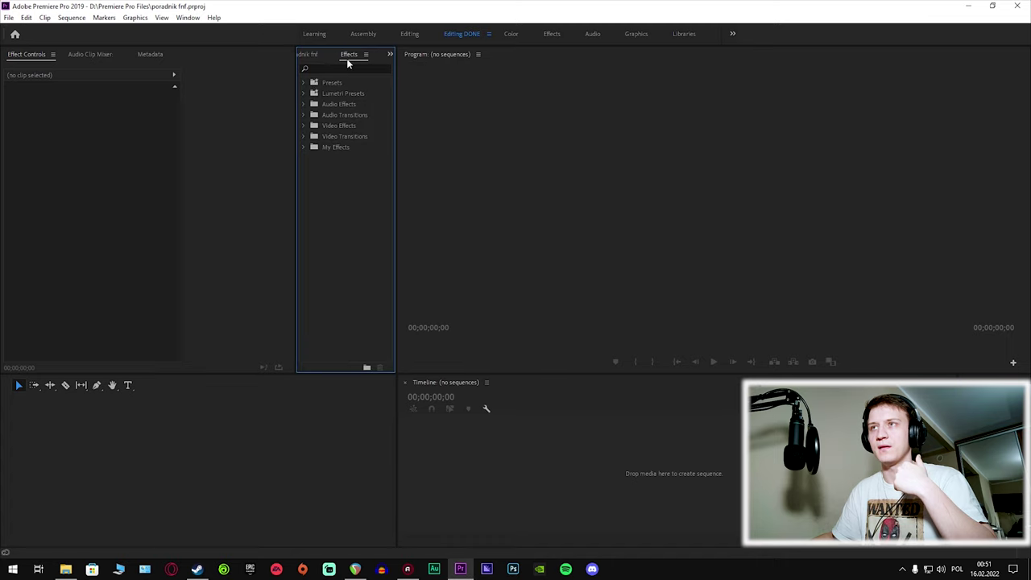
mouse_move(345, 75)
mouse_down()
mouse_move(350, 54)
mouse_move(4, 418)
mouse_move(12, 461)
mouse_up()
scroll(339, 60, up, 1)
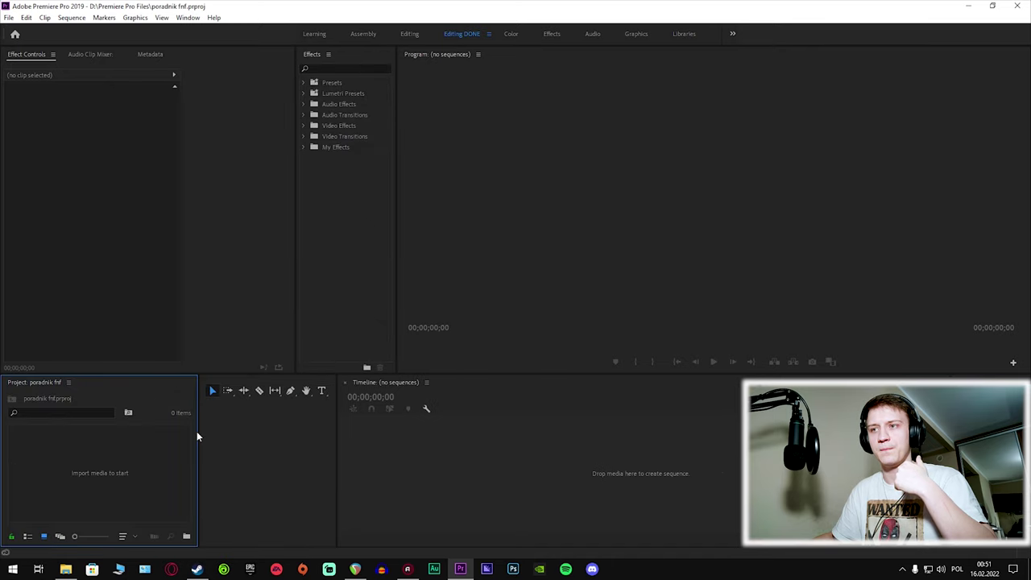
drag(199, 432, 312, 432)
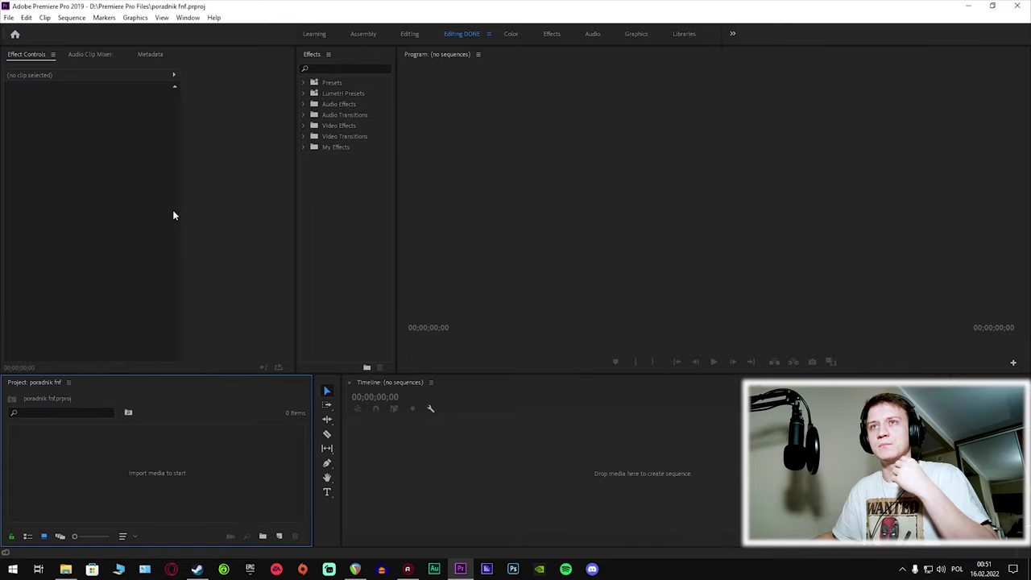
Drag the gameplay recording, poradnik2.mp3 and VID_20220216_003611.mp4 from Explorer into Premiere's Project bin.
click(66, 568)
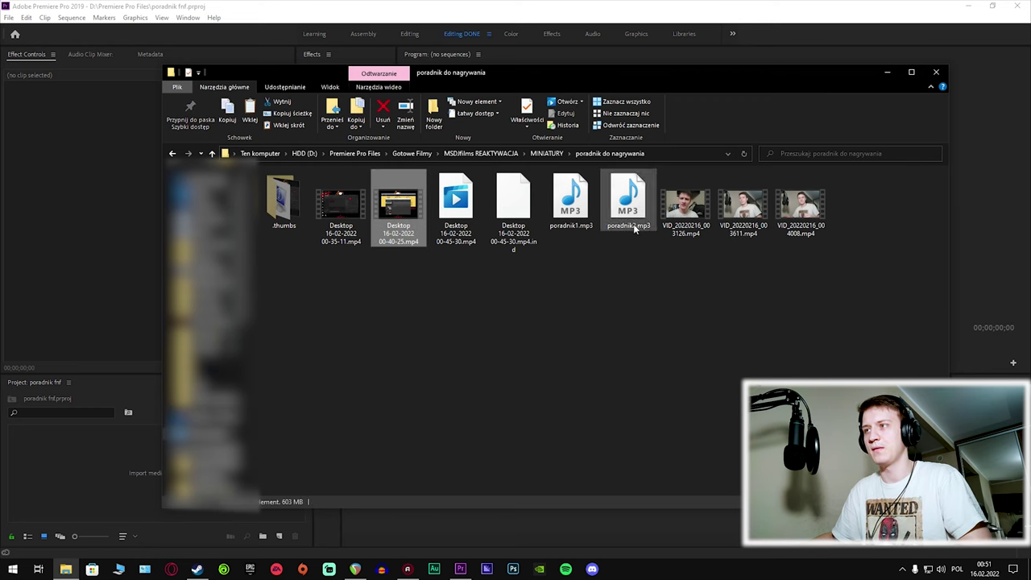
ctrl+click(627, 205)
ctrl+click(746, 225)
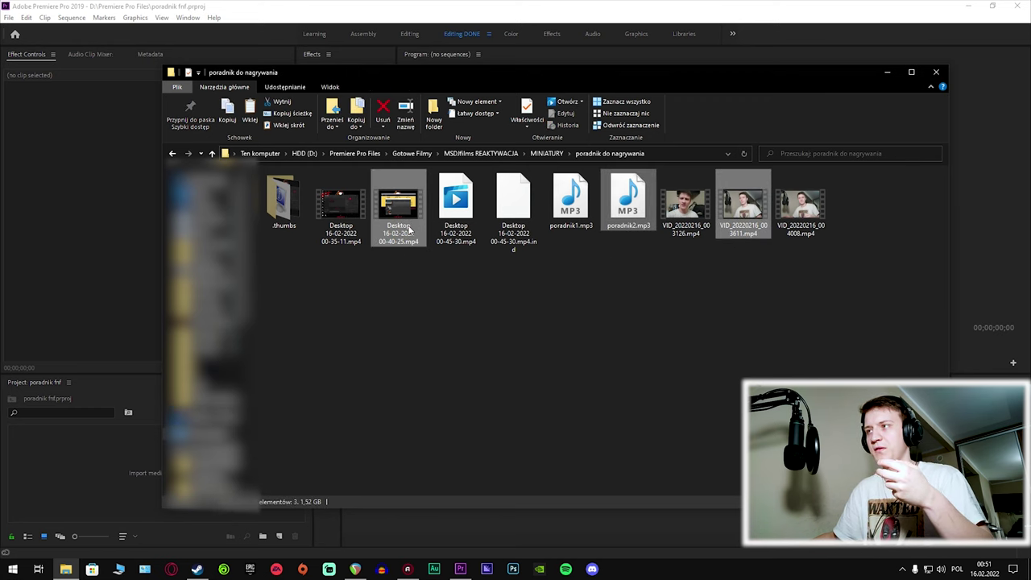
drag(408, 230, 112, 451)
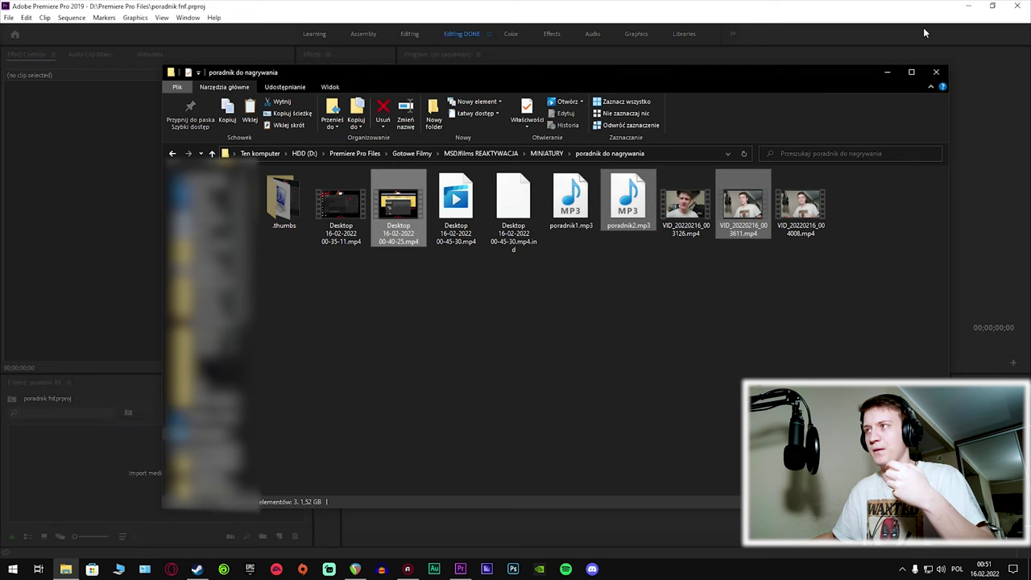
click(888, 73)
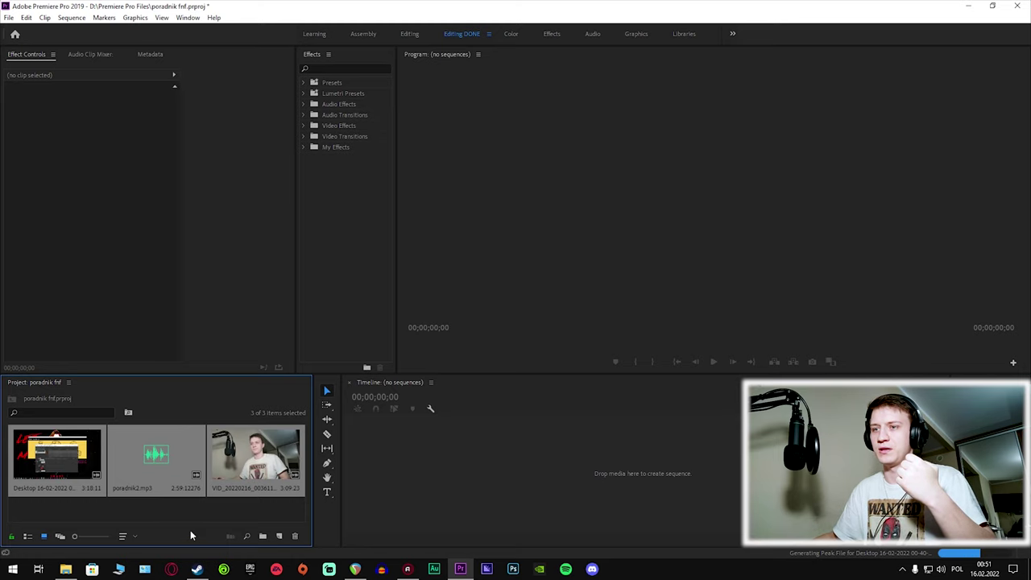
click(210, 502)
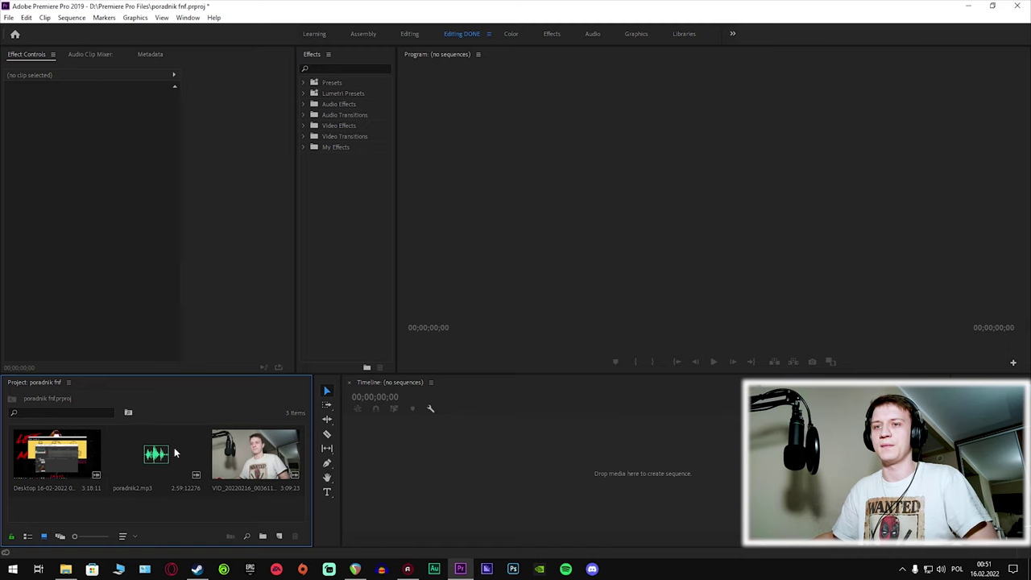
click(70, 459)
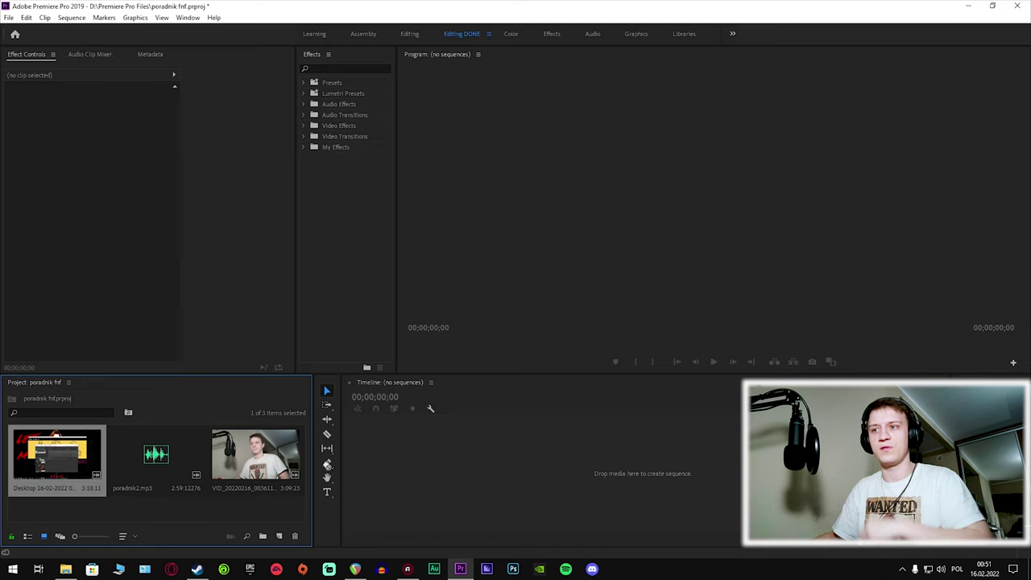
drag(359, 474, 366, 470)
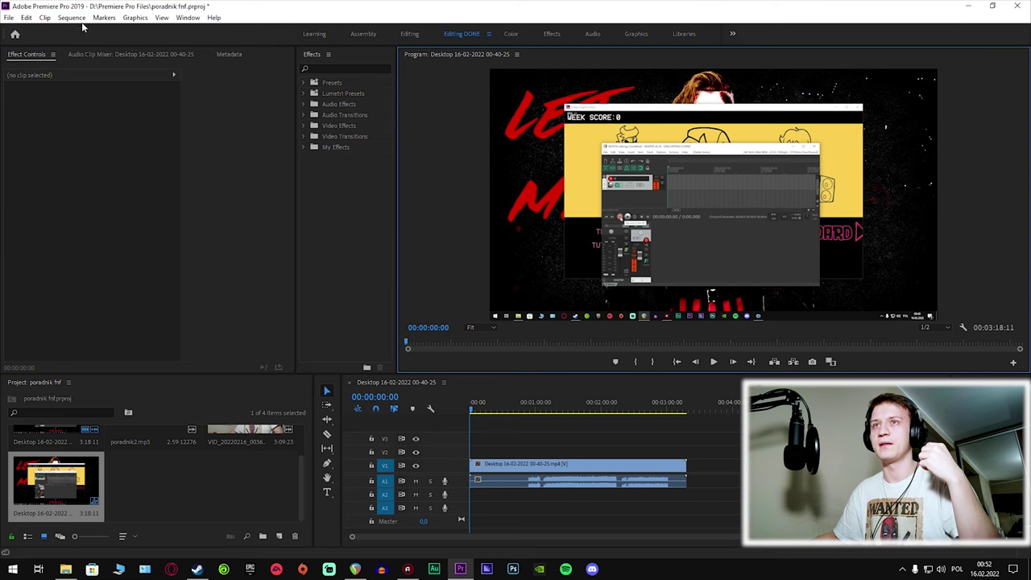
In Sequence Settings, set the frame size to 2560 × 1440.
click(72, 18)
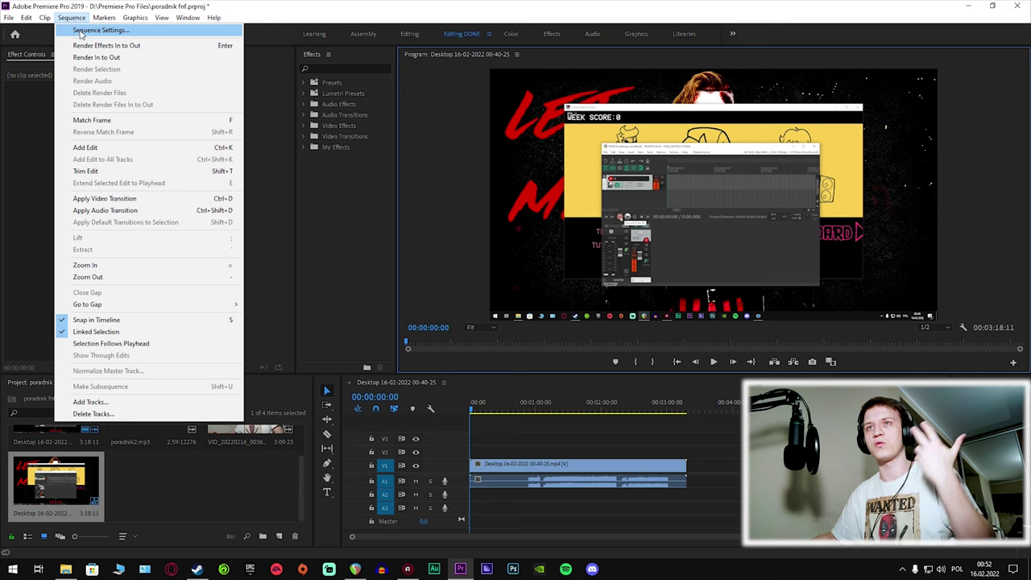
click(80, 31)
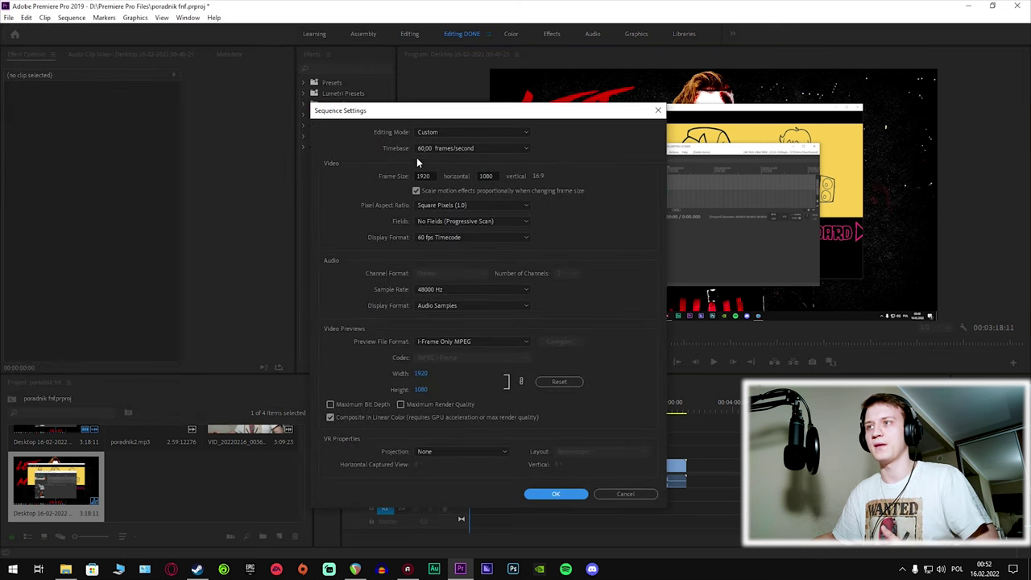
click(425, 176)
text(2)
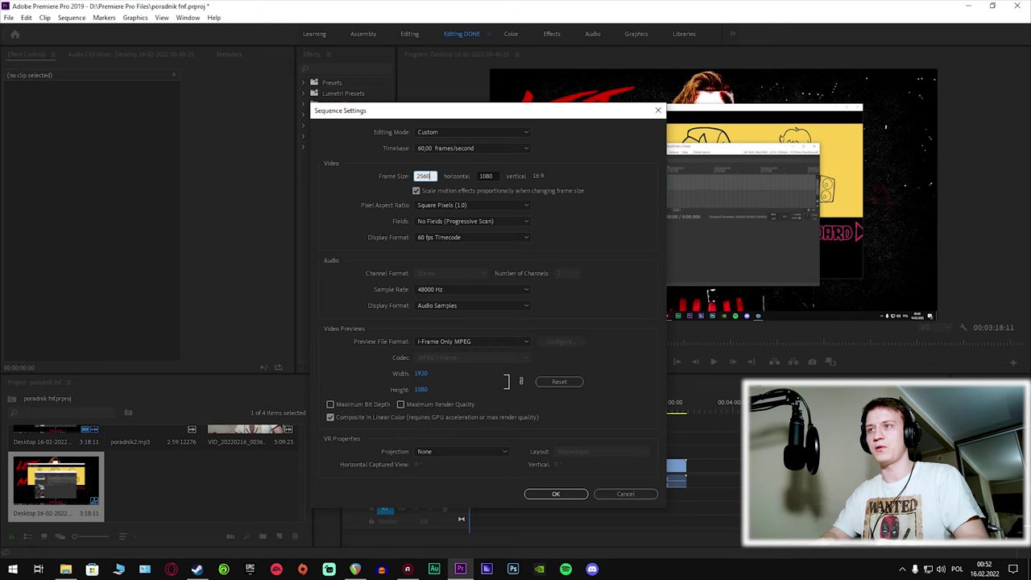
key(Tab)
text(1)
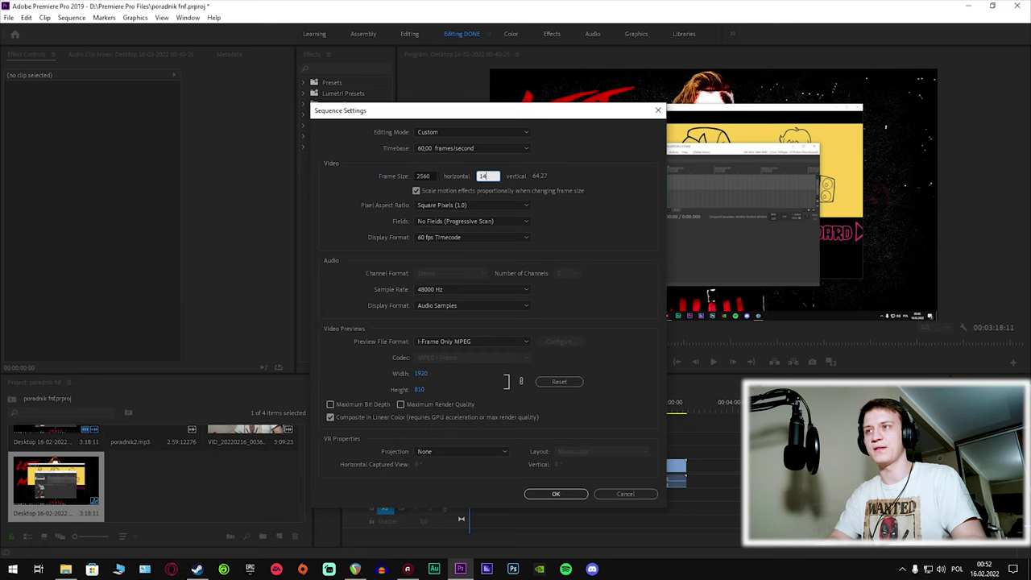
text(40)
Keep 60 fps timecode, progressive scan, square pixels, 48000 Hz audio and I-Frame Only MPEG previews.
click(497, 231)
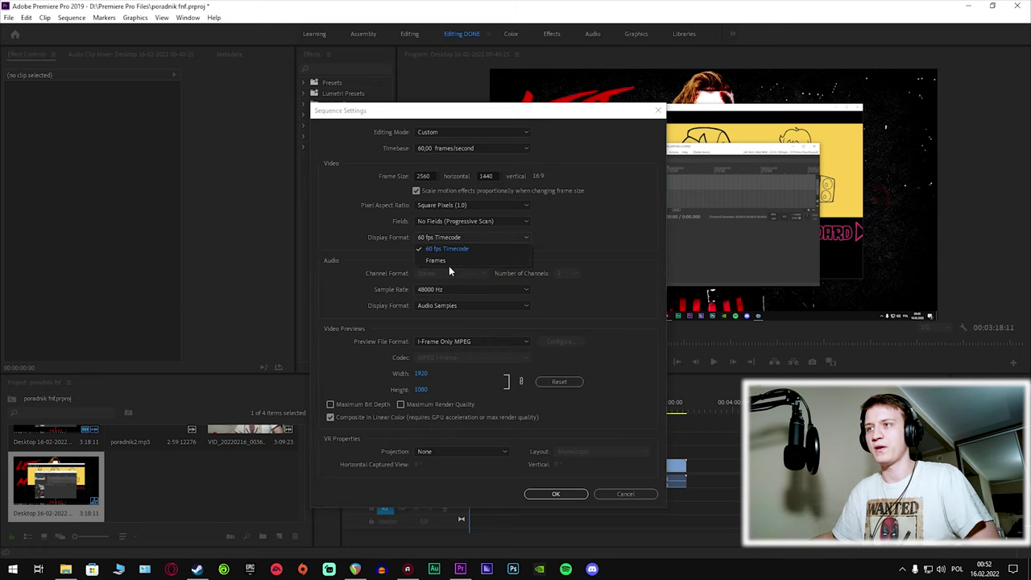
click(449, 266)
click(455, 221)
click(487, 225)
click(452, 206)
click(473, 205)
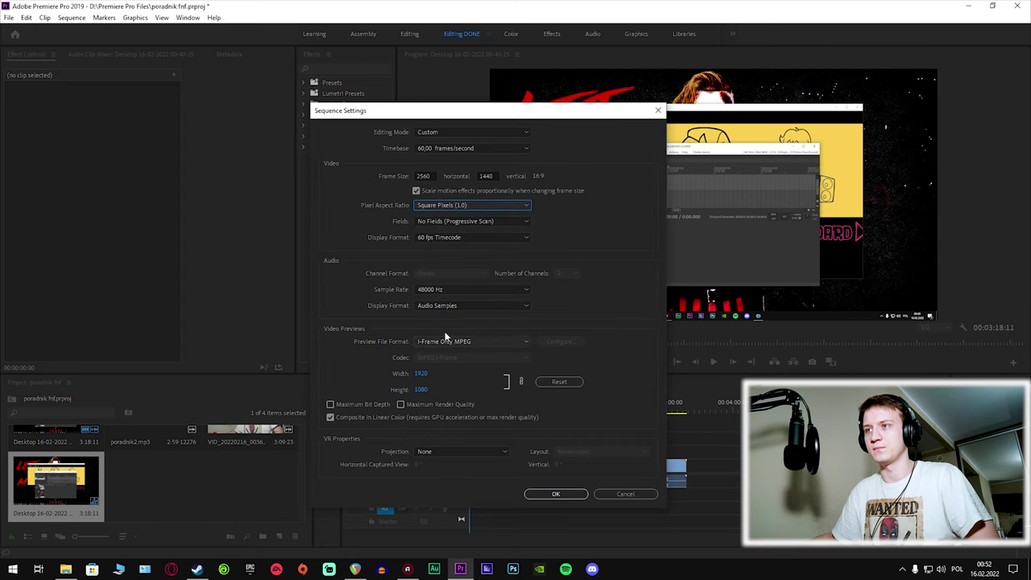
click(438, 289)
click(437, 306)
click(455, 305)
click(457, 317)
click(453, 341)
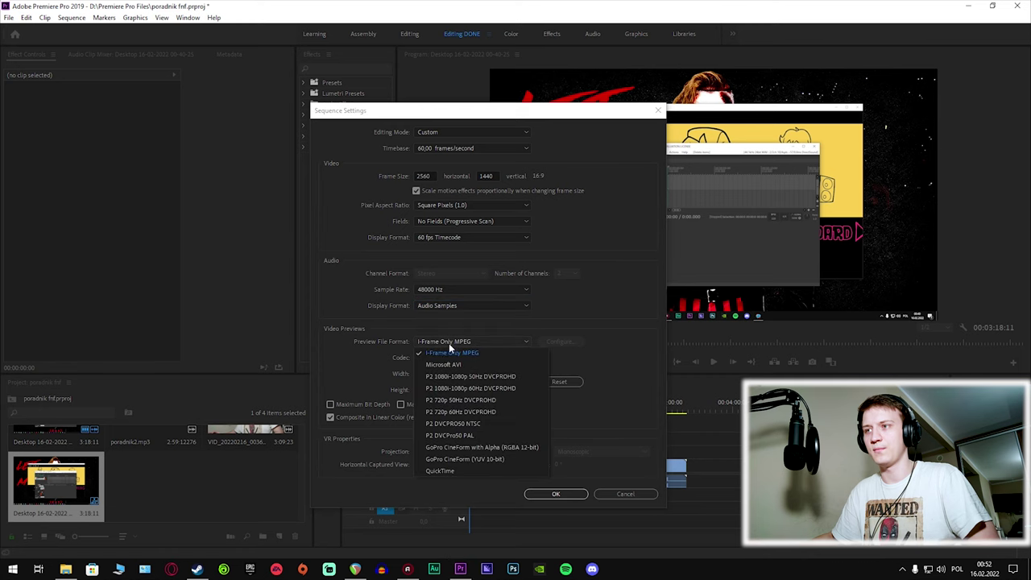
click(439, 353)
click(451, 343)
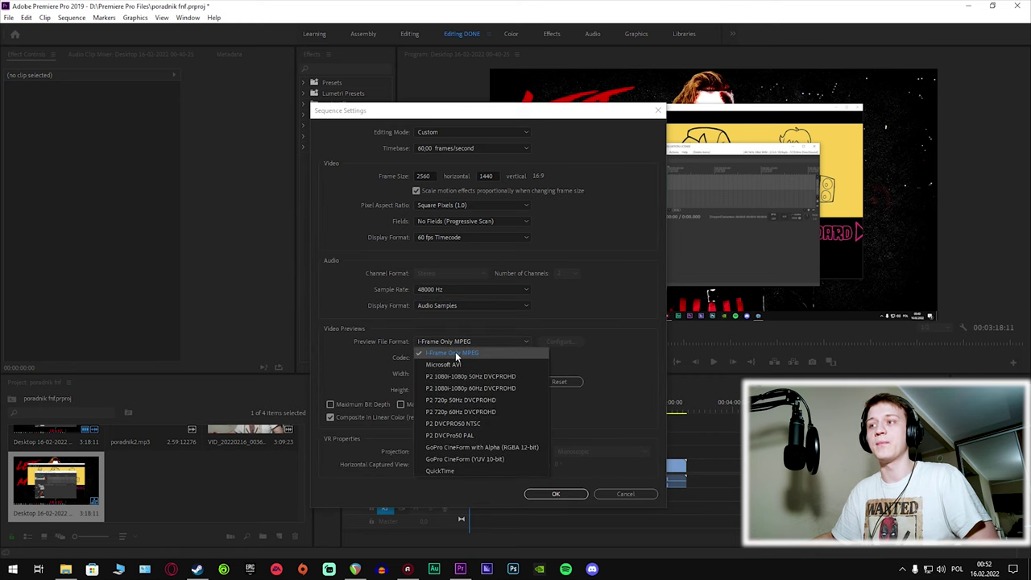
click(466, 343)
Enable Maximum Bit Depth and Maximum Render Quality, dismiss the warnings, and apply the settings.
click(357, 405)
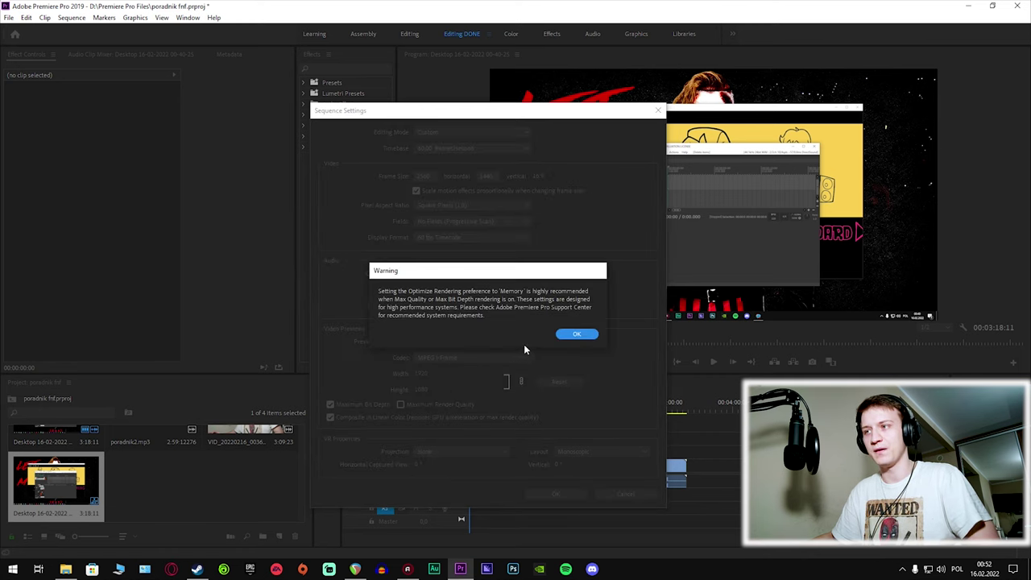
click(573, 335)
click(441, 405)
click(574, 332)
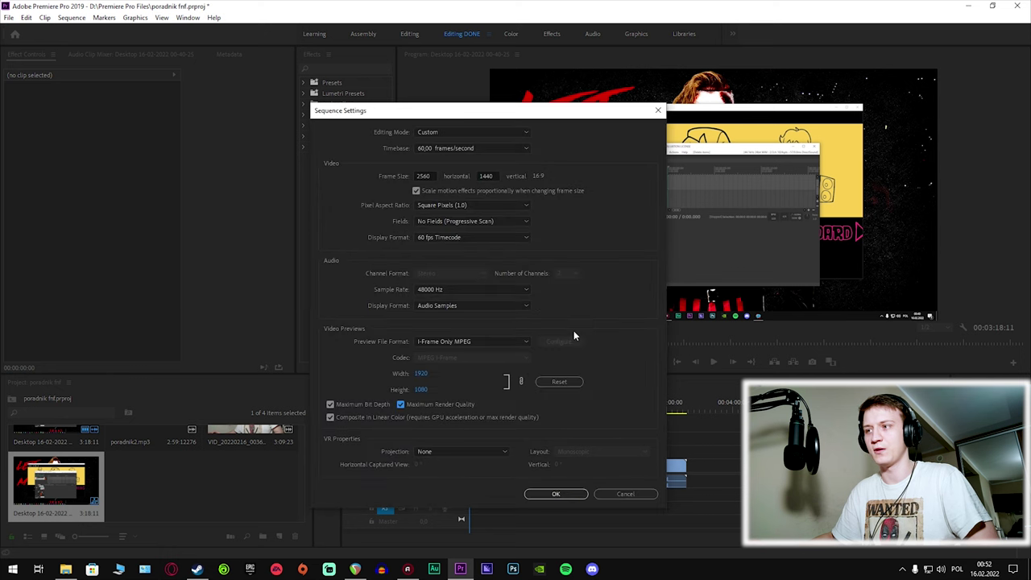
click(554, 493)
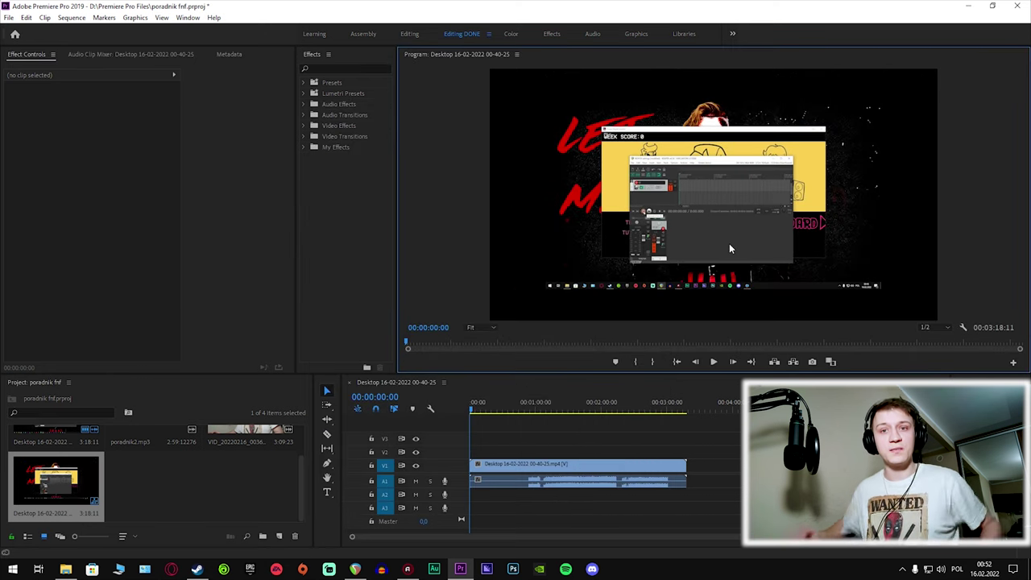
Set the gameplay clip's Scale to 133,3 to fill the 2560x1440 frame, then enlarge audio track heights.
click(629, 262)
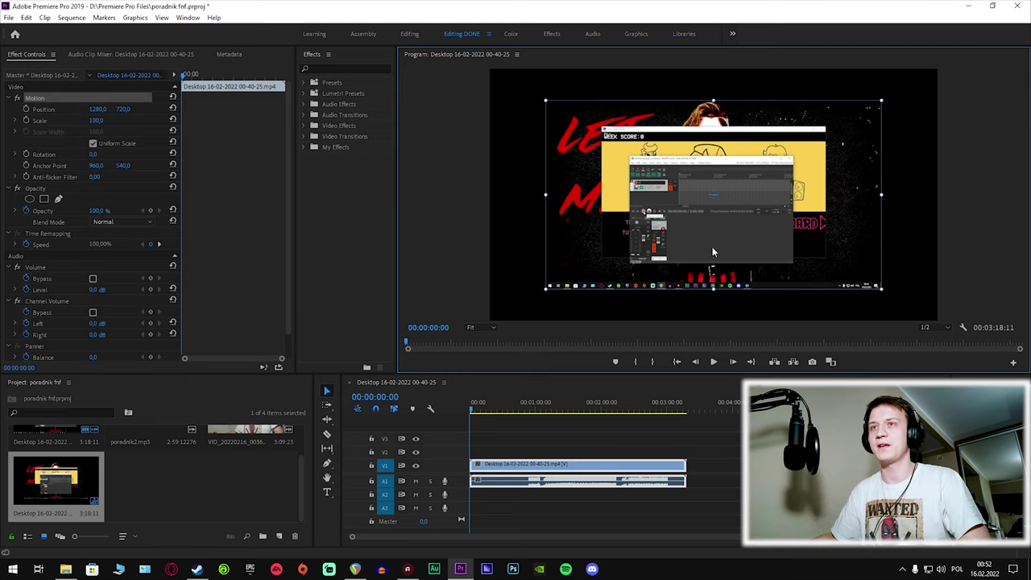
click(97, 121)
text(133,3)
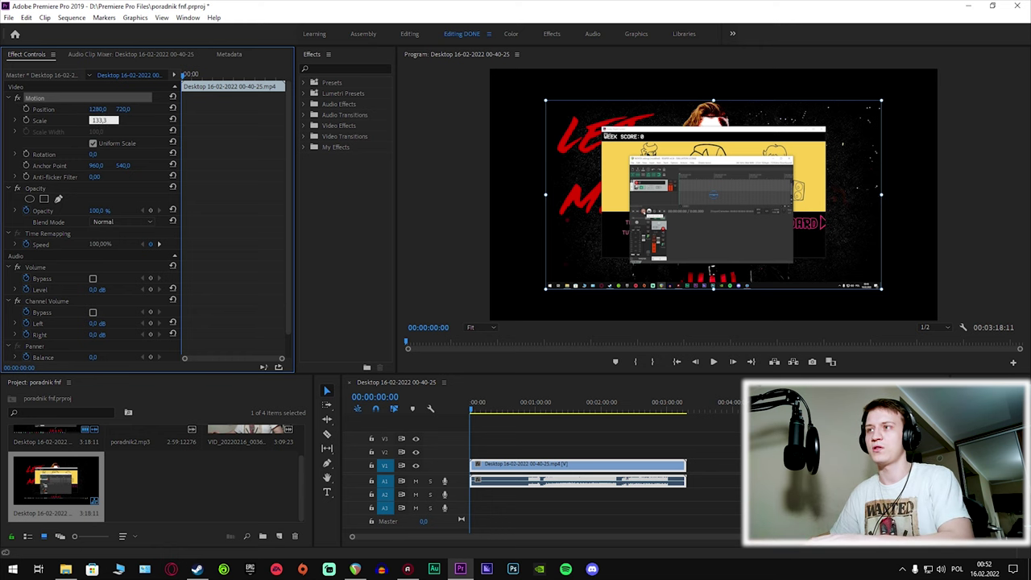
key(Return)
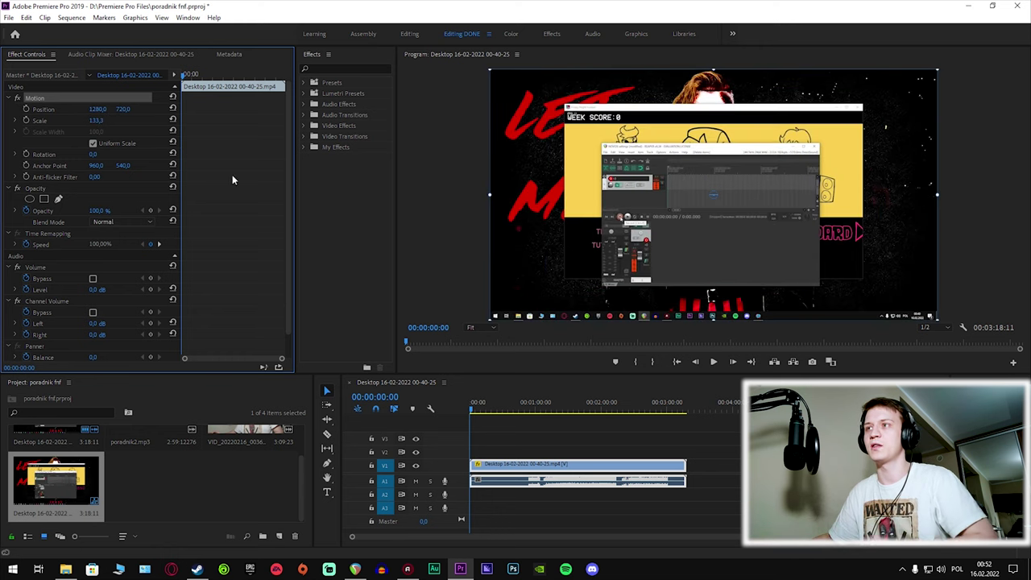
click(506, 253)
click(506, 253)
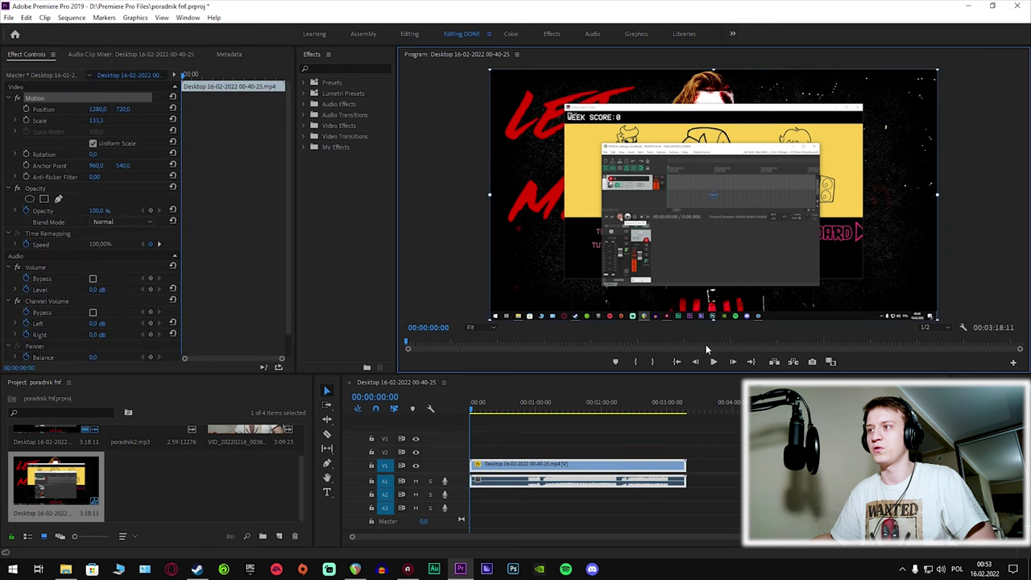
click(740, 479)
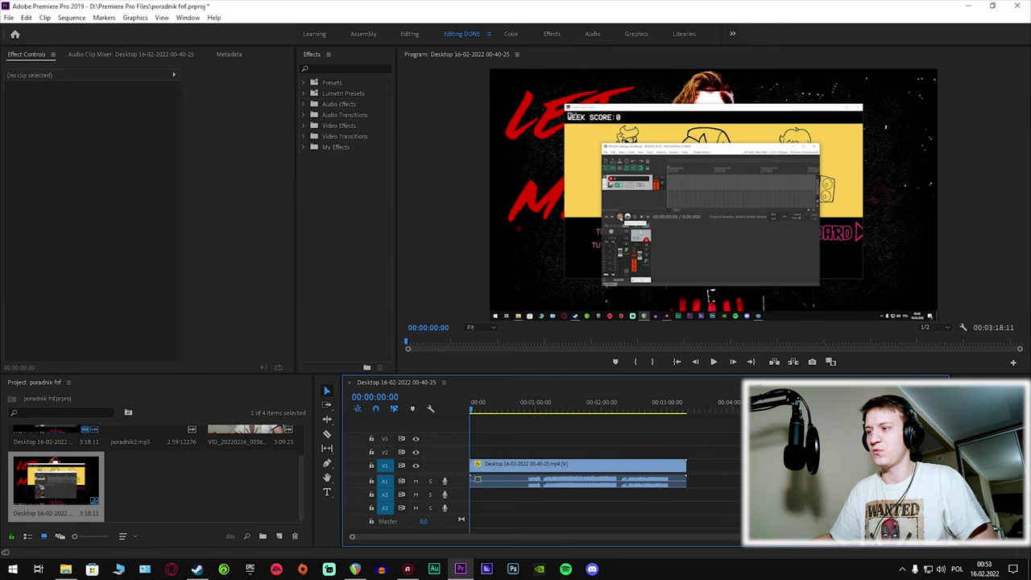
key(alt+equal)
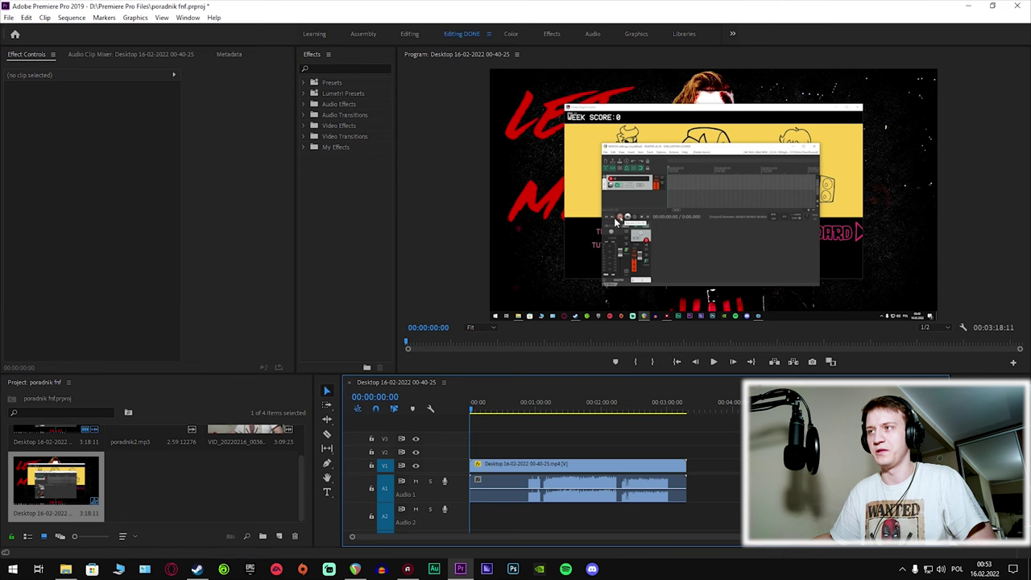
Find the spot around 00:00:32 and split the gameplay clip there with Ctrl+K.
click(712, 361)
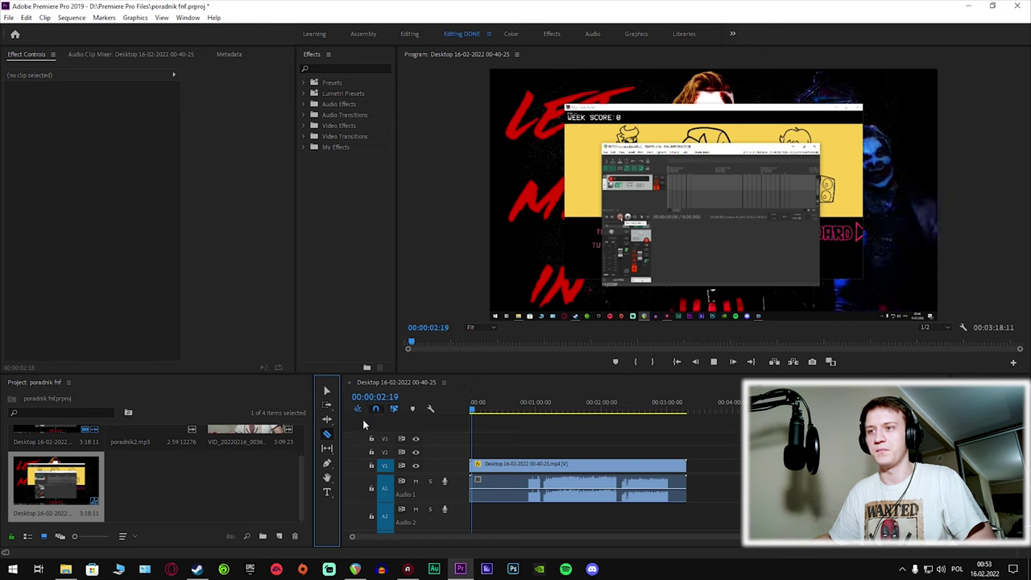
click(326, 433)
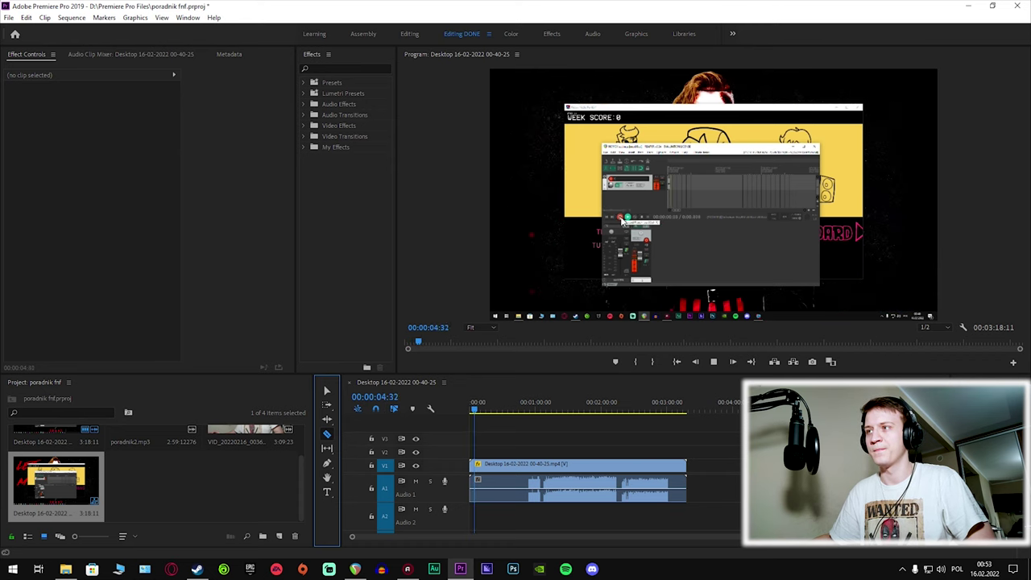
click(487, 411)
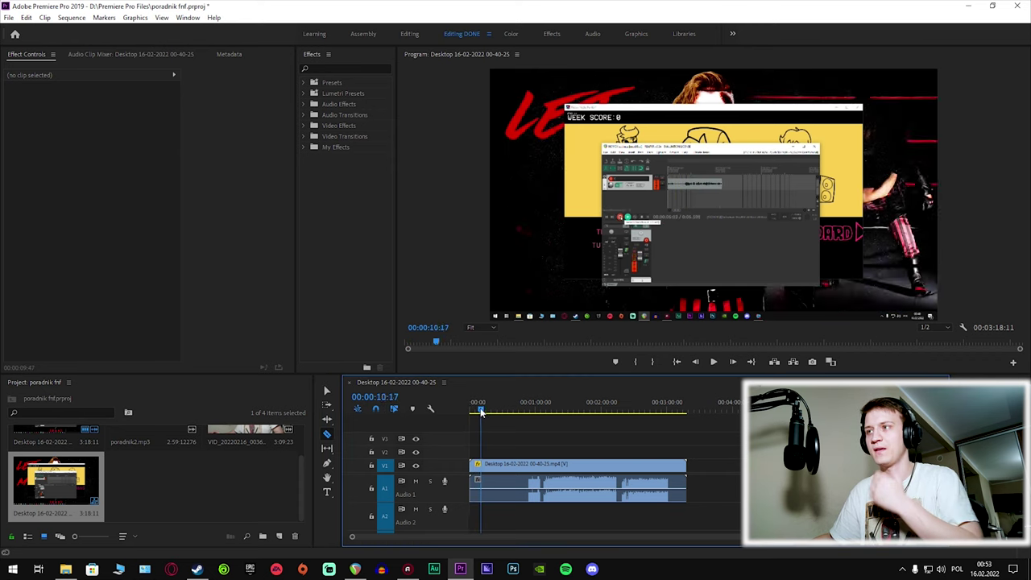
drag(486, 411, 504, 413)
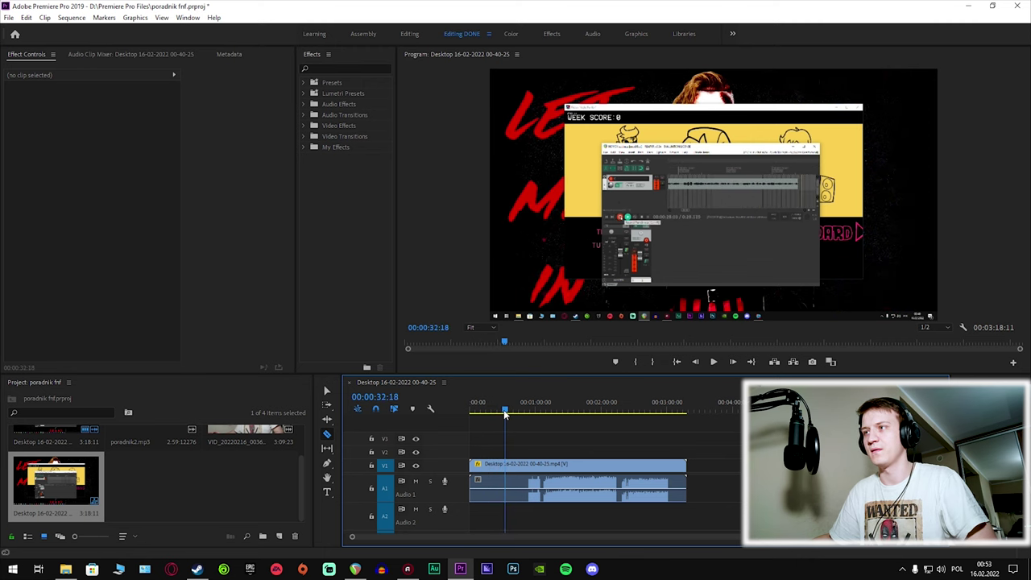
click(713, 362)
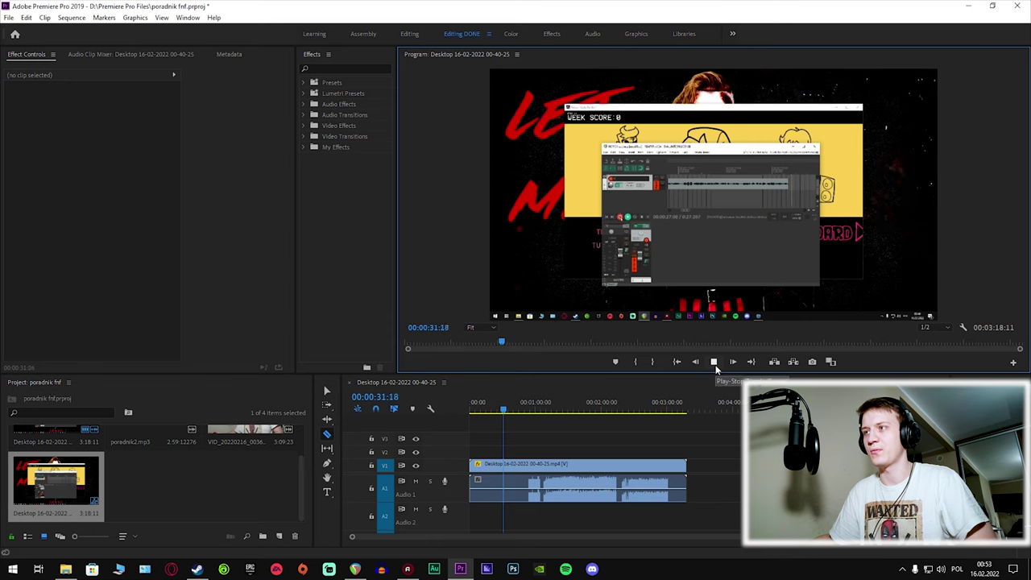
click(715, 366)
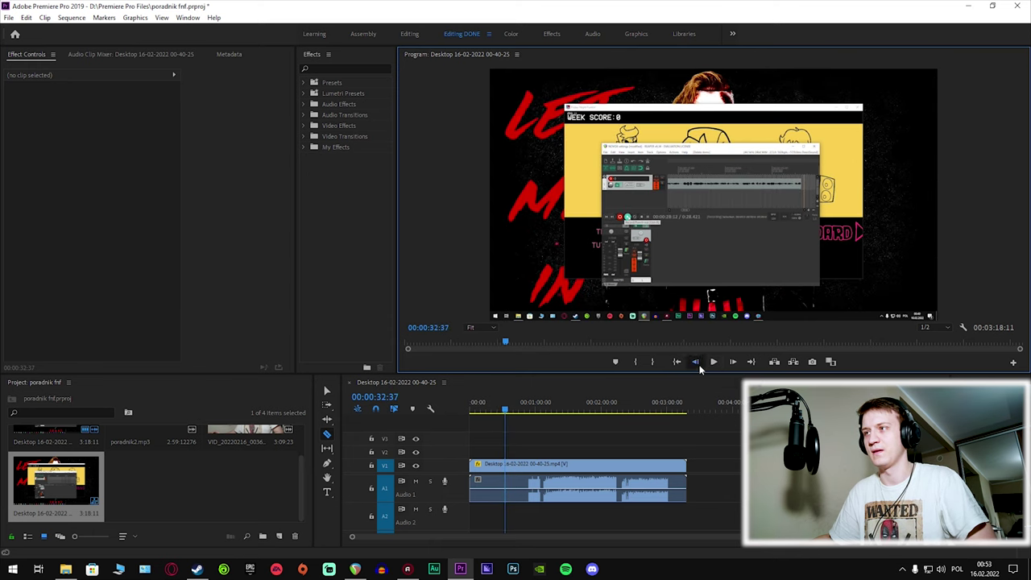
click(697, 364)
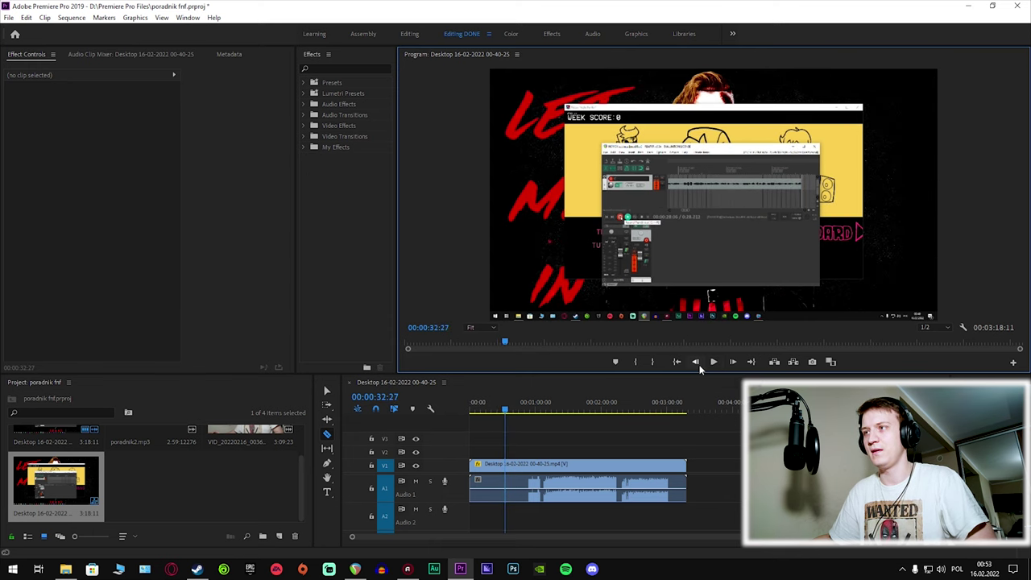
key(ctrl+k)
Preview the cut, then select and delete the short first piece on V1/A1.
click(715, 362)
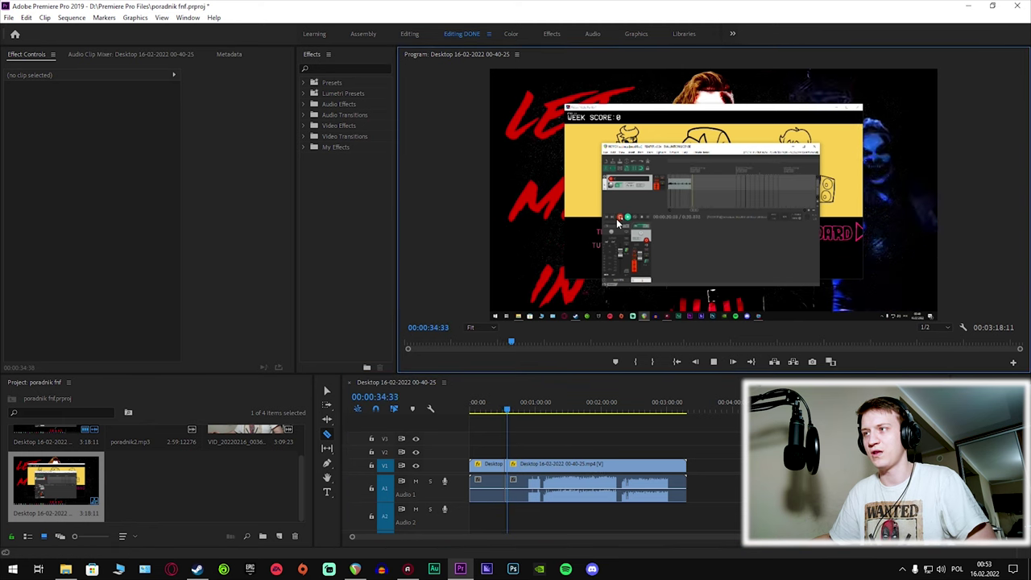
click(712, 362)
click(328, 393)
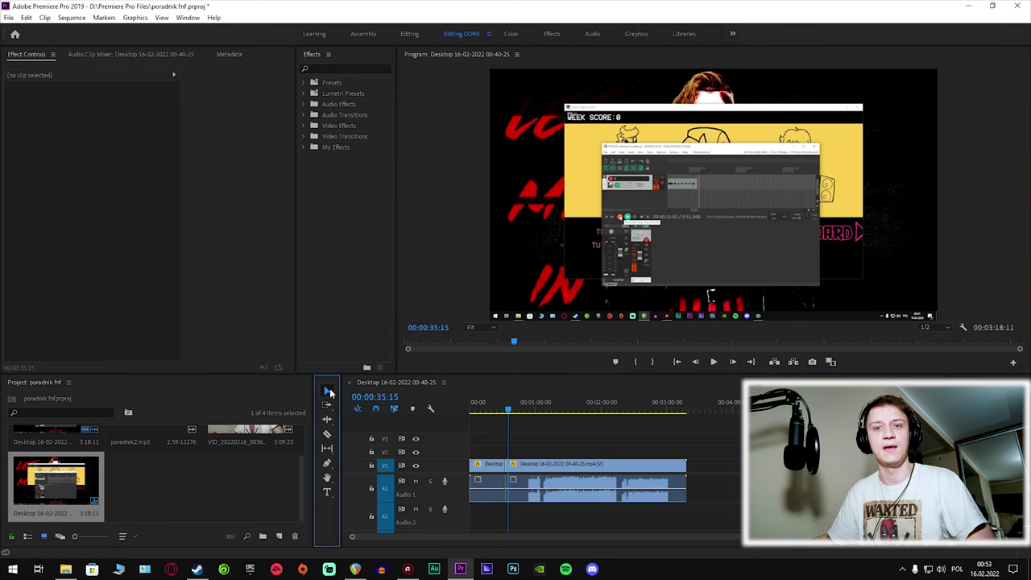
click(487, 467)
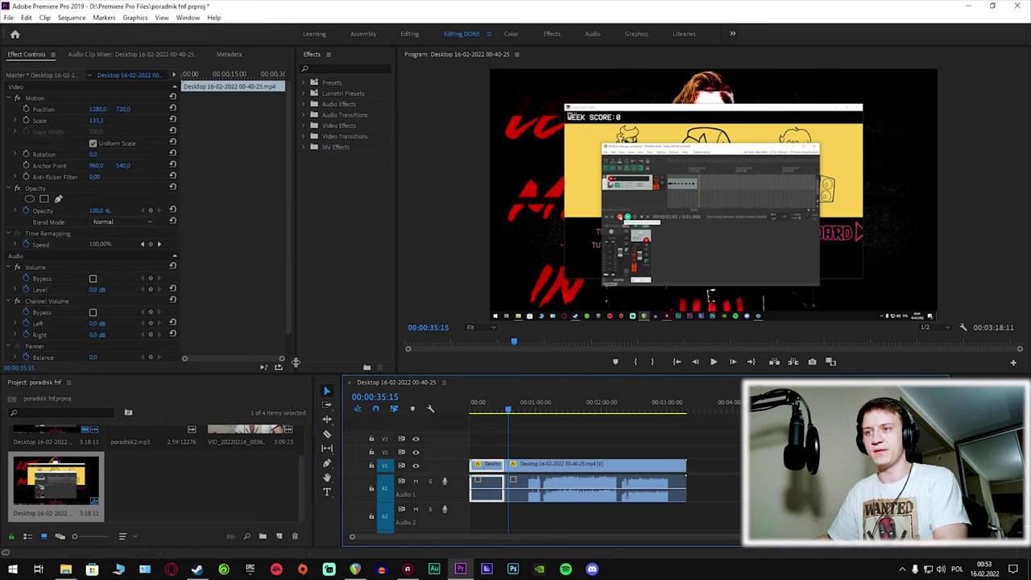
key(Delete)
key(backslash)
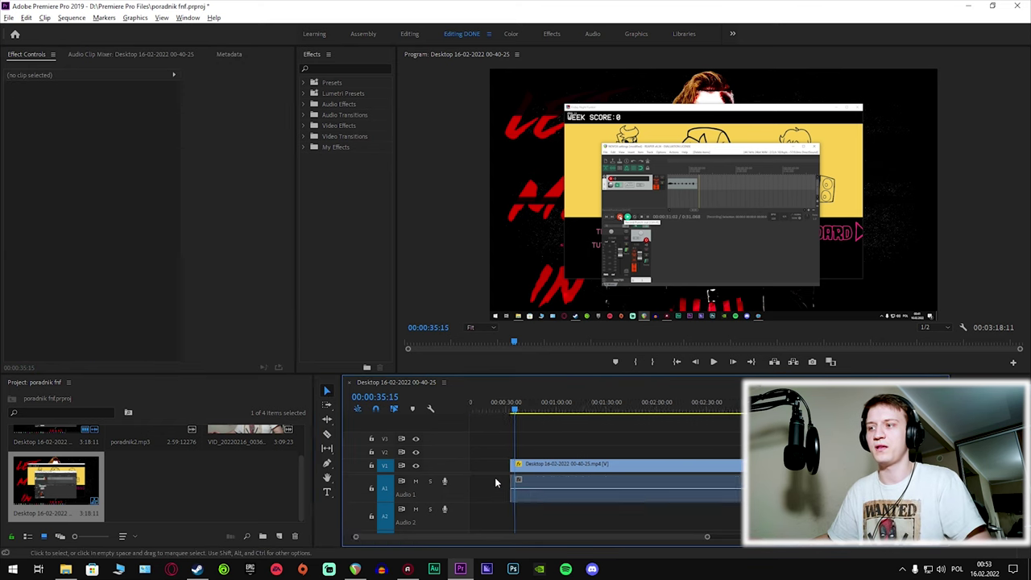
Drop poradnik2.mp3 from the Project bin onto audio track A2 under the gameplay clip.
scroll(494, 476, up, 2)
scroll(515, 534, up, 1)
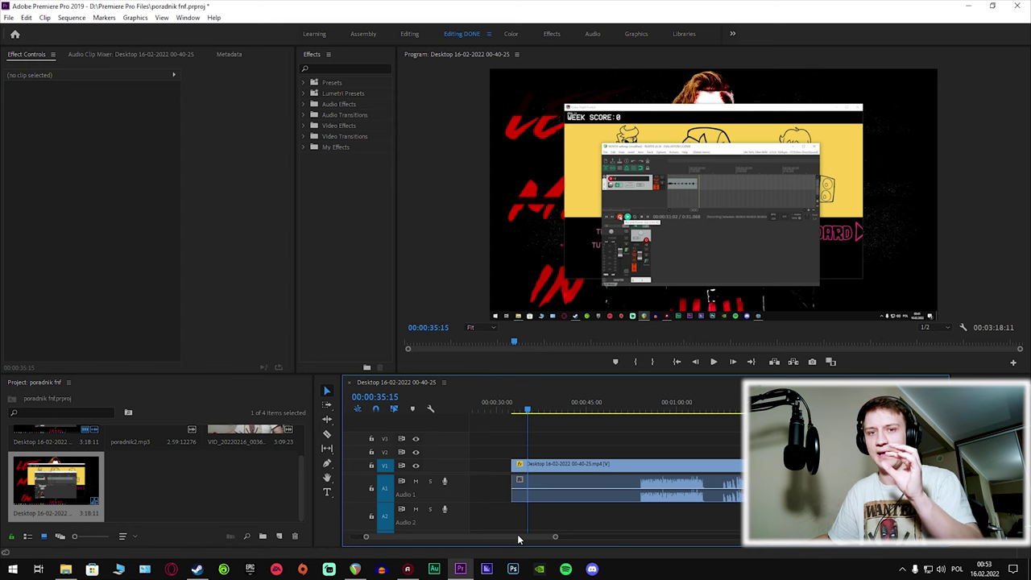
click(178, 475)
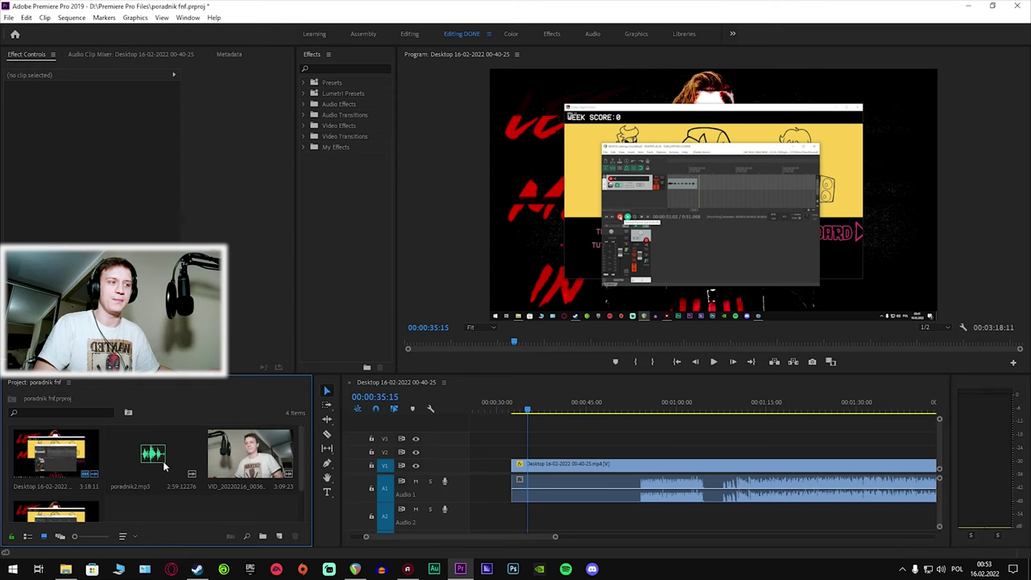
click(145, 464)
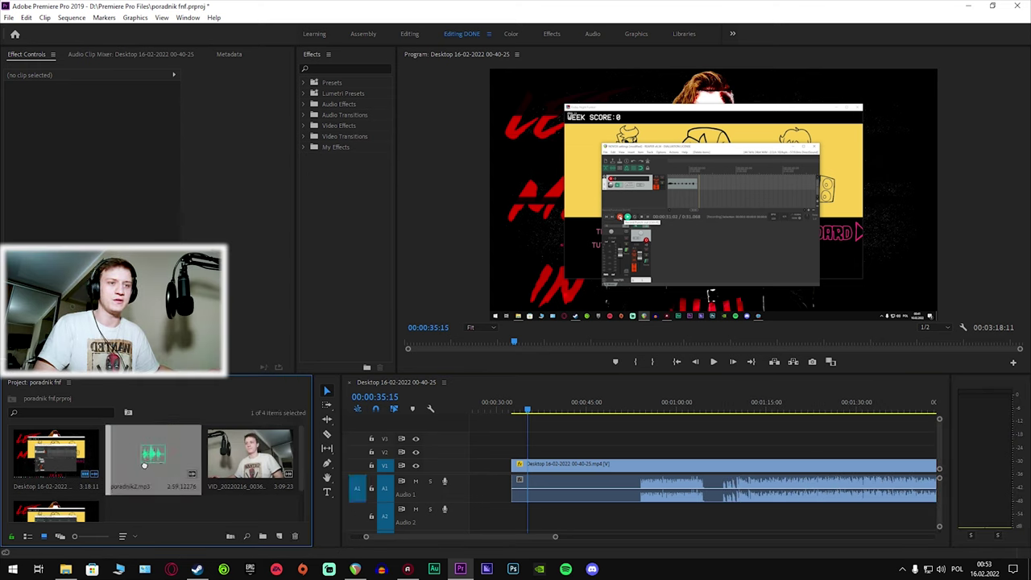
drag(145, 465, 518, 523)
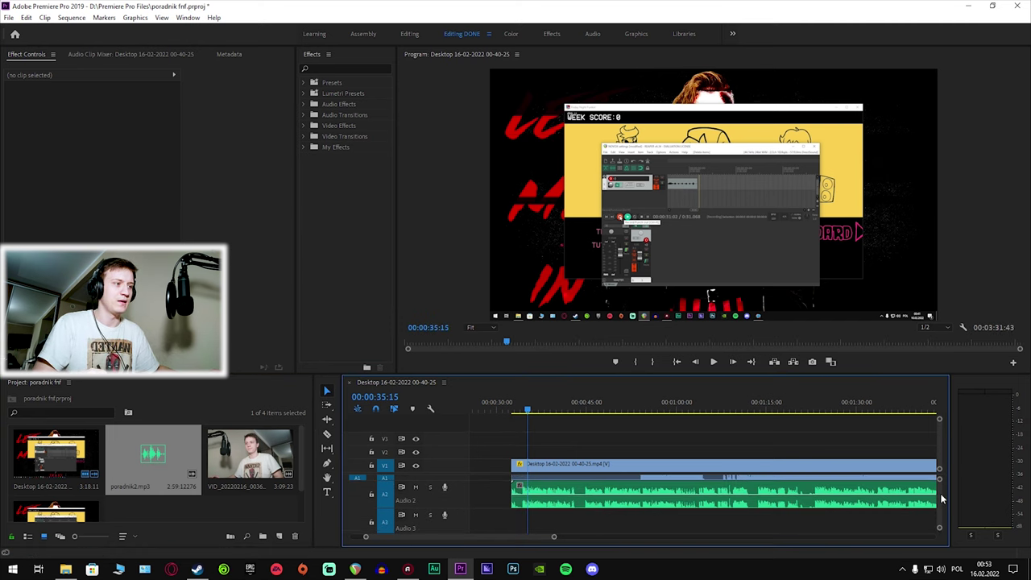
Scrub the playhead around 01:08:40 and play briefly to check the voiceover sync.
scroll(517, 534, down, 2)
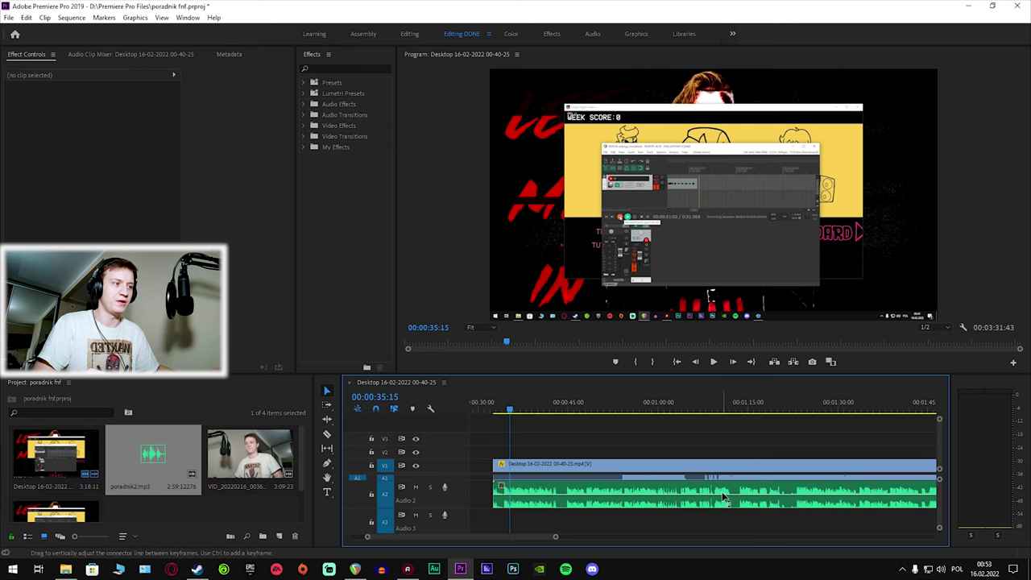
drag(553, 536, 484, 537)
click(662, 411)
scroll(673, 411, up, 3)
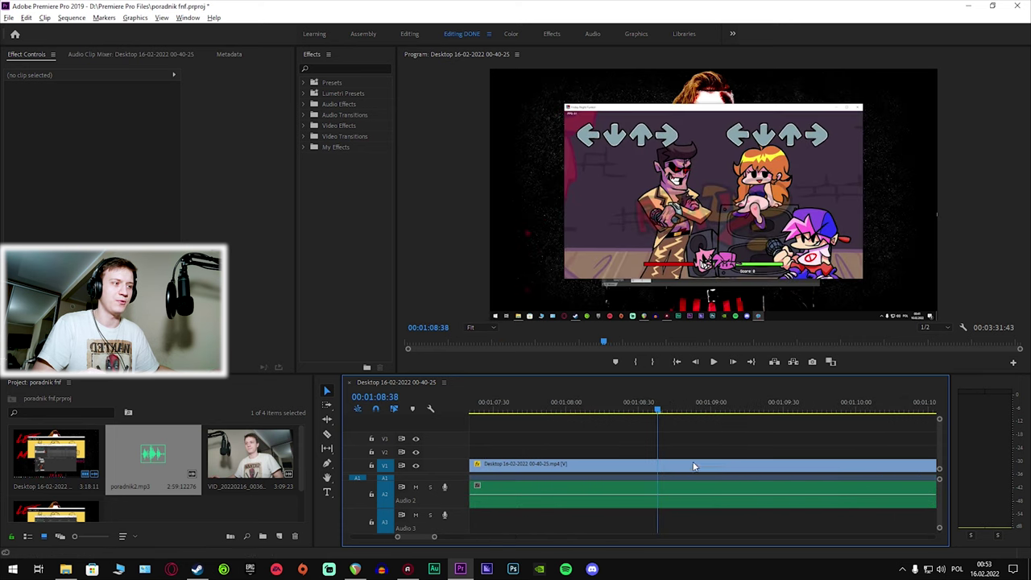
click(713, 362)
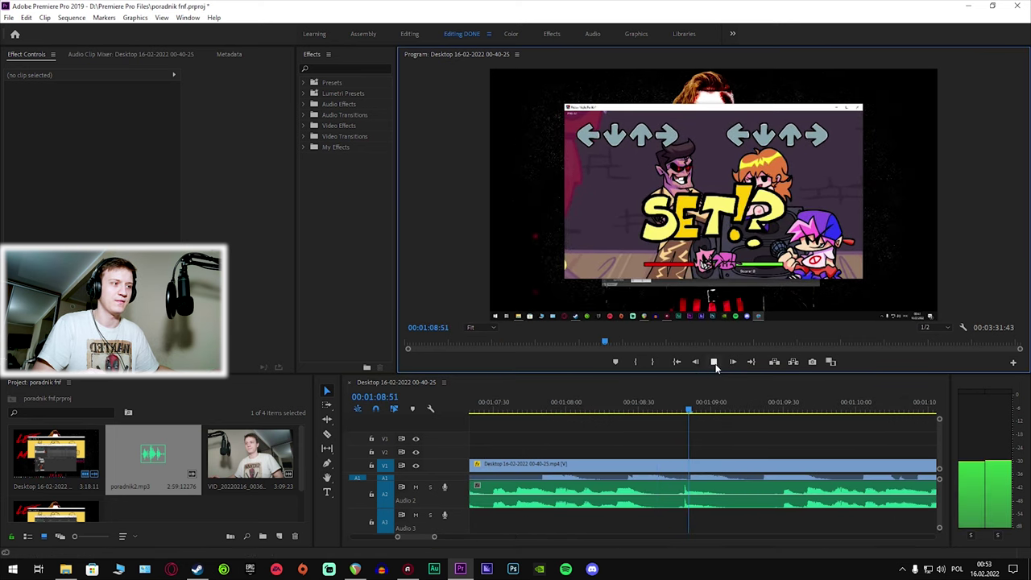
click(713, 361)
click(662, 411)
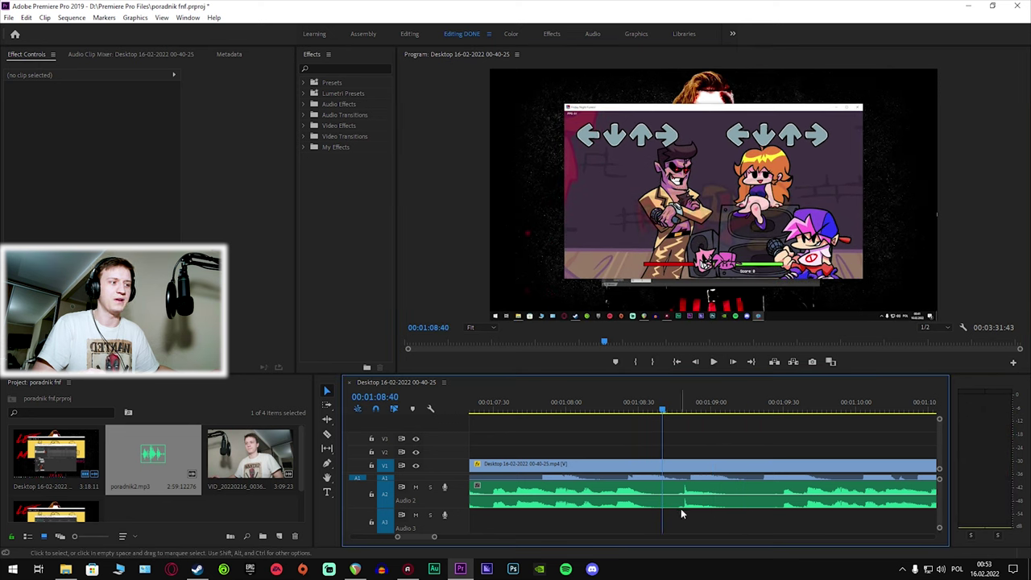
scroll(685, 509, down, 2)
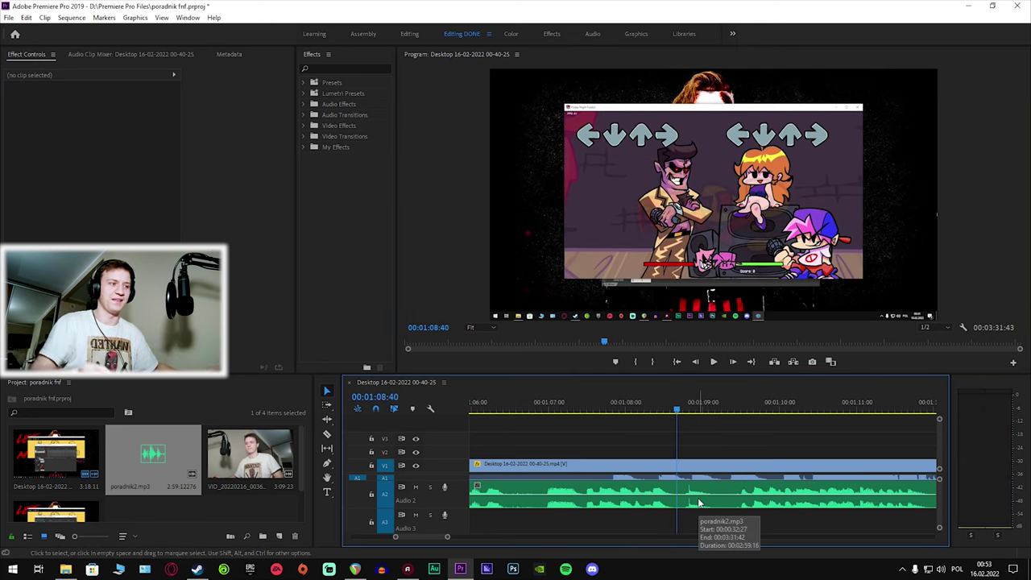
scroll(688, 501, down, 1)
scroll(681, 502, down, 1)
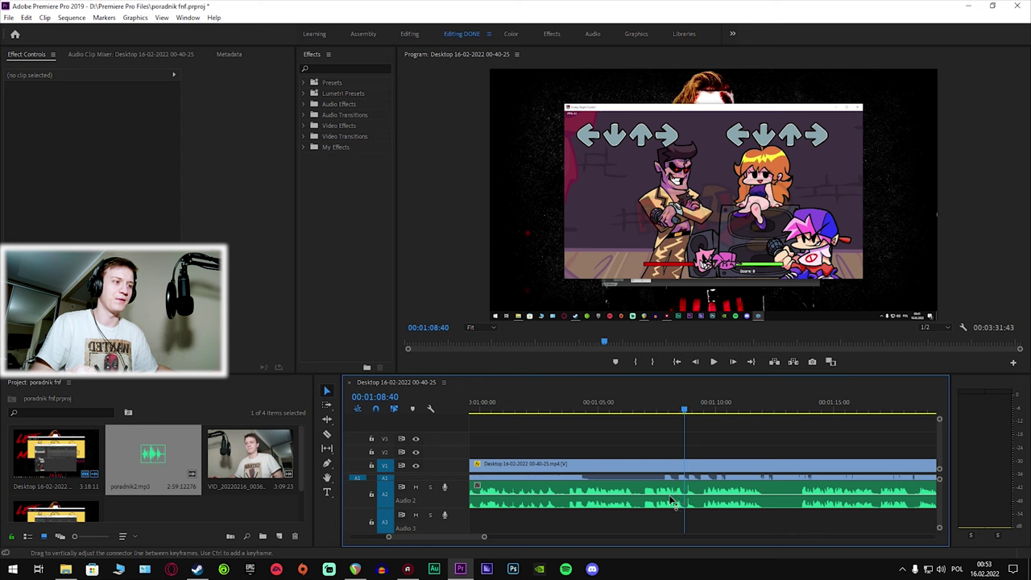
scroll(484, 535, left, 2)
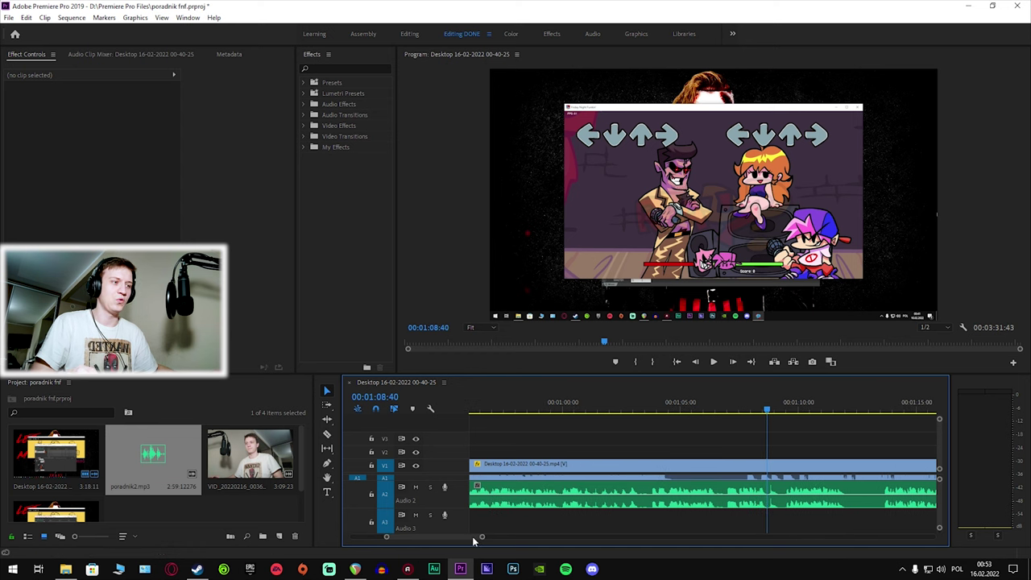
click(580, 402)
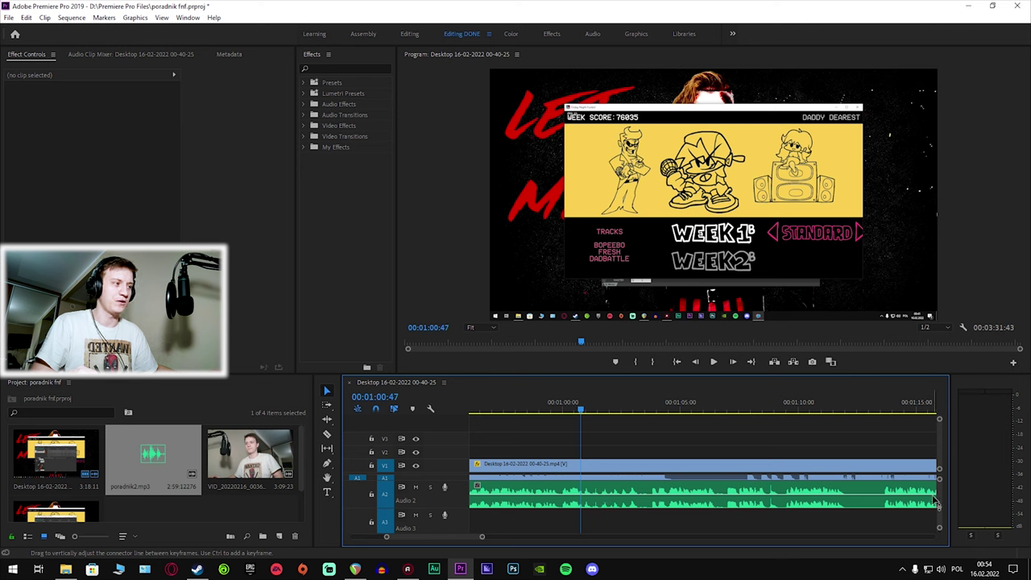
scroll(934, 501, up, 1)
Mute track A1's gameplay audio and play the sequence to hear only the poradnik2.mp3 narration.
click(510, 482)
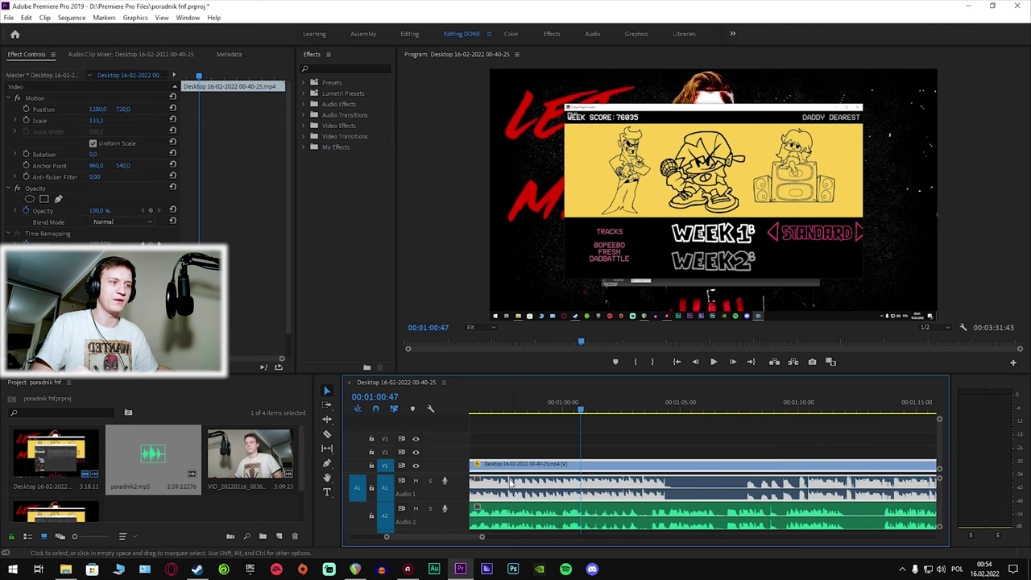
click(415, 481)
click(713, 362)
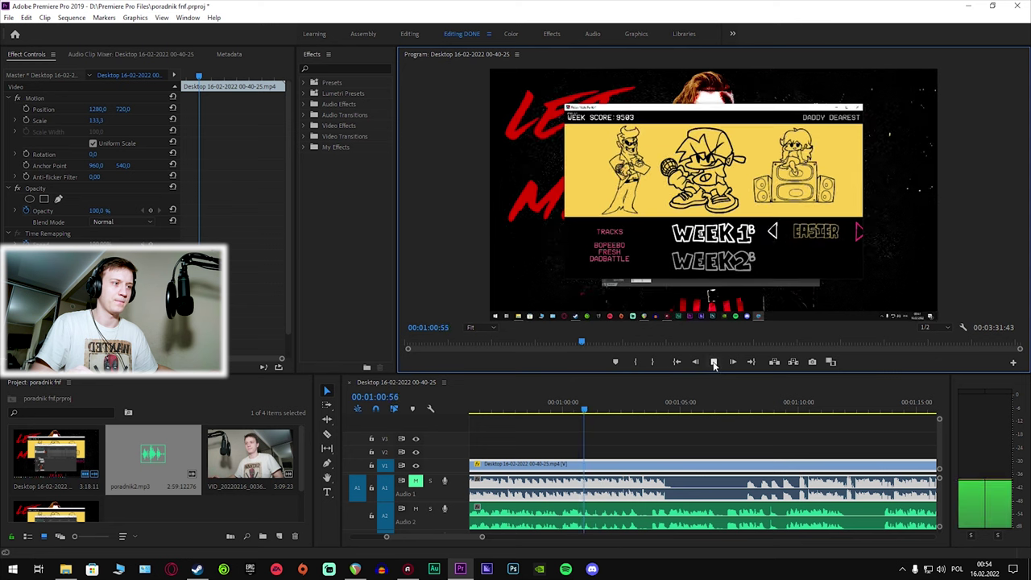
key(c)
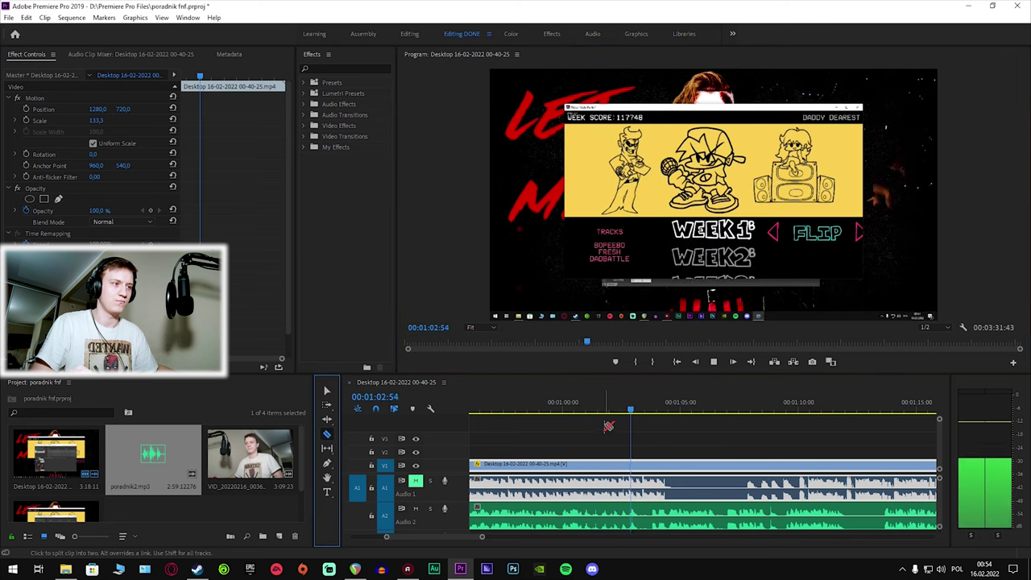
click(608, 427)
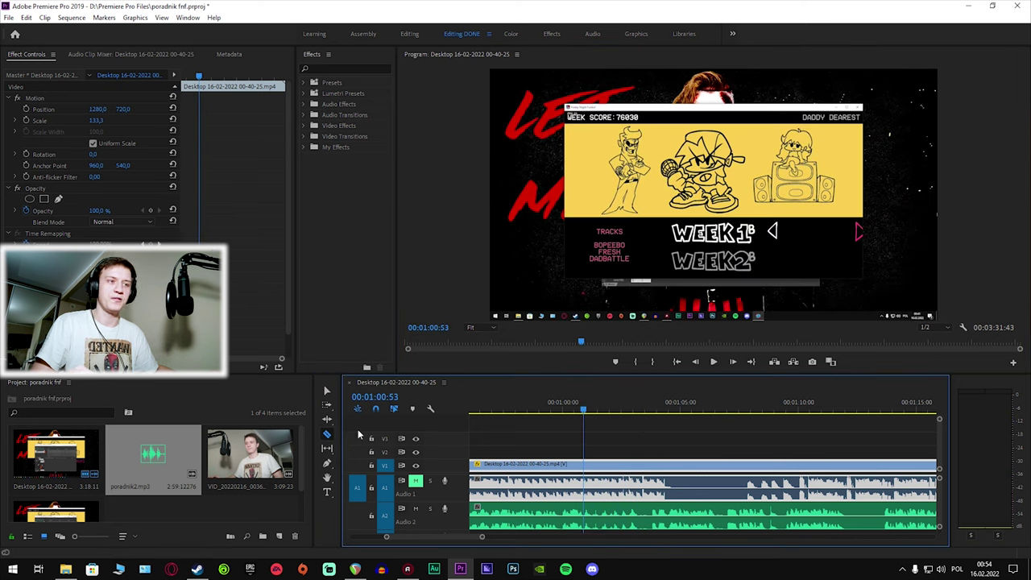
click(335, 397)
click(275, 500)
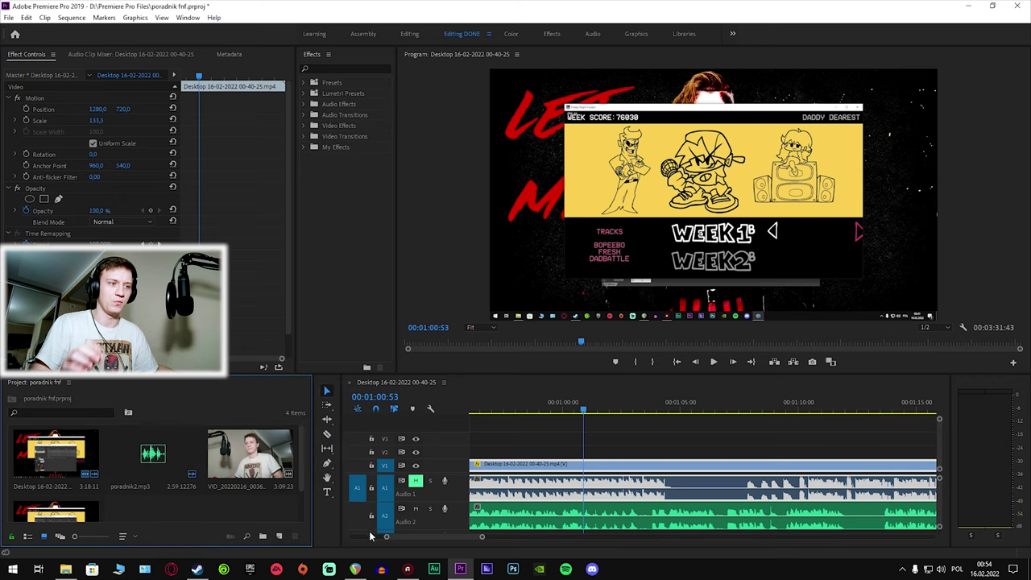
Load poradnik2.mp3 from the recordings folder into Audacity.
click(384, 571)
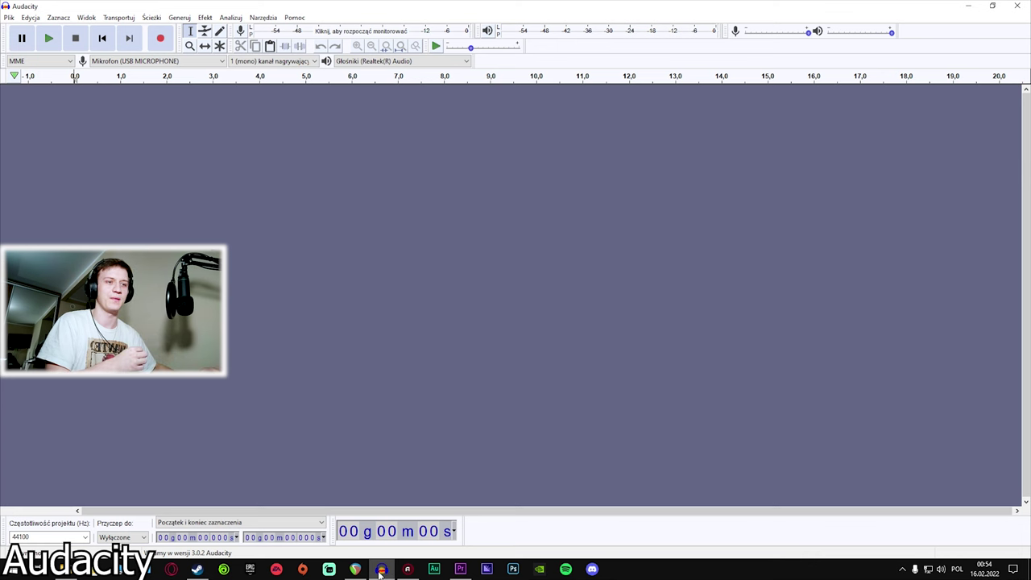
click(460, 568)
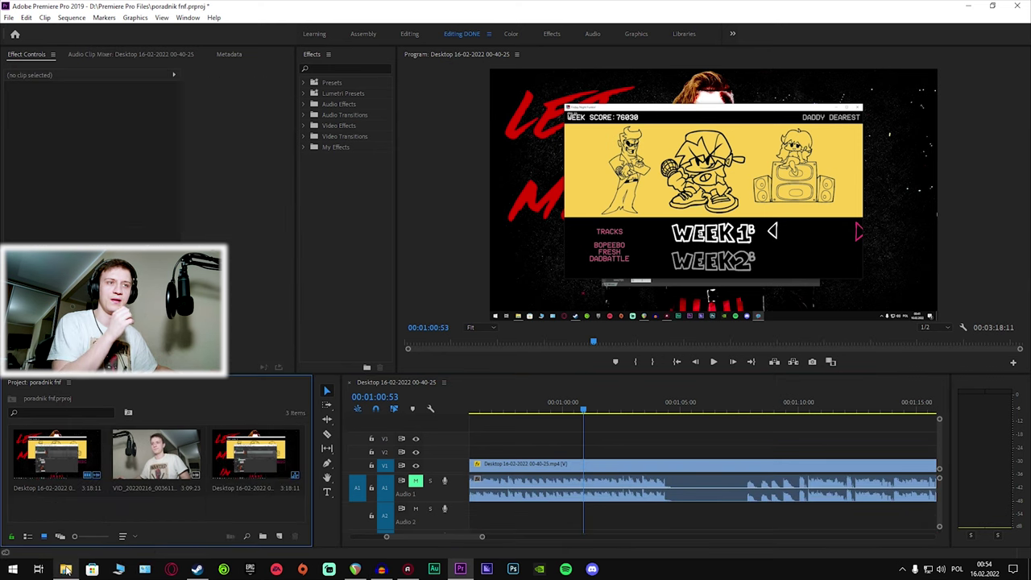
click(65, 569)
click(632, 211)
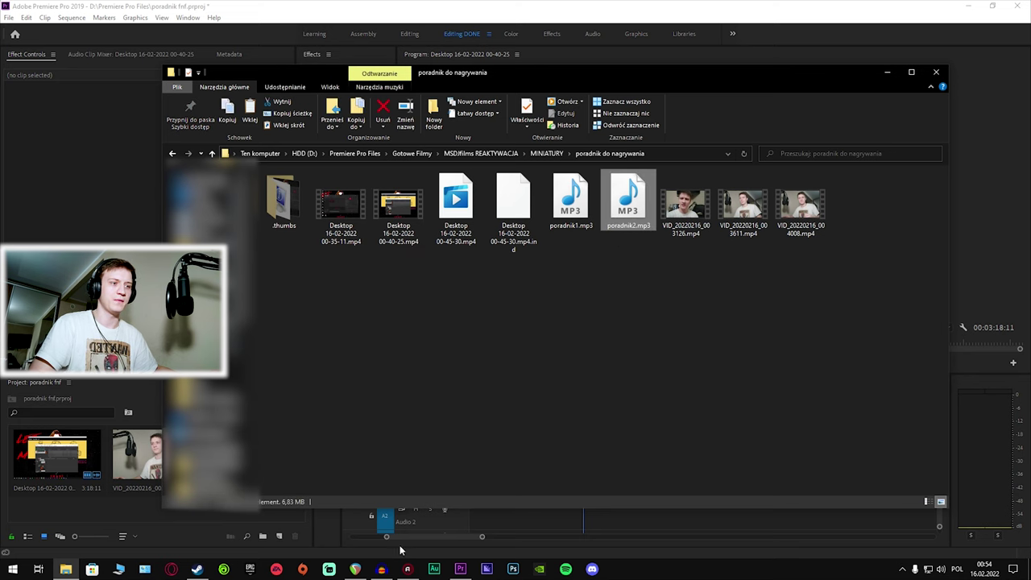
click(381, 568)
click(65, 569)
drag(636, 213, 90, 239)
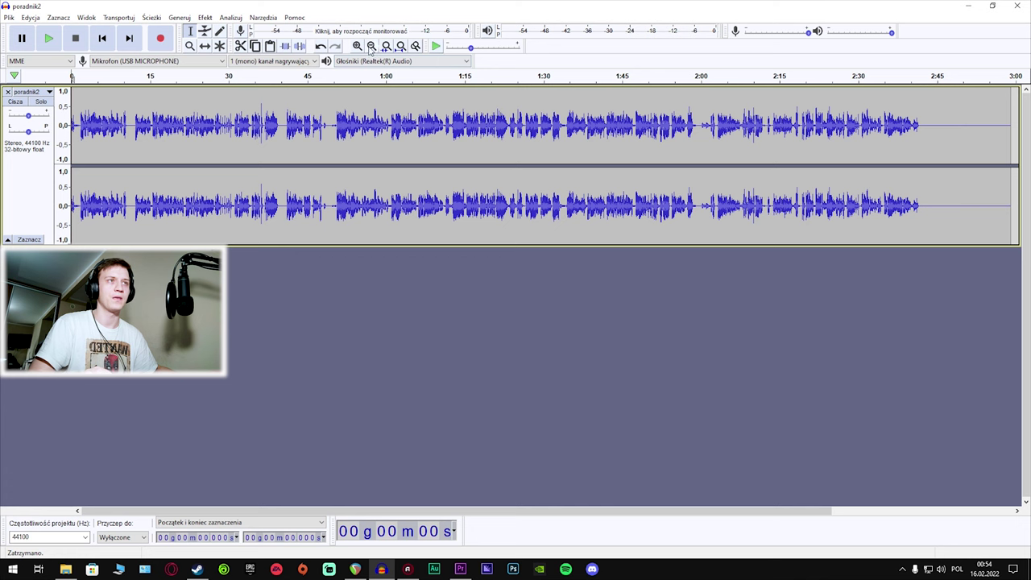
Zoom the waveform and play from near the start to locate the quiet gap around 10.5 s.
click(359, 45)
click(359, 46)
click(359, 46)
click(359, 46)
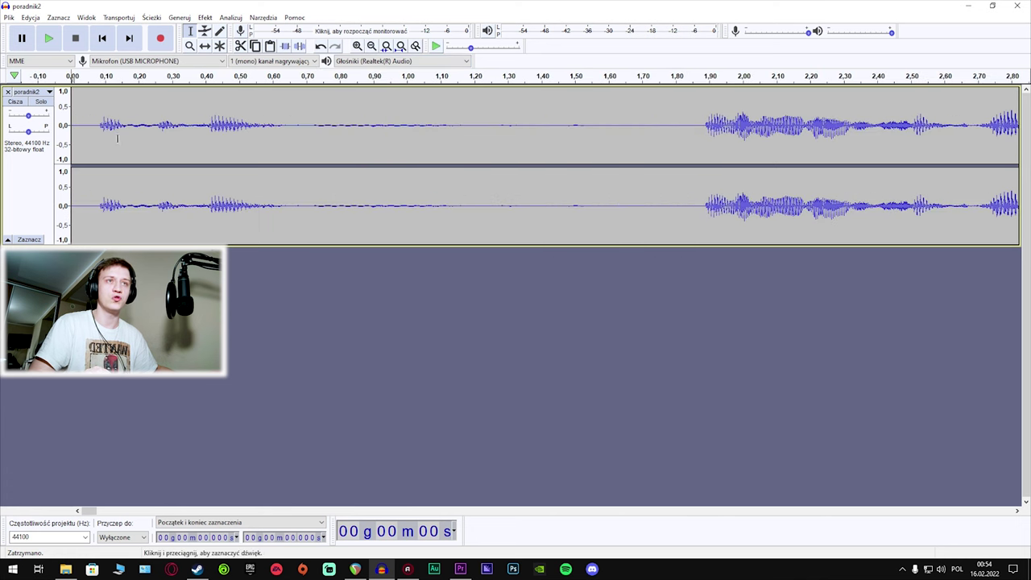
click(94, 105)
key(space)
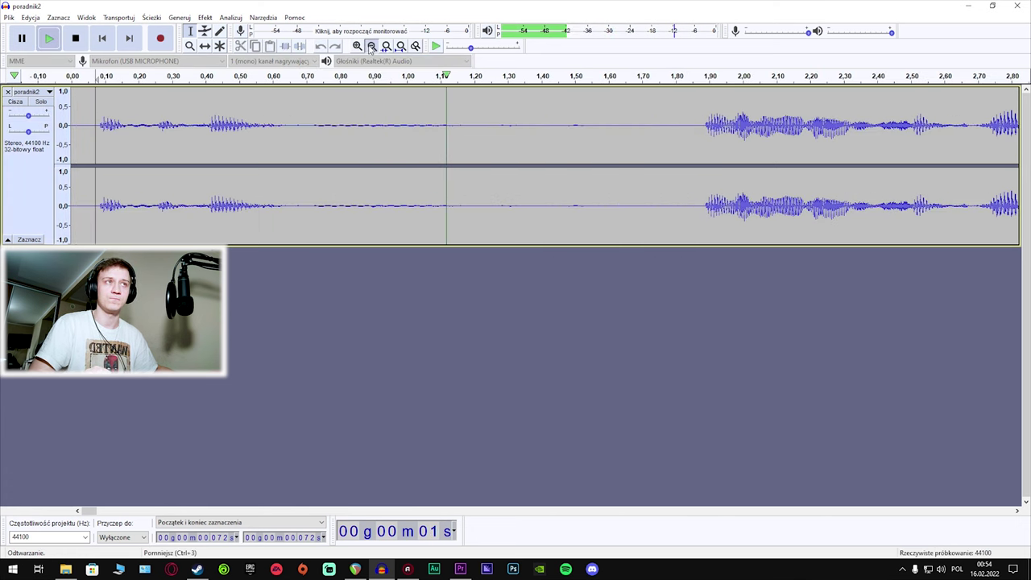
click(371, 45)
click(371, 46)
click(371, 46)
click(106, 108)
click(84, 37)
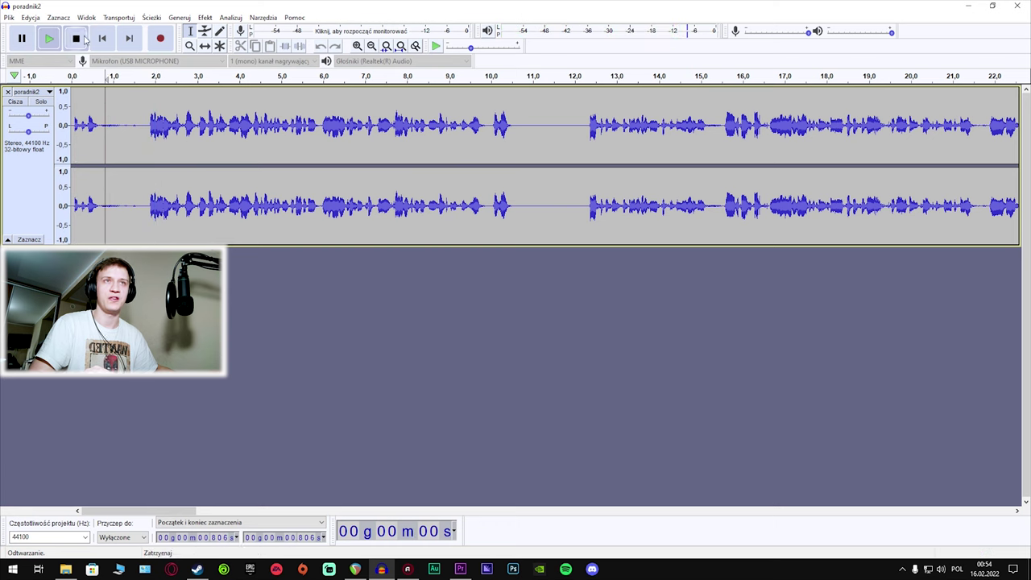
click(96, 105)
key(space)
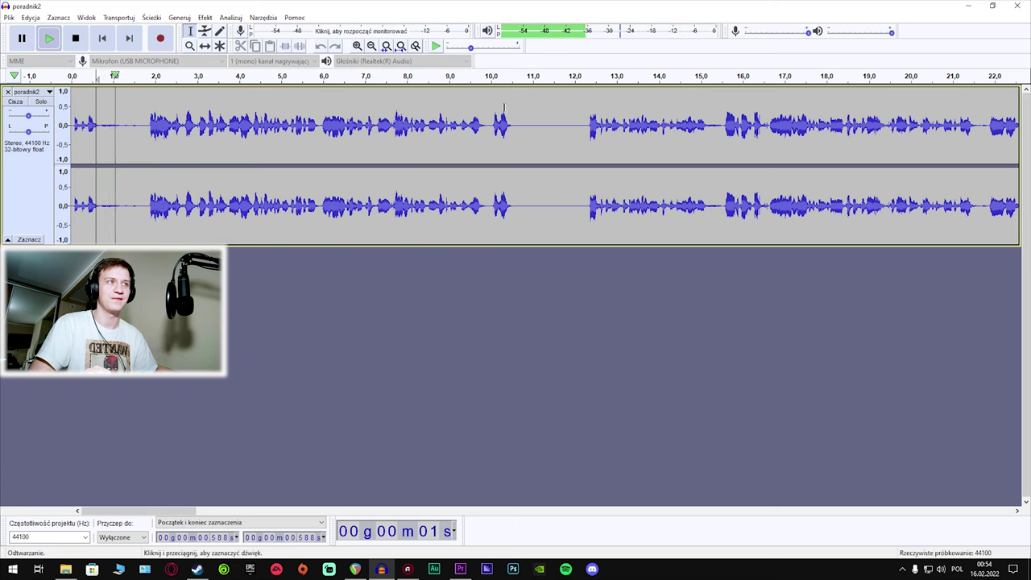
click(501, 107)
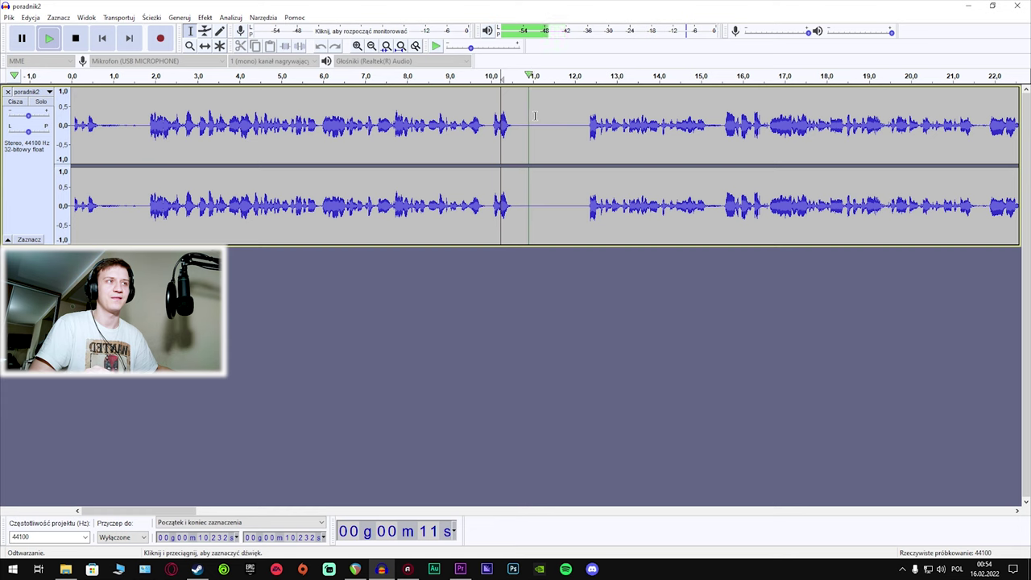
click(514, 120)
key(space)
key(space)
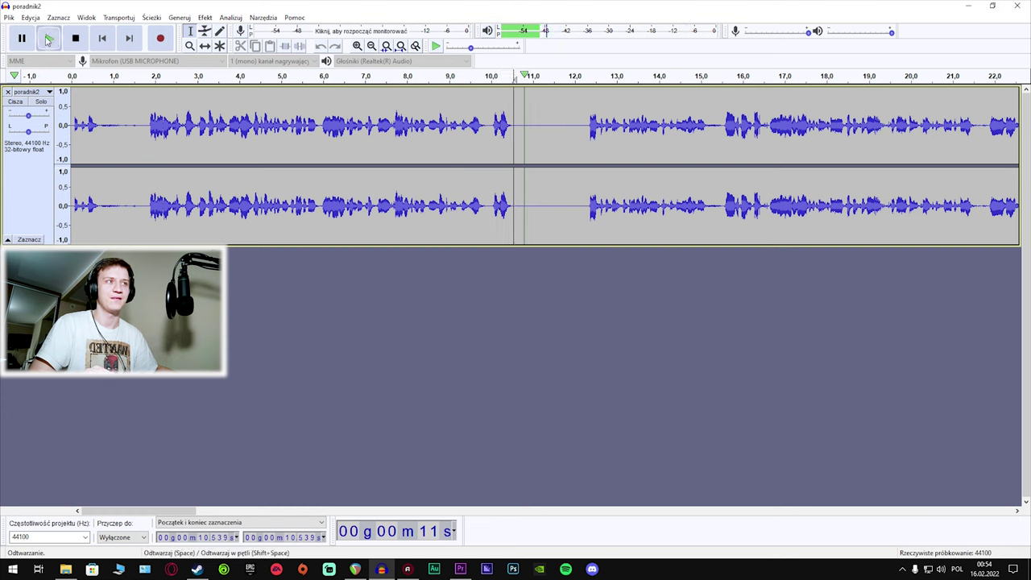
click(80, 40)
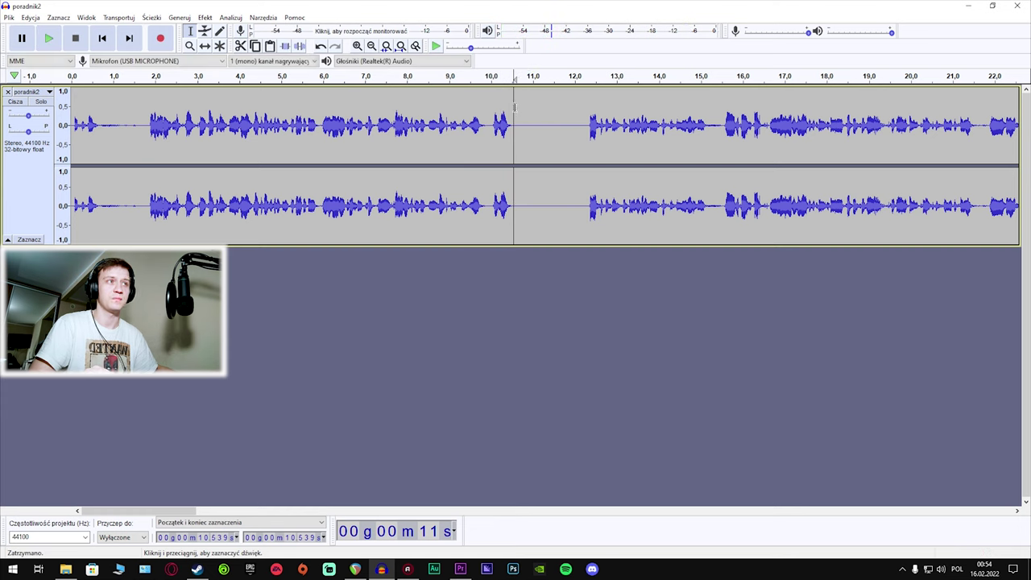
Select the quiet gap from 10.539 s to 11.933 s on the waveform.
drag(513, 107, 571, 108)
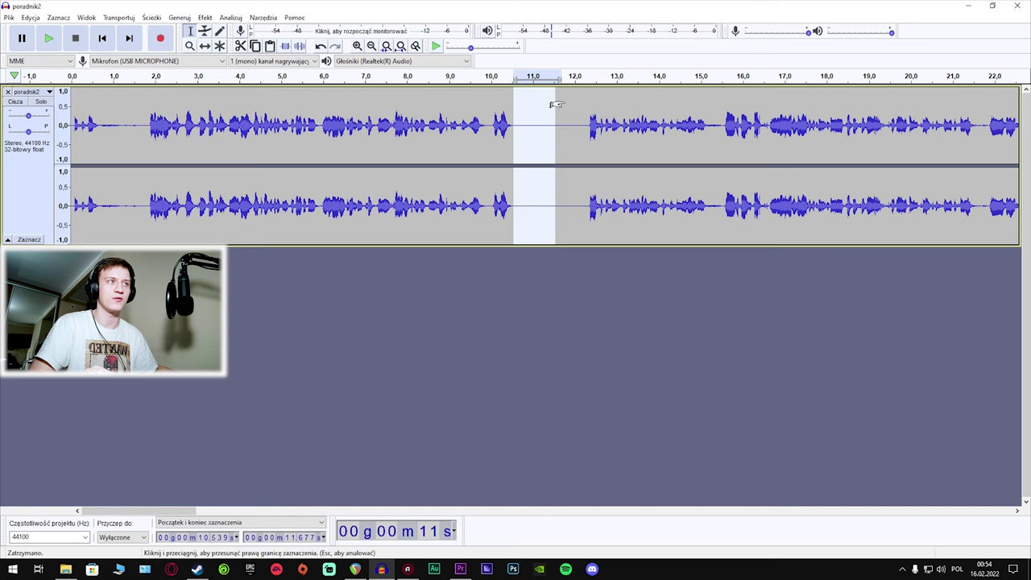
click(205, 17)
click(241, 16)
click(706, 357)
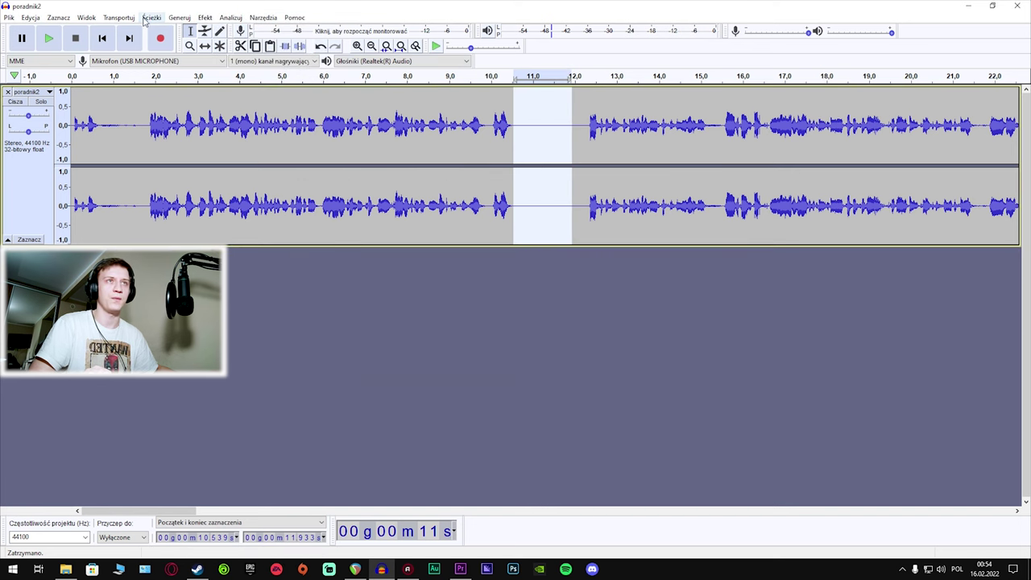
Capture a noise profile from the selected gap with Noise Reduction's Get Noise Profile.
click(204, 17)
click(268, 240)
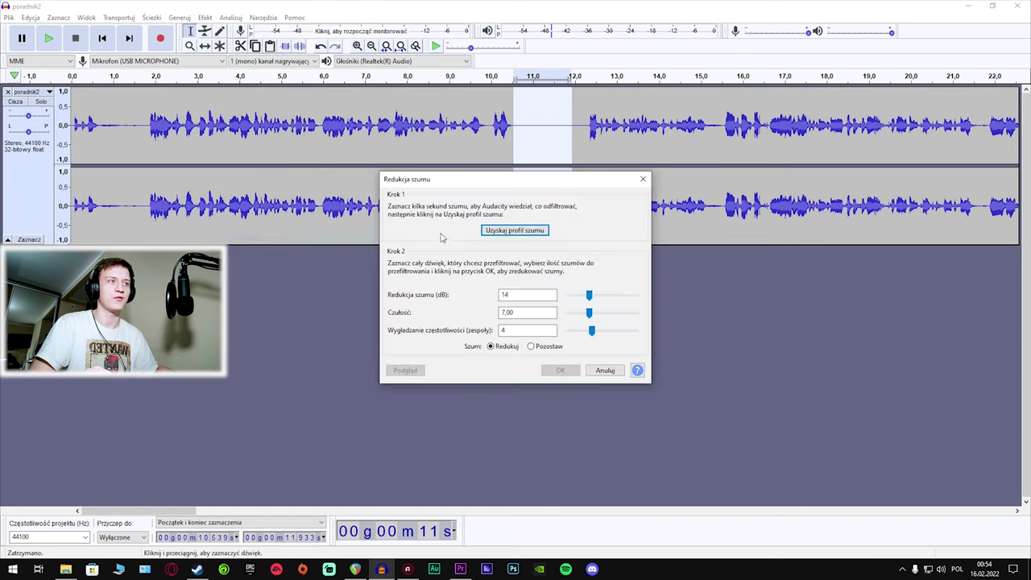
click(509, 233)
Apply Noise Reduction (14 dB, sensitivity 7.00, smoothing 4) to the whole recording and play the result.
click(398, 149)
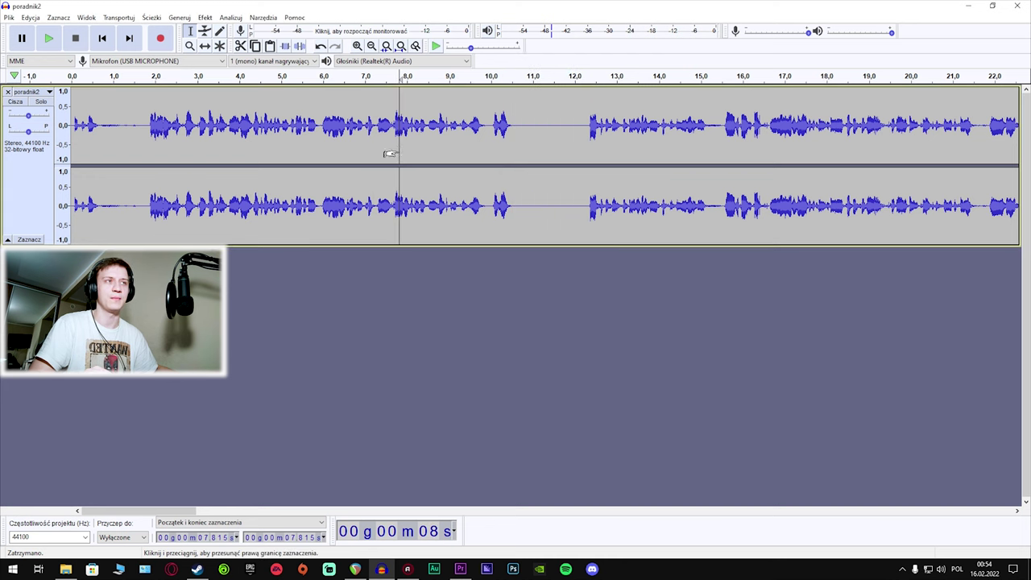
key(ctrl+a)
click(204, 17)
click(261, 237)
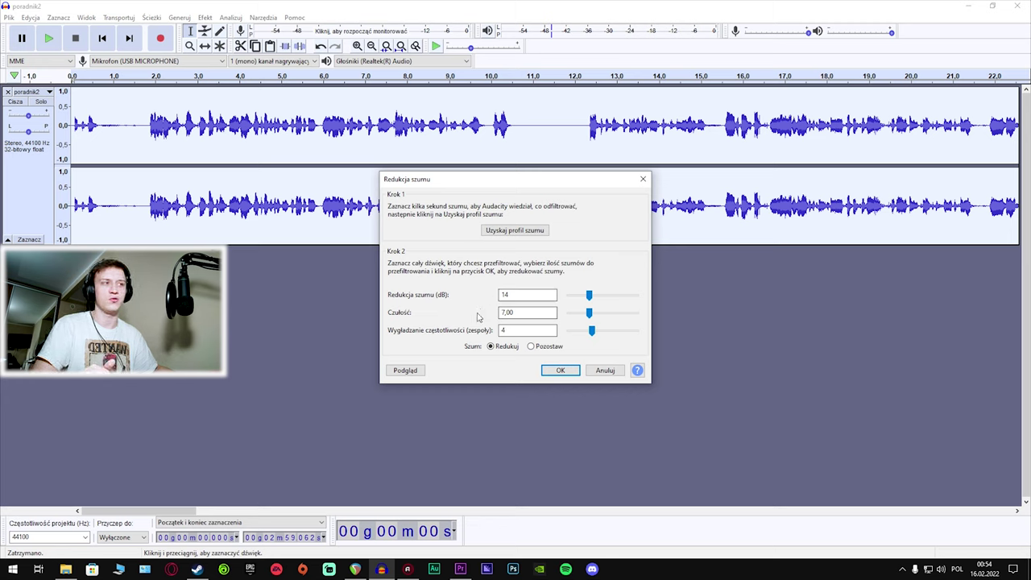
click(560, 369)
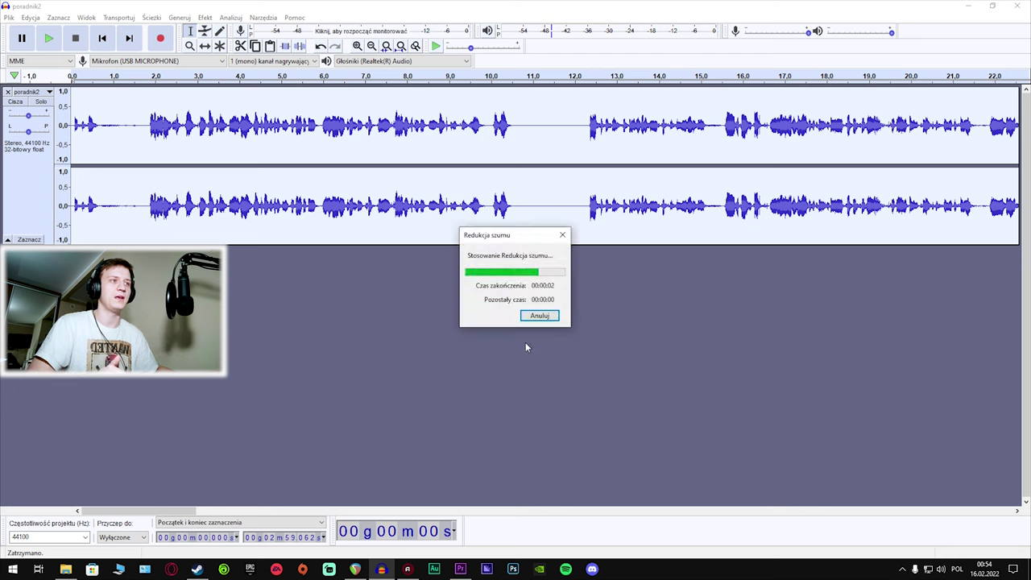
click(474, 137)
click(48, 38)
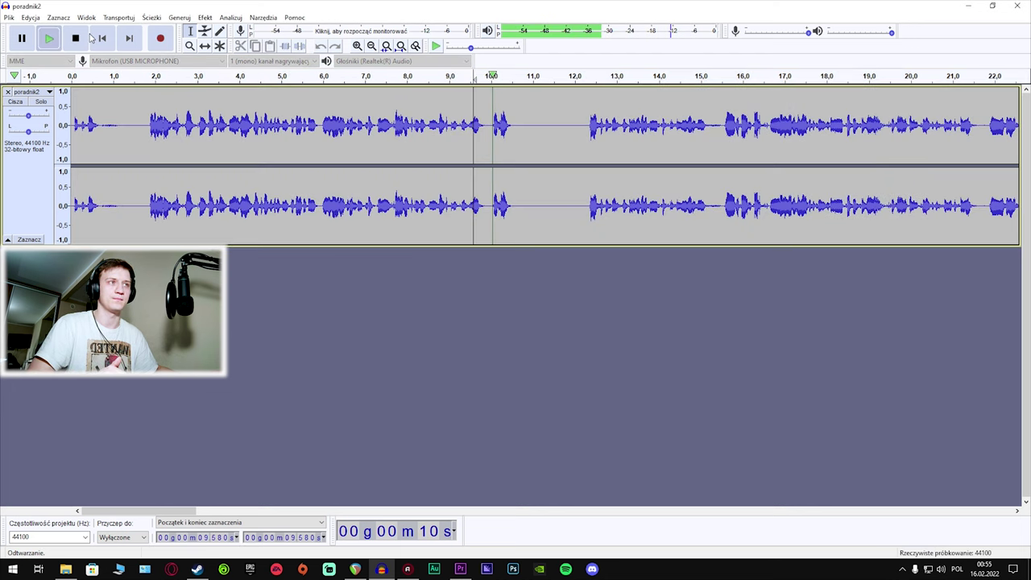
click(80, 38)
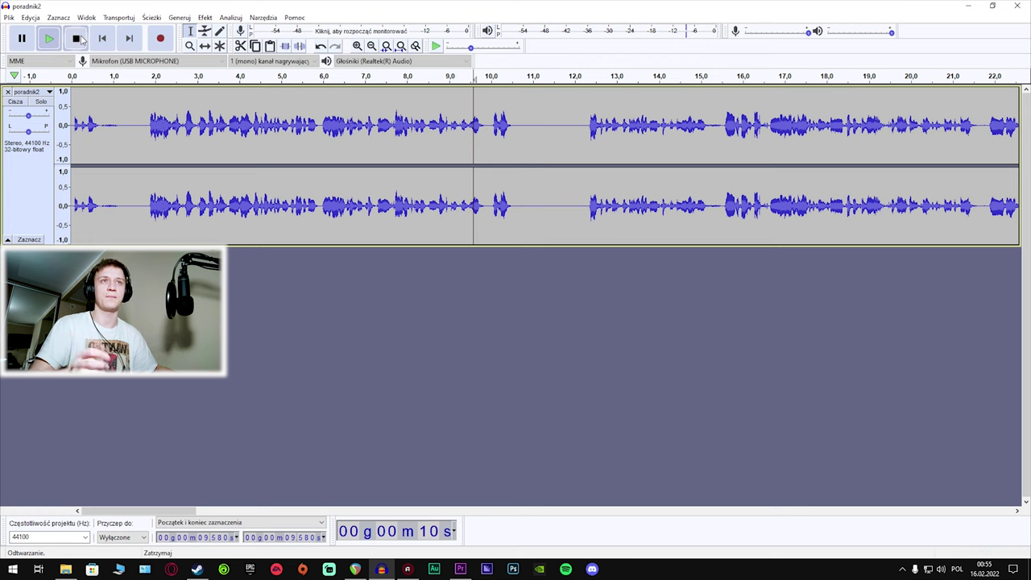
click(29, 17)
Export the denoised narration as poradnik2.mp3 into the poradnik do nagrywania folder, confirming the metadata.
mouse_move(9, 17)
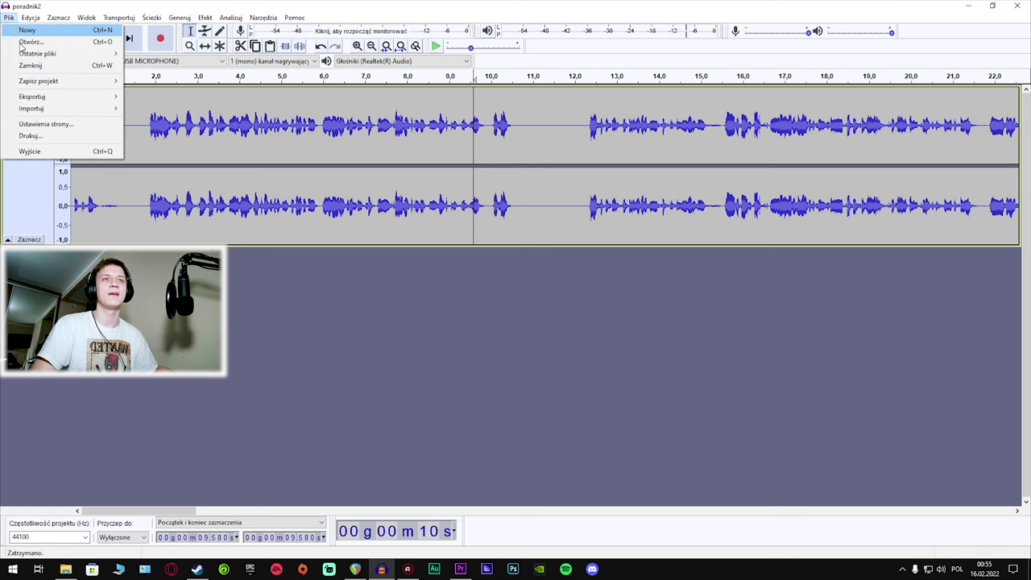
mouse_move(32, 97)
click(152, 97)
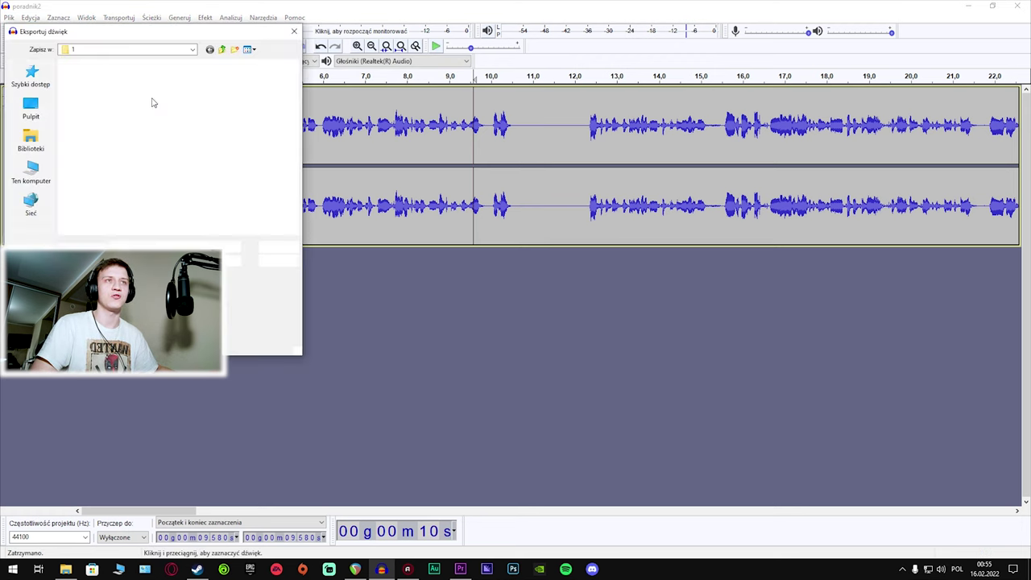
click(221, 50)
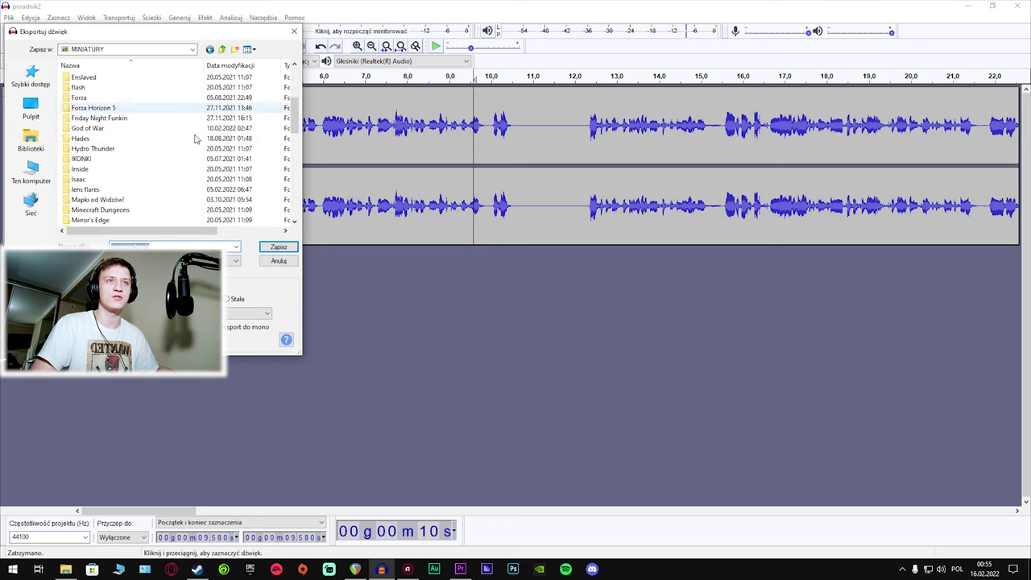
scroll(121, 145, down, 5)
double_click(121, 138)
click(97, 97)
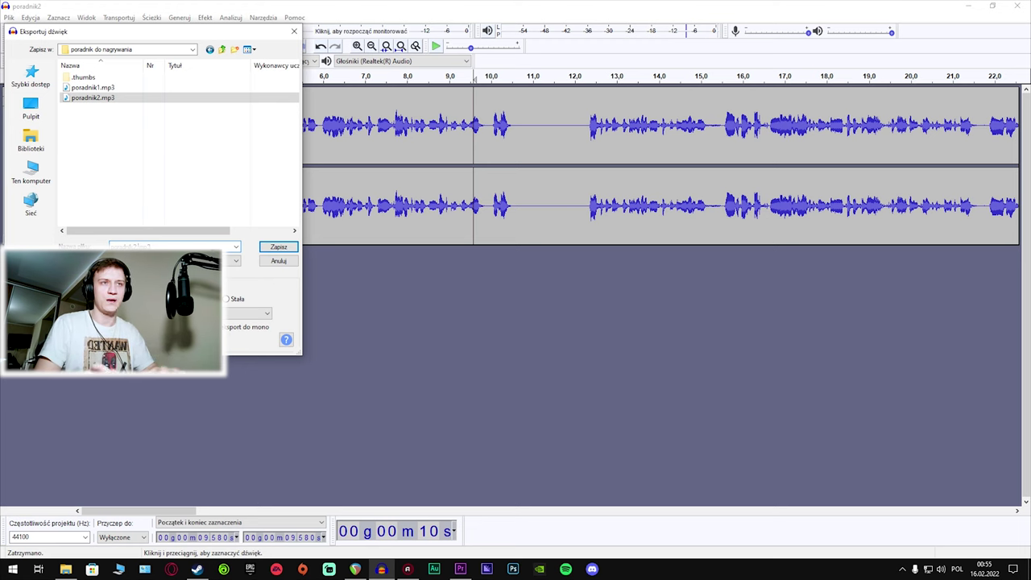
click(286, 248)
click(568, 370)
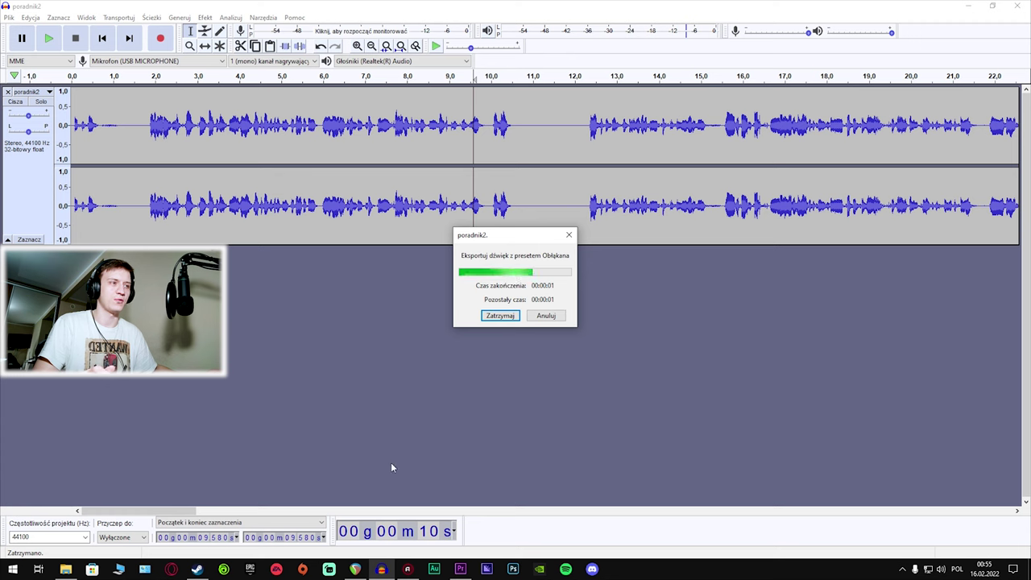
Import the cleaned poradnik2.mp3 from Explorer into the Premiere project.
click(460, 568)
click(65, 568)
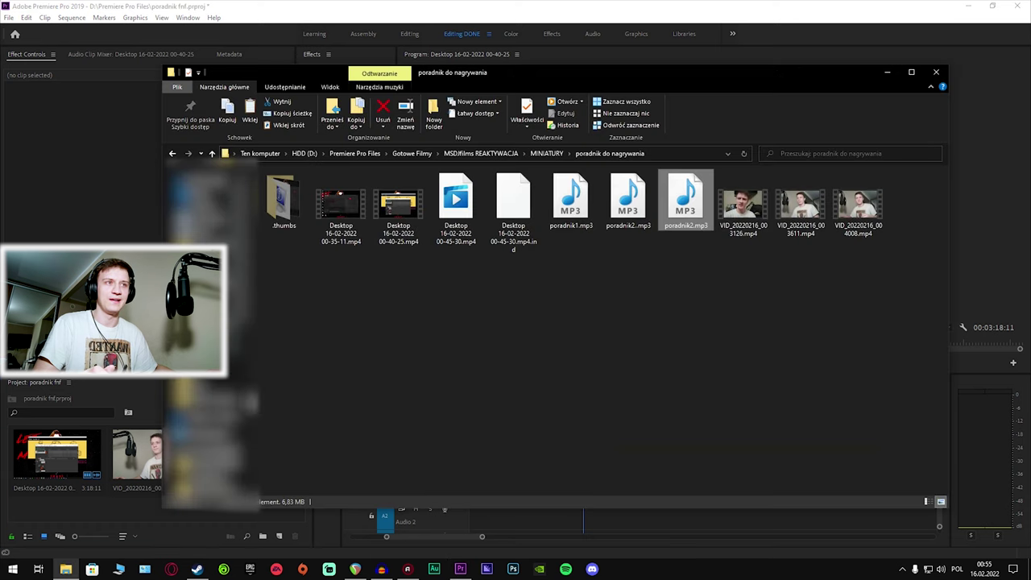
drag(628, 201, 97, 459)
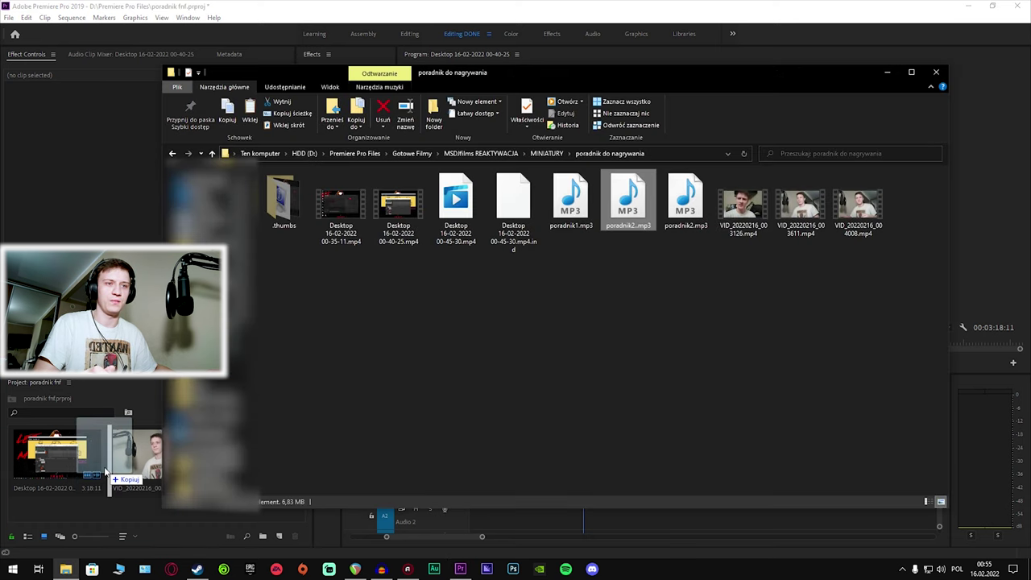
click(887, 72)
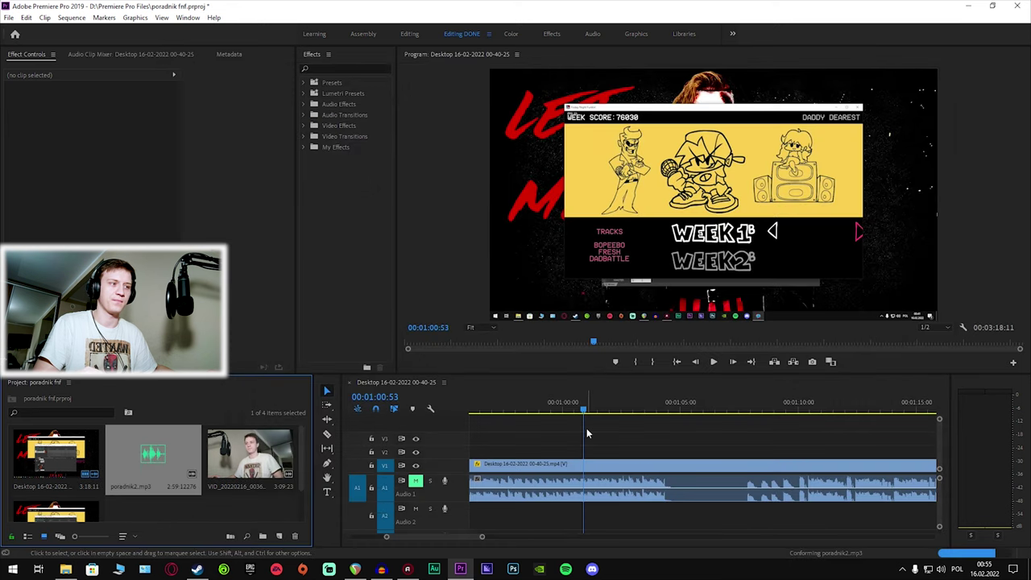
Place poradnik2.mp3 on track A2 and play around 27–28 s to find the trim point.
key(minus)
drag(153, 455, 466, 514)
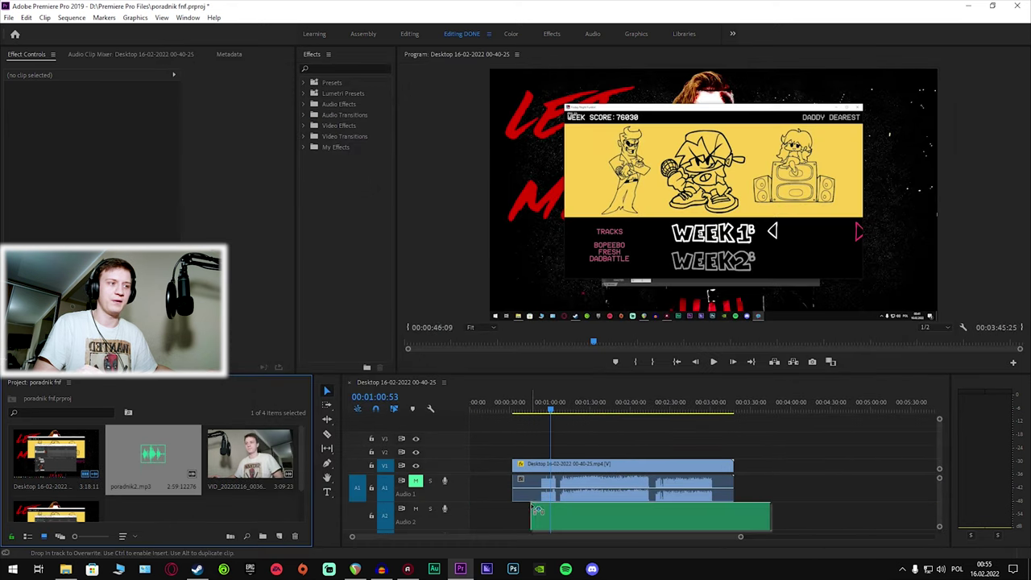
drag(740, 536, 474, 541)
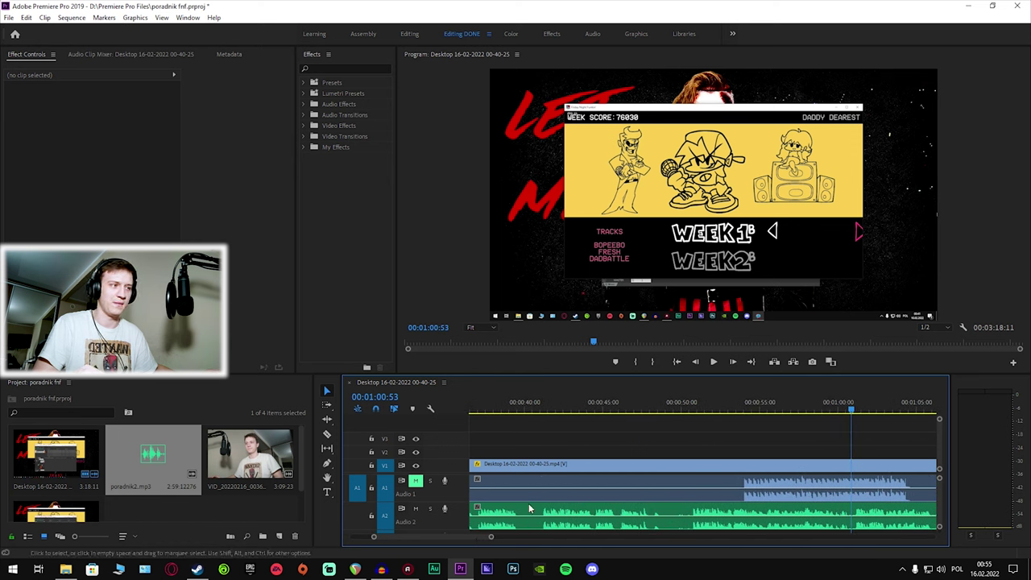
drag(490, 536, 404, 540)
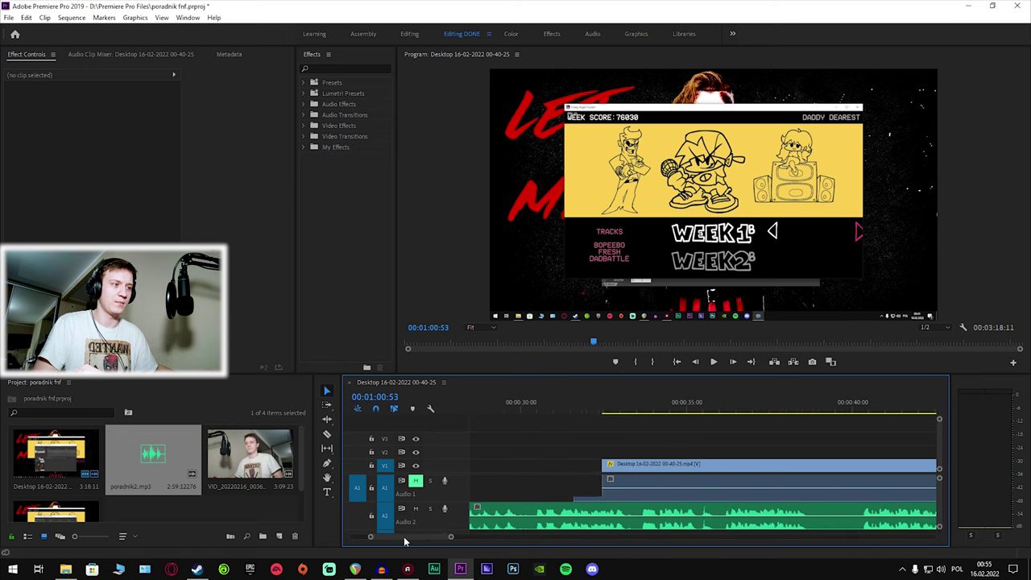
click(502, 406)
click(712, 362)
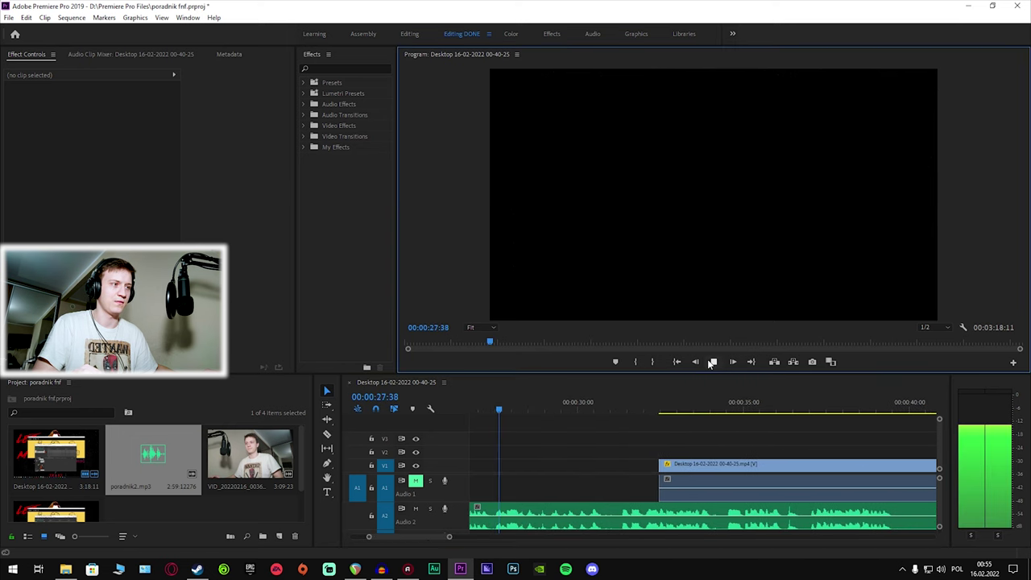
click(527, 409)
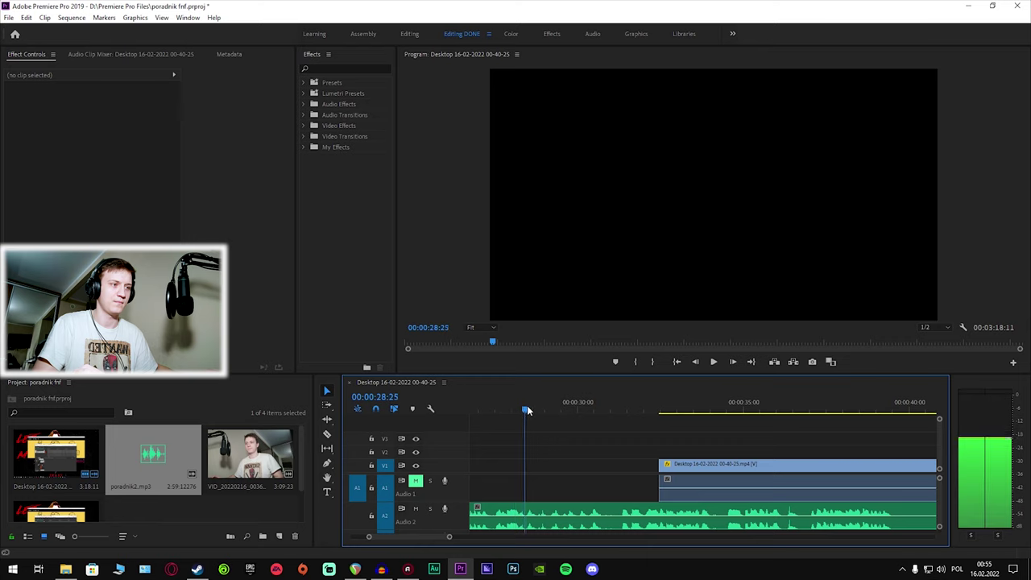
Razor-cut the voiceover at about 28 s and delete its unwanted start.
click(329, 434)
click(527, 505)
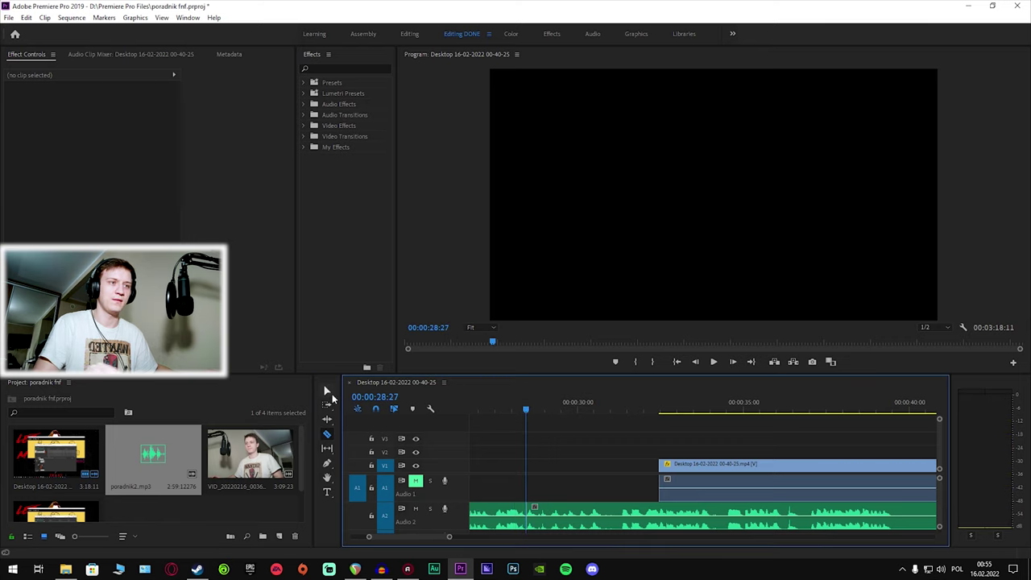
key(v)
drag(659, 474, 480, 512)
key(Delete)
click(714, 362)
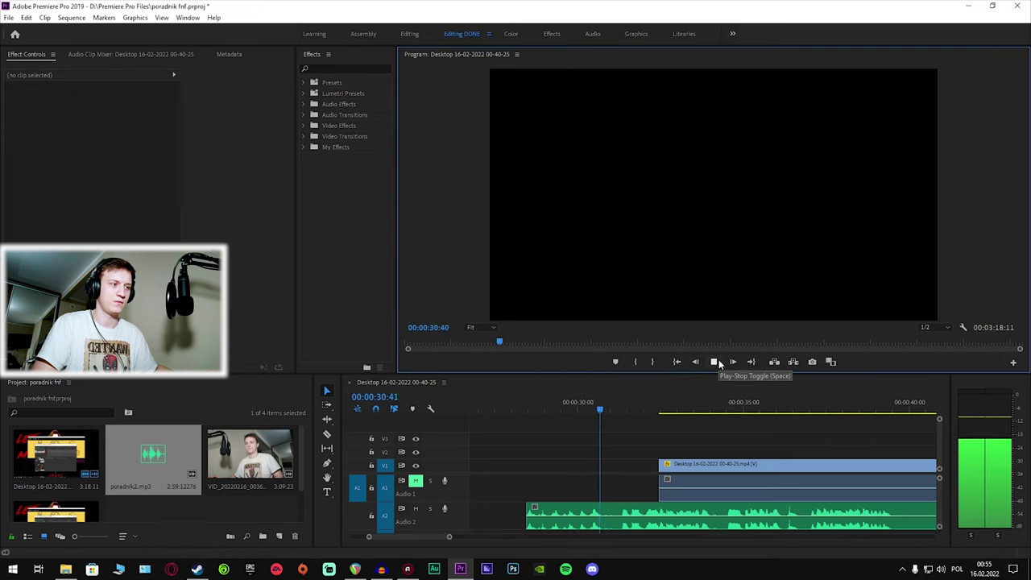
click(713, 361)
Slide the voiceover so it starts with the gameplay clip near 00:00:32 and play to check.
drag(528, 516, 659, 515)
click(659, 410)
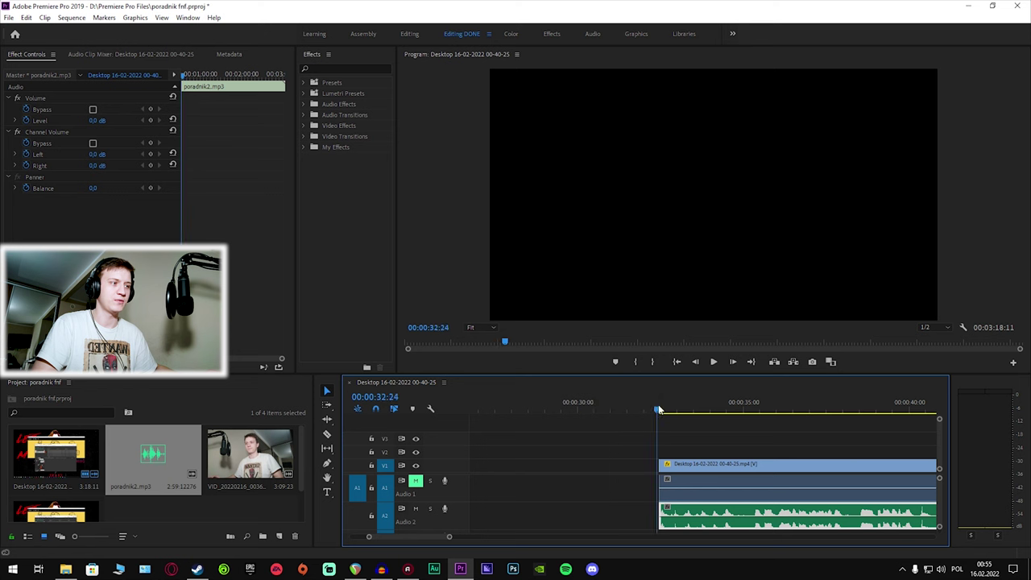
click(713, 363)
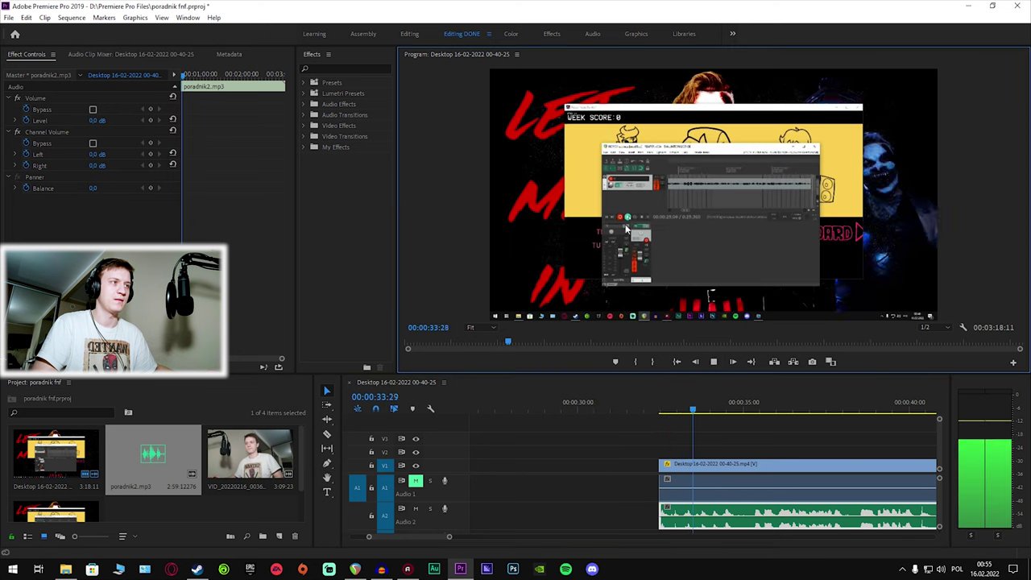
click(615, 440)
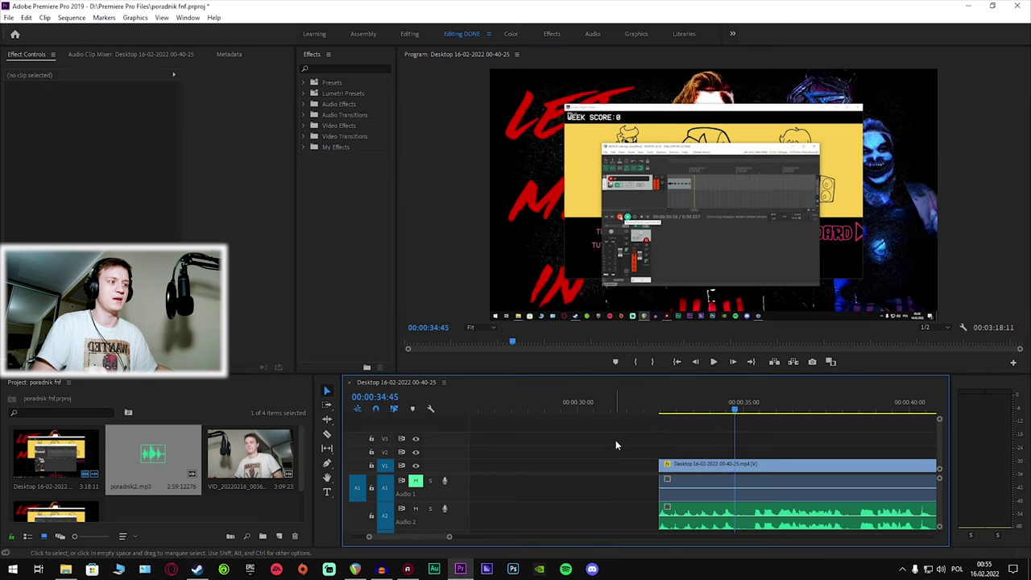
key(space)
key(minus)
key(minus)
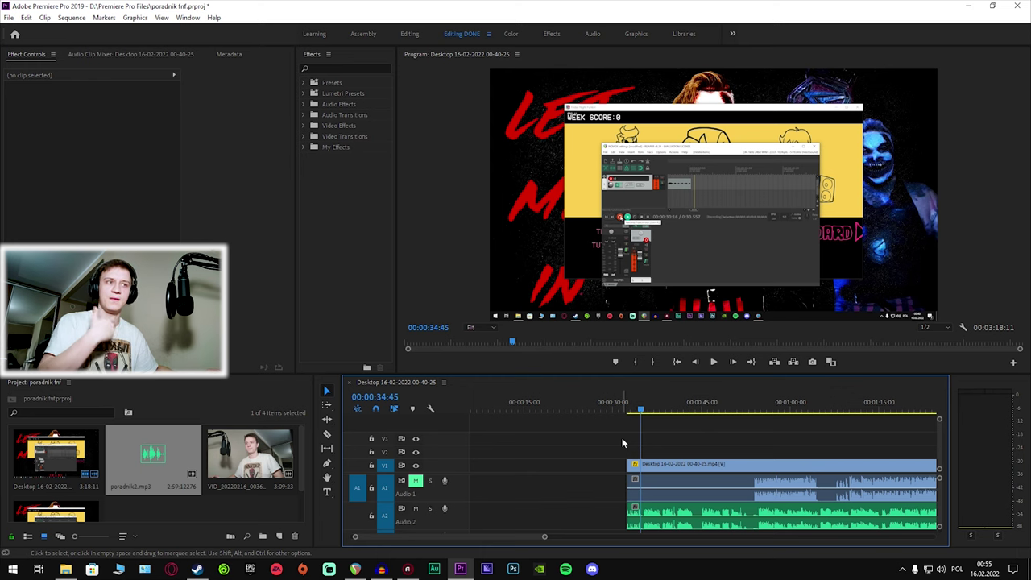
Move the three clips to the start of the sequence.
click(676, 362)
key(minus)
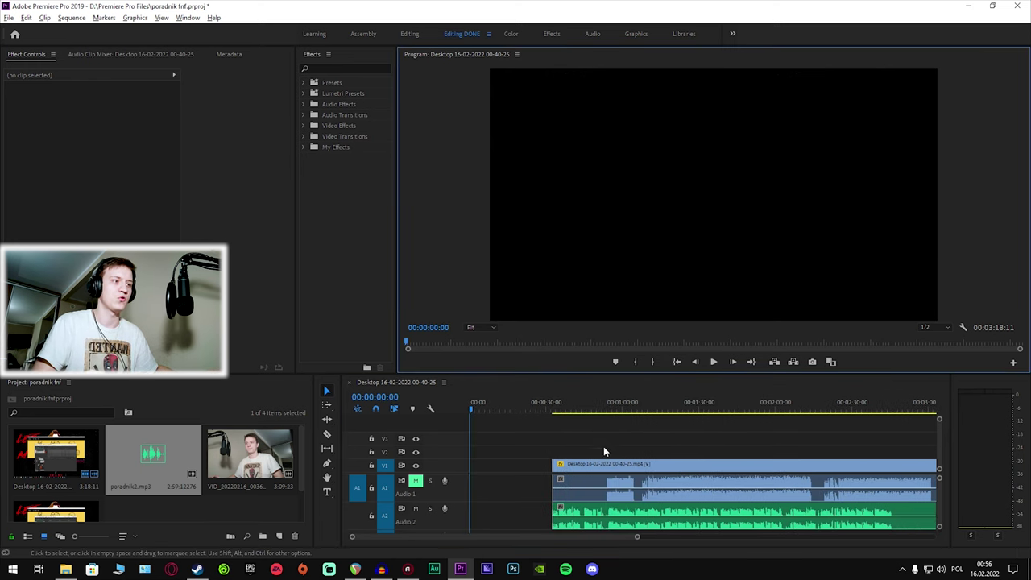
drag(603, 450, 621, 520)
drag(626, 471, 544, 471)
click(564, 439)
Zoom in and set the playhead at 00:00:07:54 where the gameplay begins.
drag(636, 536, 437, 537)
drag(613, 408, 620, 409)
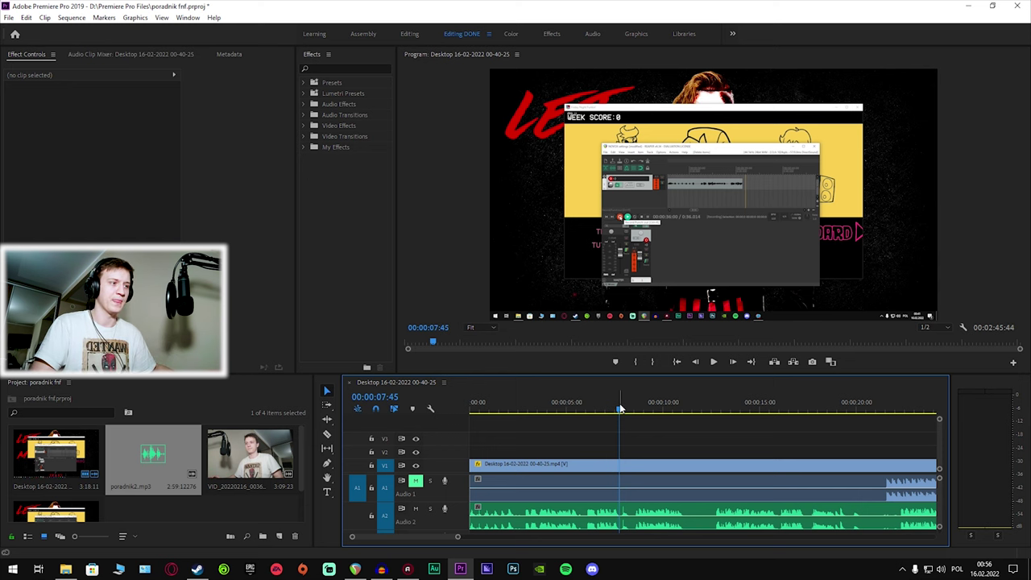
drag(622, 411, 625, 411)
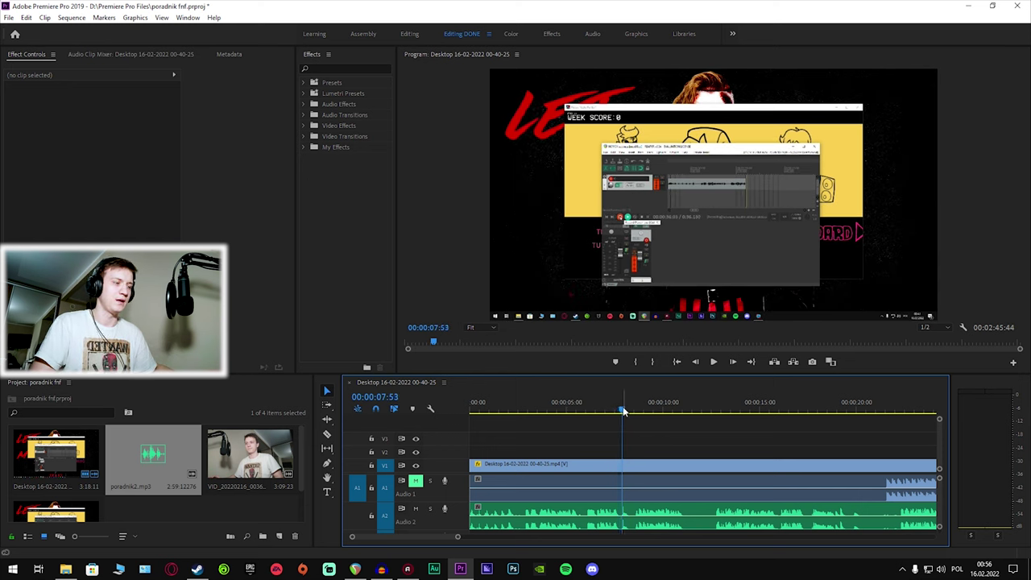
key(equal)
mouse_move(623, 411)
mouse_down()
mouse_move(600, 413)
mouse_move(619, 416)
mouse_up()
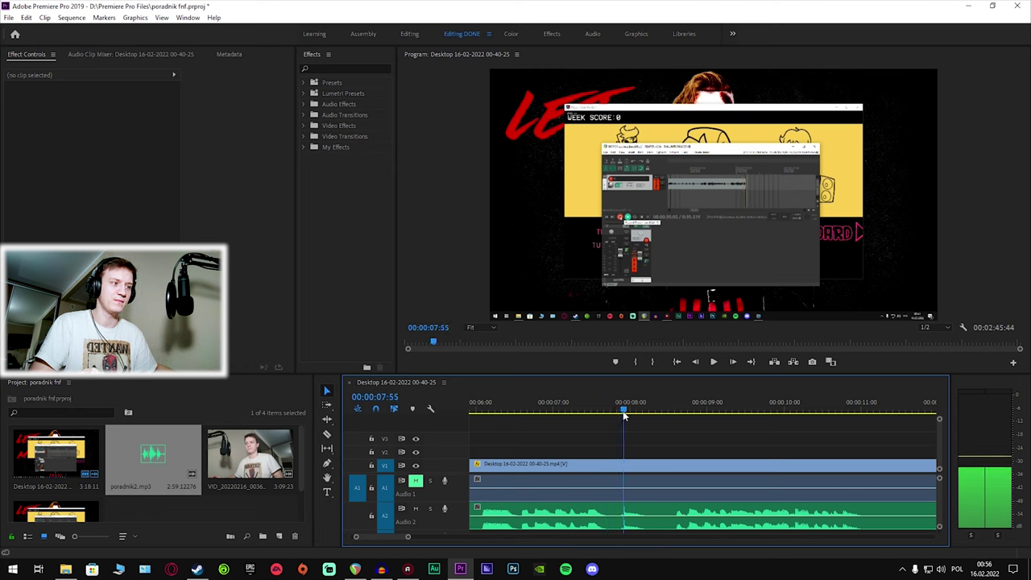
Cut gameplay video and audio at 00:00:07:54, delete the earlier pieces, and drop the webcam clip on V2.
key(c)
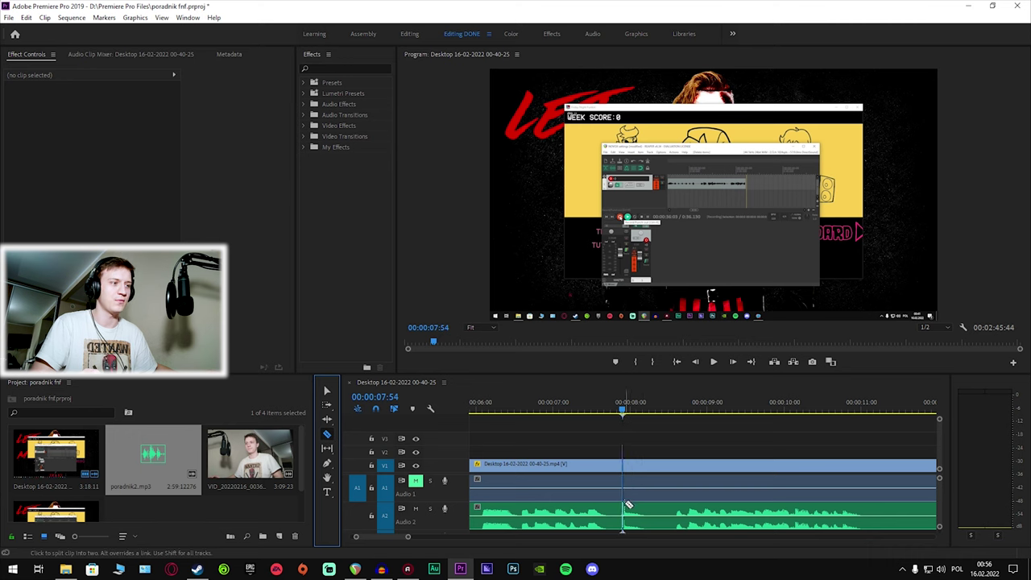
click(626, 506)
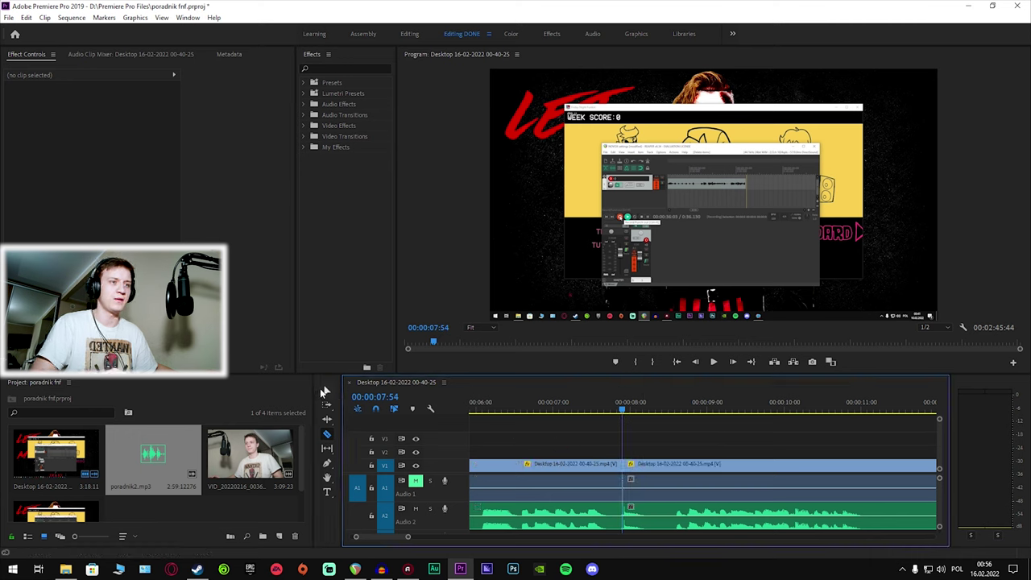
click(327, 390)
drag(555, 433, 564, 503)
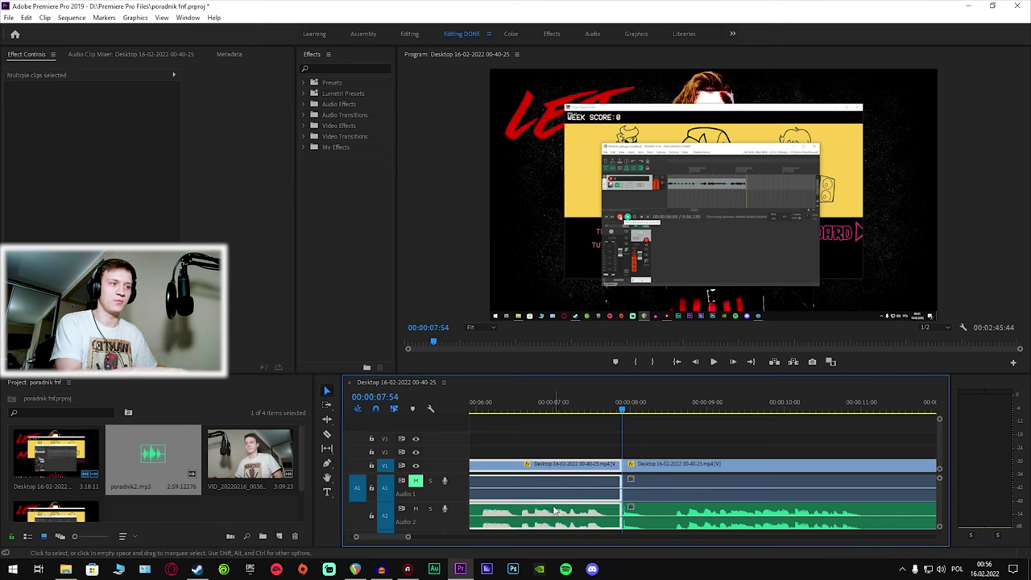
key(Delete)
click(204, 483)
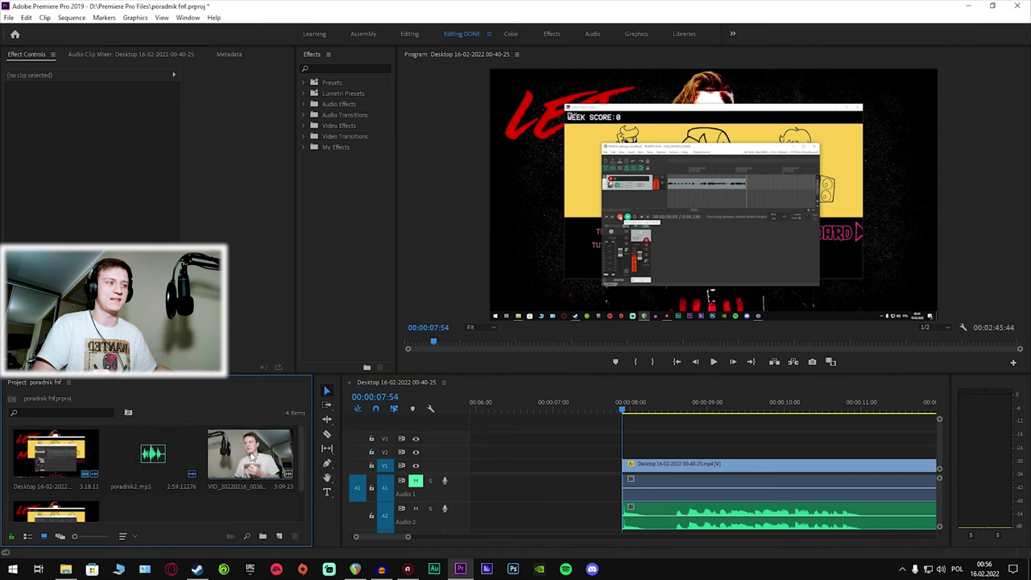
mouse_move(251, 458)
mouse_down()
mouse_move(630, 442)
mouse_move(630, 453)
mouse_up()
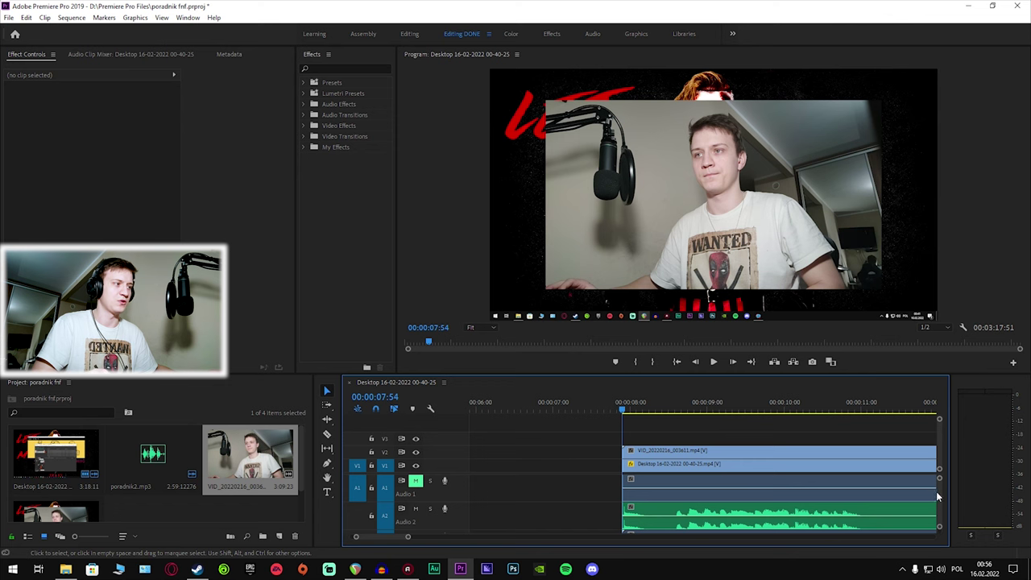
Step frame by frame through the webcam clip to the clap at 00:00:17:13.
scroll(938, 498, down, 1)
click(781, 527)
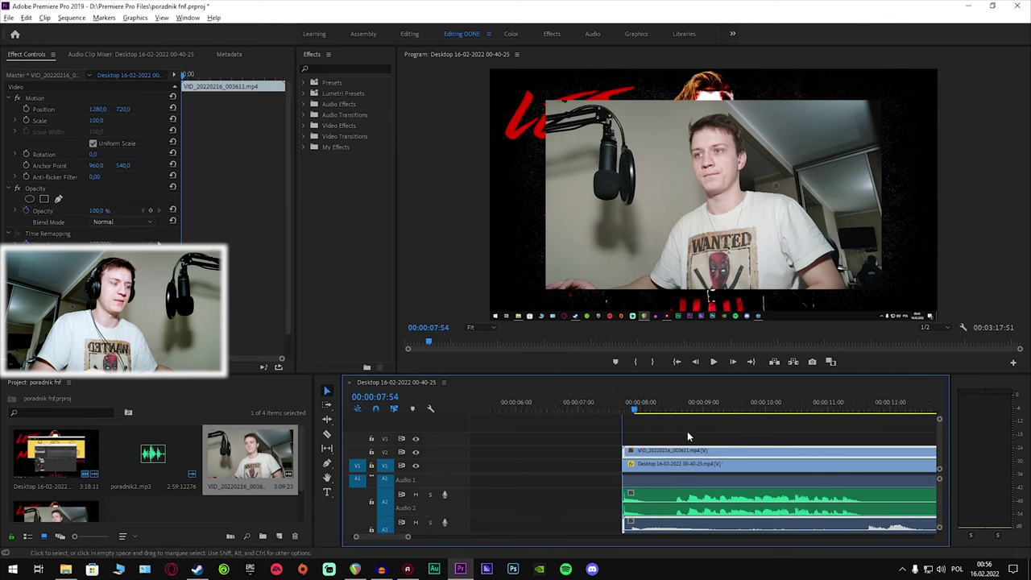
scroll(644, 451, down, 5)
scroll(685, 433, up, 3)
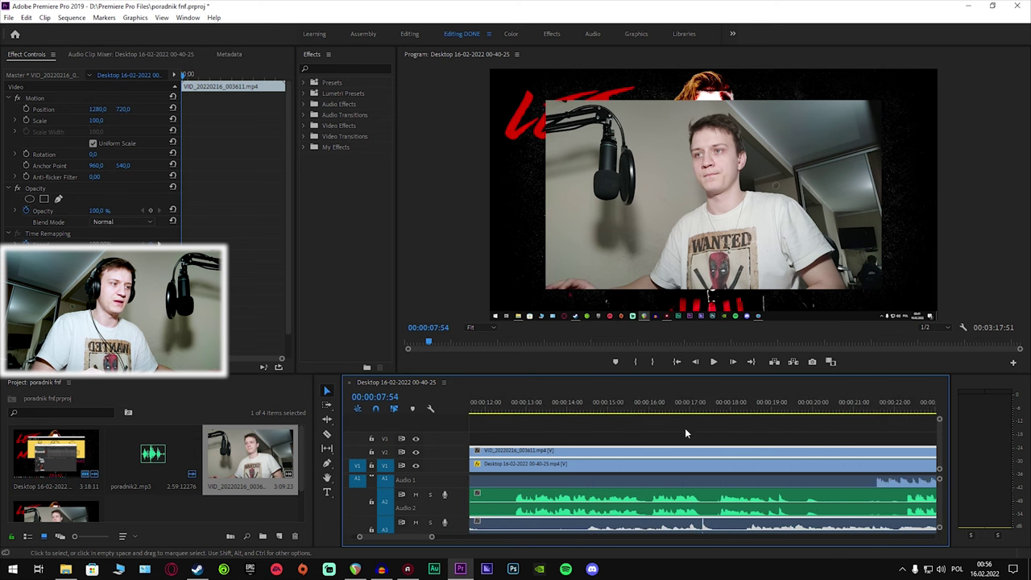
click(701, 412)
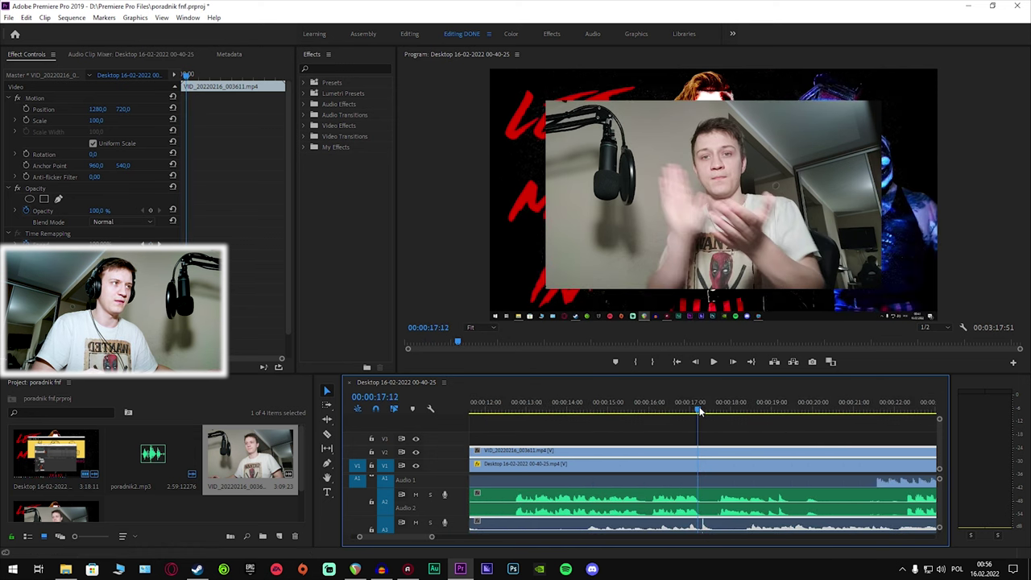
key(Left)
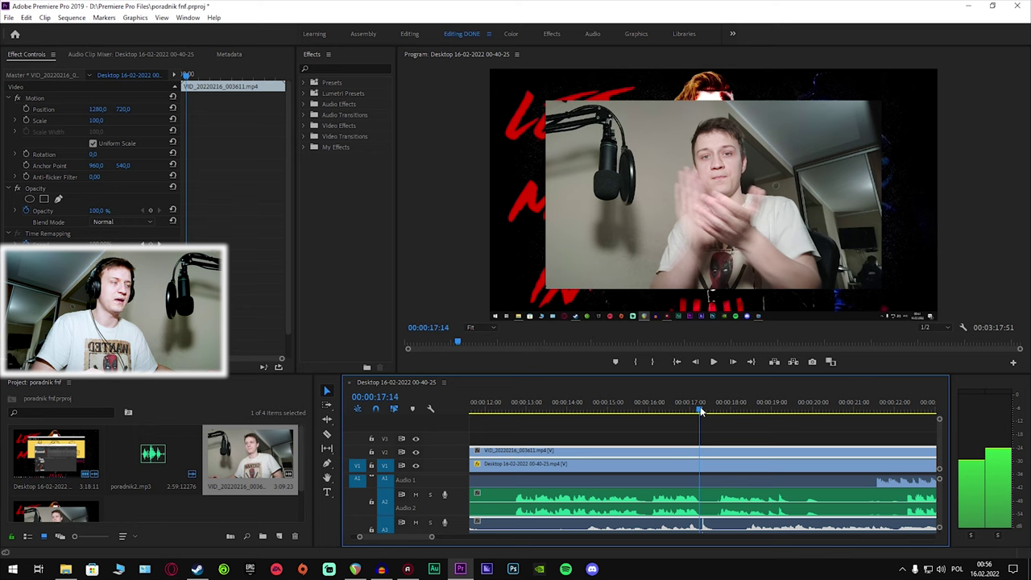
key(Right)
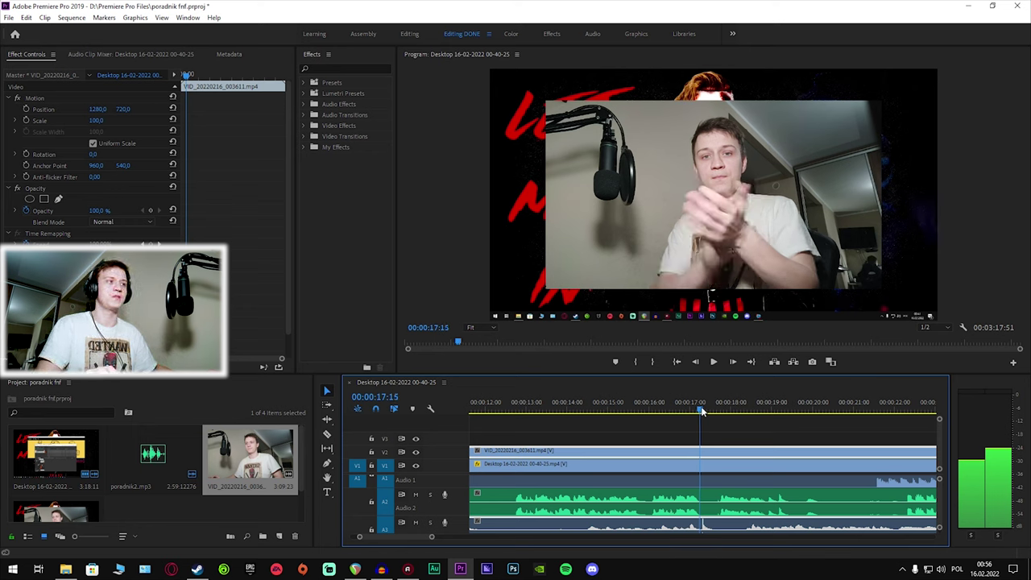
key(Left)
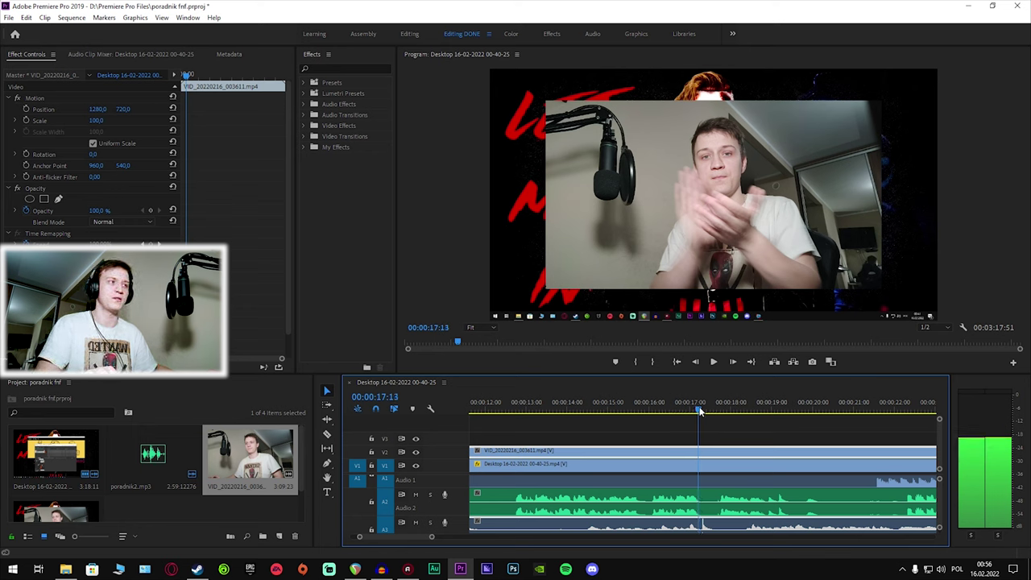
key(Left)
Cut the webcam clip at 00:00:17:13 and delete the part before the clap.
click(328, 435)
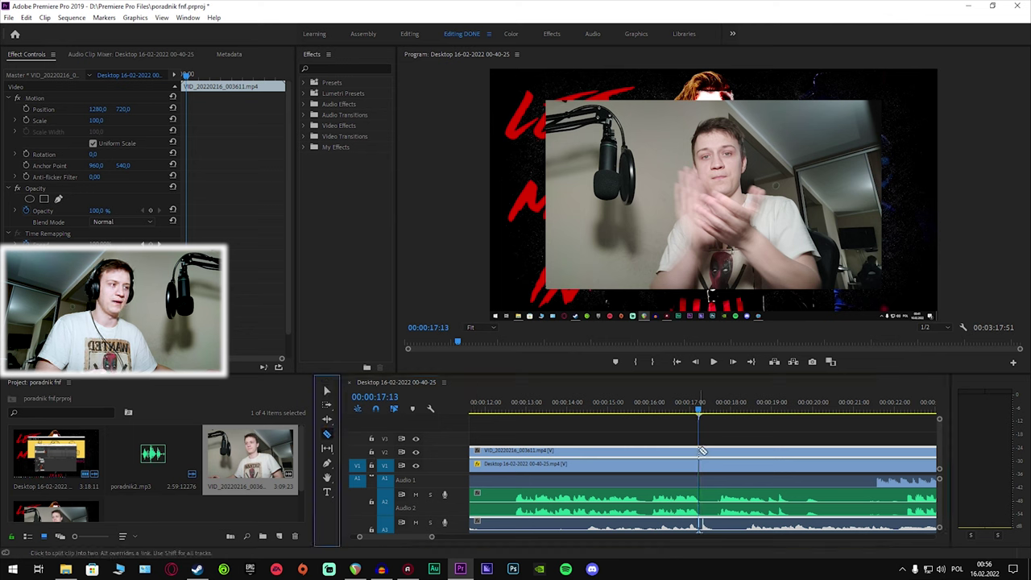
click(700, 451)
key(v)
click(687, 453)
key(Delete)
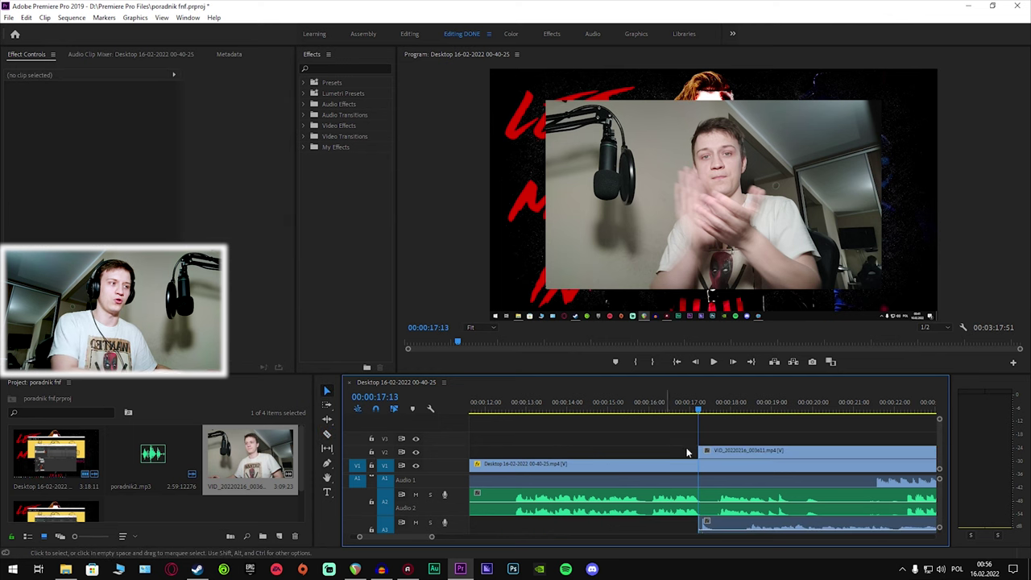
click(727, 453)
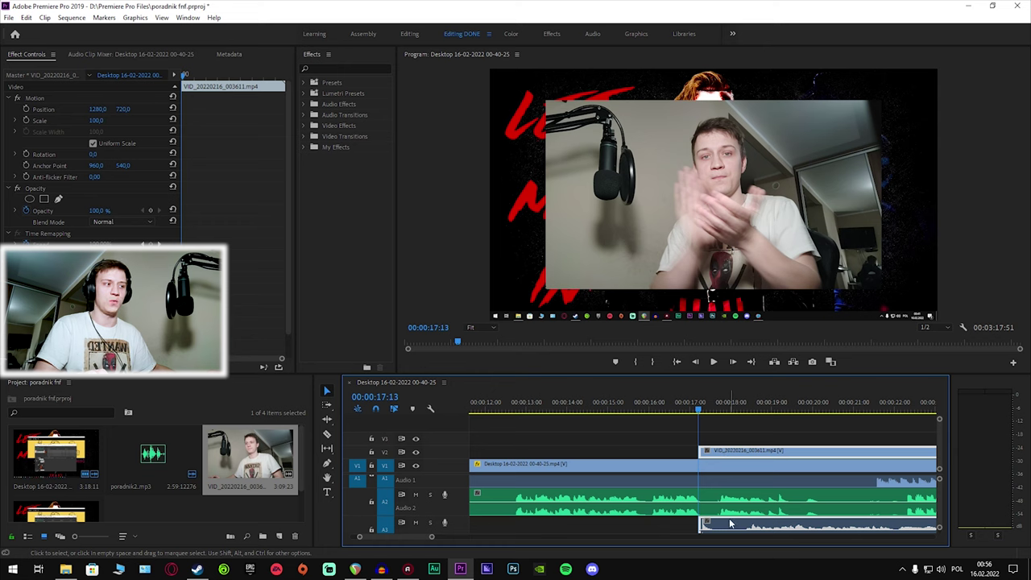
mouse_move(728, 456)
mouse_down()
mouse_move(737, 458)
mouse_move(728, 457)
mouse_up()
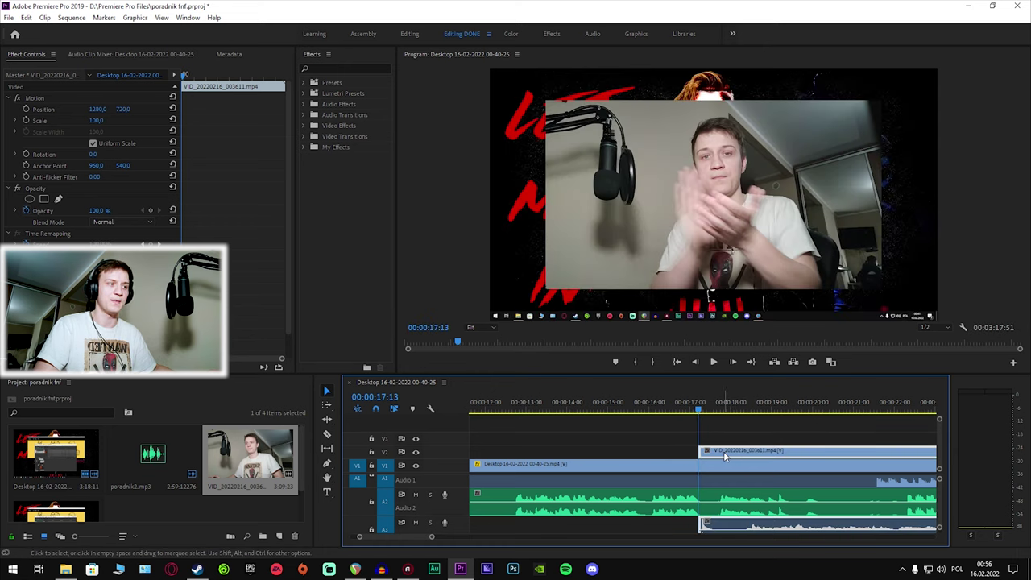
Unlink the webcam video from its audio and delete the A3 audio.
right_click(725, 456)
click(749, 204)
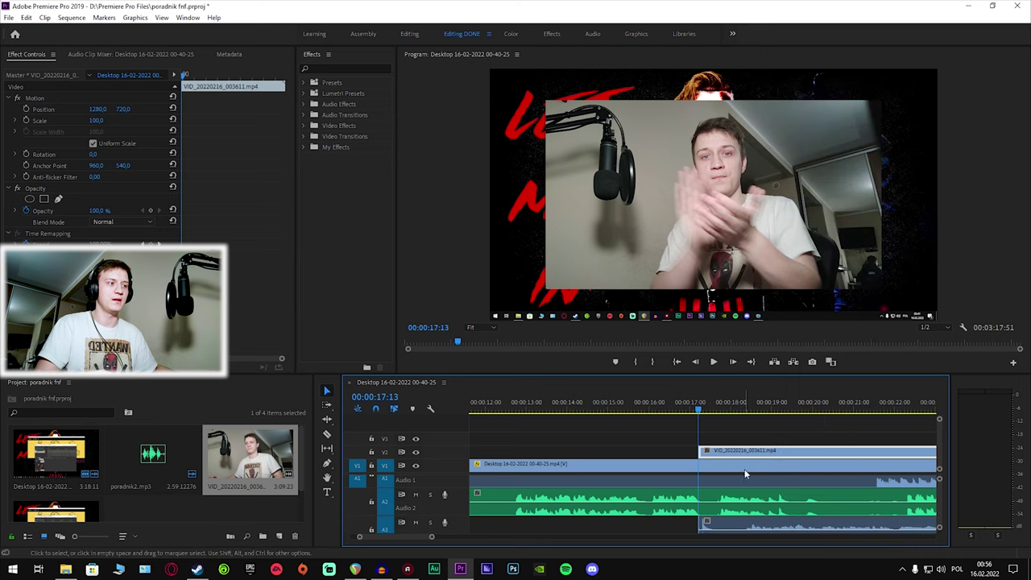
click(732, 527)
key(Delete)
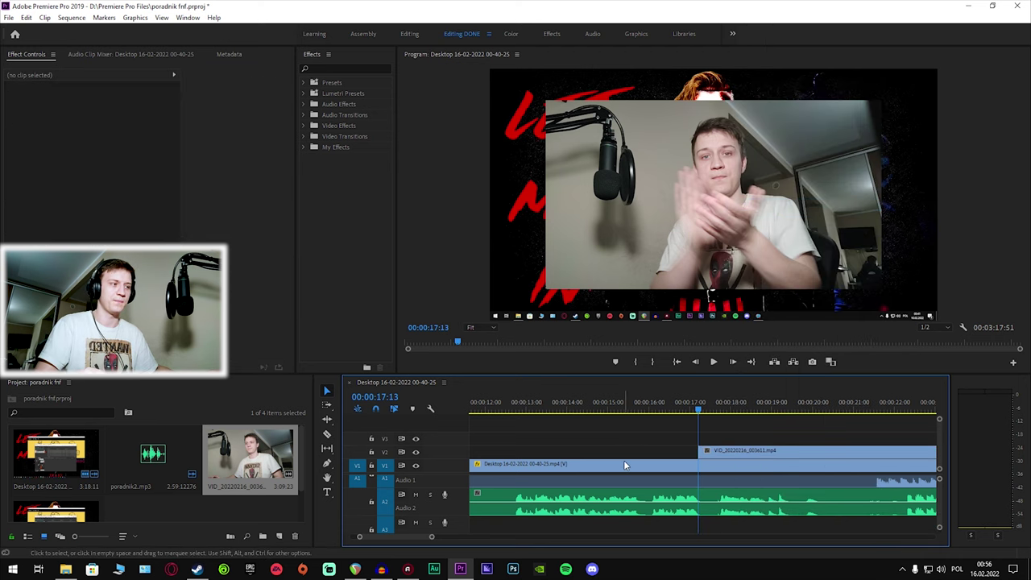
scroll(624, 460, down, 3)
scroll(610, 462, down, 1)
Drag the V2 webcam clip left so it starts with the gameplay clip.
click(530, 410)
scroll(526, 462, up, 2)
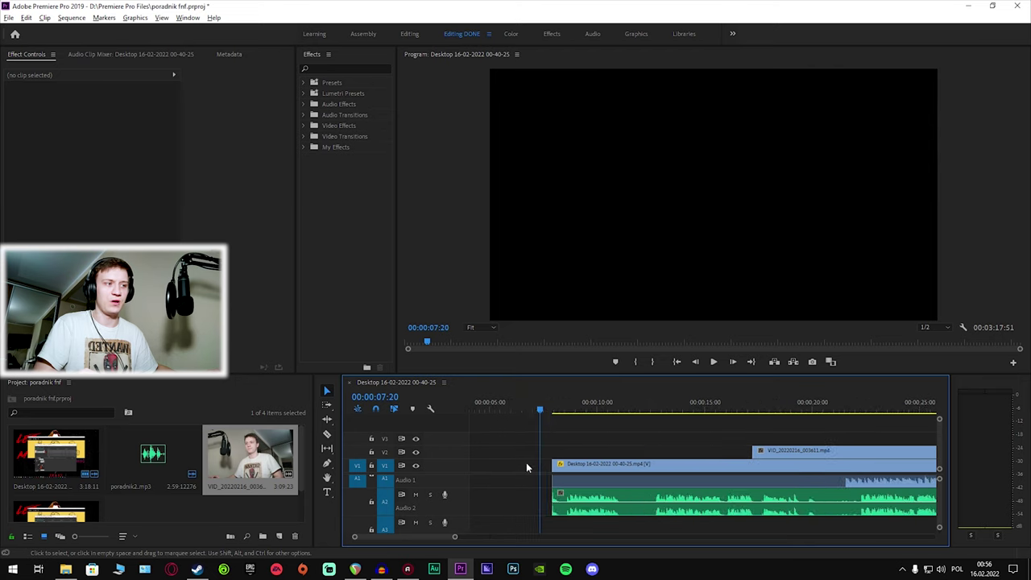
scroll(567, 499, up, 2)
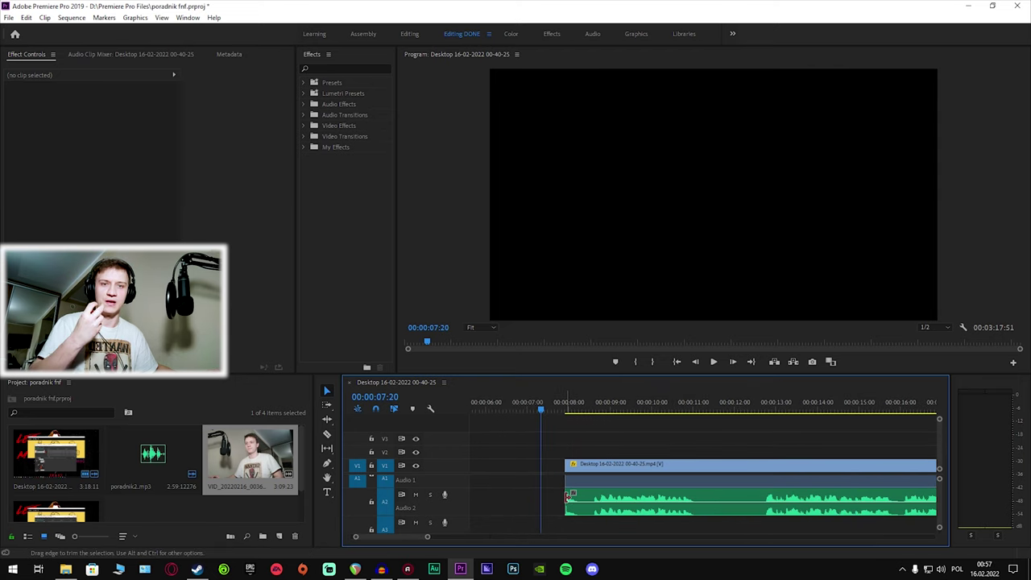
scroll(577, 495, down, 2)
drag(782, 453, 618, 454)
Play the sequence from the clip start to check sync, then undo the webcam clip edits.
key(Down)
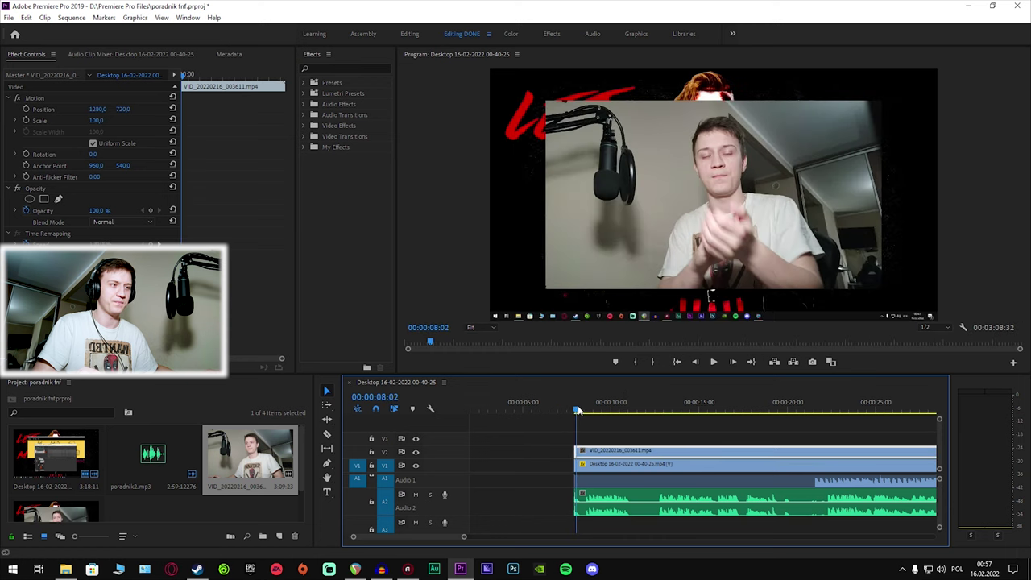
key(Left)
click(713, 361)
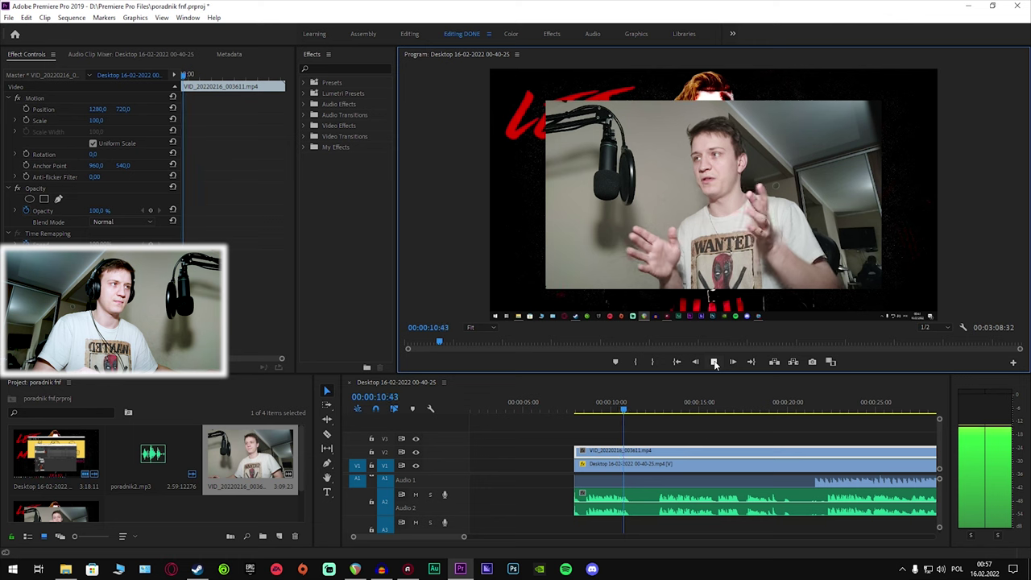
click(713, 362)
scroll(739, 445, down, 2)
scroll(738, 443, down, 2)
scroll(738, 442, down, 1)
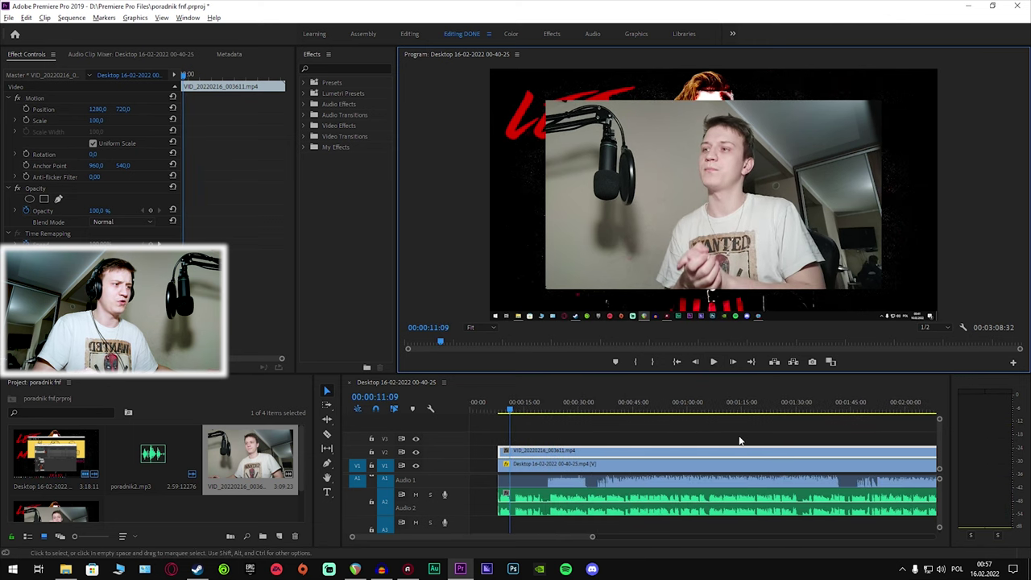
key(ctrl+z)
key(ctrl+z)
key(ctrl+z)
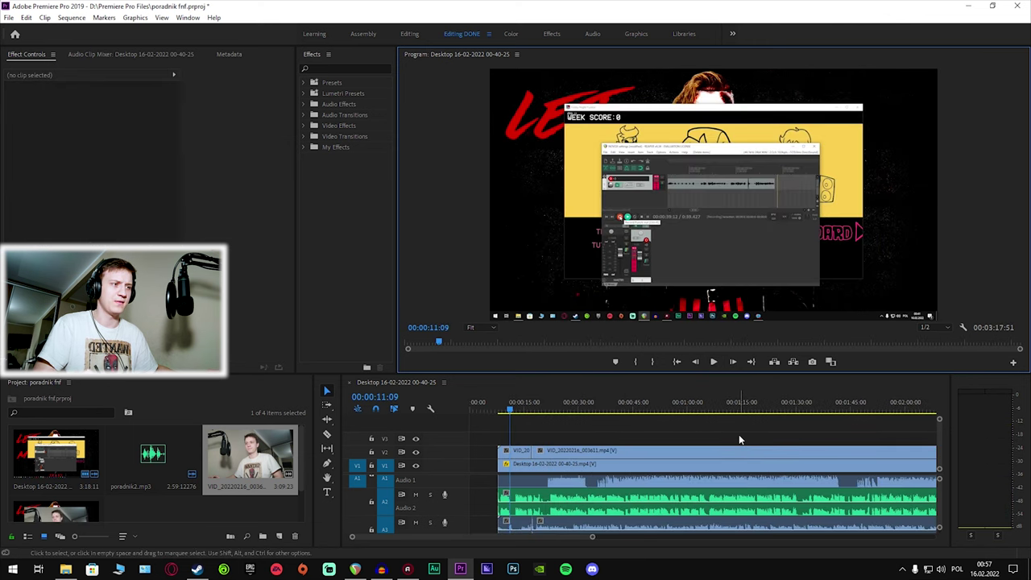
Import VID_20220216_004008.mp4 from the 'poradnik do nagrywania' folder into the Project bin, minimizing Explorer.
key(alt+Tab)
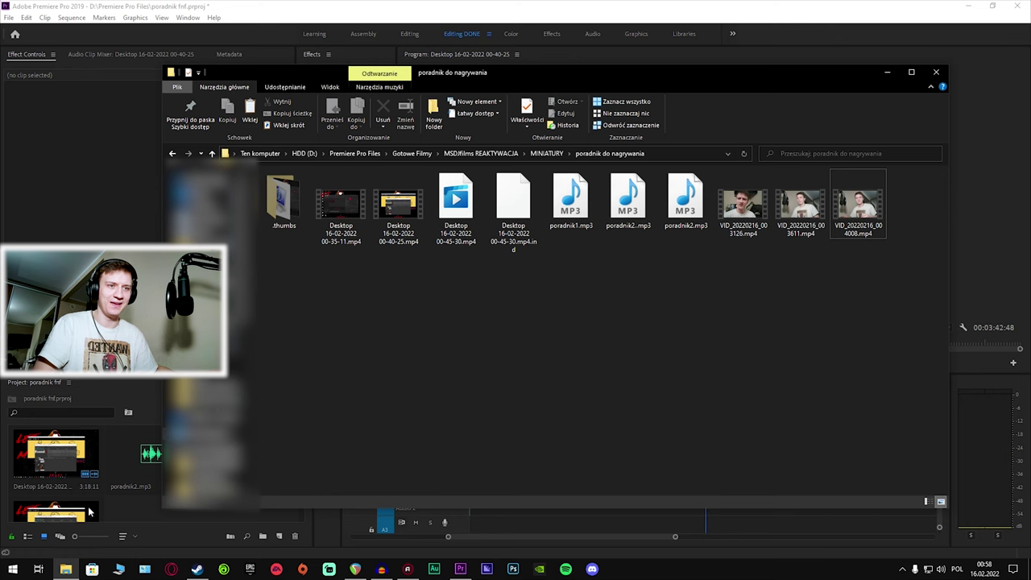
click(91, 512)
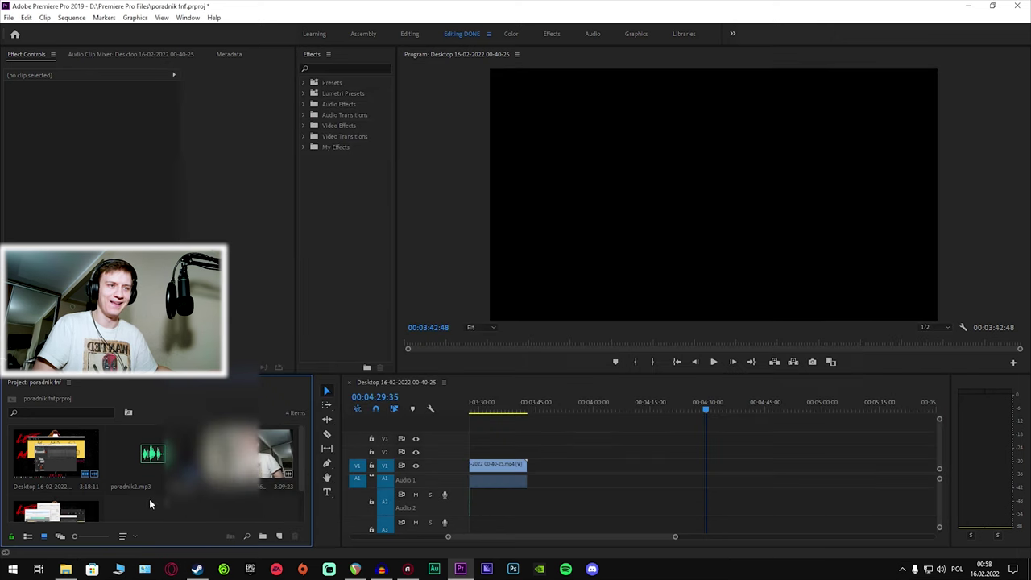
click(68, 569)
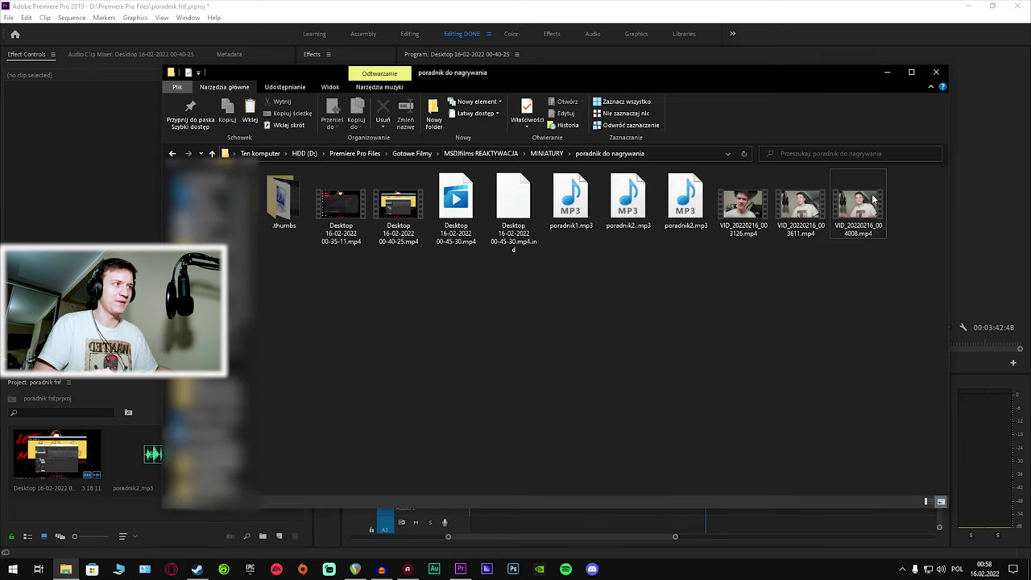
click(884, 75)
drag(506, 536, 417, 537)
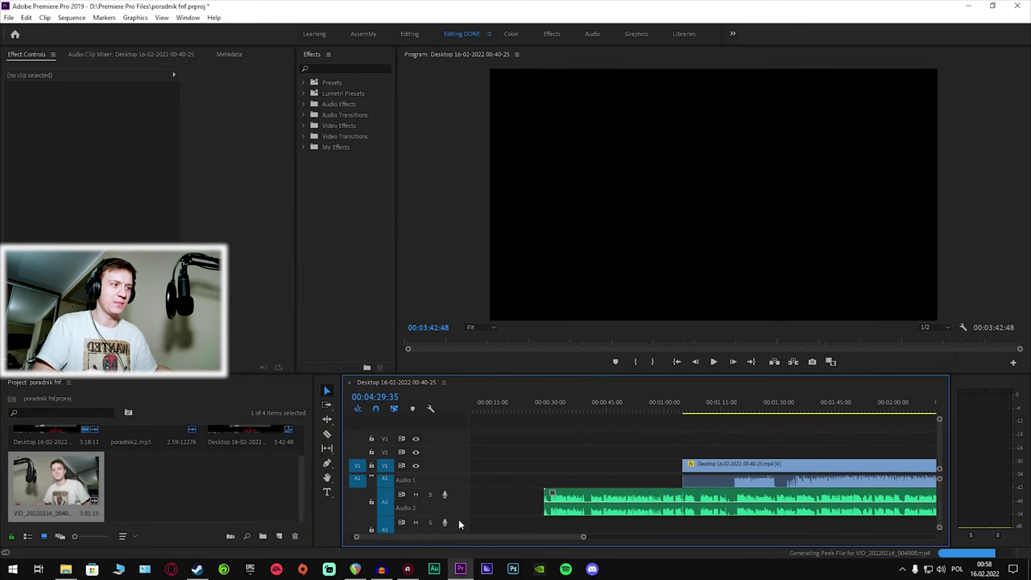
Slide the A2 voiceover so it starts with the gameplay clip.
scroll(716, 427, up, 3)
scroll(497, 495, down, 3)
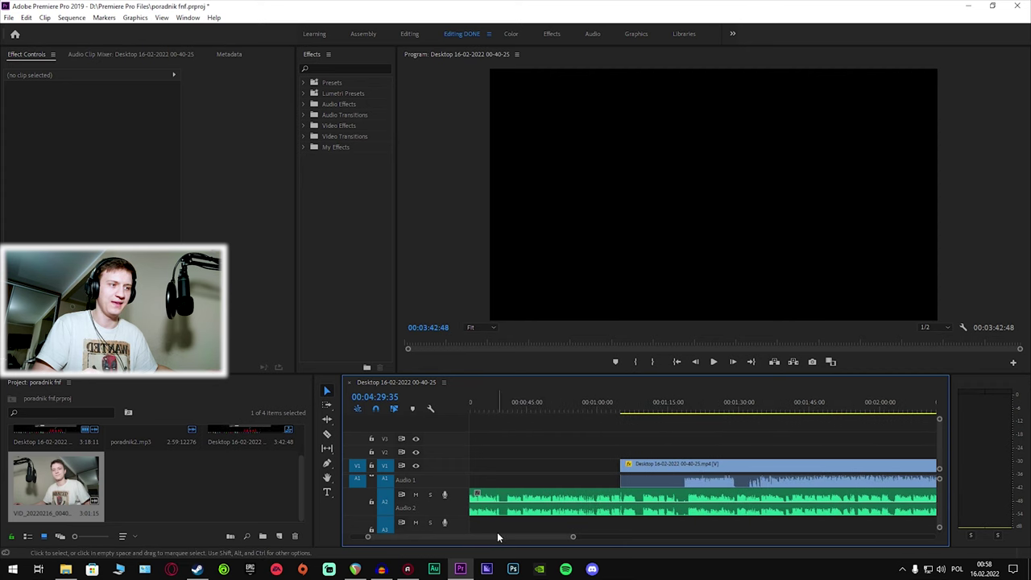
scroll(495, 533, up, 3)
drag(513, 494, 685, 493)
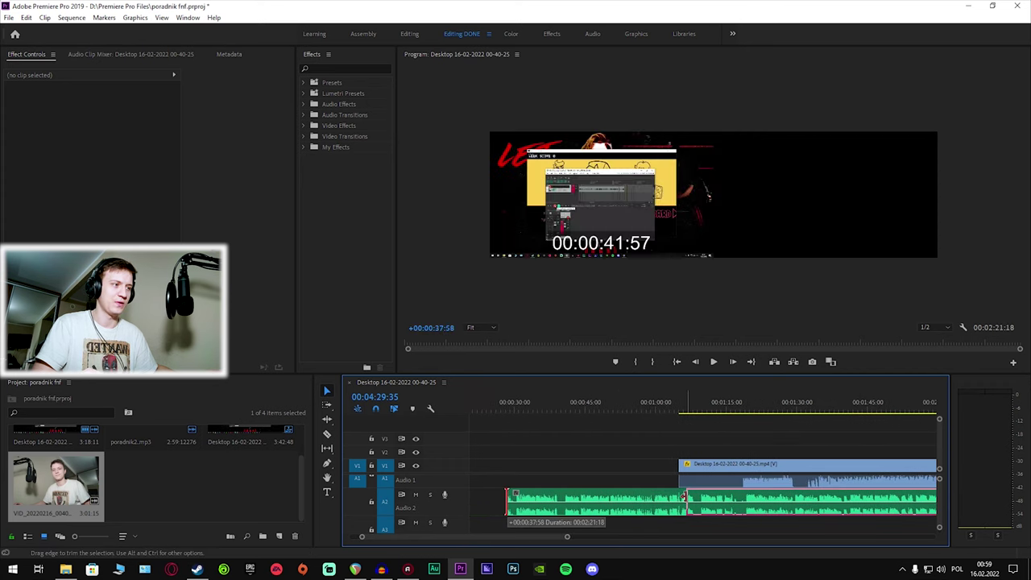
Place VID_20220216_004008 on V2 above the gameplay and unlink its video from its audio.
drag(56, 483, 721, 456)
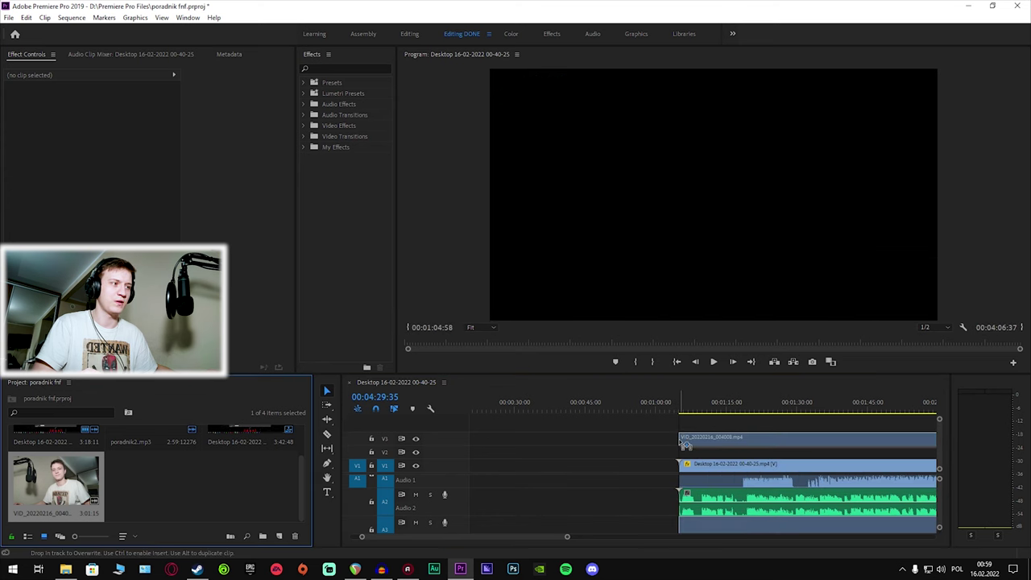
right_click(721, 455)
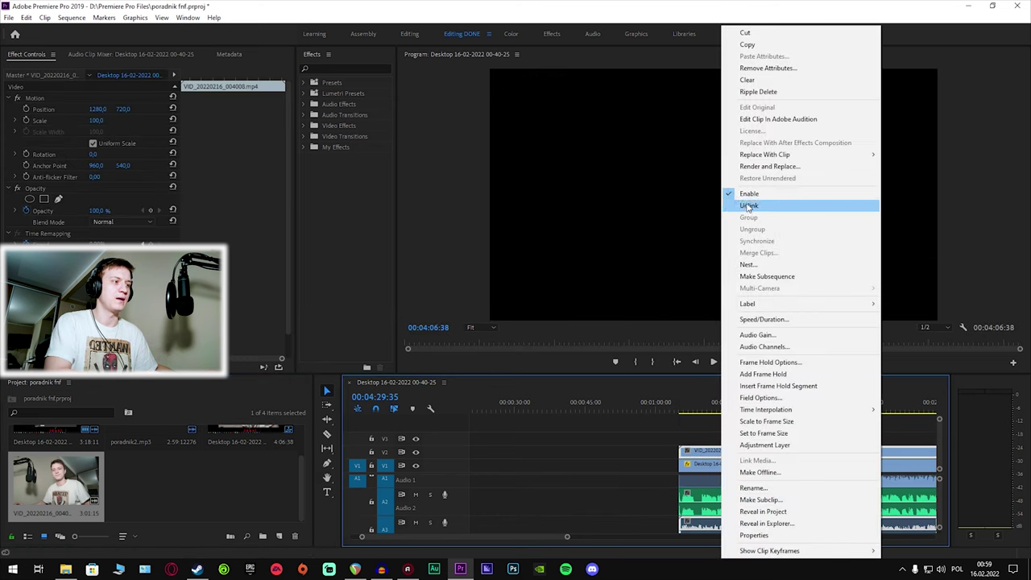
click(757, 206)
scroll(536, 526, down, 2)
scroll(535, 539, down, 5)
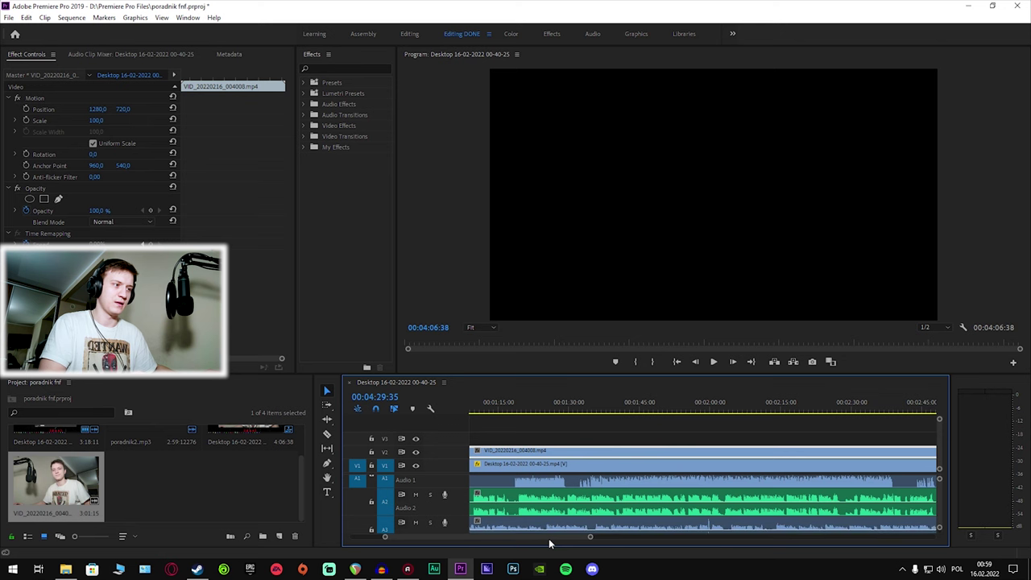
click(709, 411)
Step frame by frame to the clap and razor the webcam clip there.
scroll(720, 430, up, 3)
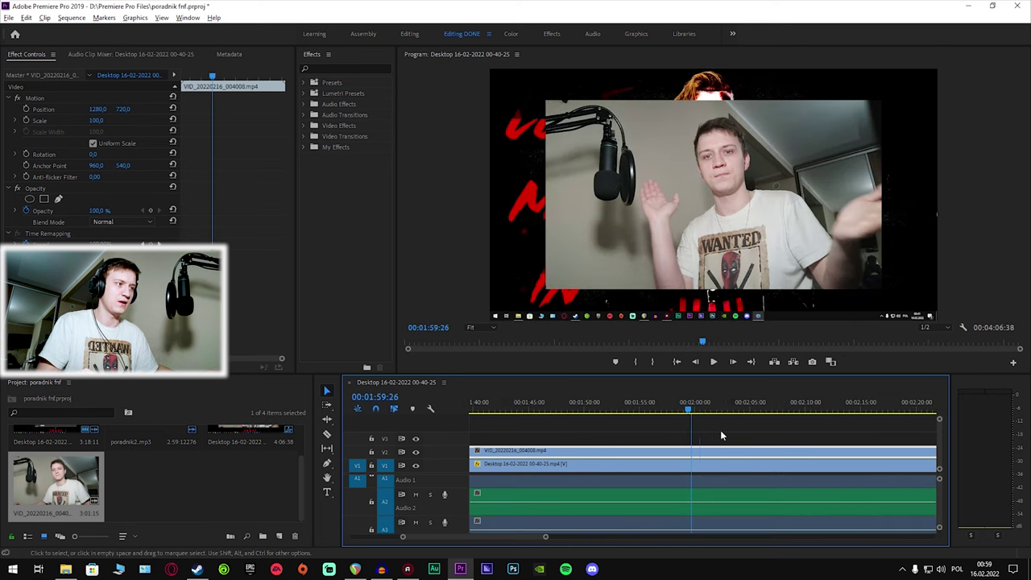
click(732, 361)
click(733, 364)
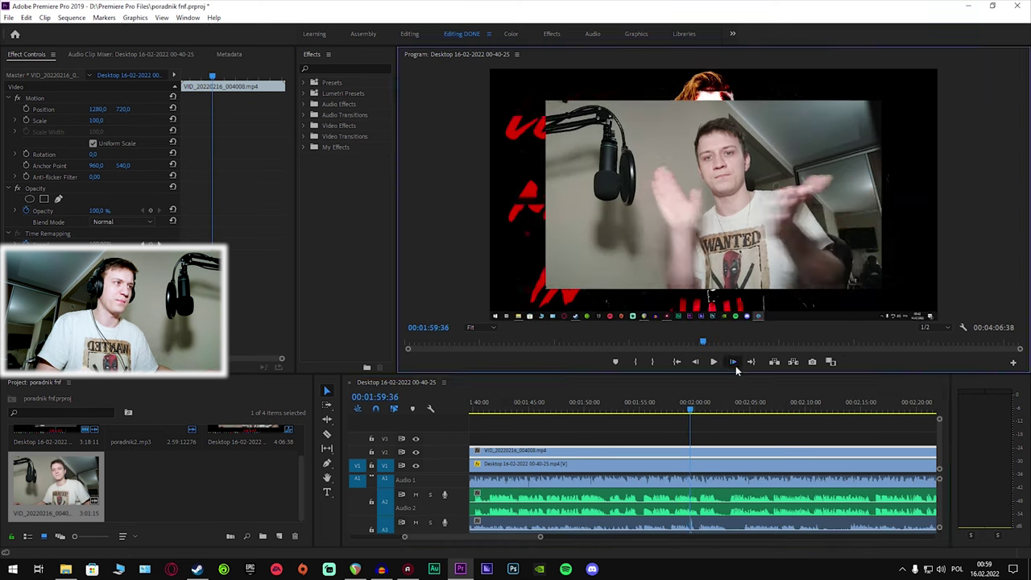
click(734, 364)
click(732, 364)
click(695, 362)
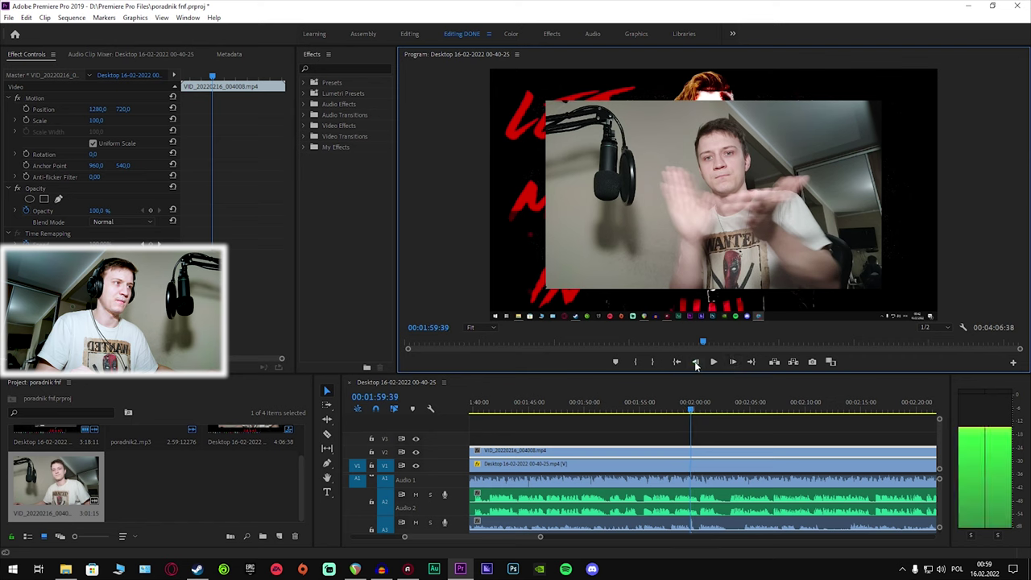
click(327, 433)
click(695, 452)
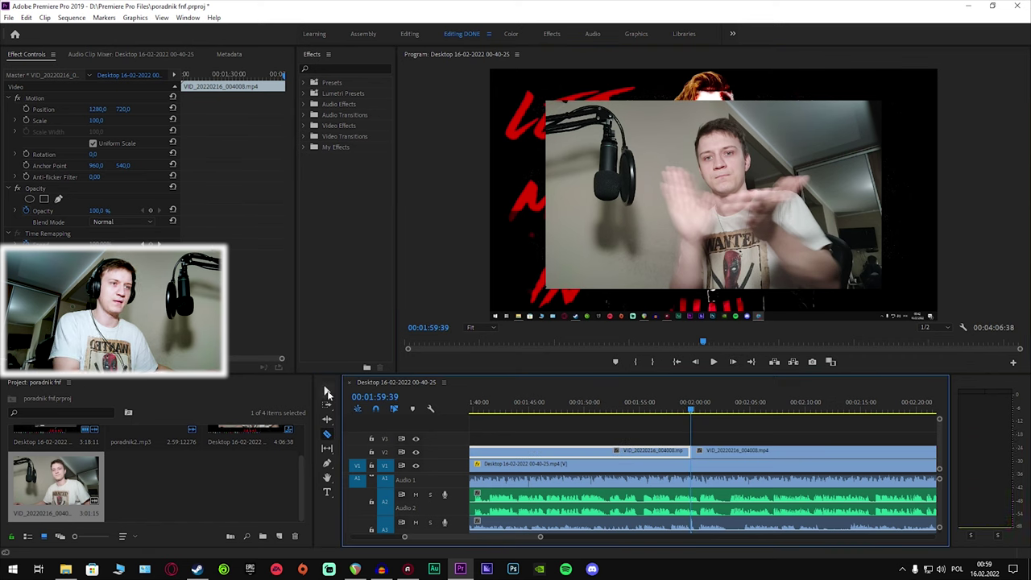
Delete the webcam footage before the clap and the webcam's A3 audio.
key(v)
click(658, 449)
key(Delete)
click(642, 522)
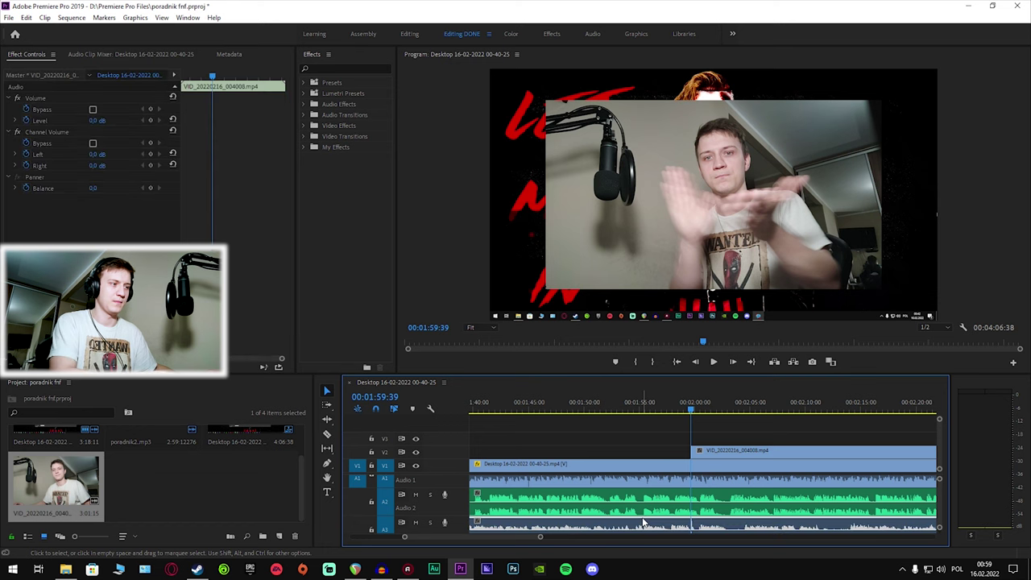
key(Delete)
Align the webcam clip with the gameplay start, then shift all clips to begin at 00:00.
key(minus)
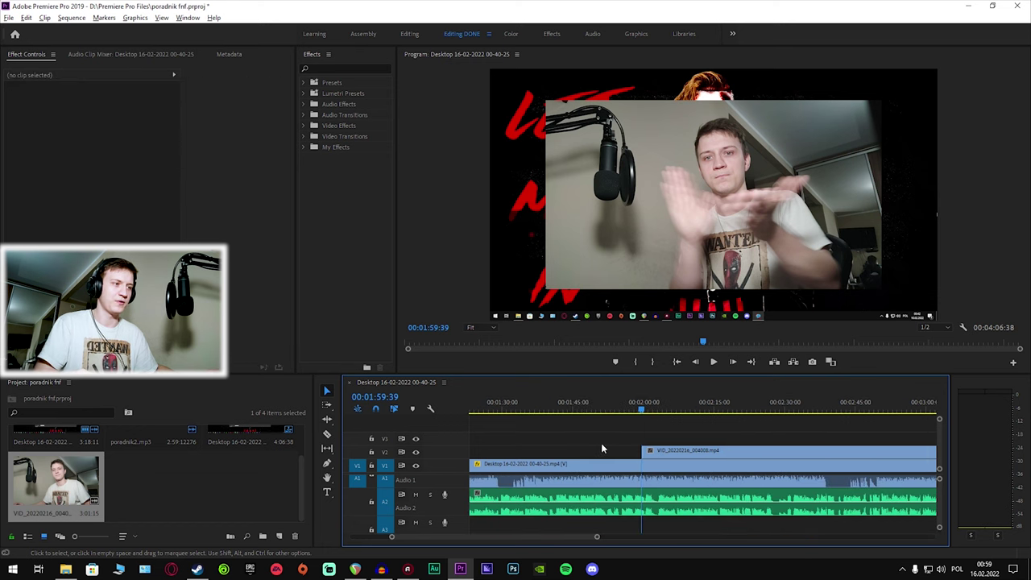
key(minus)
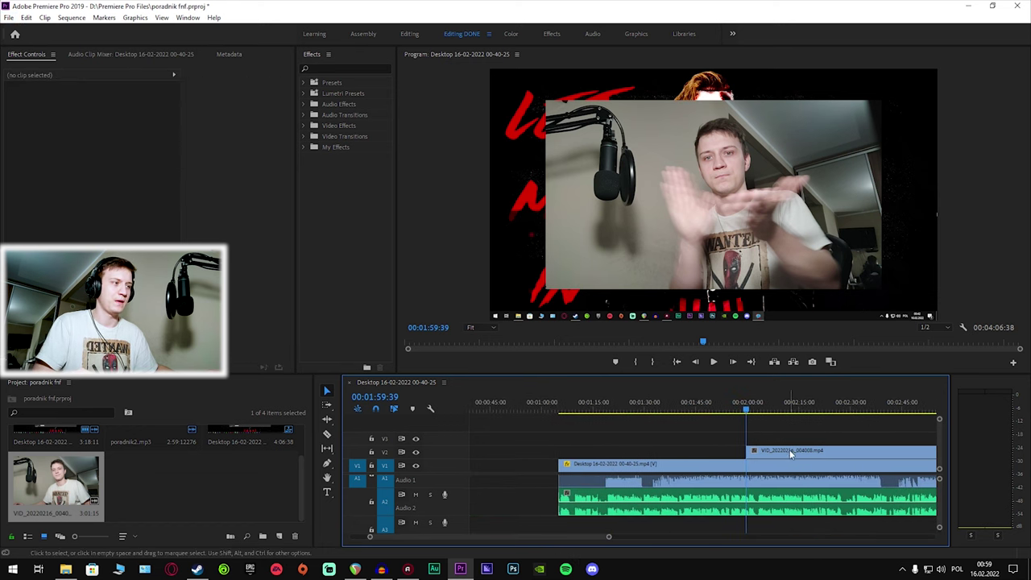
mouse_move(788, 451)
mouse_down()
mouse_move(599, 451)
mouse_move(723, 497)
mouse_up()
key(Home)
drag(843, 457, 622, 457)
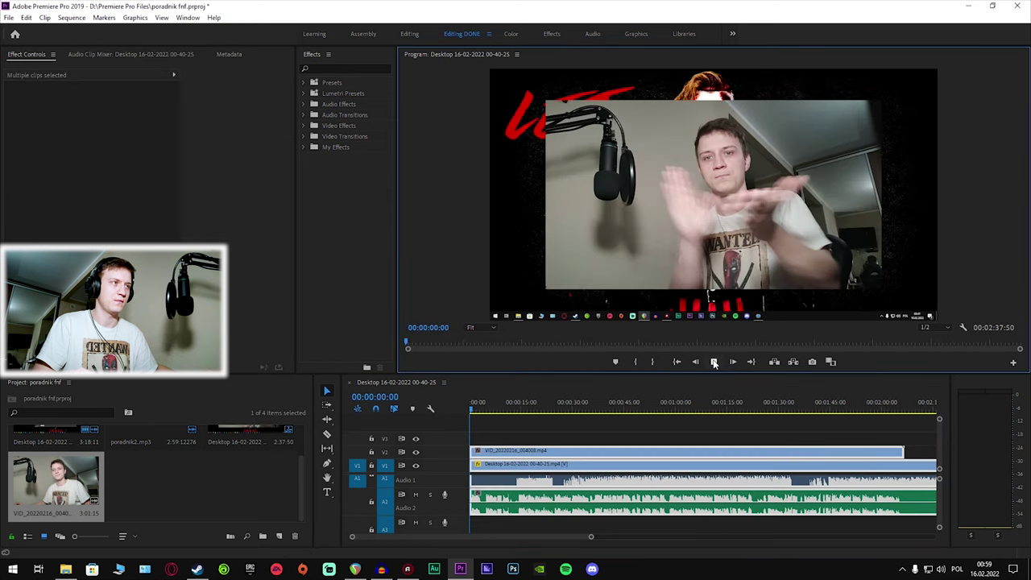
click(713, 361)
click(650, 423)
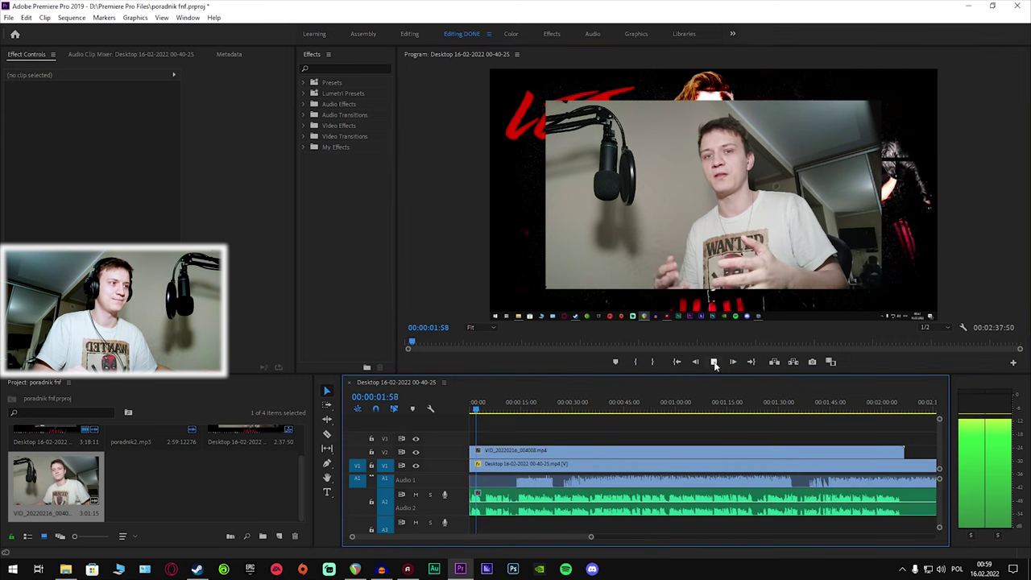
click(713, 361)
click(209, 479)
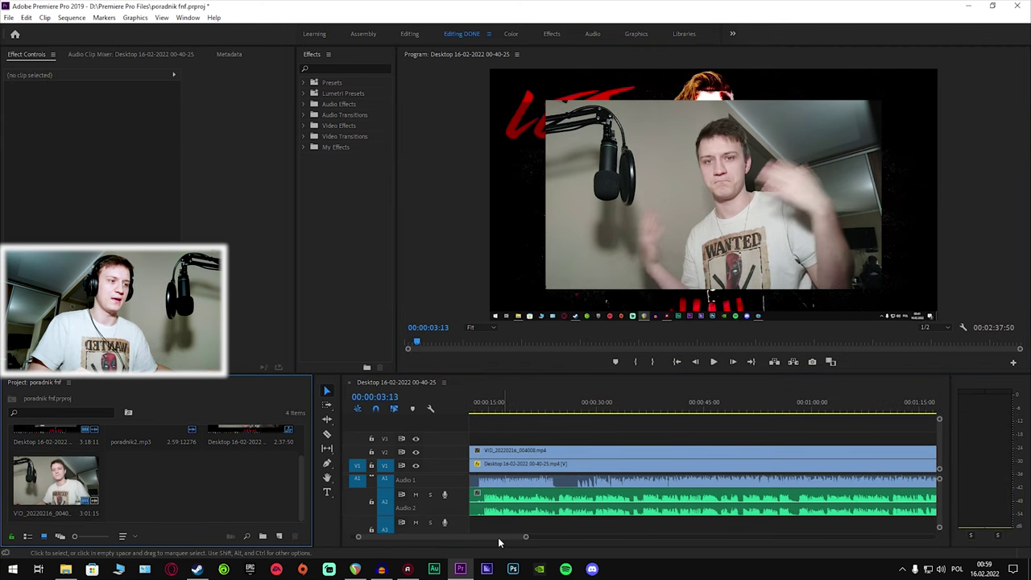
scroll(489, 537, up, 3)
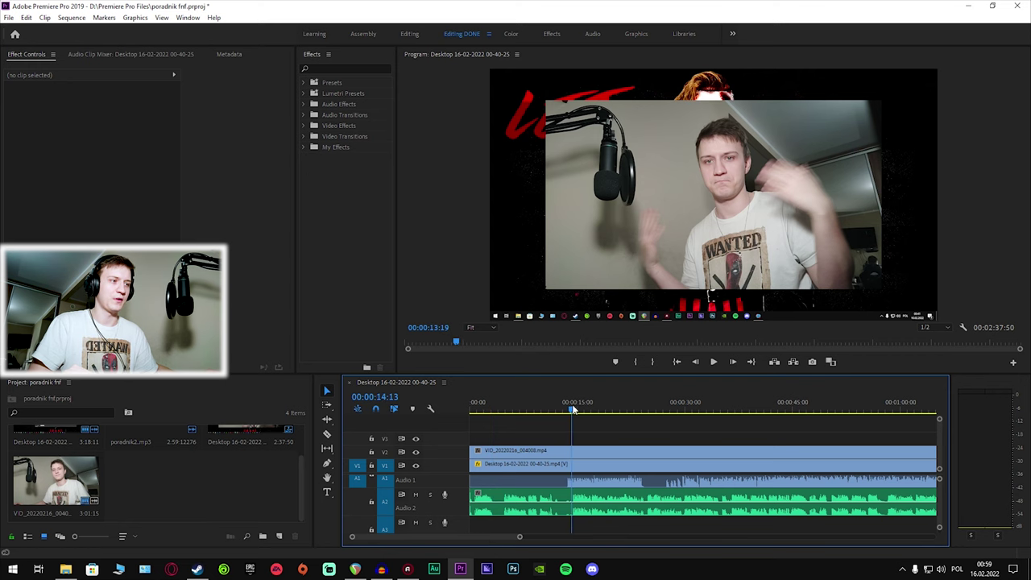
drag(573, 410, 638, 410)
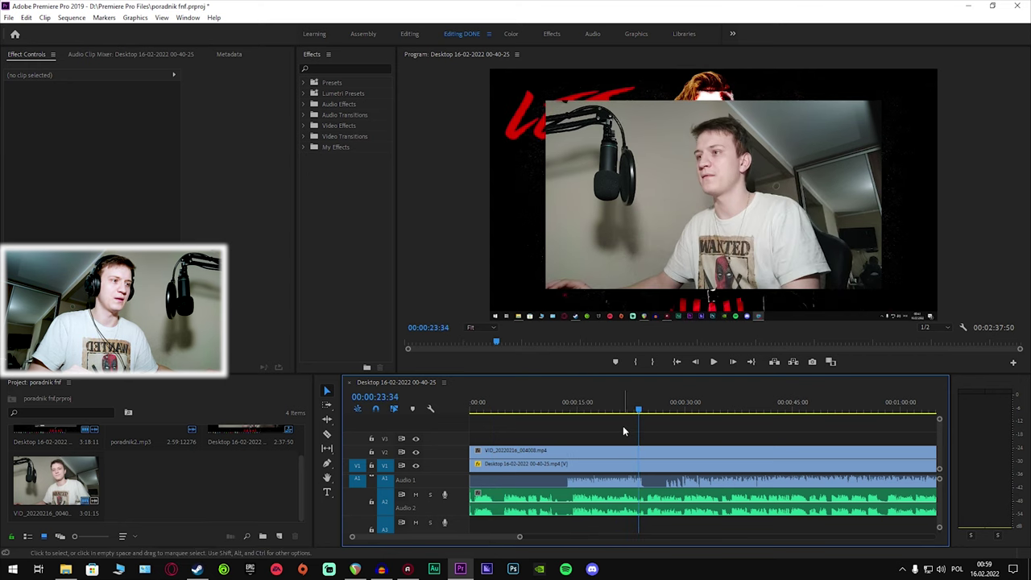
click(574, 450)
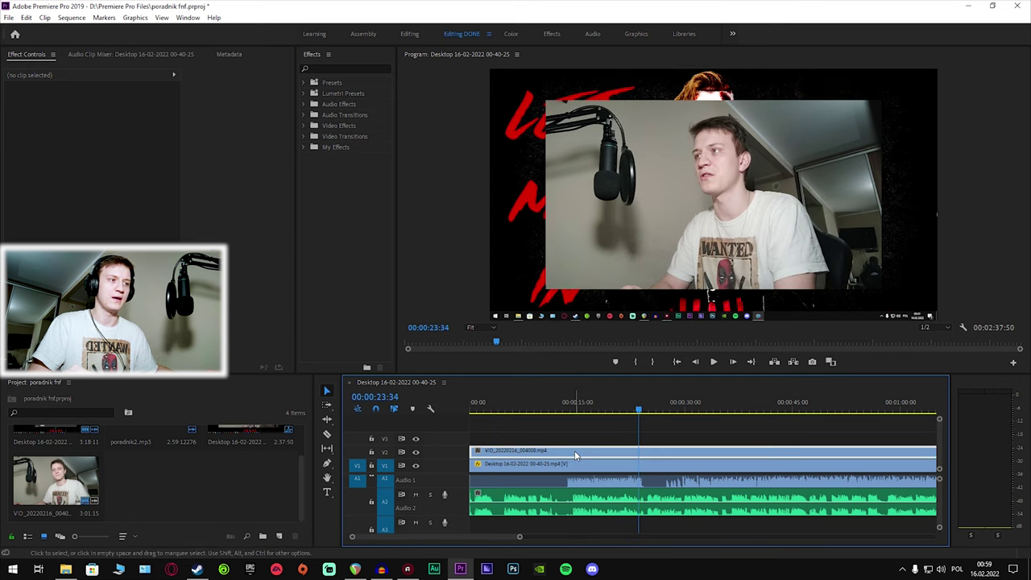
Apply the 'color correction' preset from My Effects to the V2 clip and show Lumetri Basic Correction.
click(304, 146)
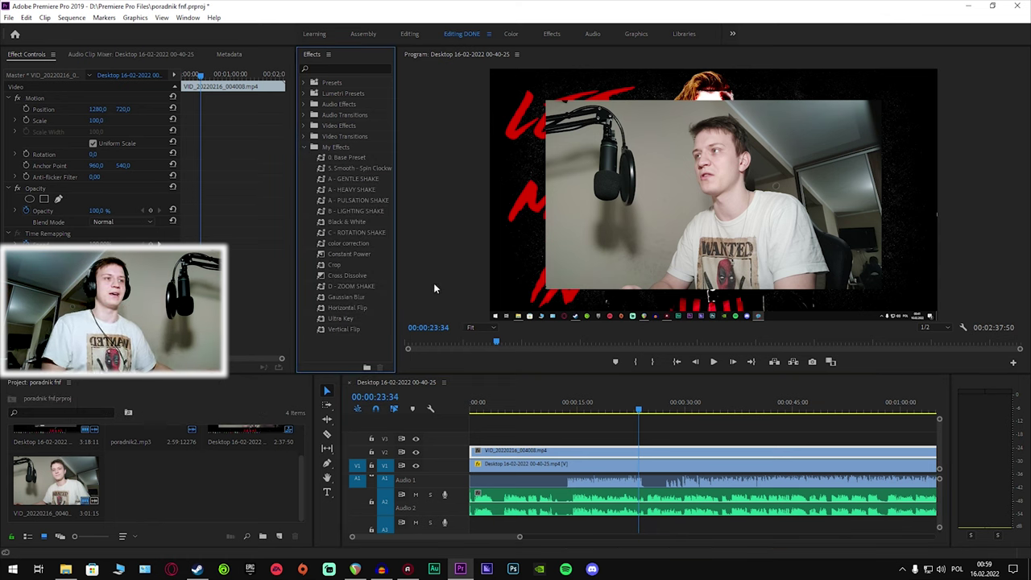
click(335, 242)
drag(349, 247, 619, 451)
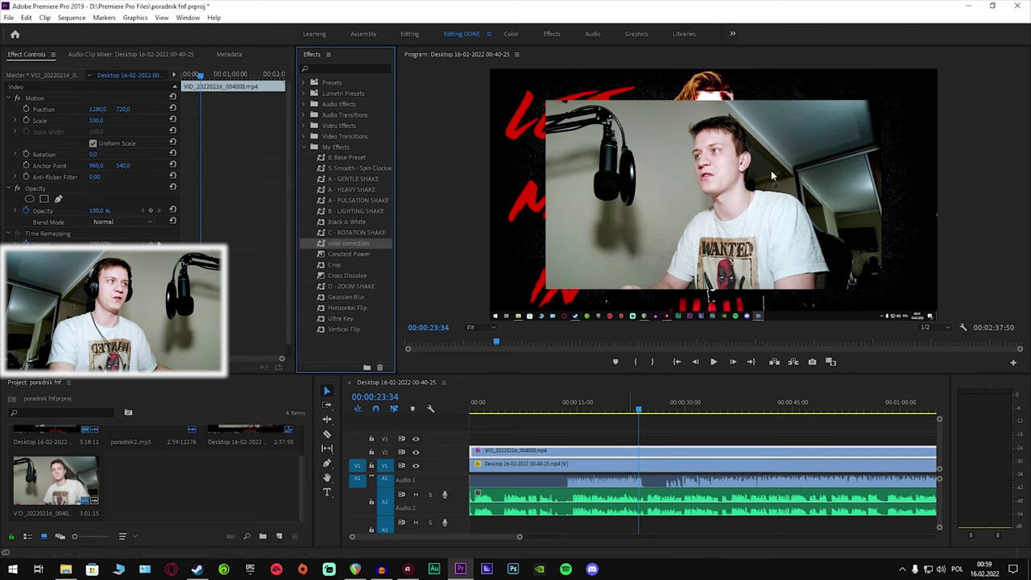
click(513, 35)
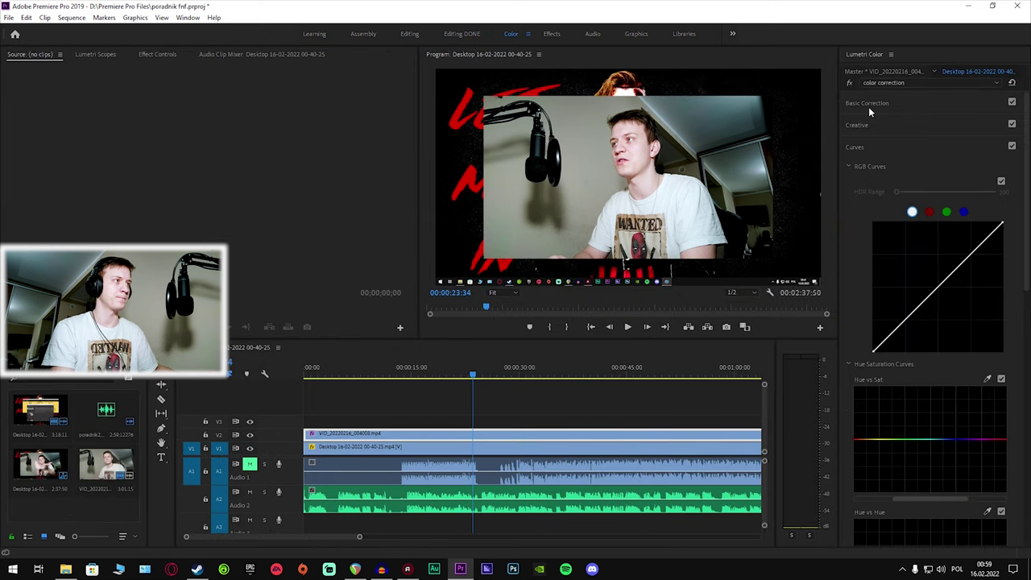
click(868, 104)
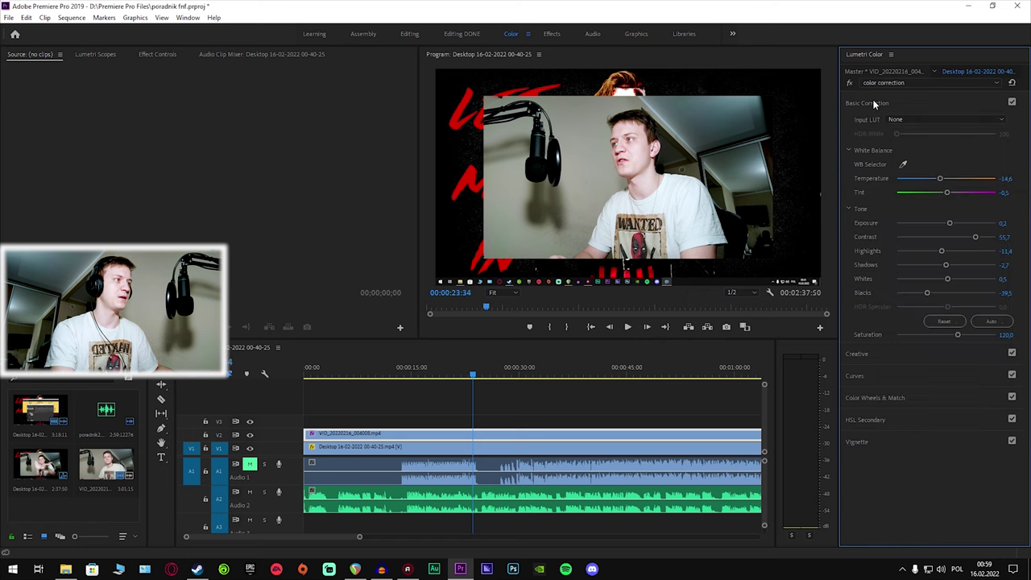
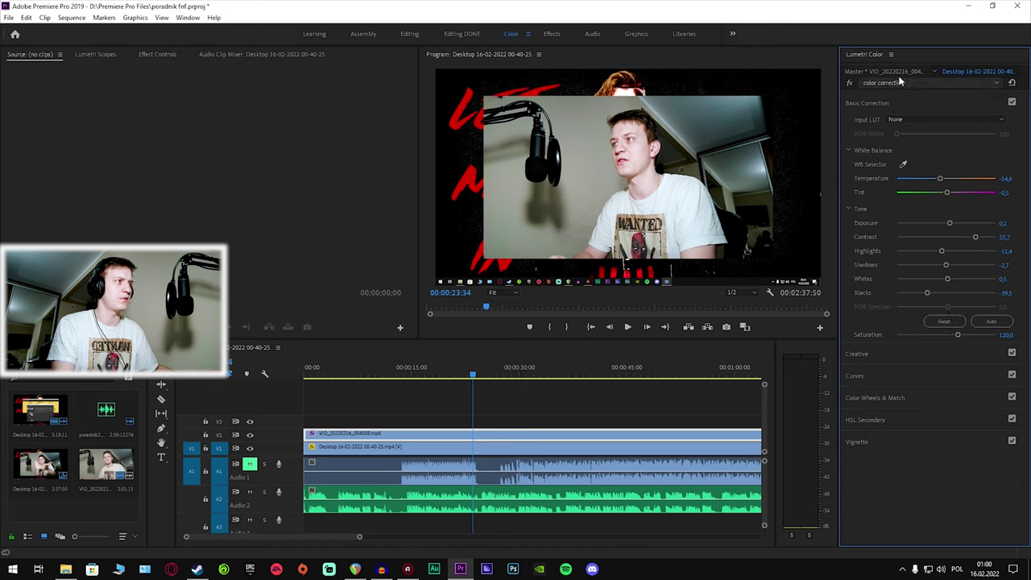
Compare the Lumetri correction on and off, then switch to the Editing DONE workspace.
click(851, 81)
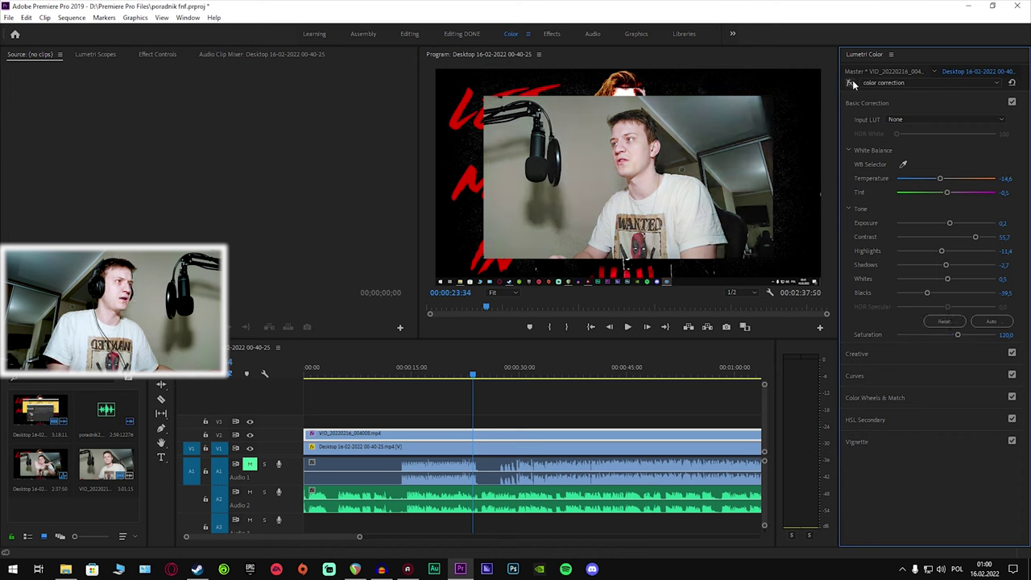
click(851, 81)
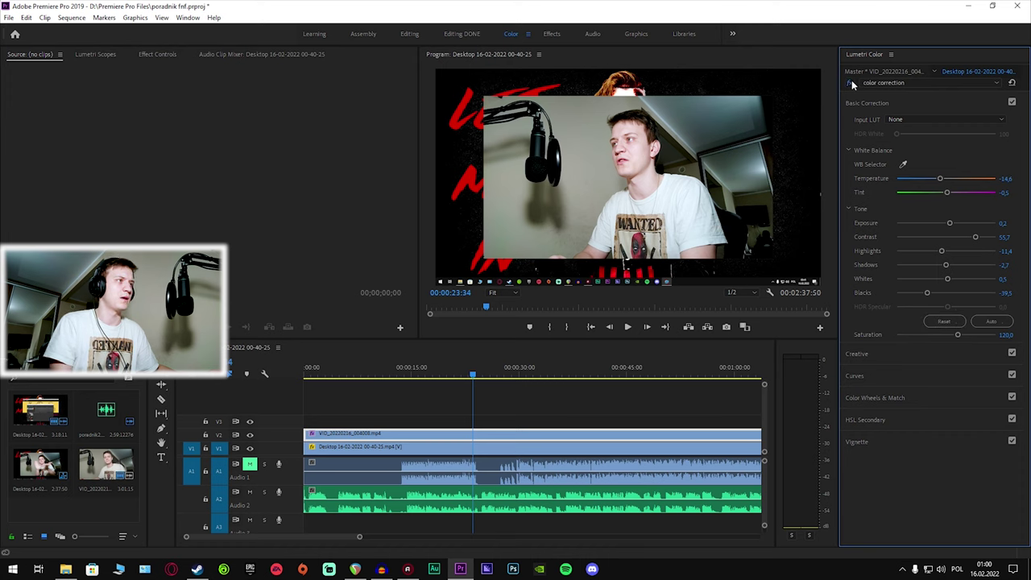
click(891, 54)
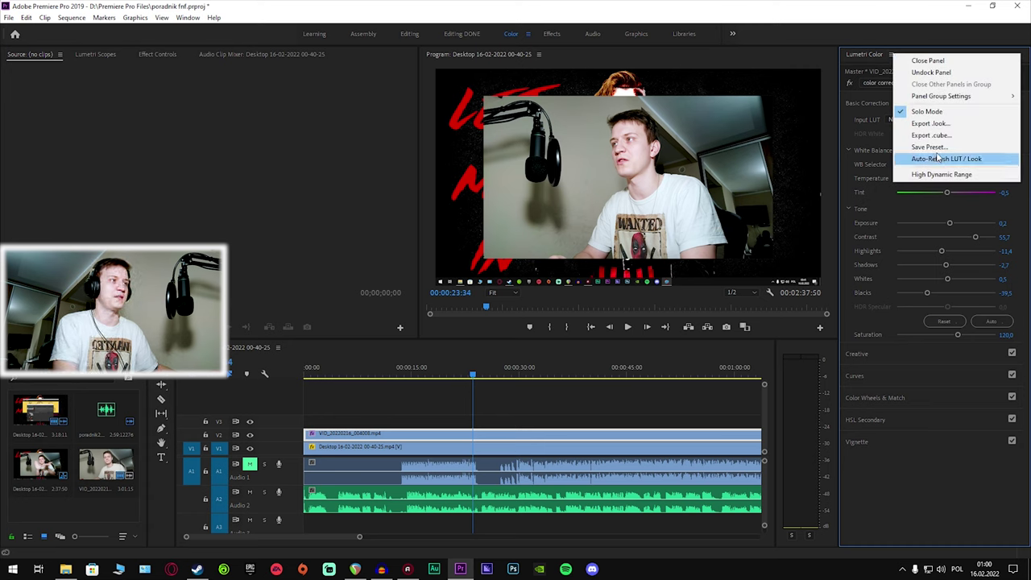
click(874, 54)
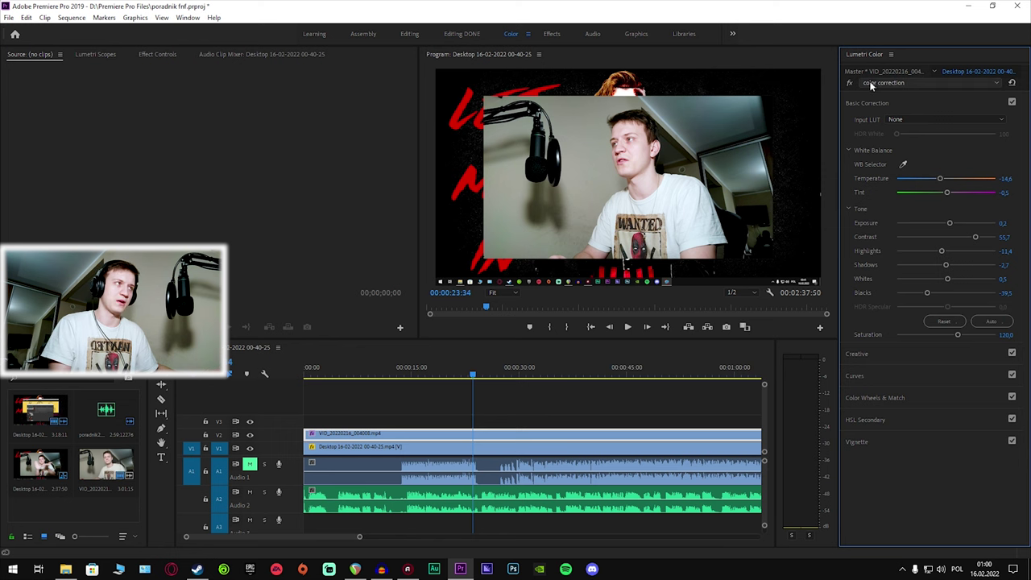
click(470, 35)
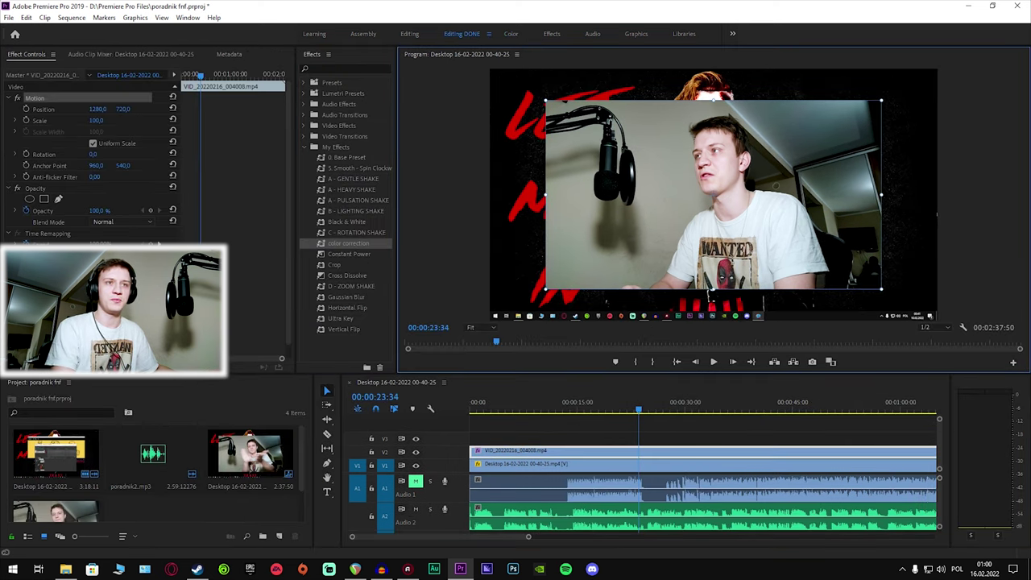
Apply Crop to the V2 webcam clip and crop its left and right edges inward.
drag(348, 243, 159, 243)
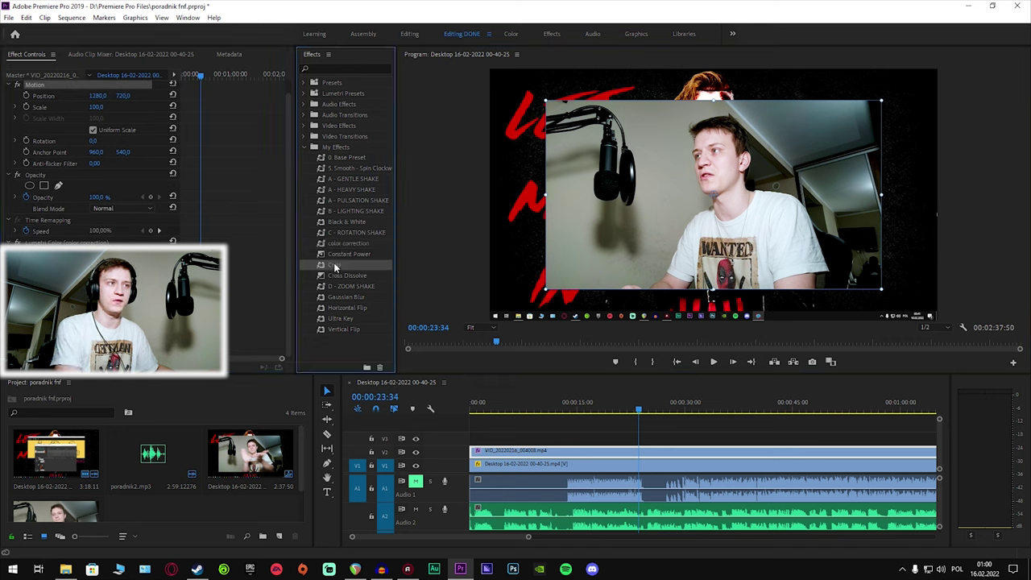
drag(334, 267, 645, 452)
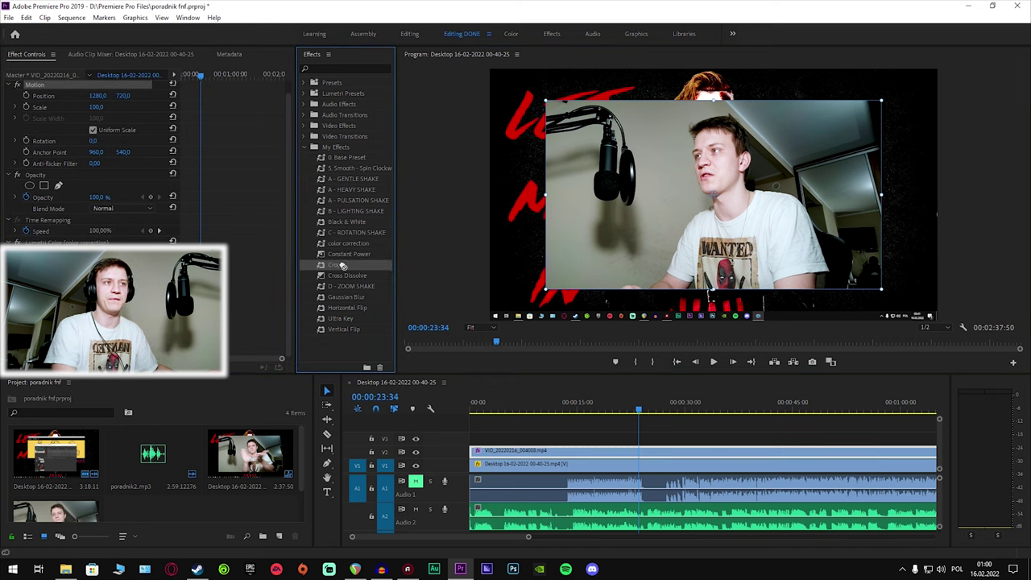
drag(585, 441, 586, 453)
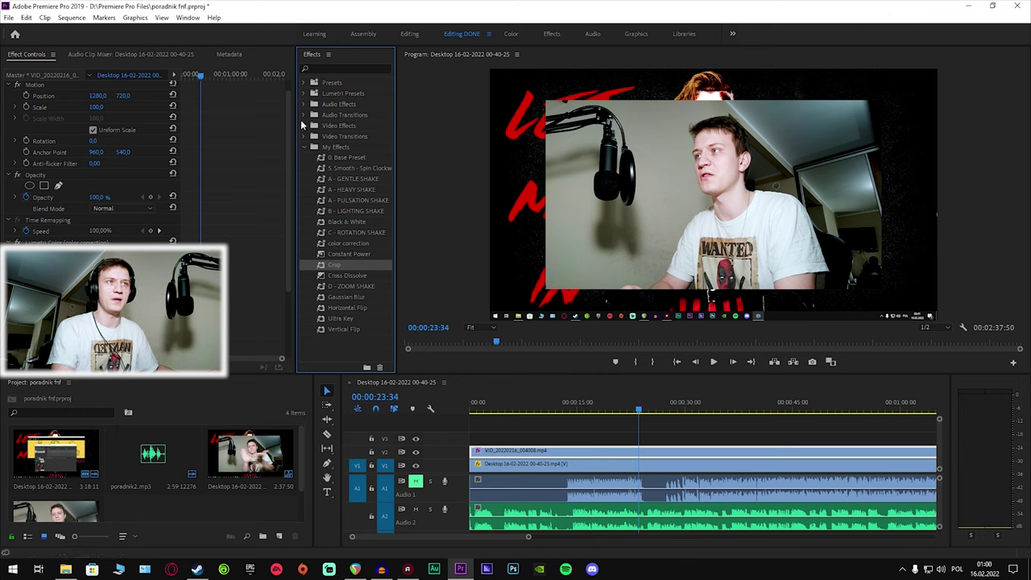
click(335, 67)
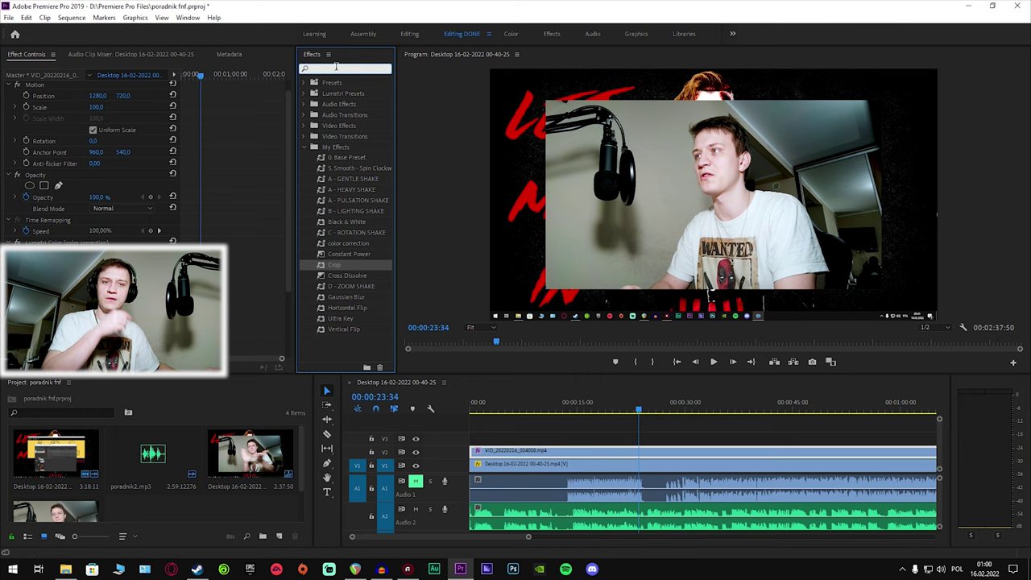
scroll(37, 264, down, 3)
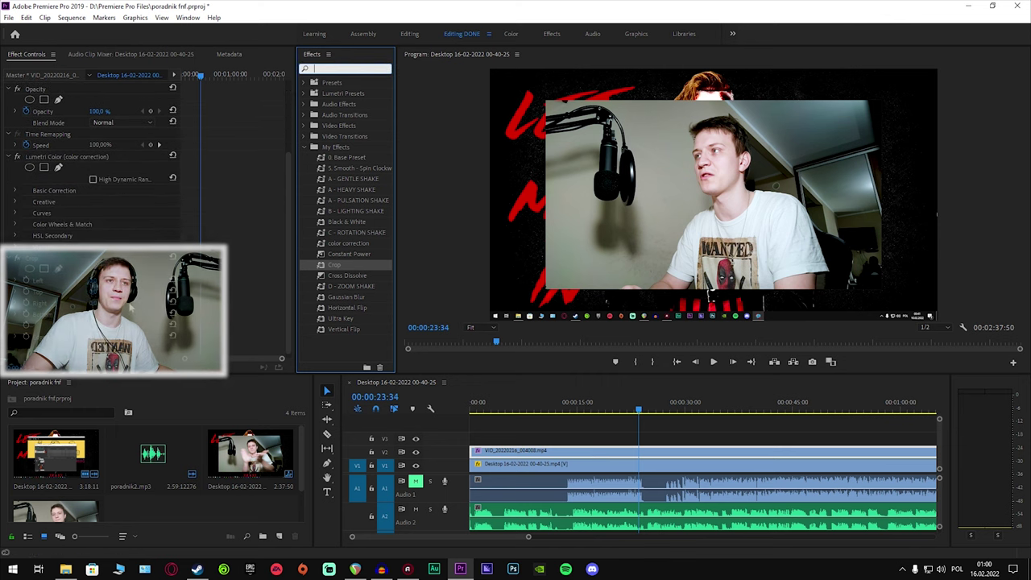
click(37, 264)
drag(545, 196, 637, 195)
drag(886, 194, 793, 193)
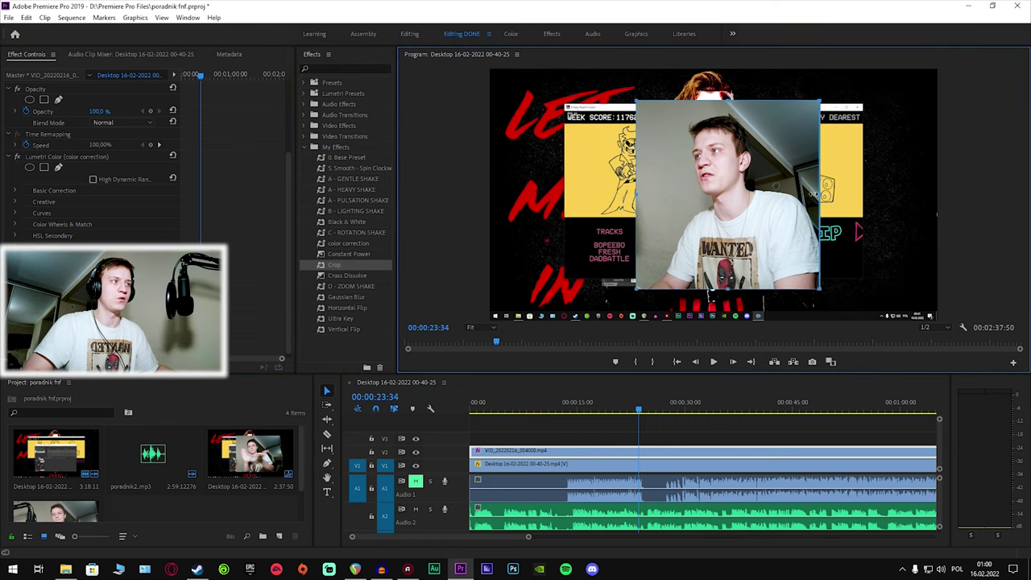
Scale the webcam to 52.4 and move it over the gameplay's right side.
click(706, 431)
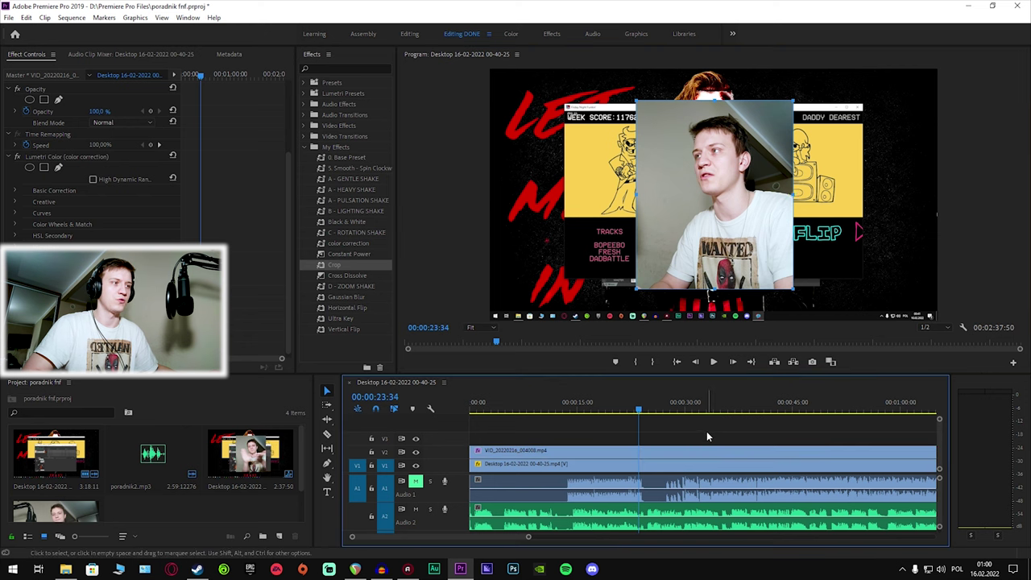
click(622, 208)
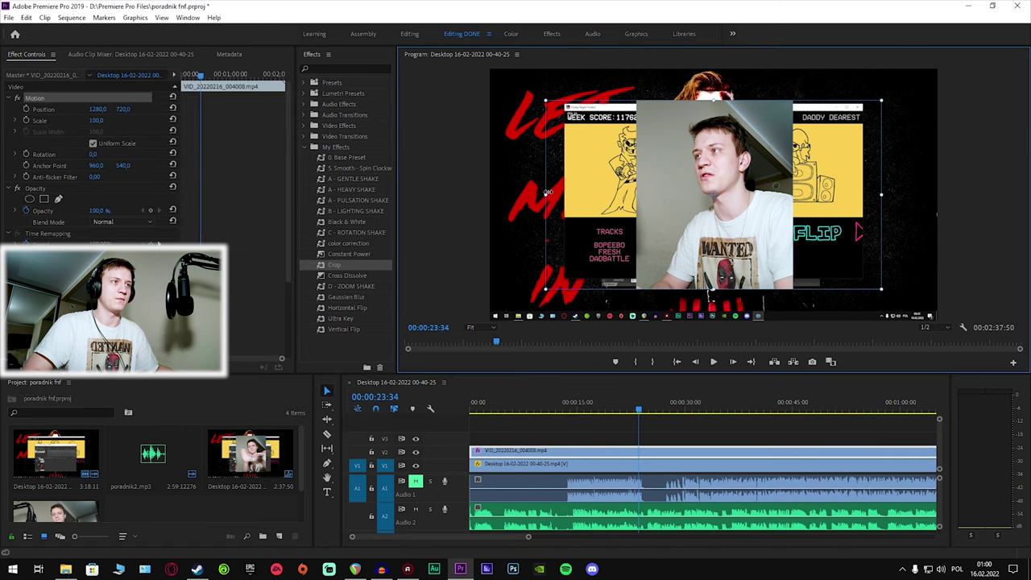
drag(546, 193, 626, 193)
drag(696, 216, 865, 213)
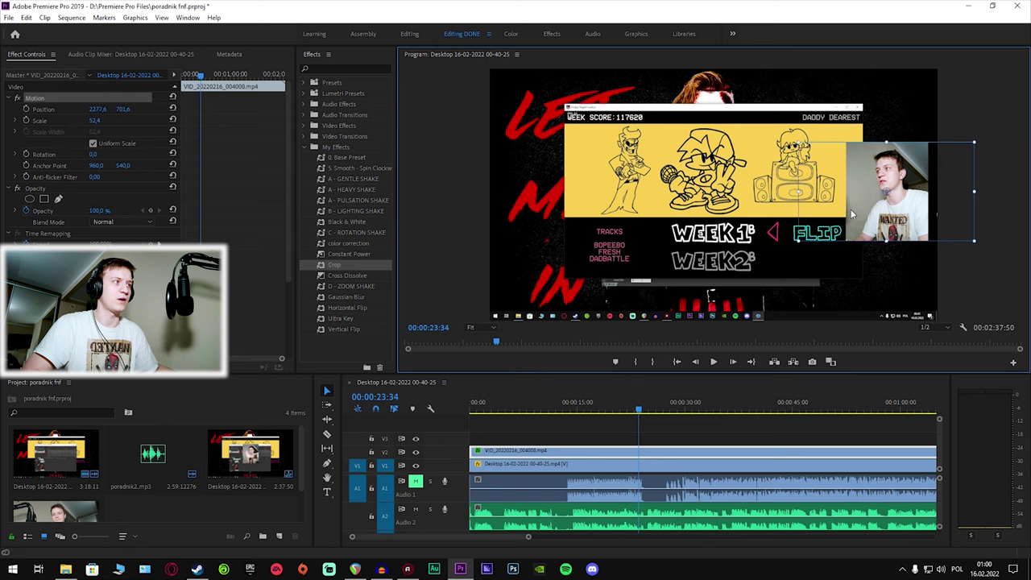
click(739, 427)
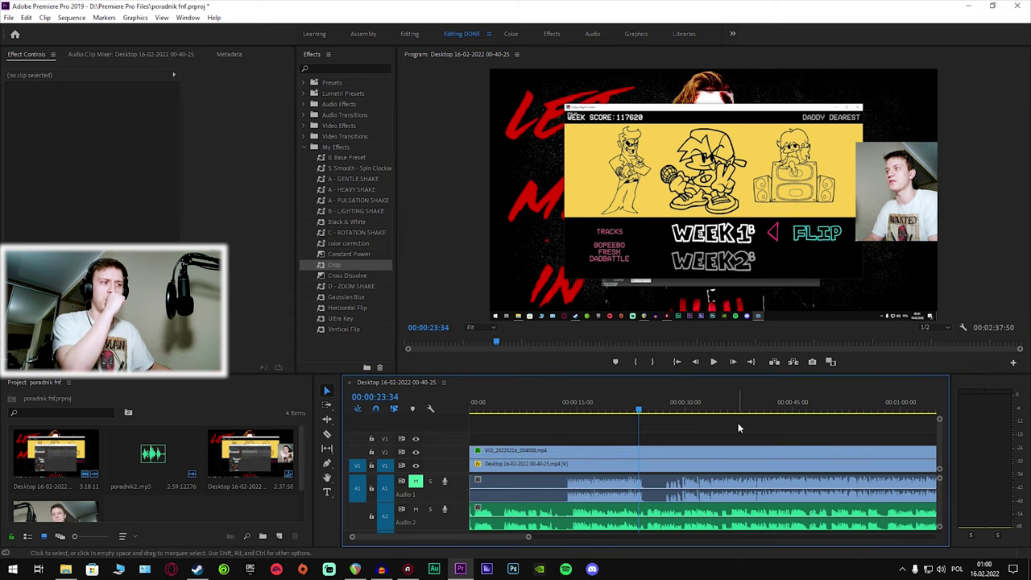
Crop the V1 gameplay clip about 17% on each side (16.9 left, 16.8 top, 16.7 right, 17.5 bottom).
click(660, 207)
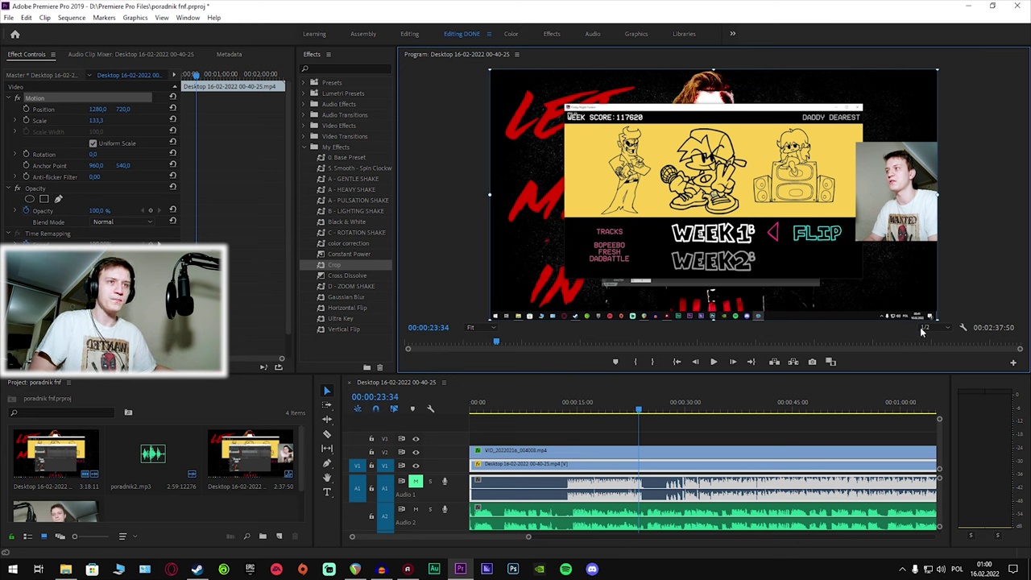
mouse_move(345, 268)
mouse_down()
mouse_move(659, 464)
mouse_move(636, 467)
mouse_up()
scroll(97, 161, down, 3)
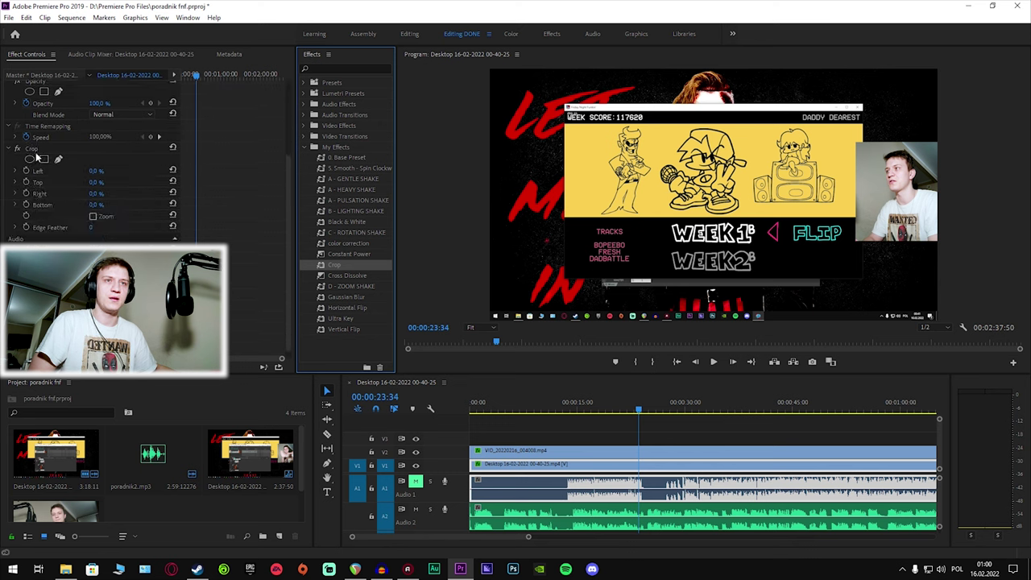
click(32, 149)
drag(490, 194, 567, 194)
drag(750, 70, 751, 111)
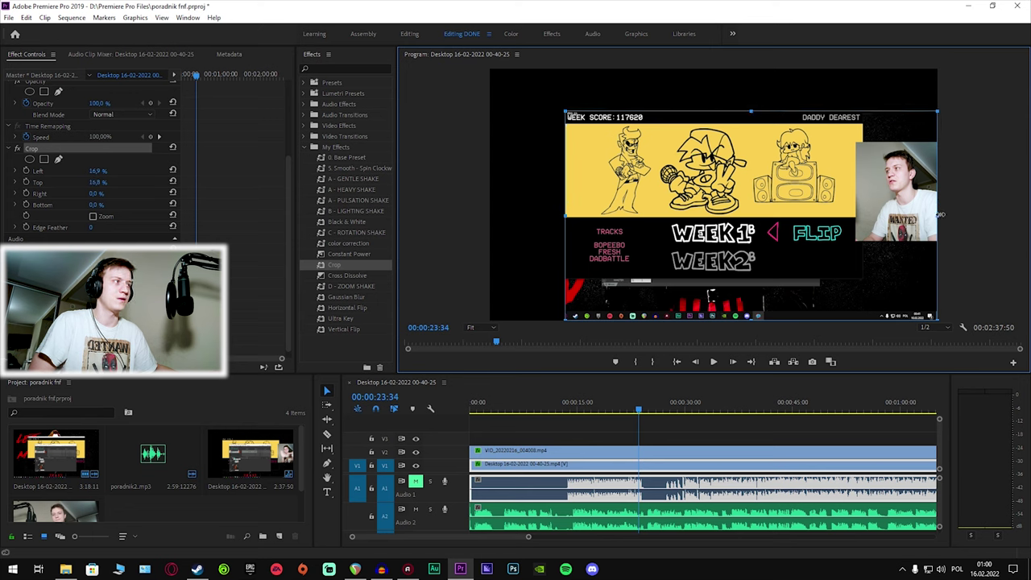
drag(939, 214, 861, 209)
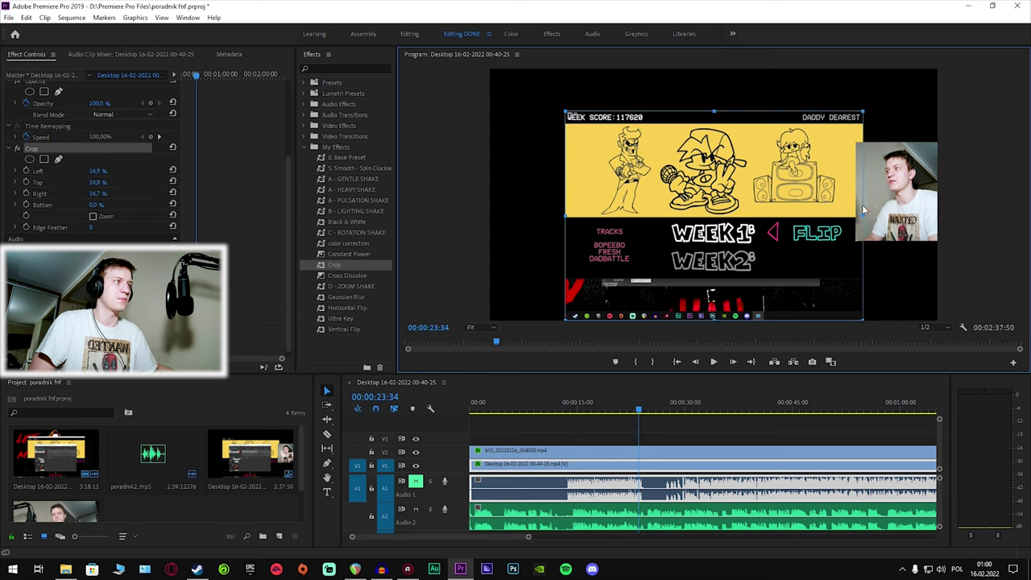
drag(715, 319, 715, 277)
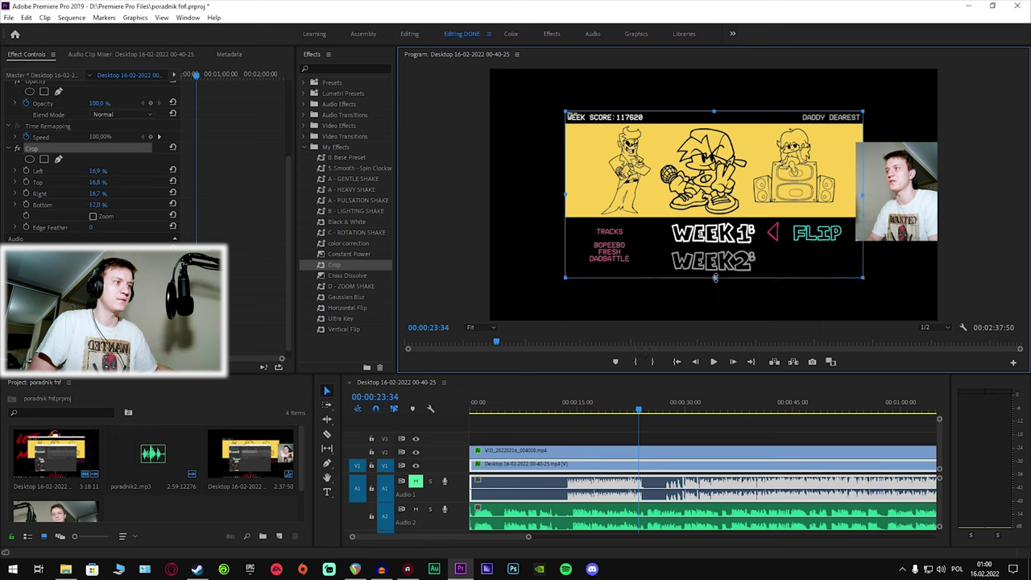
click(741, 409)
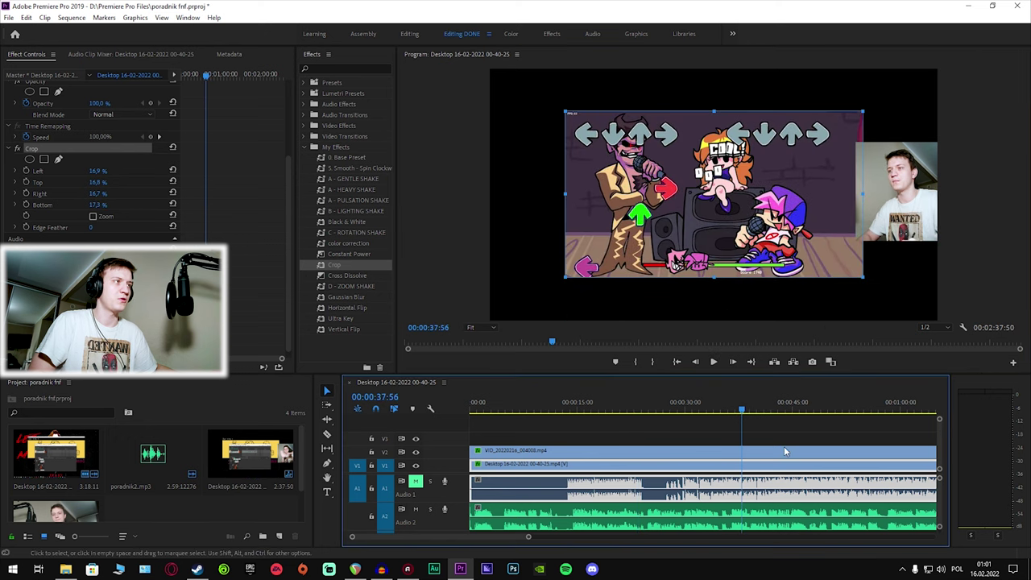
Scale the gameplay to 203.8 at position 1280, 726.1 so the cropped game fills the frame.
click(721, 464)
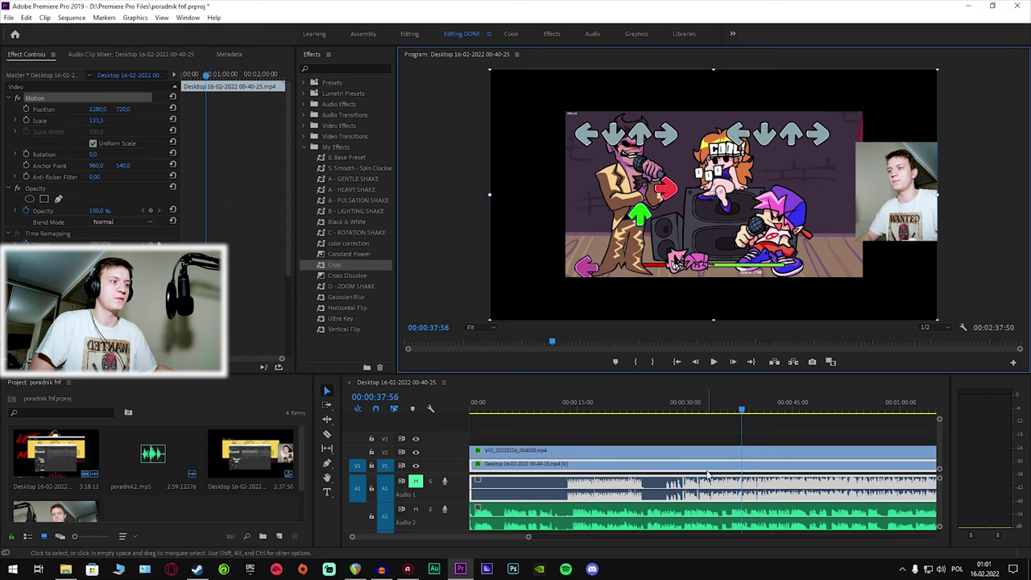
drag(489, 195, 377, 193)
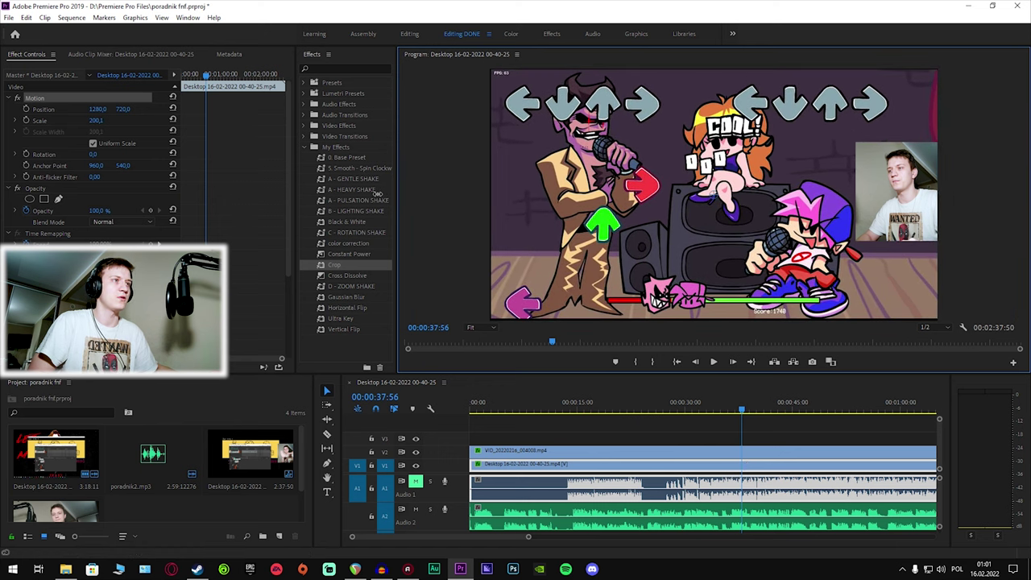
drag(376, 193, 403, 198)
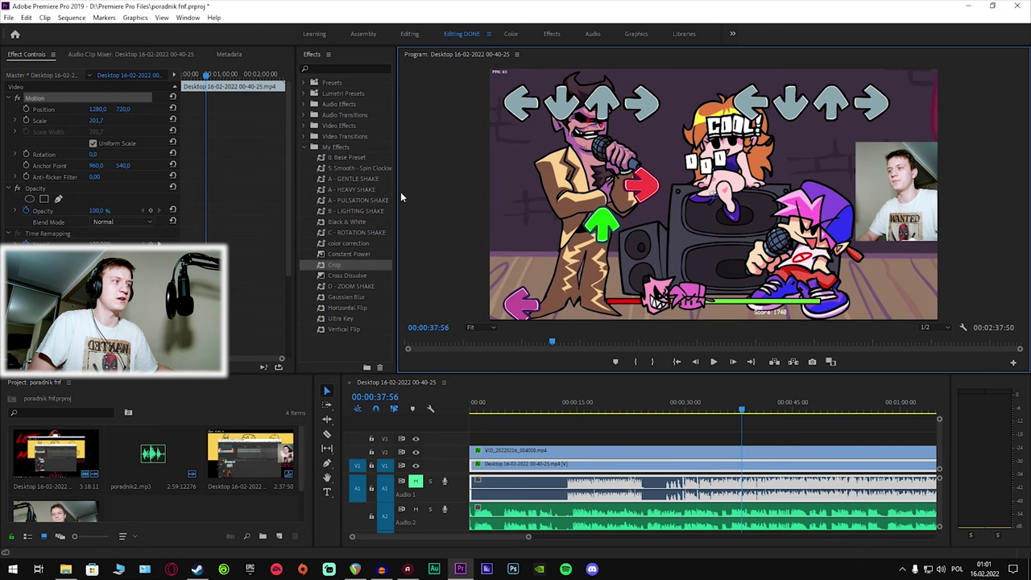
drag(682, 244, 681, 240)
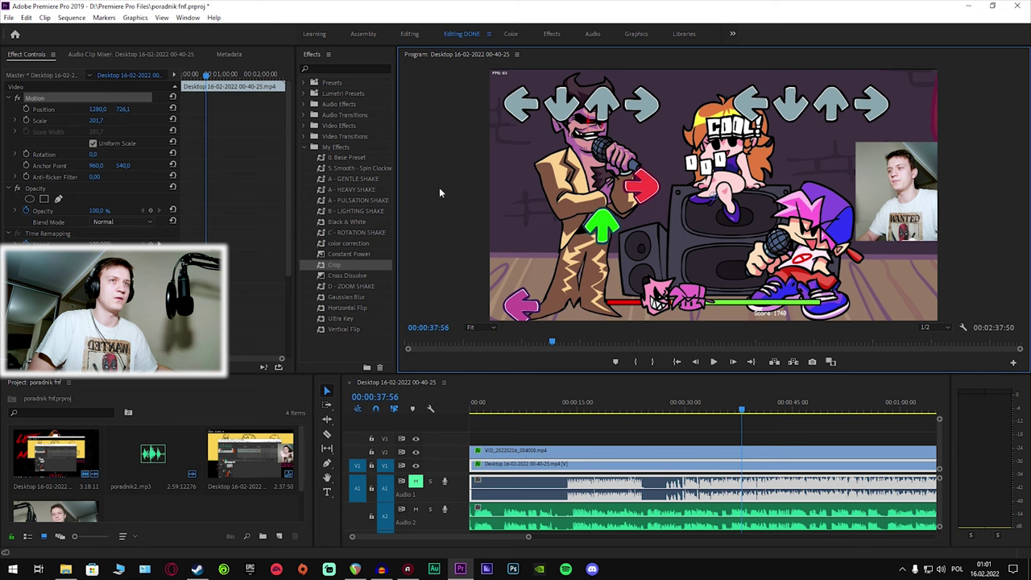
click(477, 327)
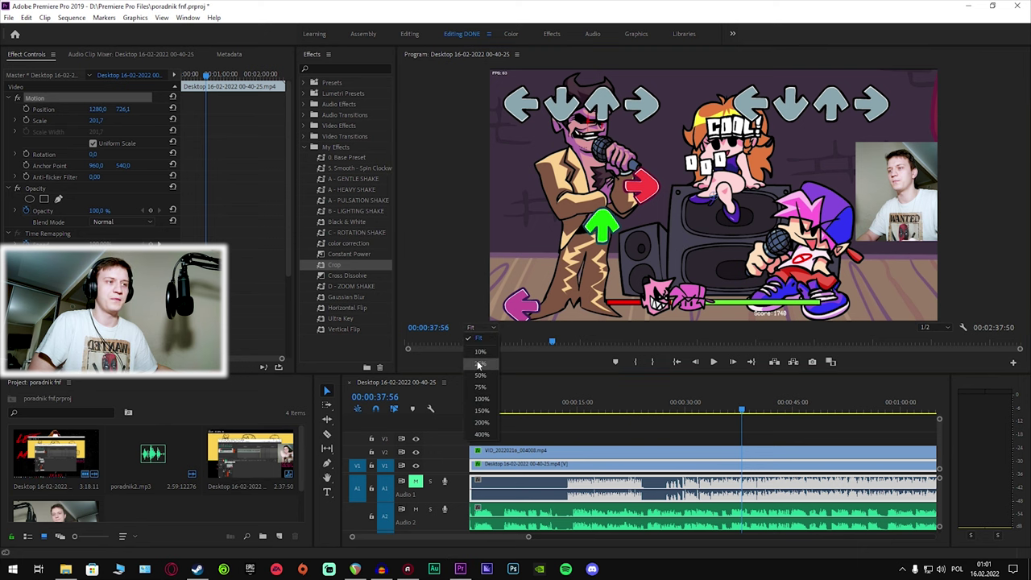
click(478, 364)
drag(452, 193, 448, 194)
Fit the Program preview to the monitor and zoom the timeline out to the whole sequence.
click(474, 328)
click(475, 338)
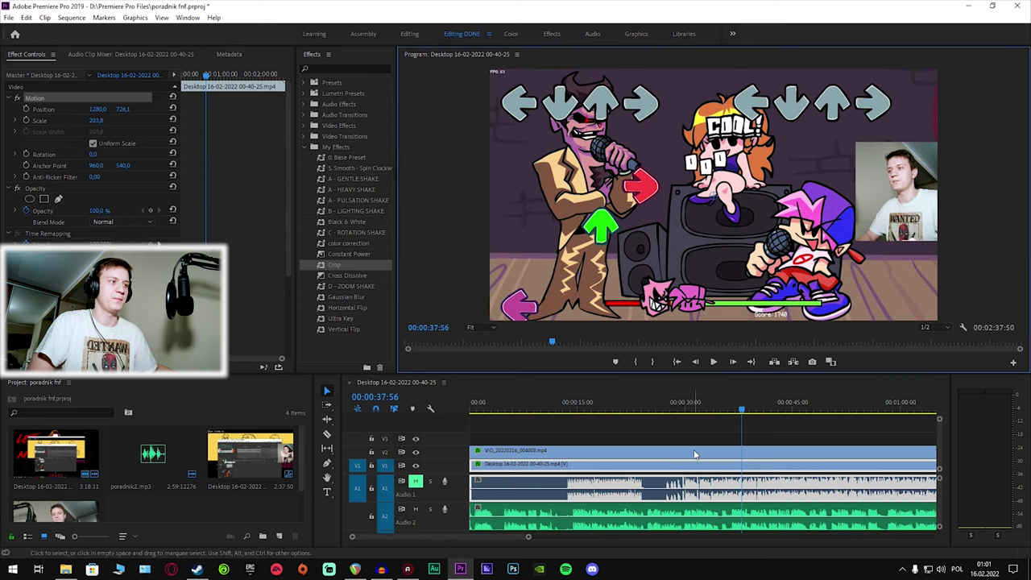
click(758, 433)
key(minus)
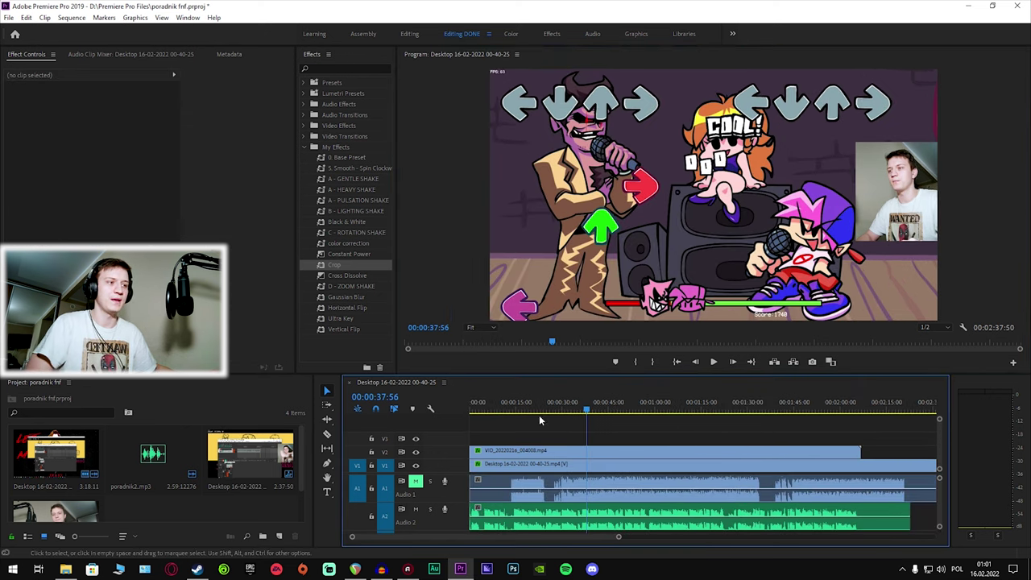
Razor-cut all tracks at 00:00:27:29.
drag(563, 407, 555, 407)
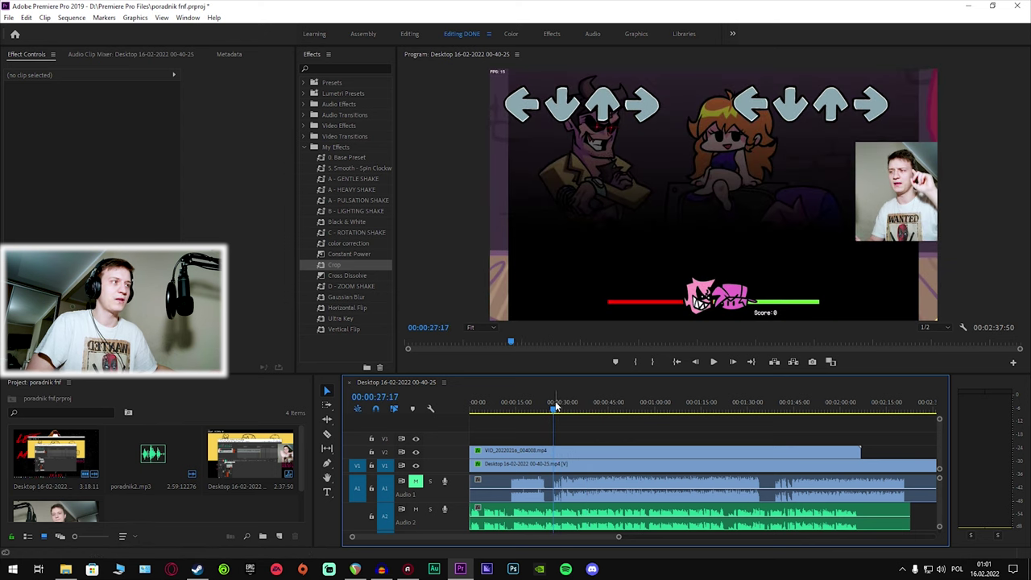
key(equal)
key(equal)
key(equal)
click(640, 410)
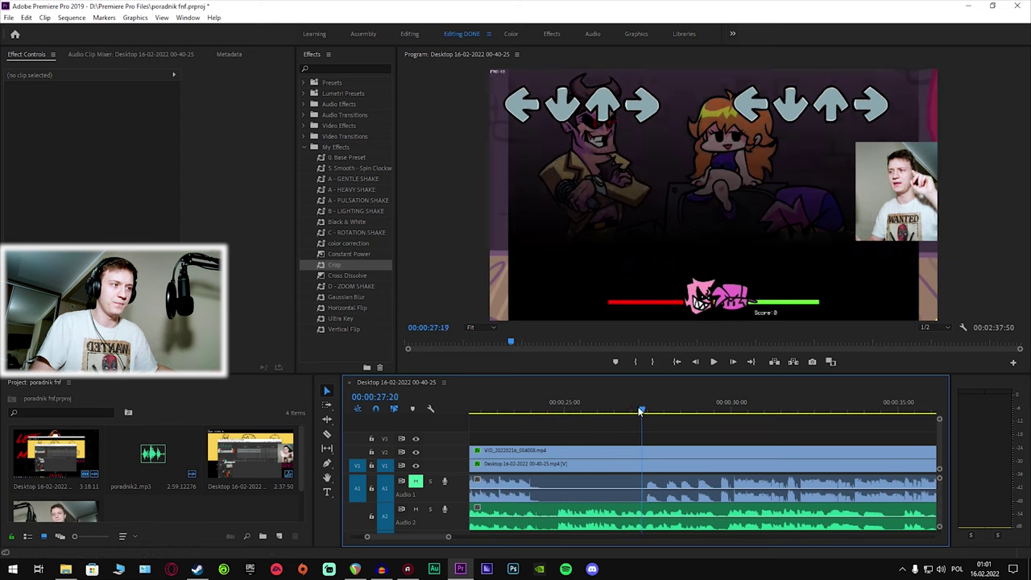
drag(641, 411, 646, 410)
click(327, 434)
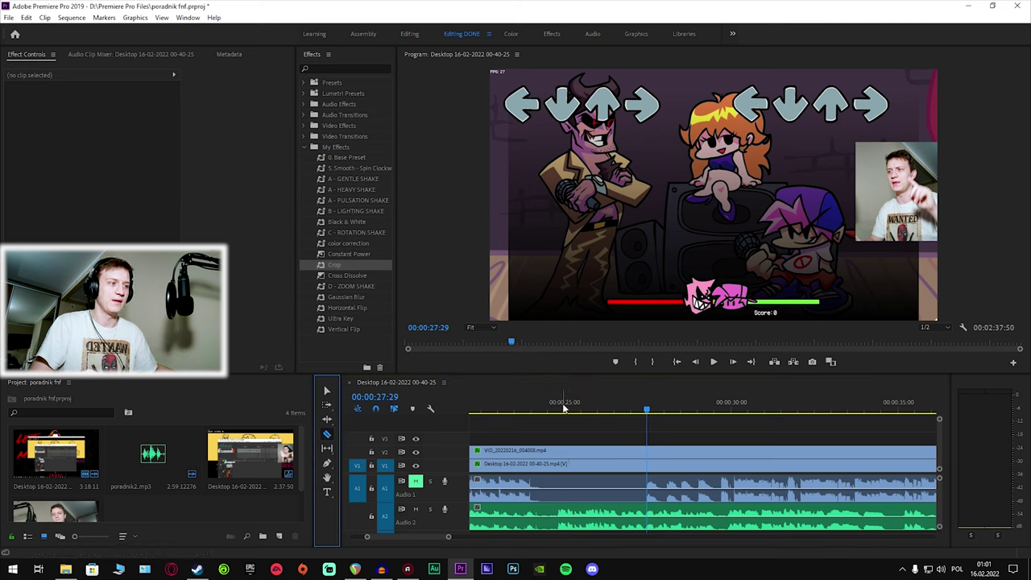
shift+click(650, 507)
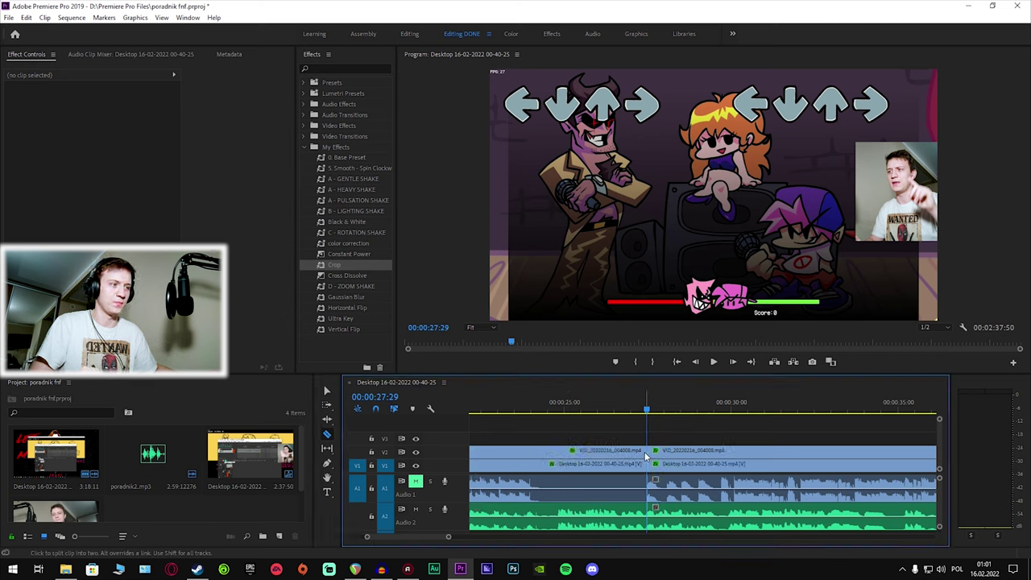
Delete the footage before the cut and move the remaining clips to start at 00:00.
click(326, 390)
drag(563, 425, 483, 530)
key(Delete)
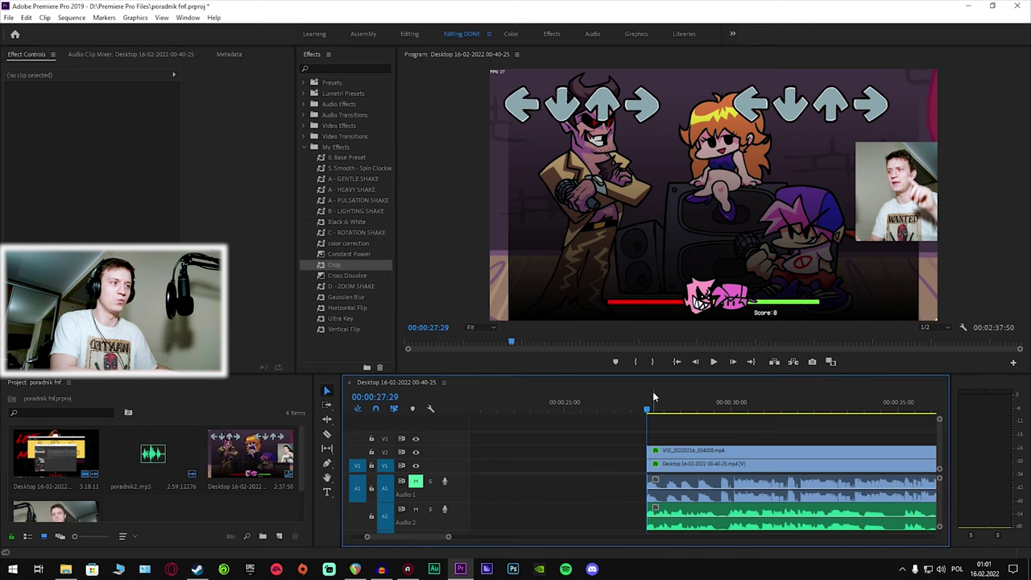
key(Home)
key(minus)
key(minus)
drag(579, 444, 658, 424)
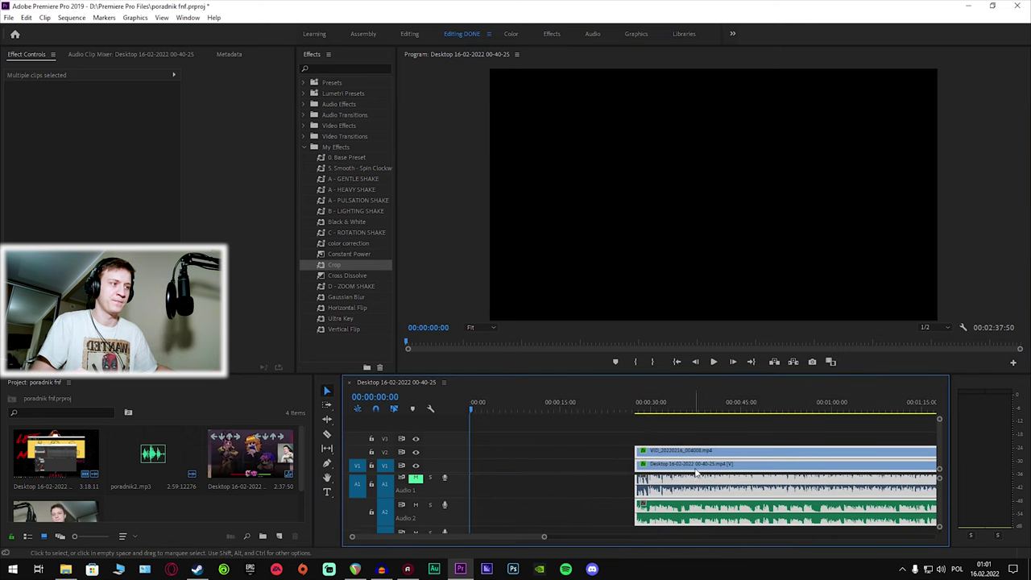
drag(701, 453, 483, 453)
click(710, 362)
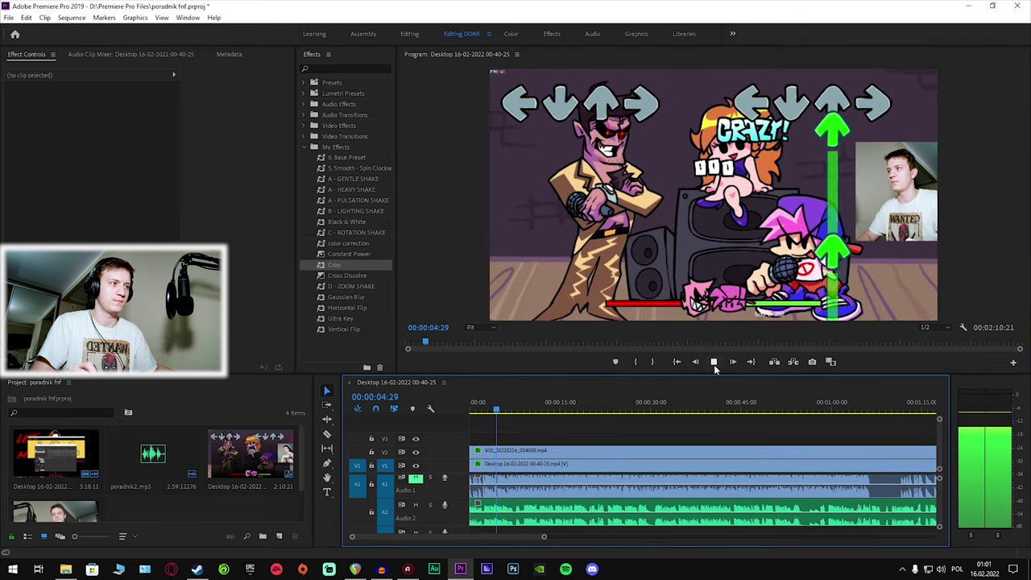
Unmute the A1 gameplay audio and inspect the Desktop clip's Crop settings.
click(714, 364)
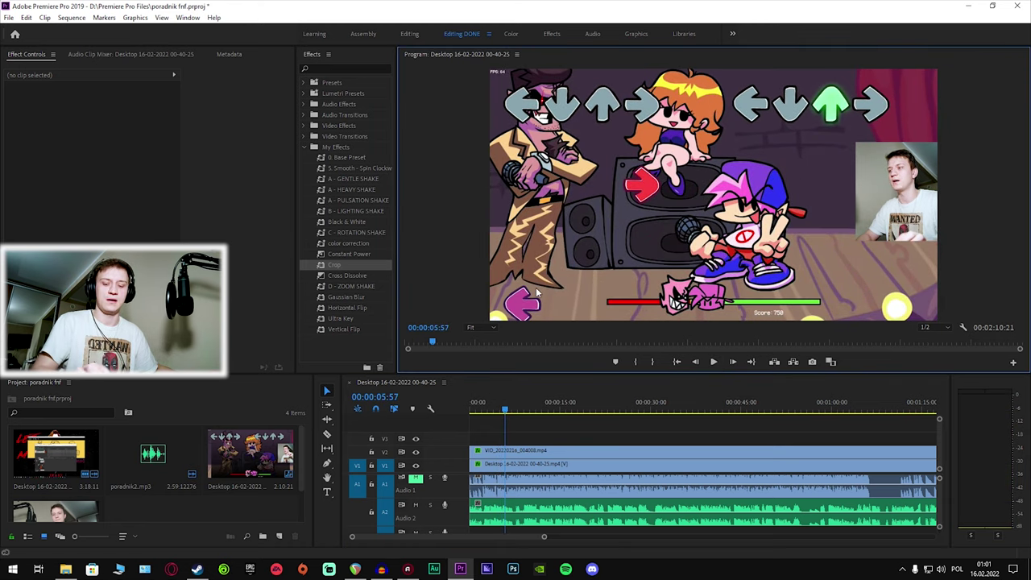
click(417, 481)
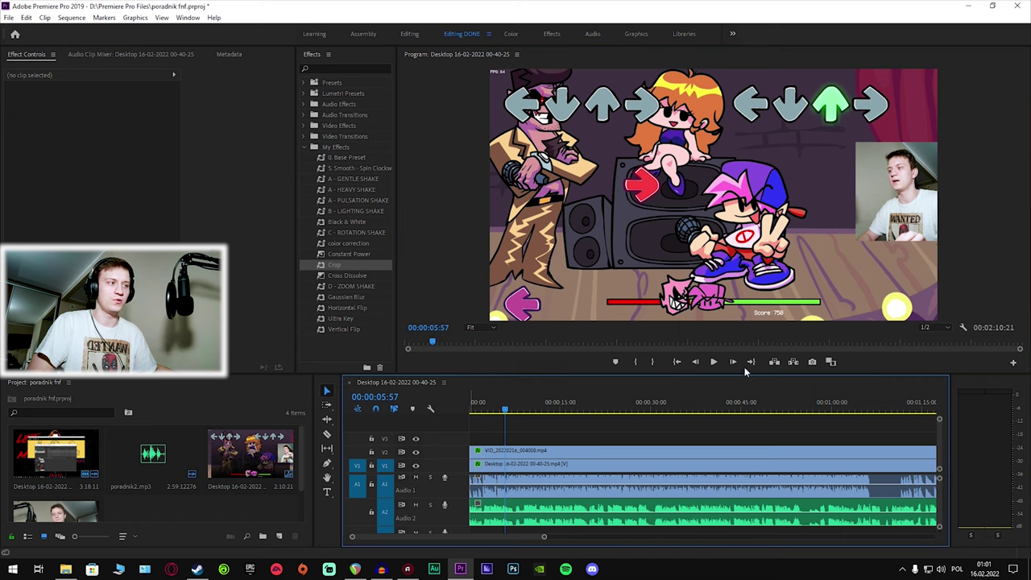
click(713, 362)
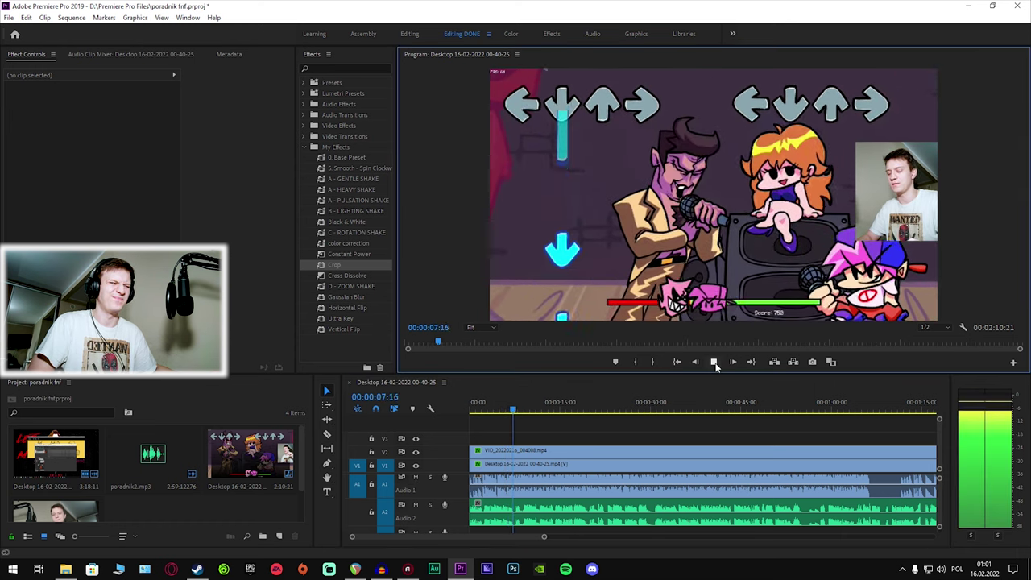
click(554, 468)
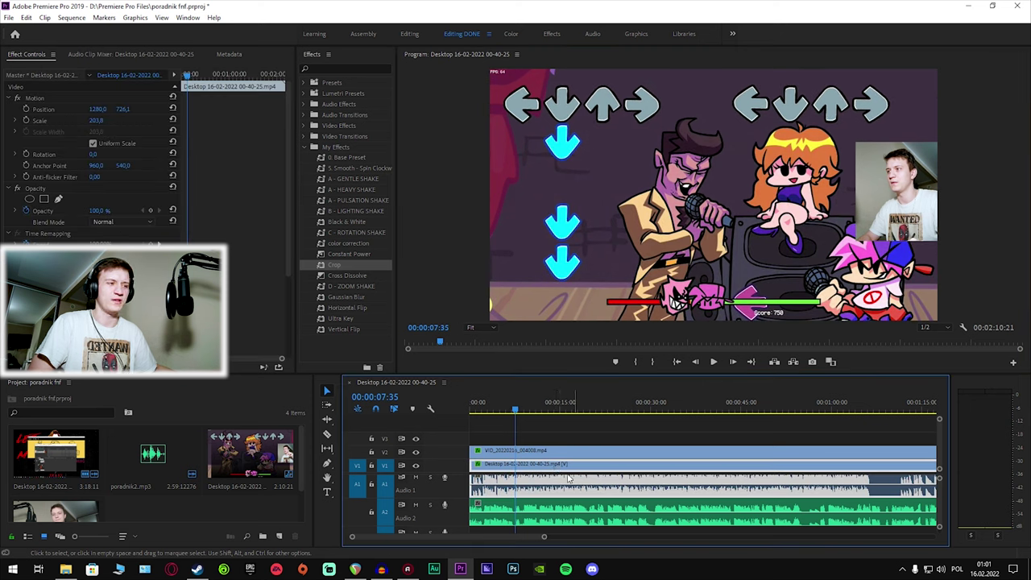
drag(334, 264, 579, 468)
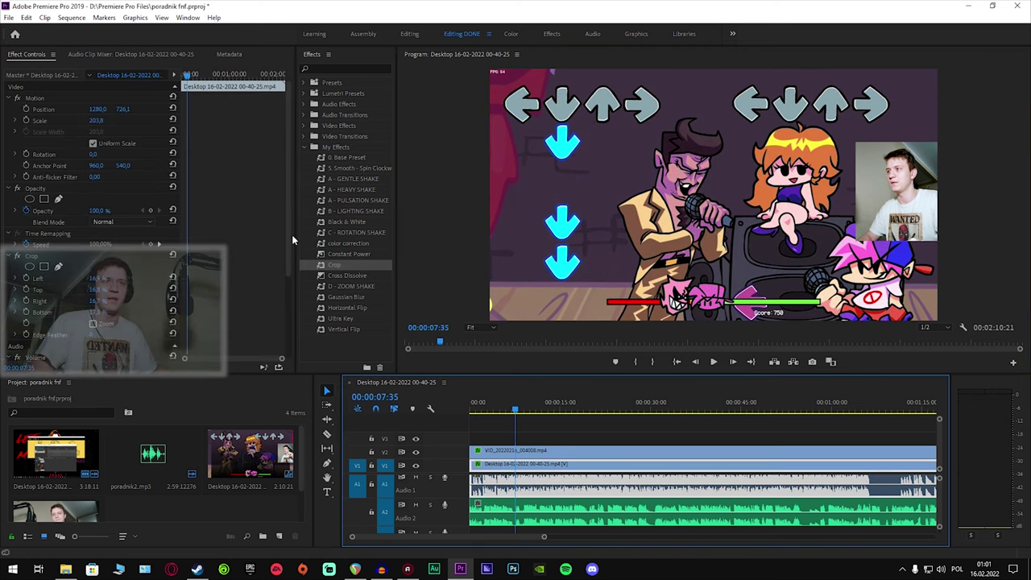
drag(292, 239, 292, 279)
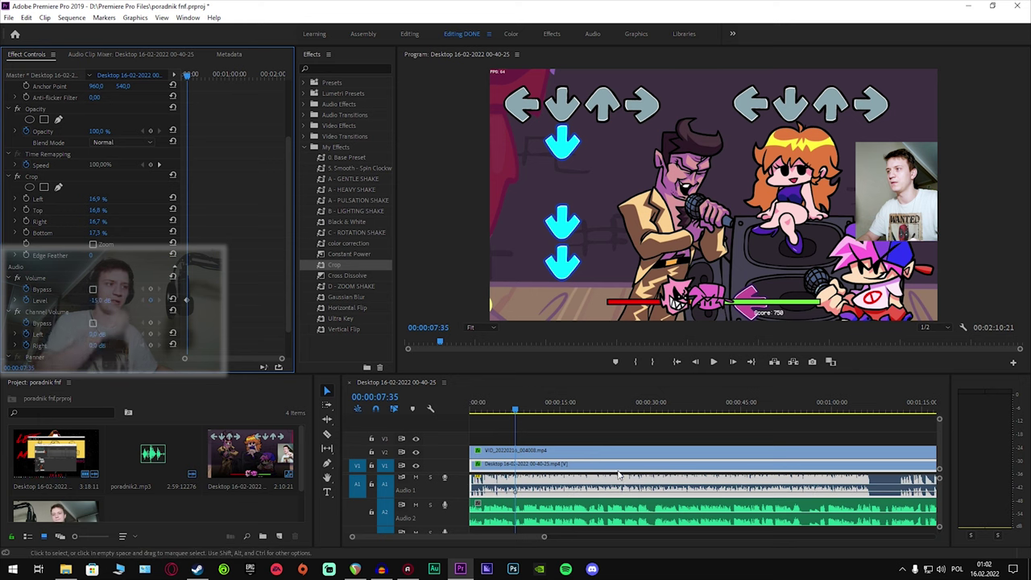
click(617, 435)
Play the trimmed sequence again while checking the gameplay clip in Effect Controls.
click(712, 363)
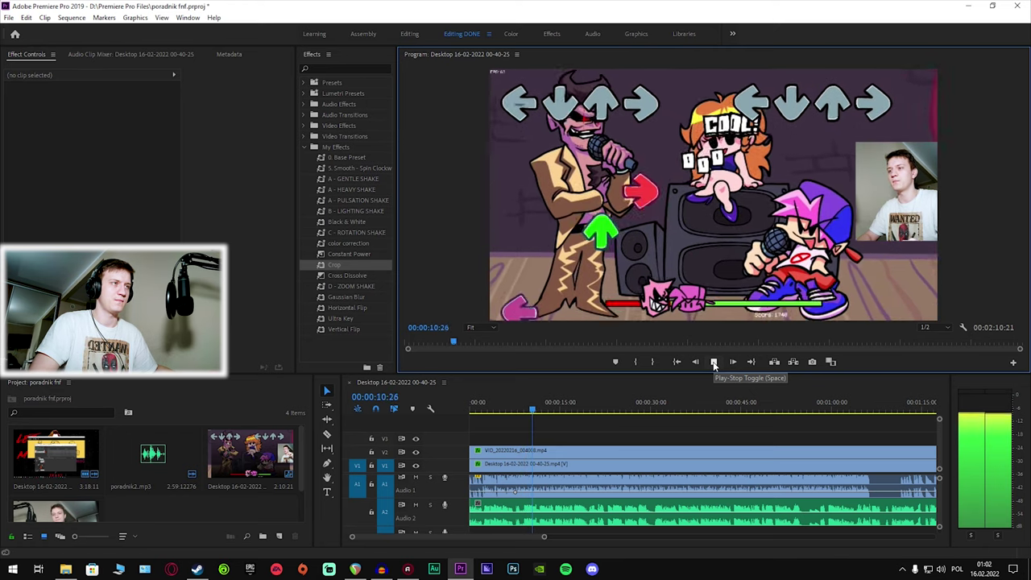
click(714, 362)
click(580, 464)
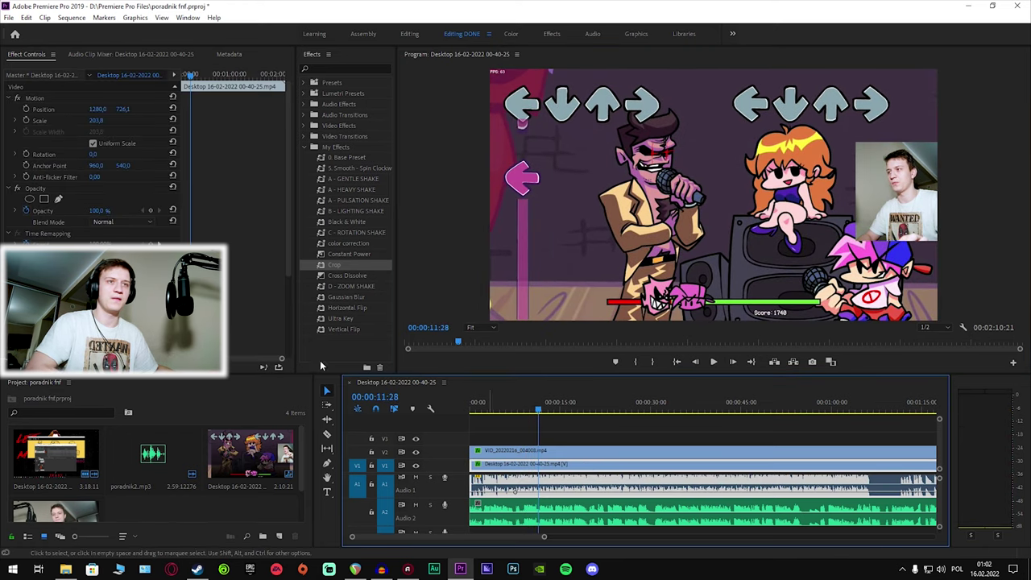
key(shift+5)
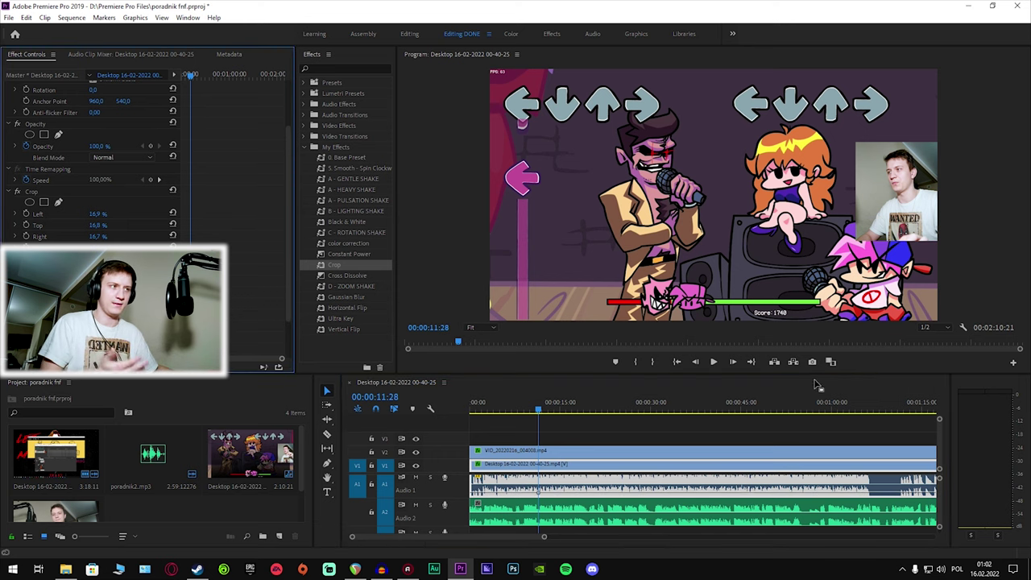
click(713, 361)
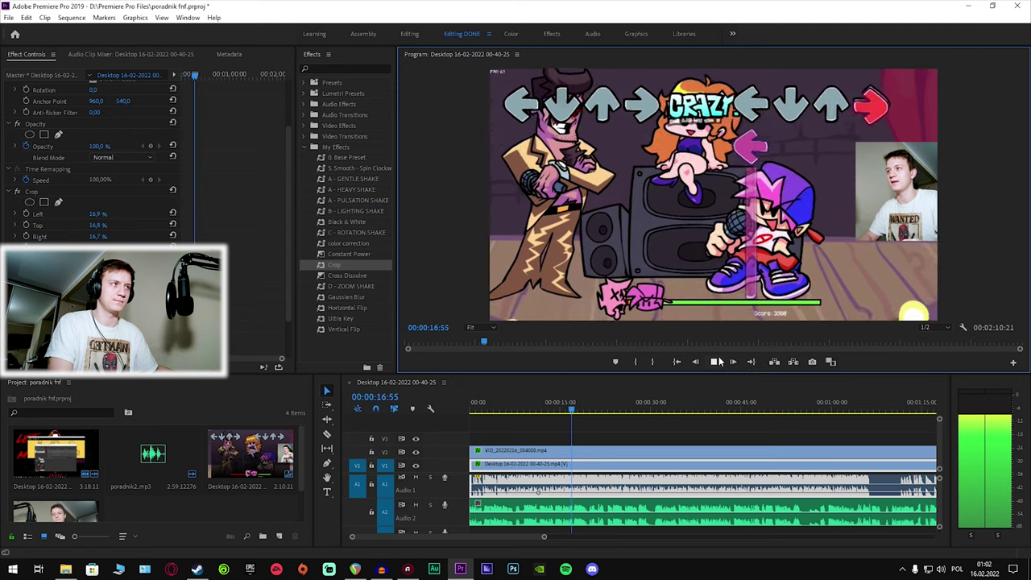
click(716, 361)
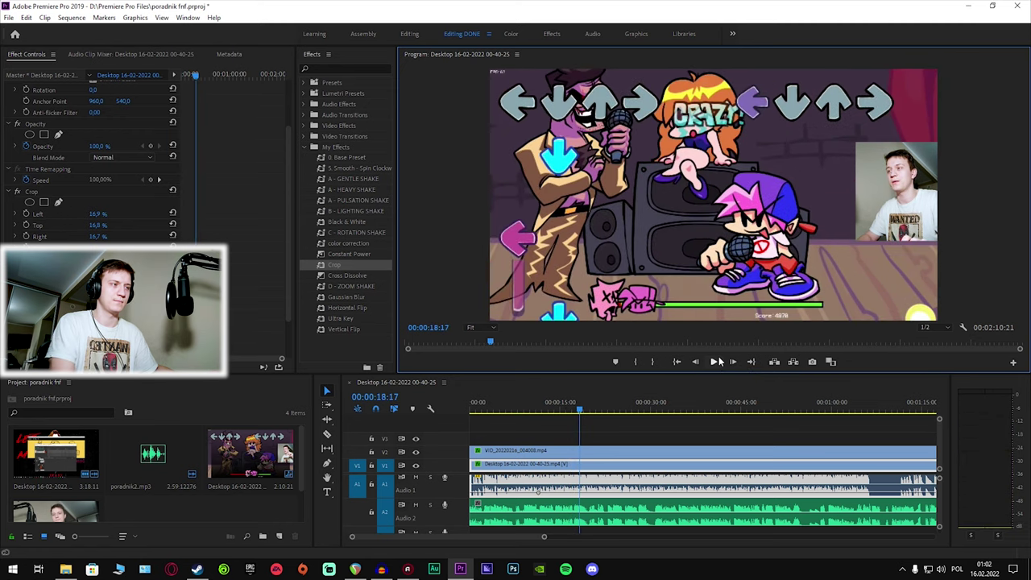
click(658, 424)
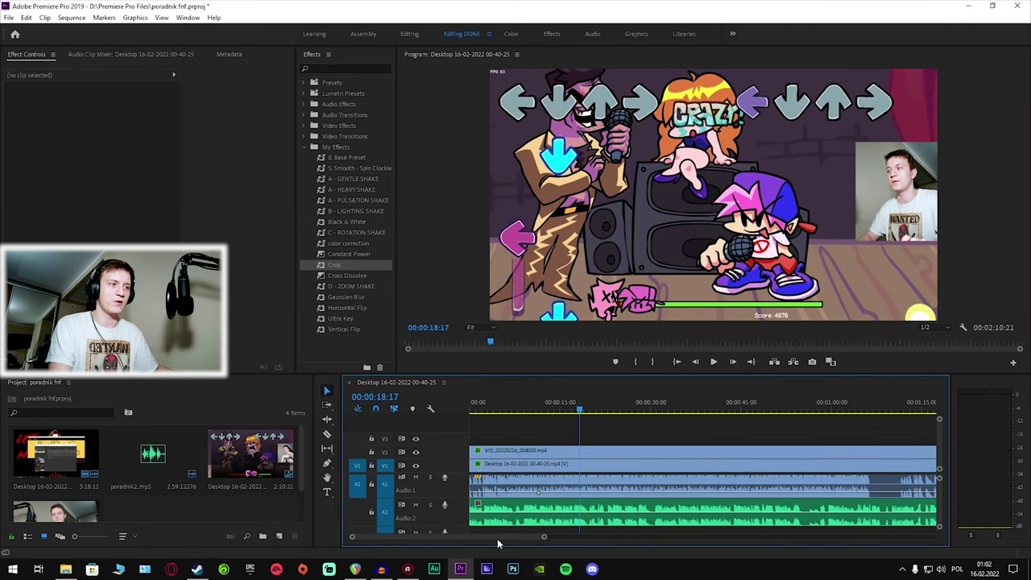
Zoom in around 1:05 and replay the section to find the end point near 1:08.
drag(497, 538, 526, 538)
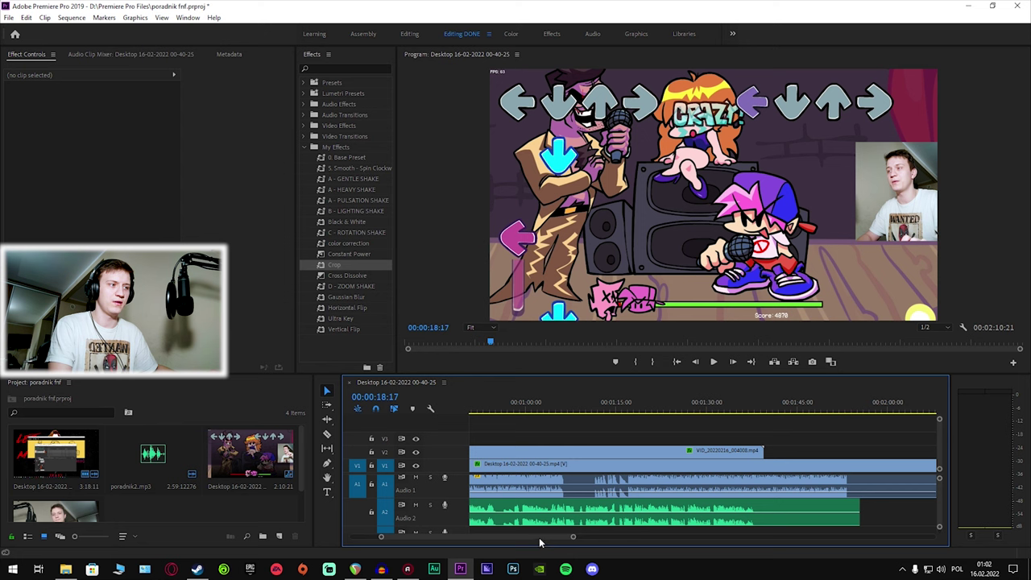
click(562, 407)
key(=)
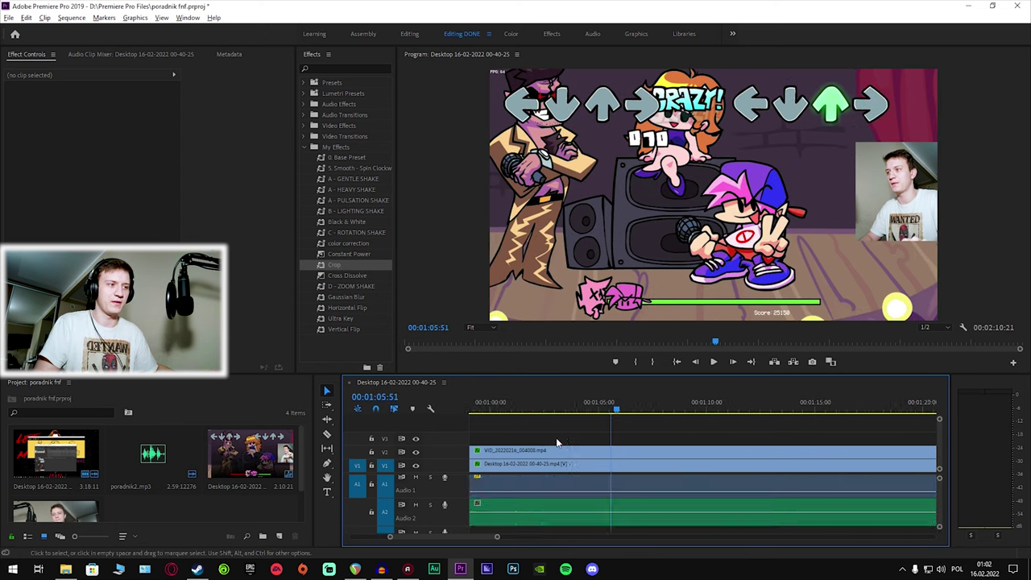
key(=)
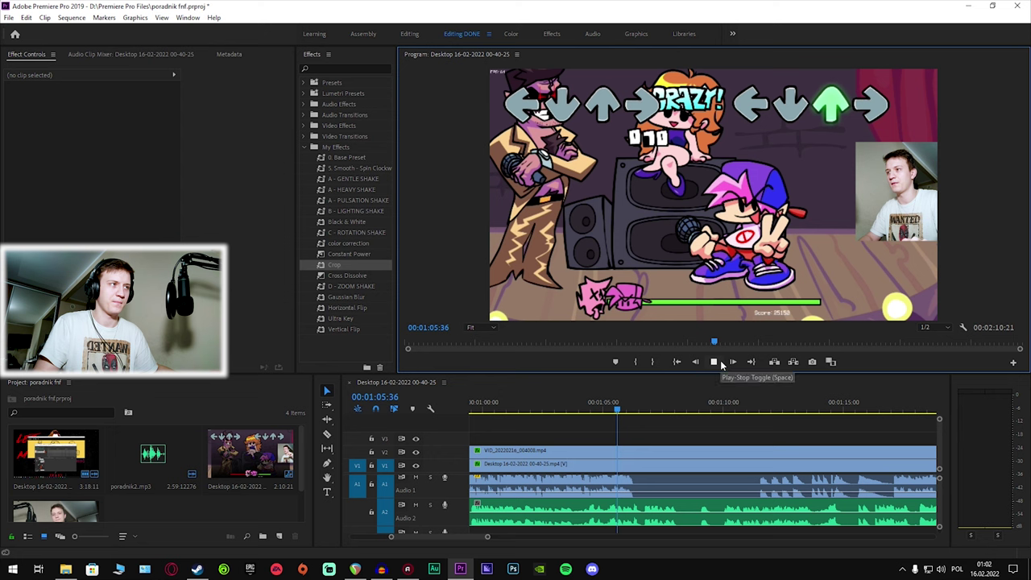
key(space)
key(c)
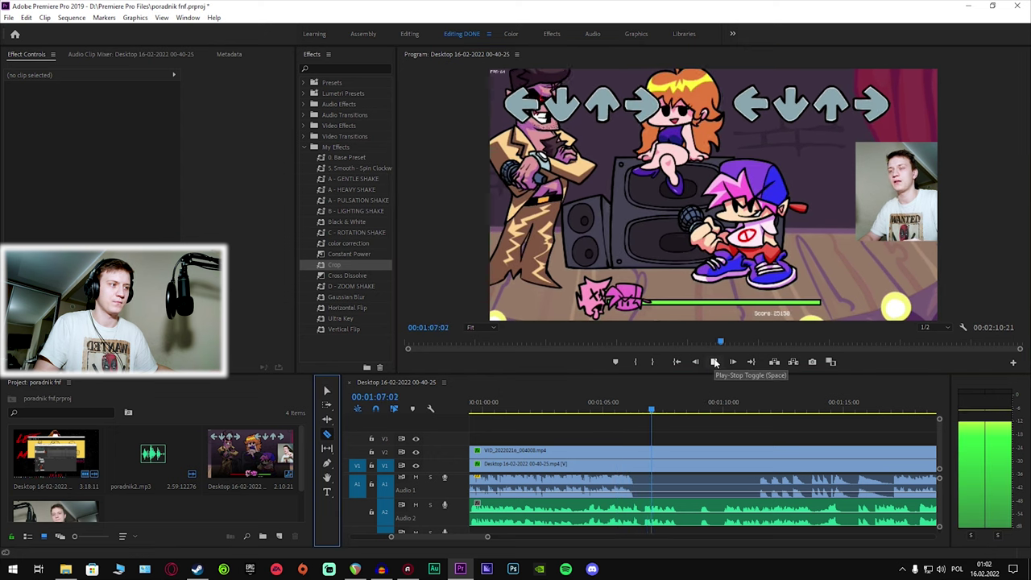
click(714, 363)
click(715, 362)
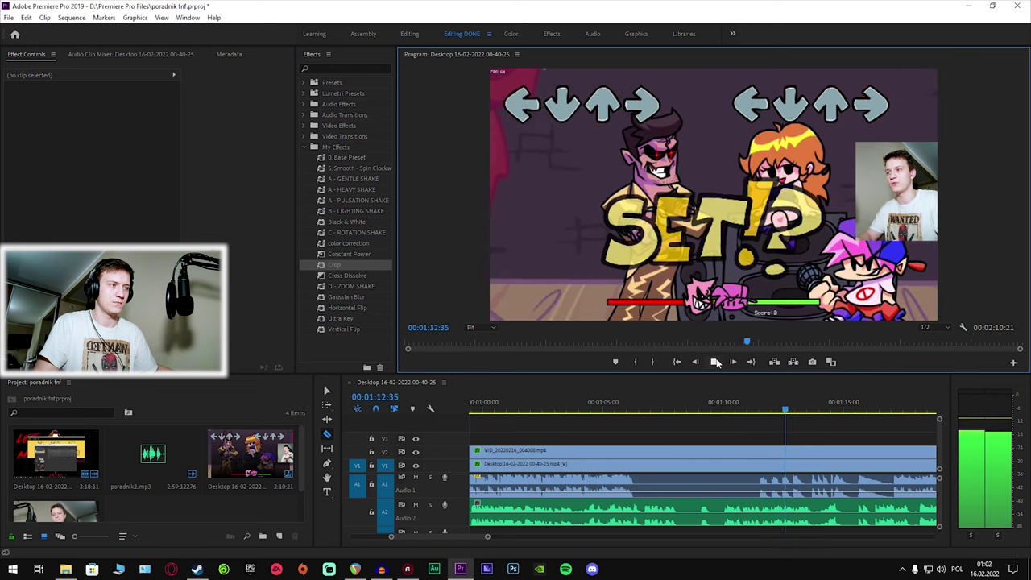
click(714, 363)
click(713, 363)
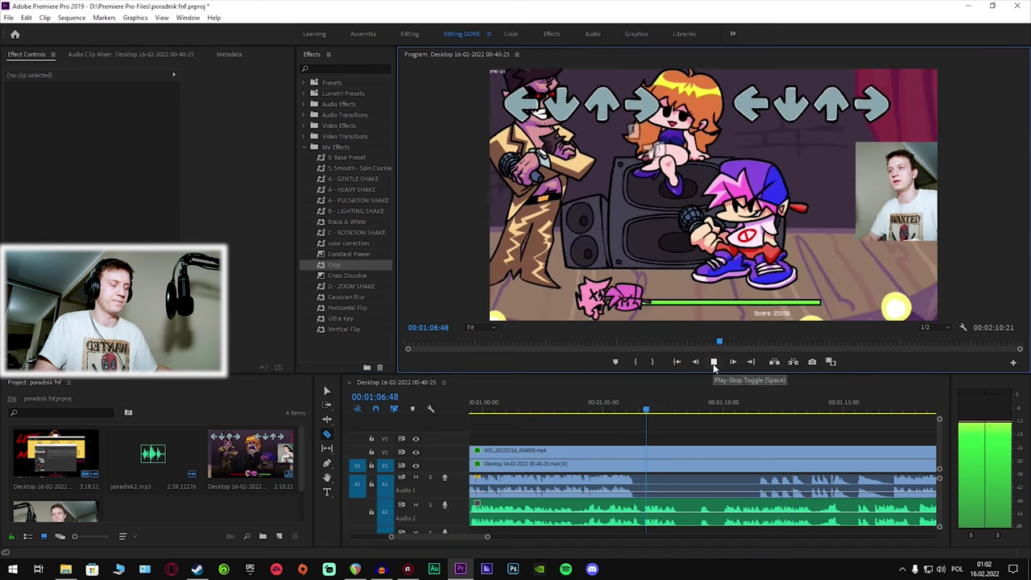
click(713, 363)
Cut all tracks at 00:01:08:10 and delete every clip after the cut.
key(ctrl+k)
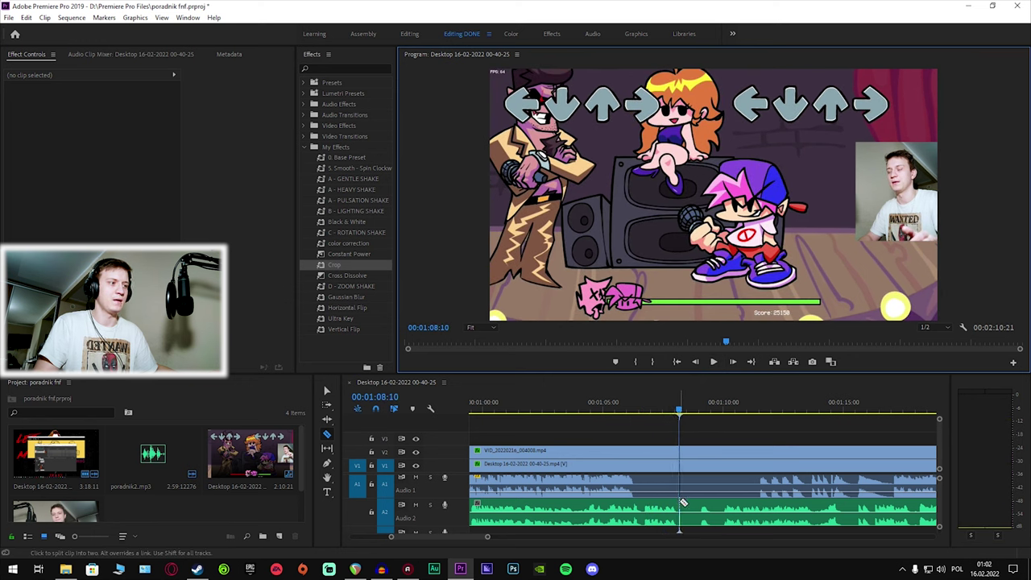
click(327, 392)
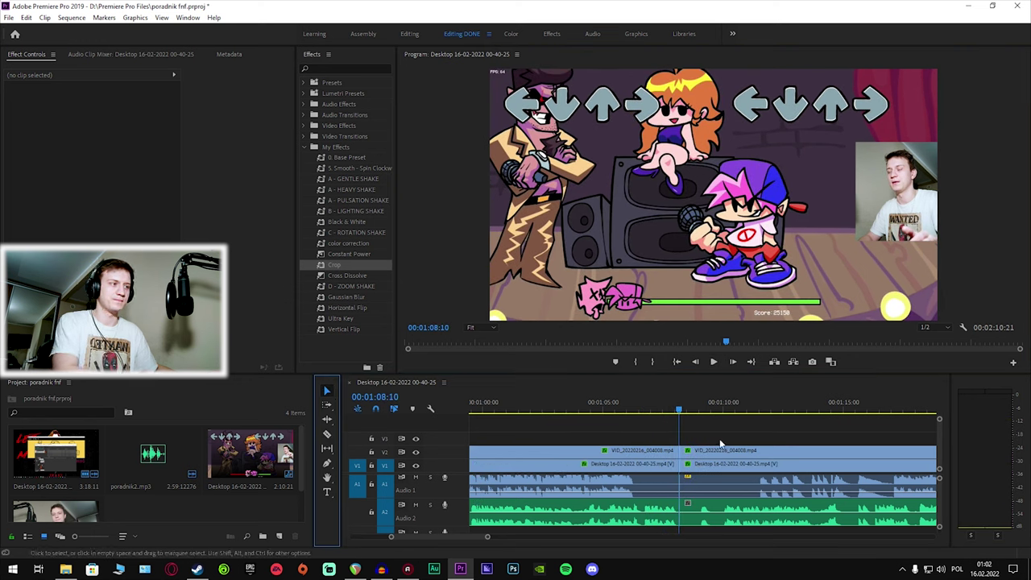
drag(723, 440, 726, 508)
key(Delete)
key(minus)
key(minus)
key(minus)
key(minus)
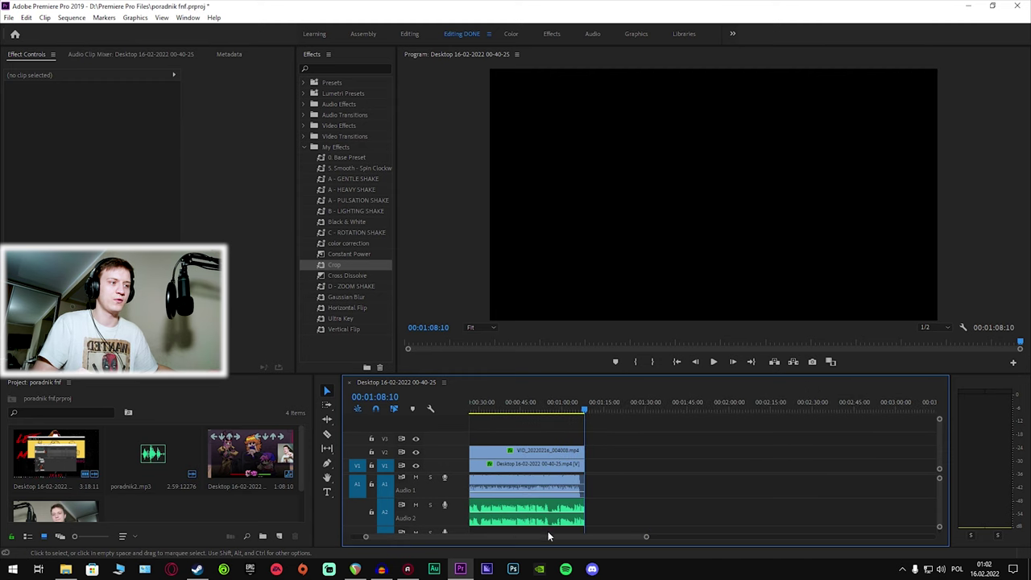
key(minus)
drag(518, 428, 559, 518)
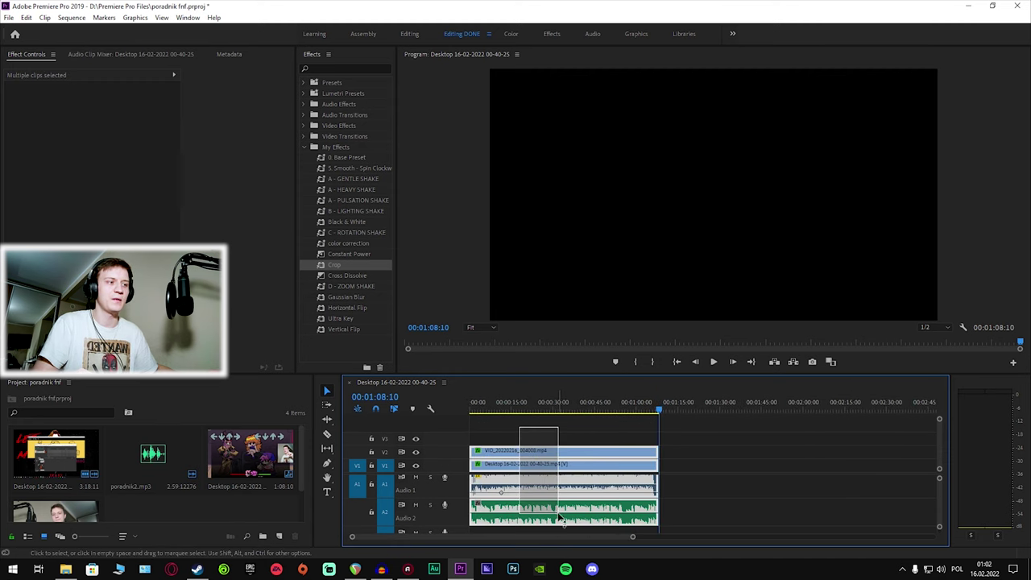
click(803, 487)
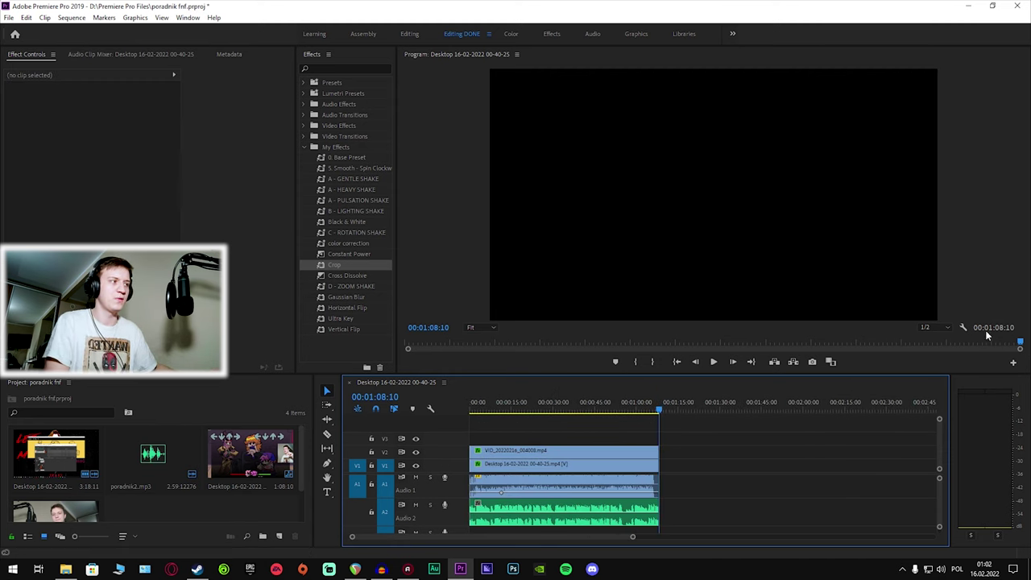
Draw a rectangle graphic over the webcam inset at 00:00:32:15.
click(561, 403)
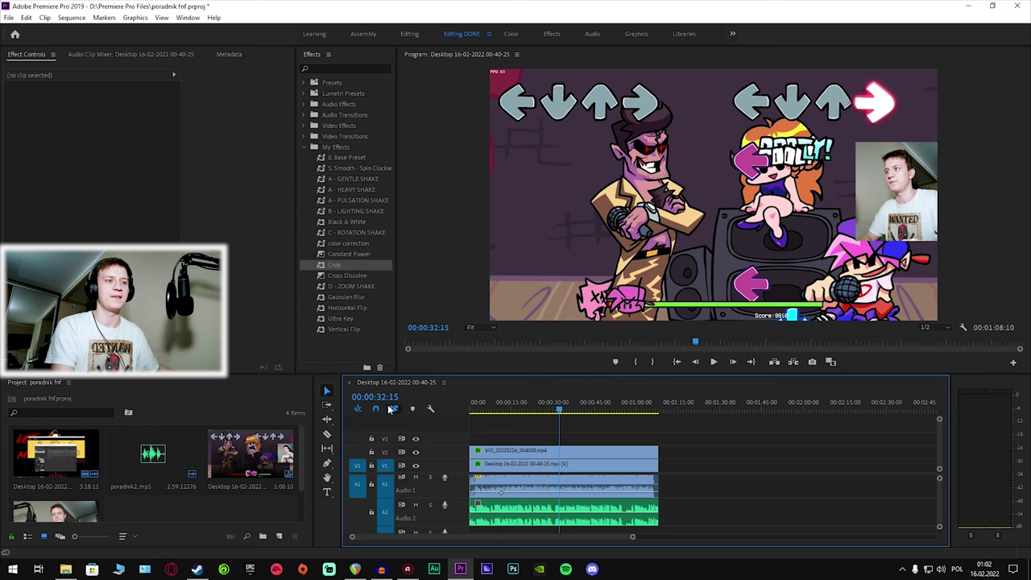
drag(337, 467, 354, 475)
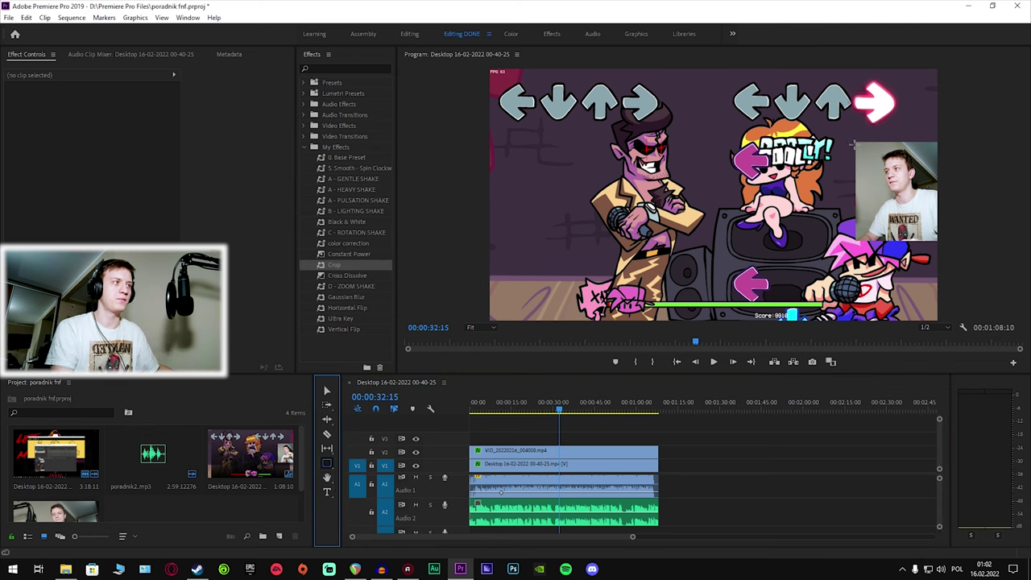
drag(856, 142, 935, 240)
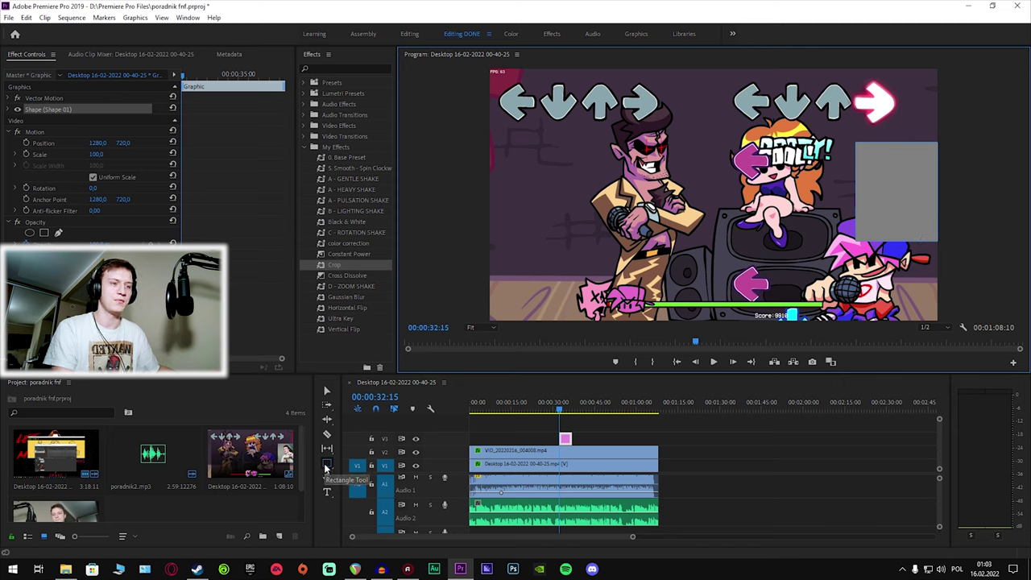
drag(326, 467, 358, 467)
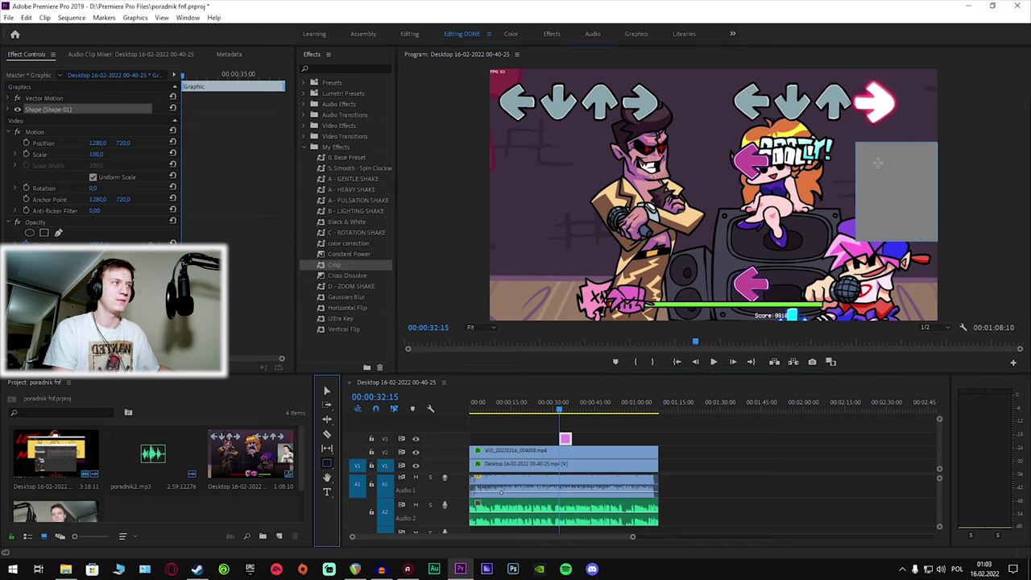
Turn off the rectangle's fill and give it a white stroke of width 11.
click(10, 110)
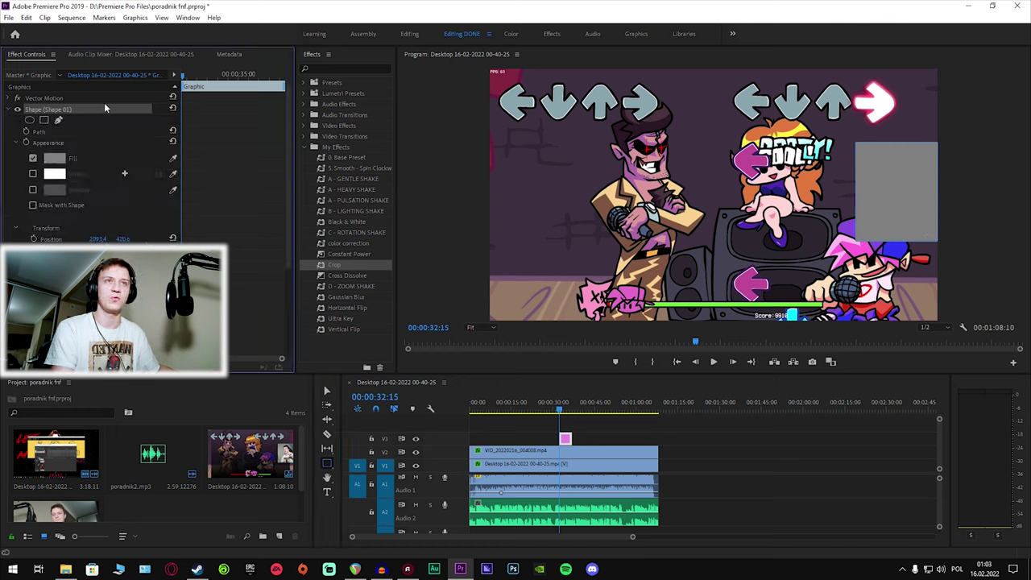
click(33, 159)
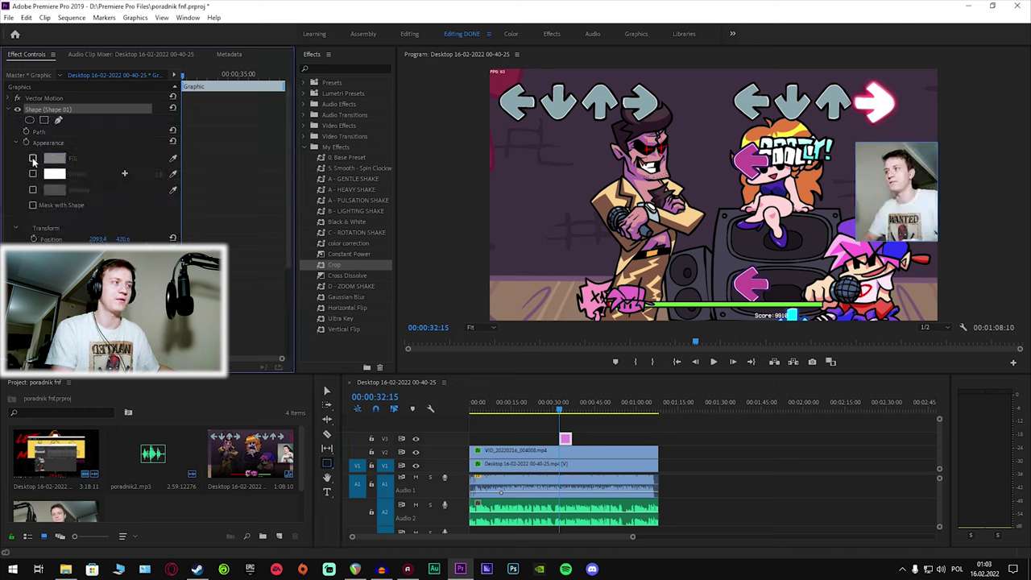
click(32, 174)
click(149, 173)
text(11)
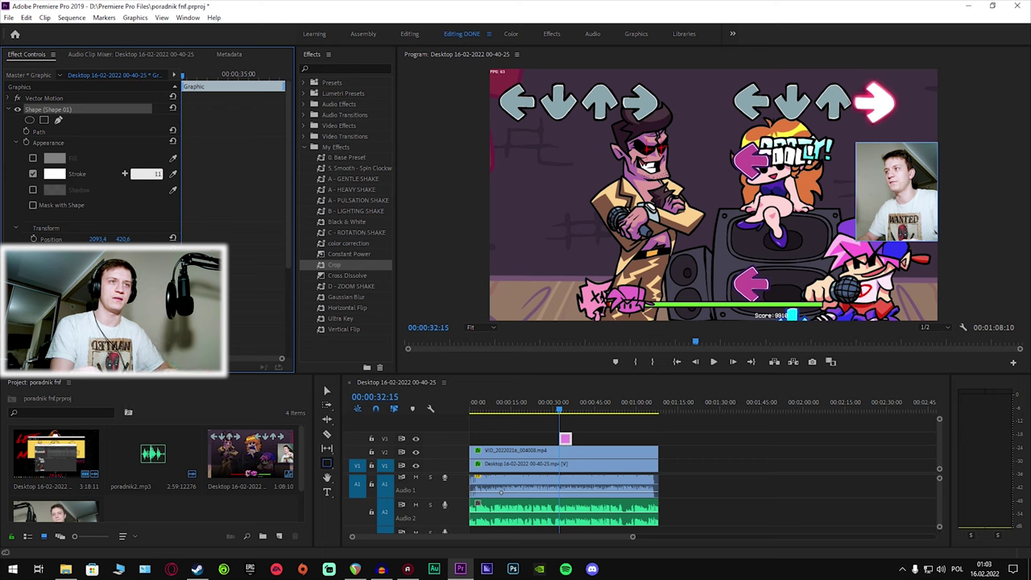
key(Return)
Apply Gaussian Blur with Blurriness 14 to the frame graphic clip.
drag(365, 297, 537, 449)
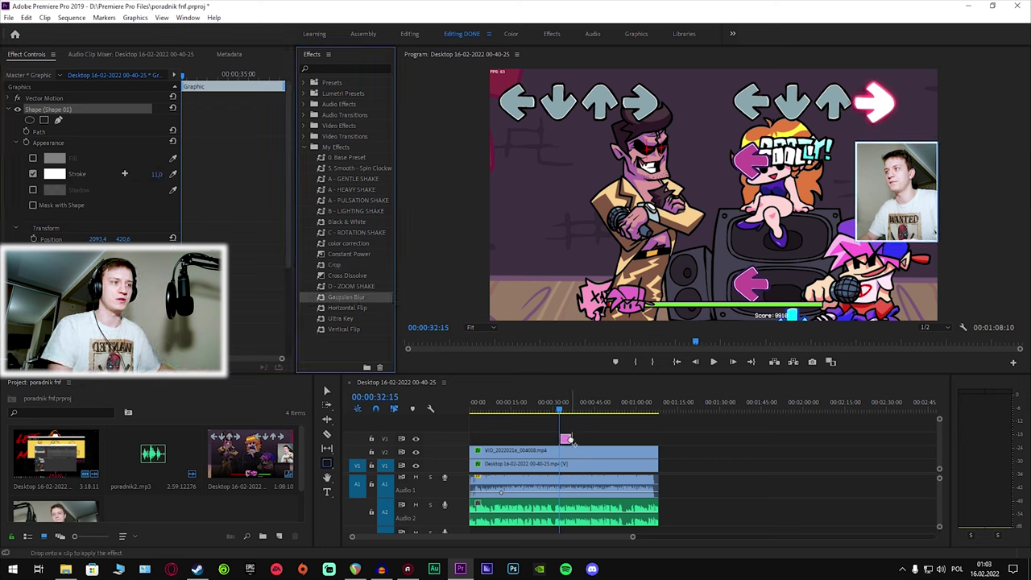
click(100, 131)
text(24)
key(Return)
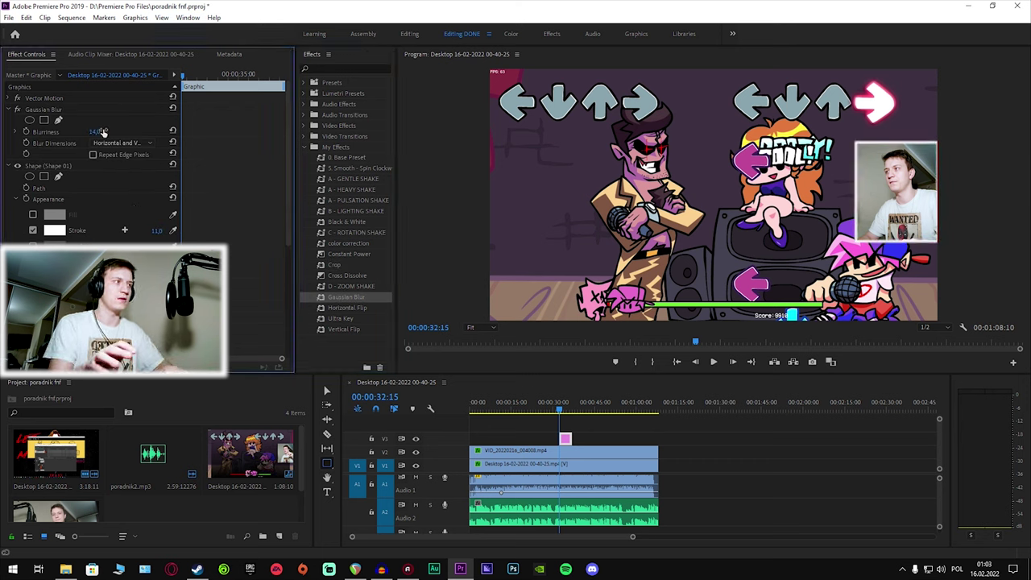
click(332, 392)
click(878, 219)
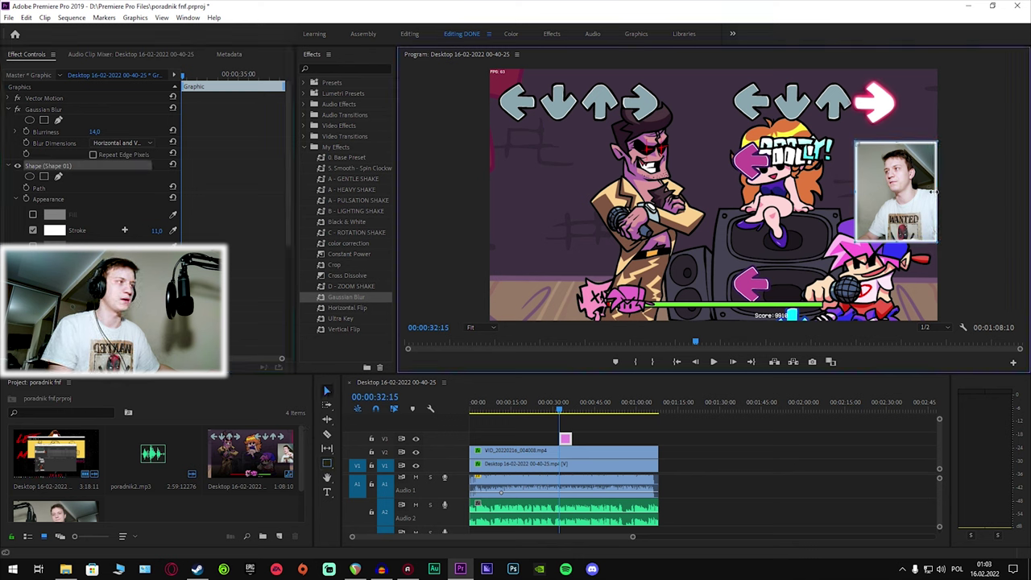
click(793, 448)
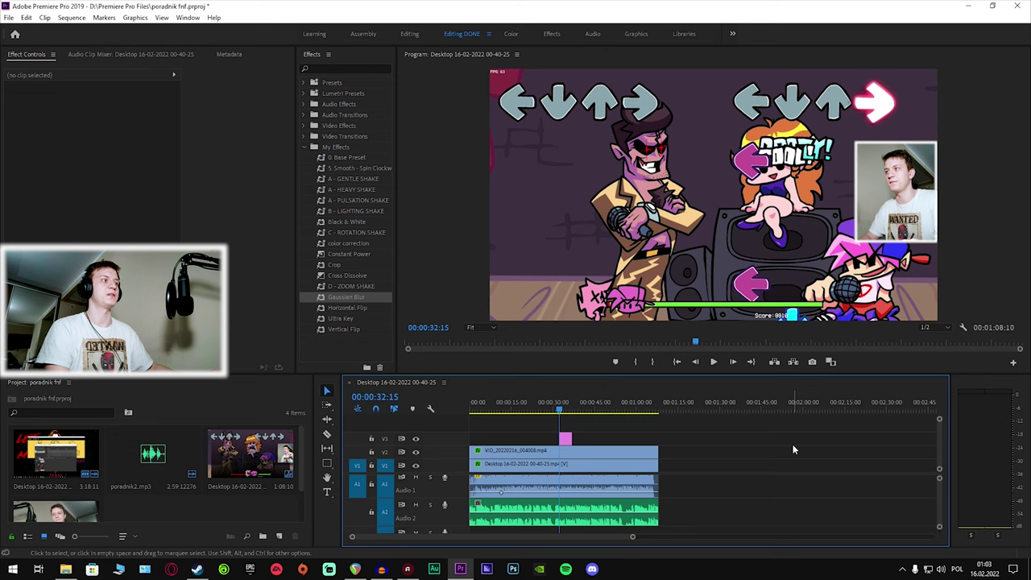
click(921, 191)
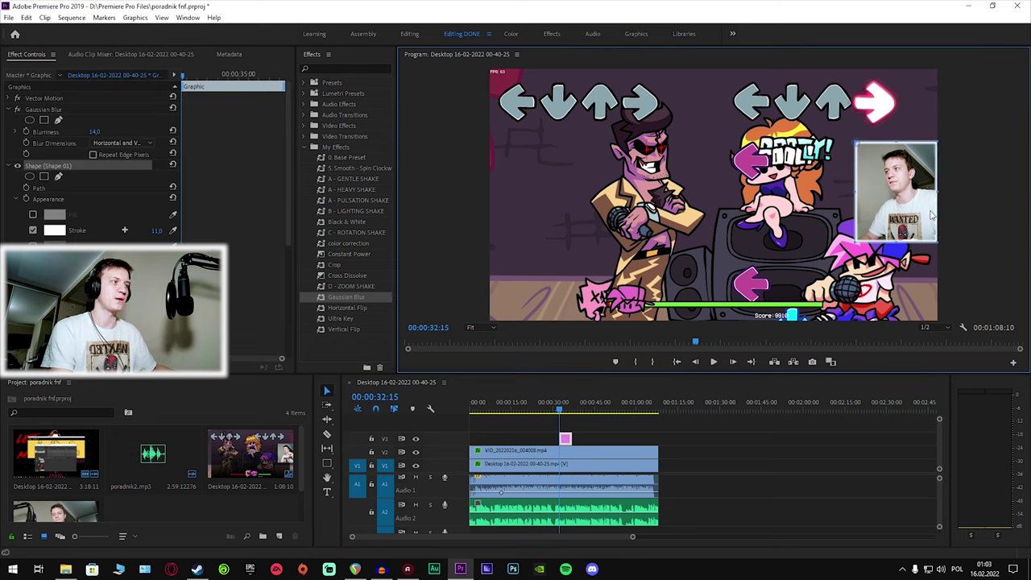
click(794, 431)
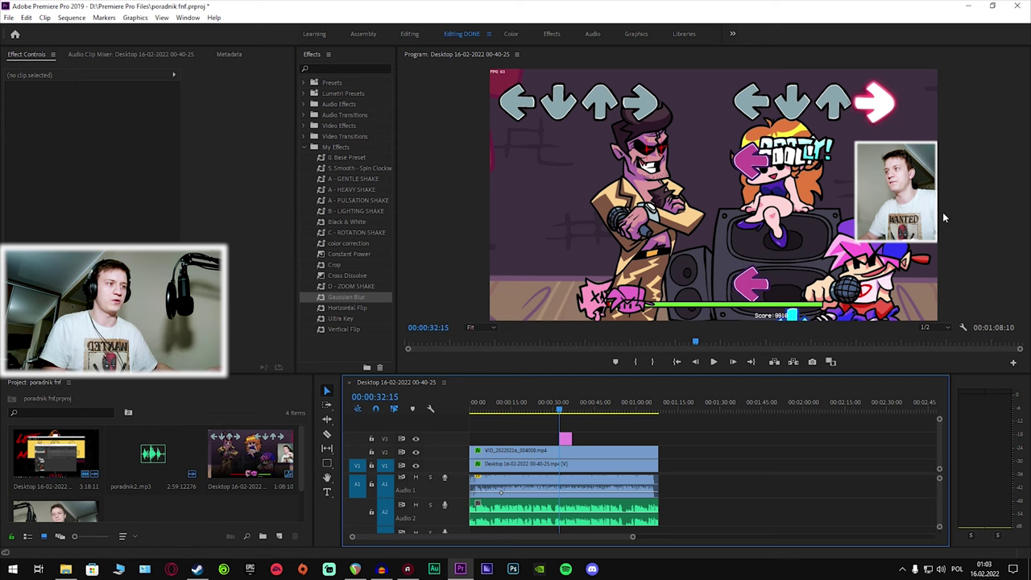
Extend the V3 frame graphic to the sequence start and end, then scrub to check it.
drag(561, 437, 469, 438)
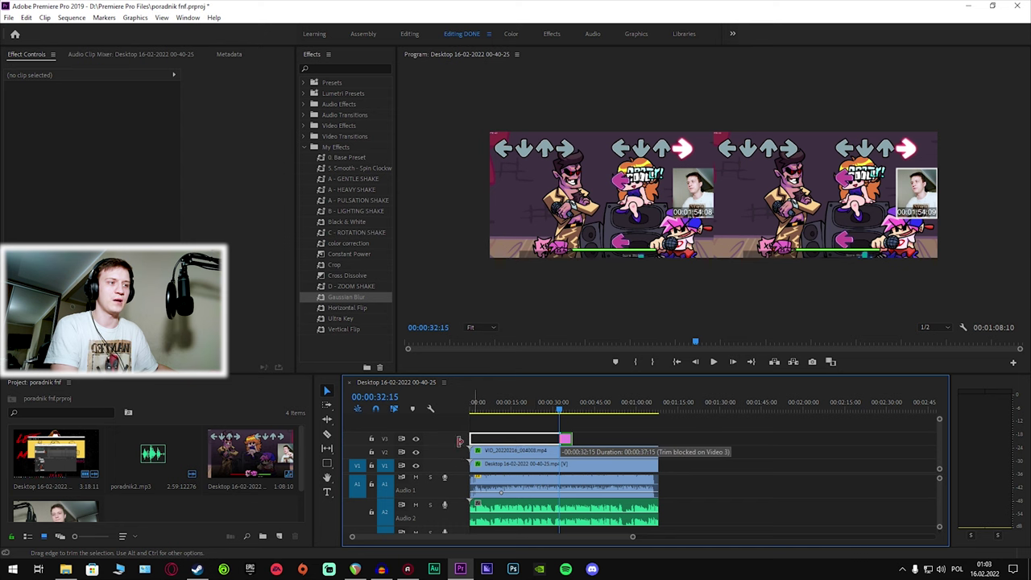
drag(570, 437, 658, 437)
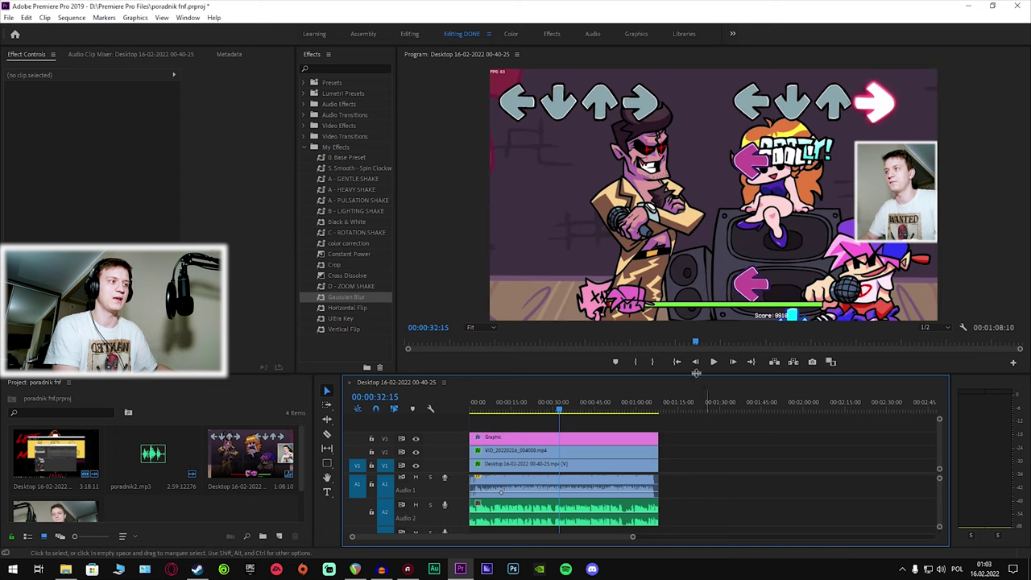
drag(564, 407, 561, 407)
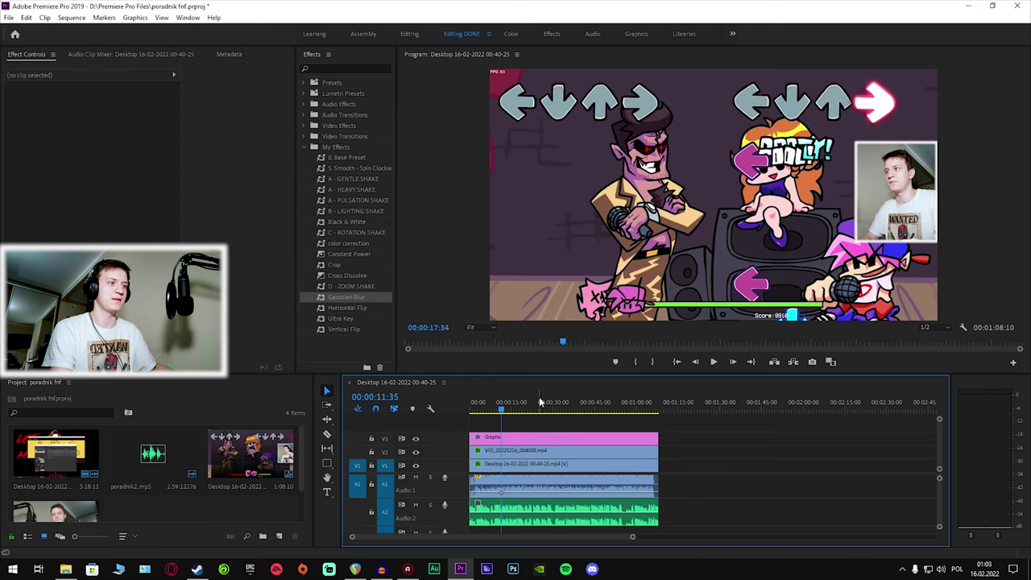
drag(635, 406, 572, 409)
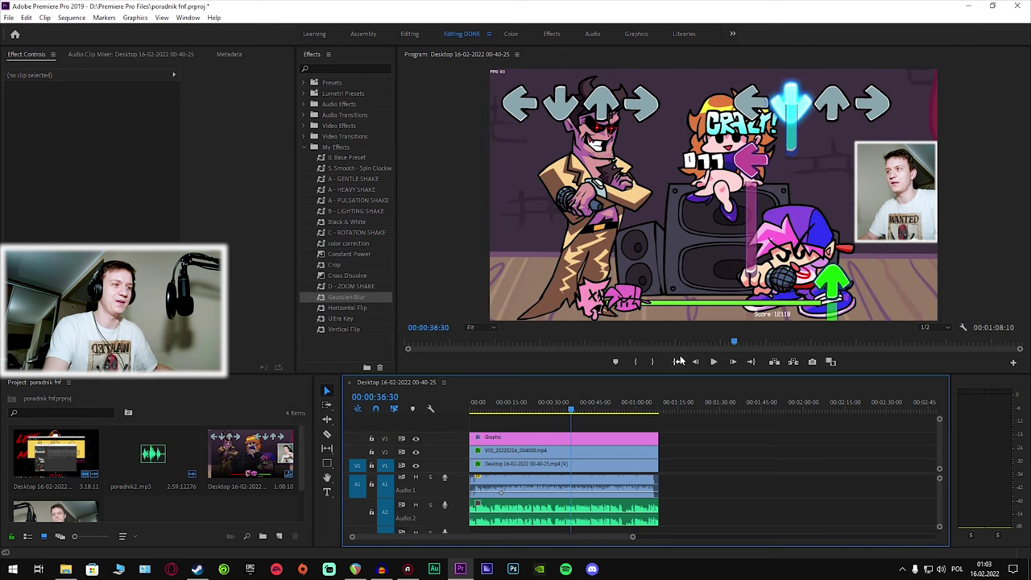
key(Home)
Unlink the gameplay clip's audio, undo it, and select the graphic and webcam clips.
right_click(503, 465)
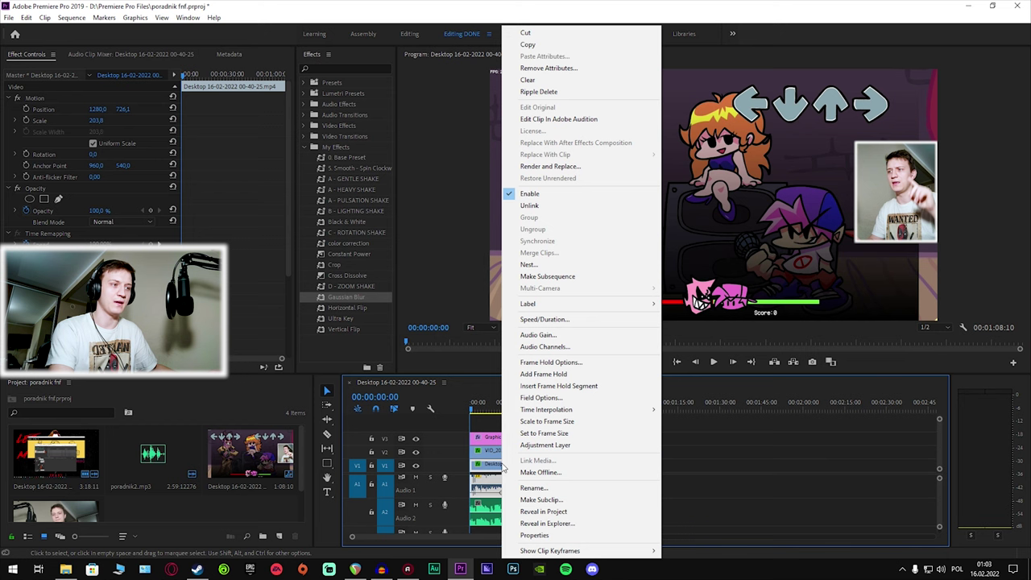
click(530, 206)
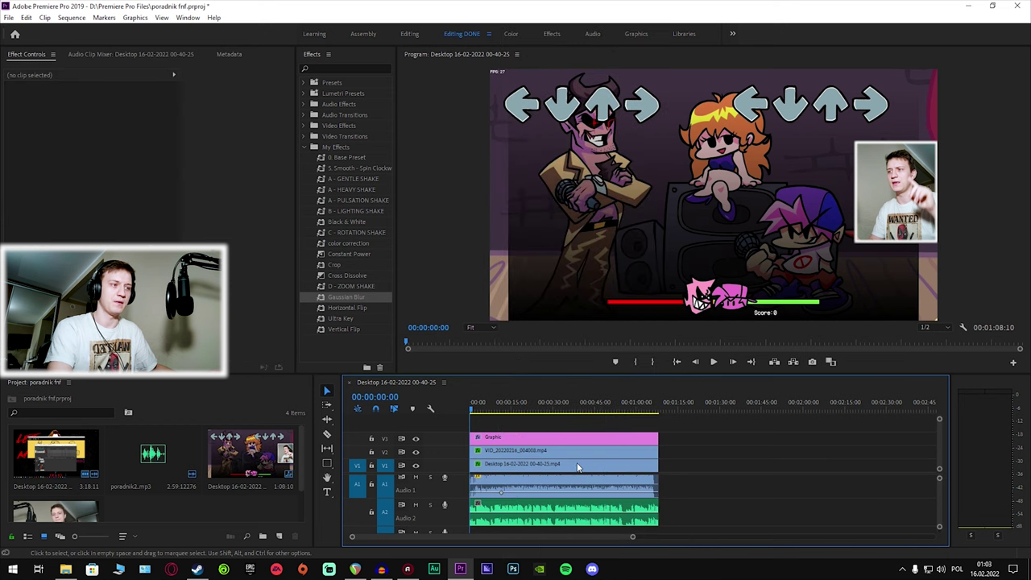
click(558, 487)
key(ctrl+z)
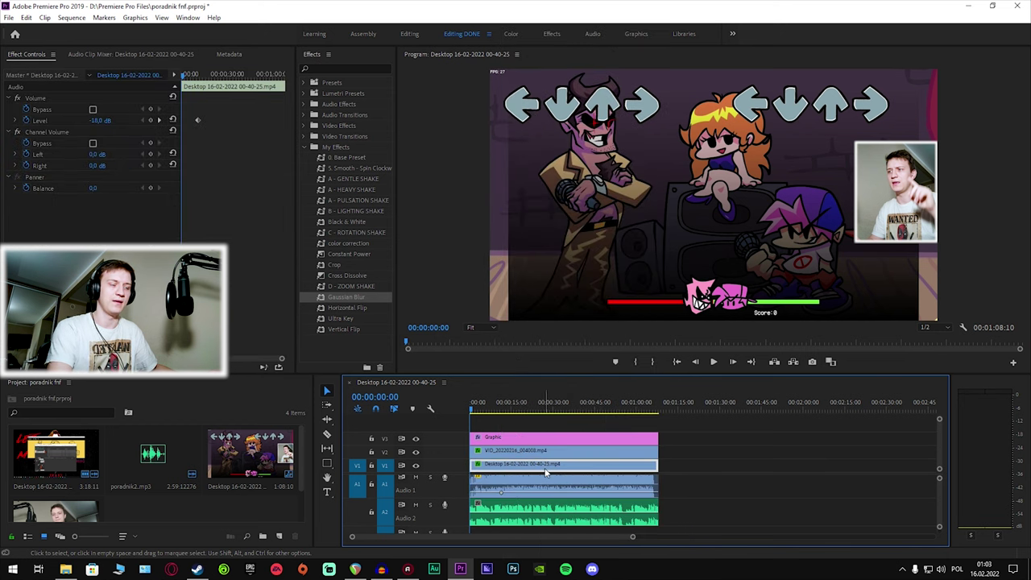
click(515, 427)
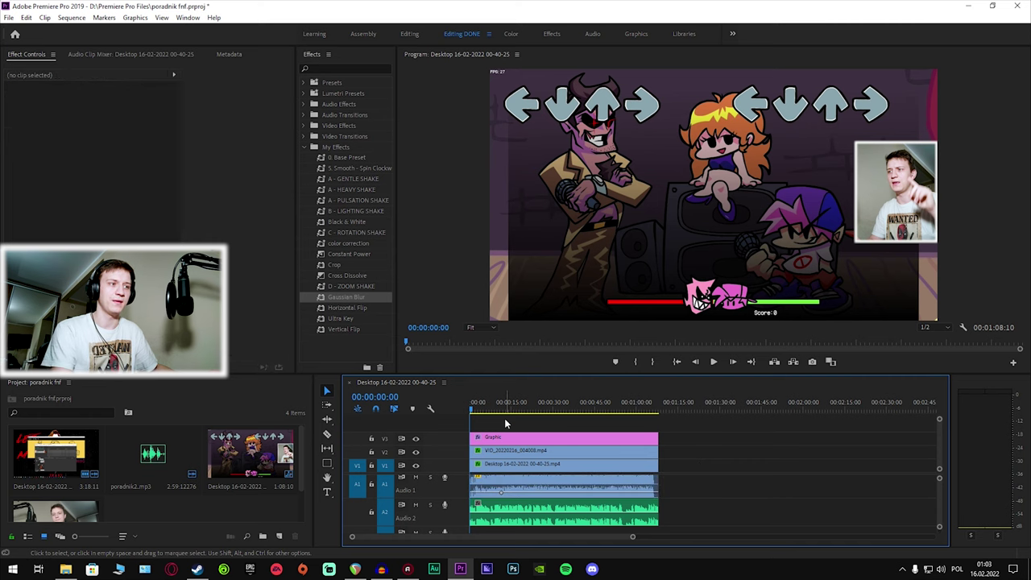
drag(505, 420, 483, 471)
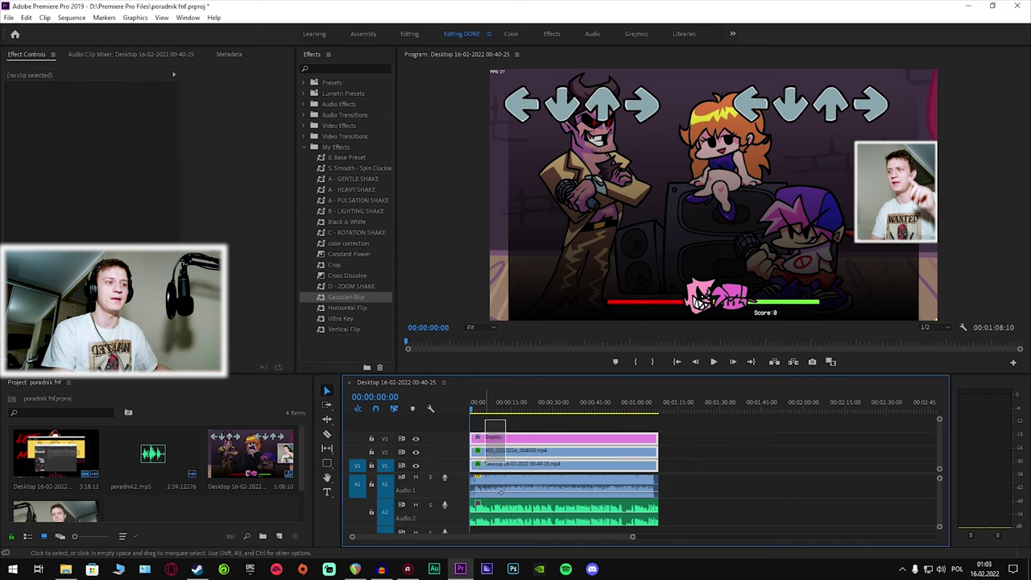
Nest the selected clips into Nested Sequence 01.
right_click(484, 467)
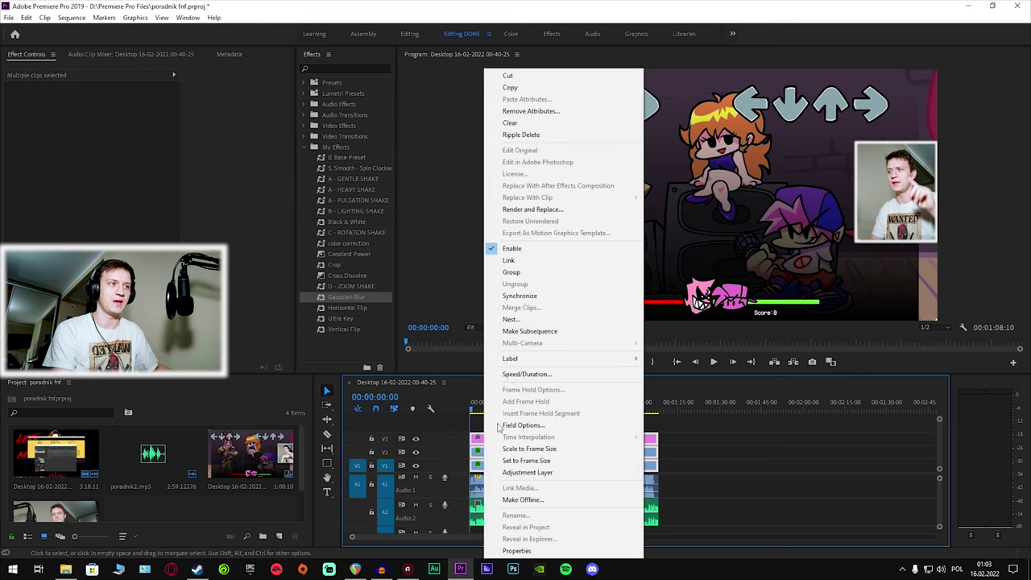
click(507, 318)
click(499, 295)
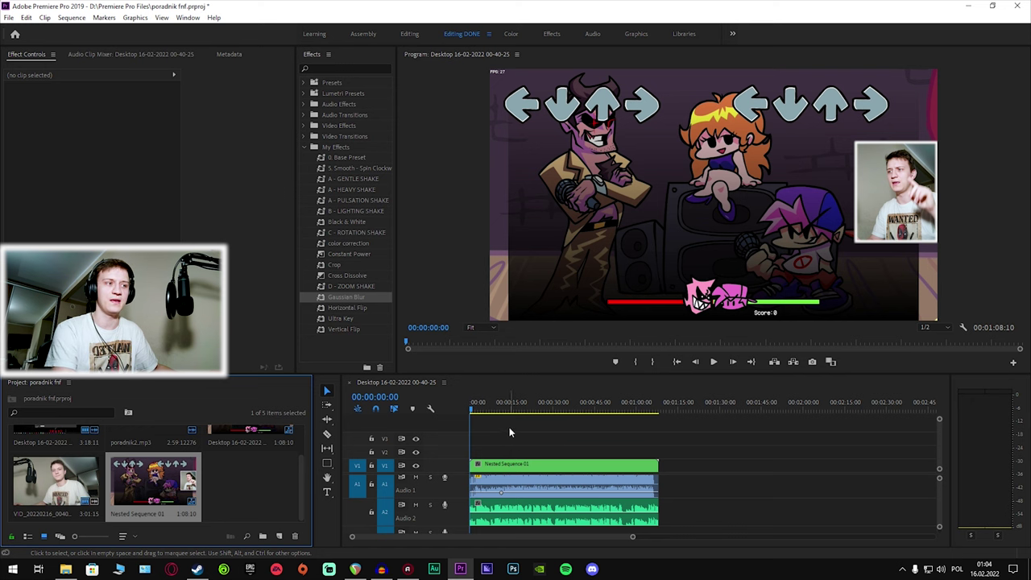
drag(514, 466, 532, 465)
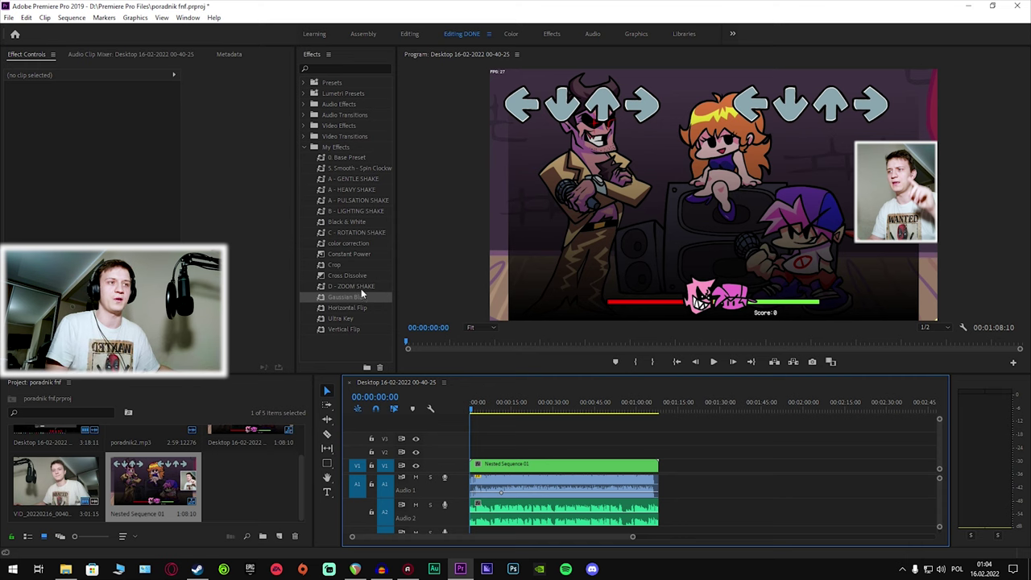
Add Cross Dissolve to the video start and Constant Power to the audio start, previewing the fade.
click(349, 278)
drag(361, 279, 476, 477)
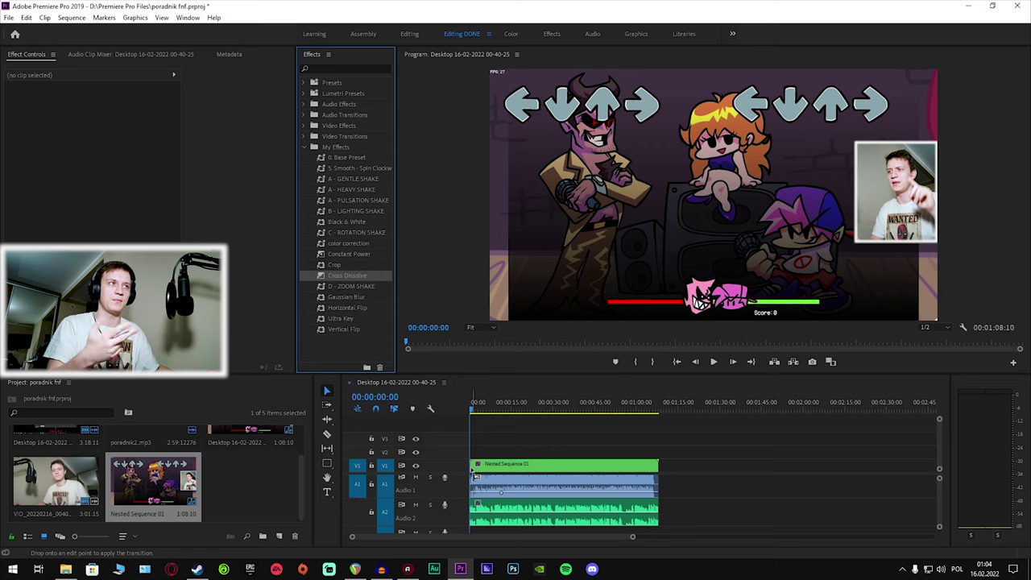
drag(475, 476, 475, 477)
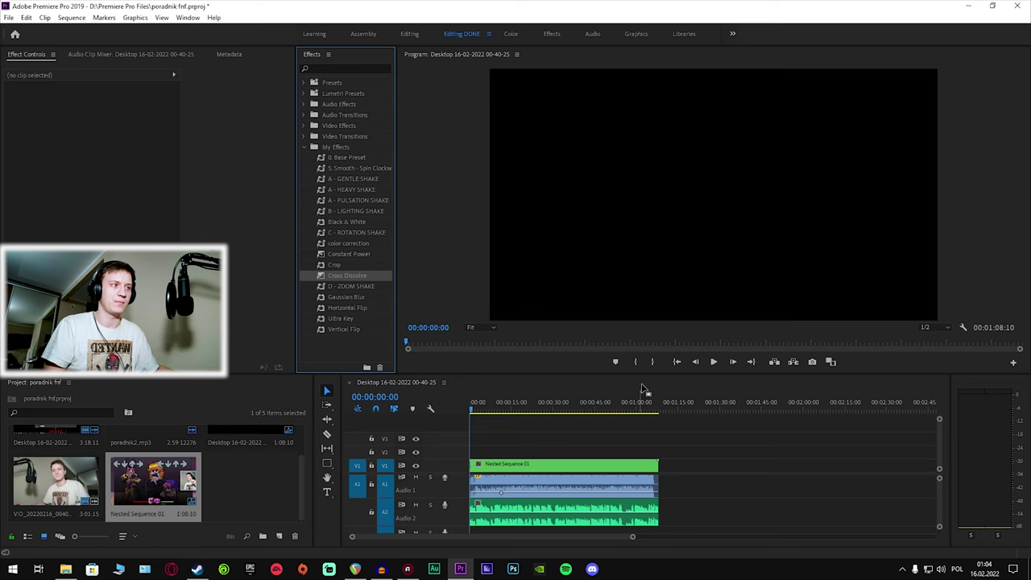
click(713, 362)
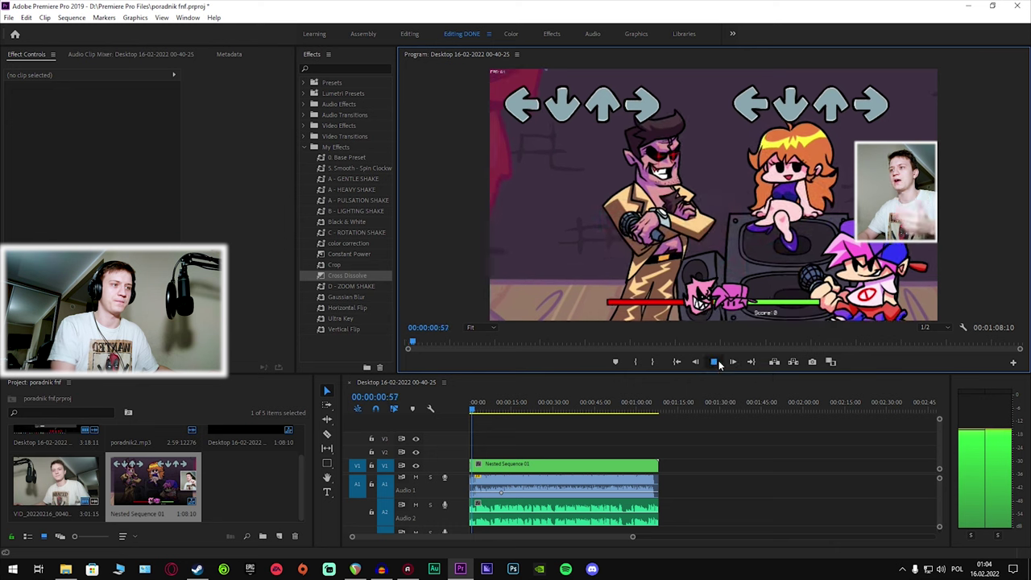
click(714, 362)
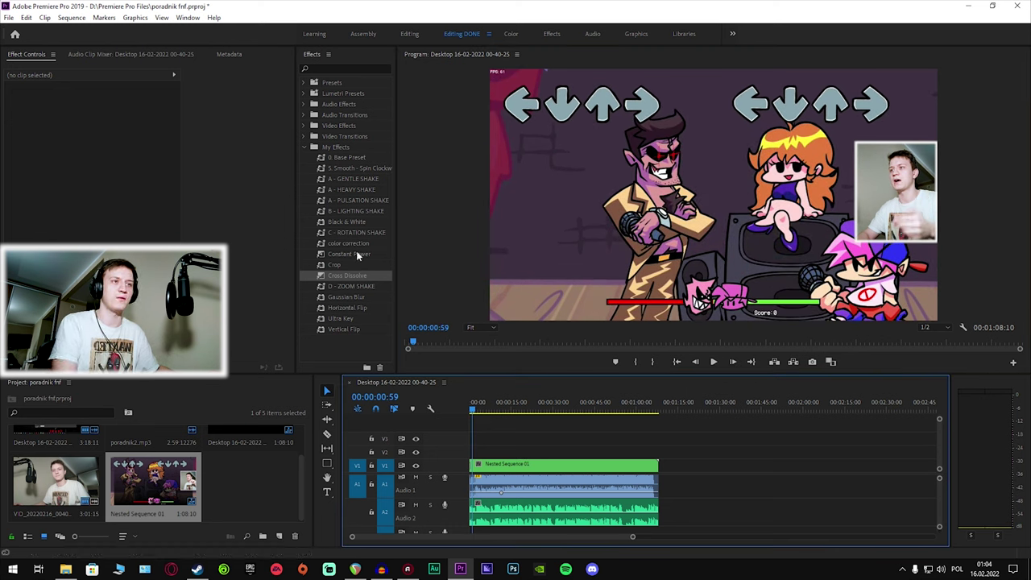
mouse_move(356, 250)
mouse_down()
mouse_move(482, 426)
mouse_move(474, 519)
mouse_up()
click(714, 361)
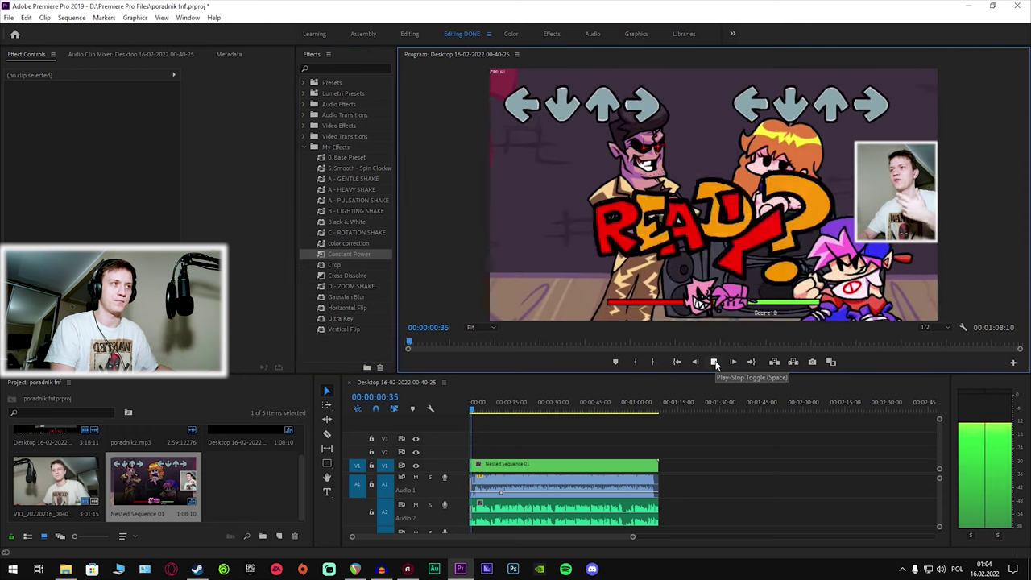
click(713, 361)
Preview the sequence ending and around 00:00:32, then save the project.
click(338, 276)
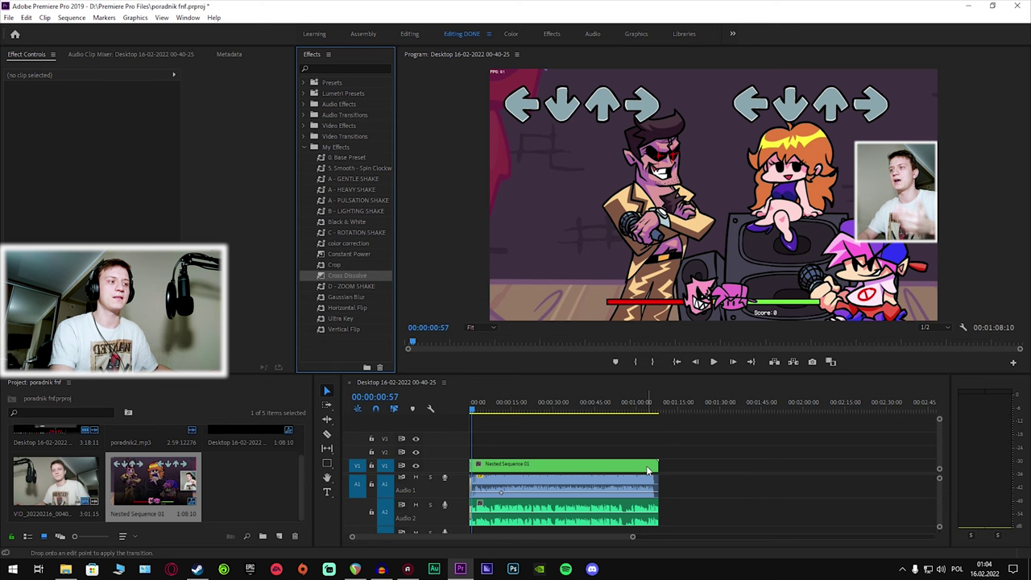
click(355, 254)
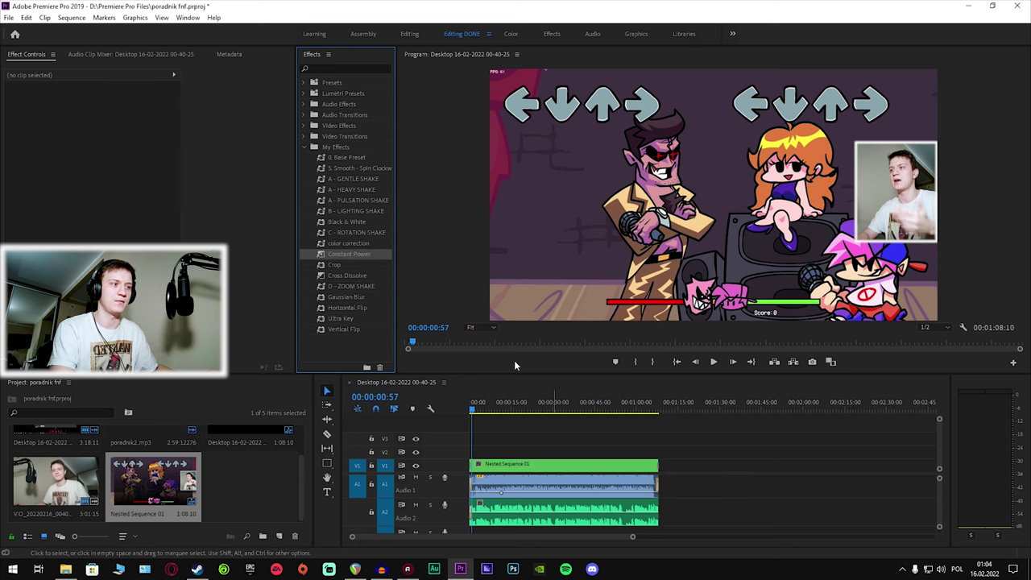
key(End)
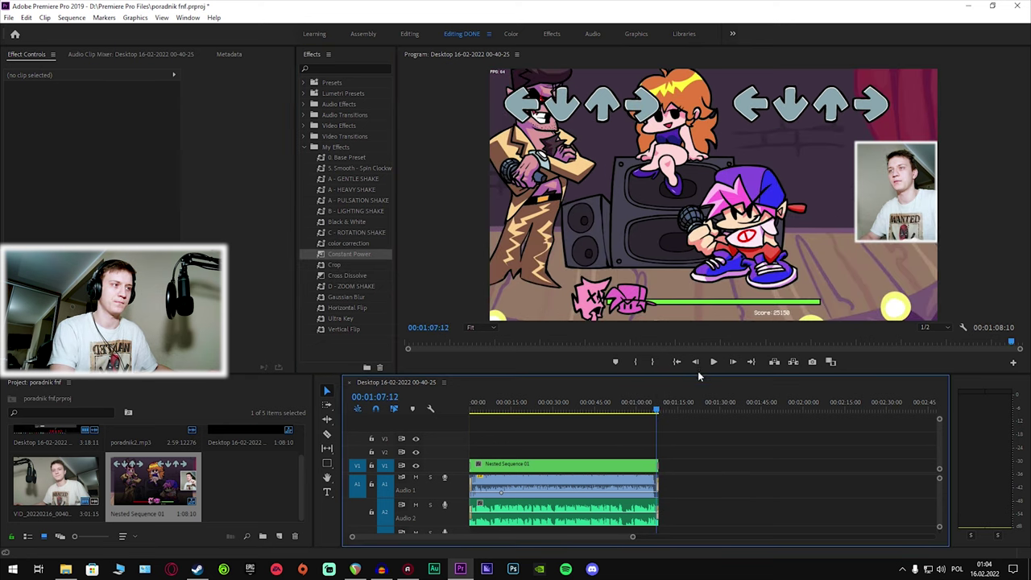
click(713, 361)
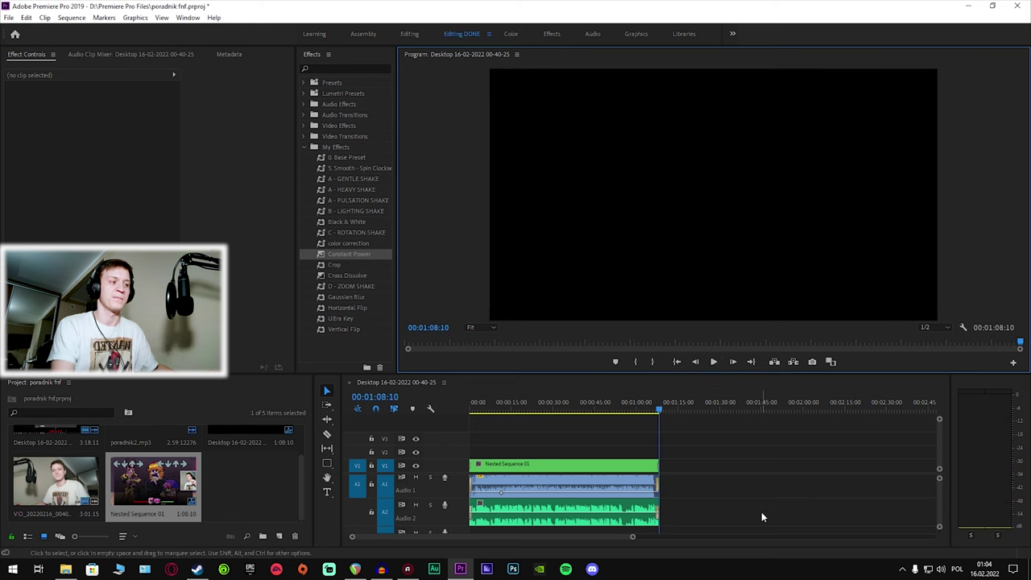
click(552, 403)
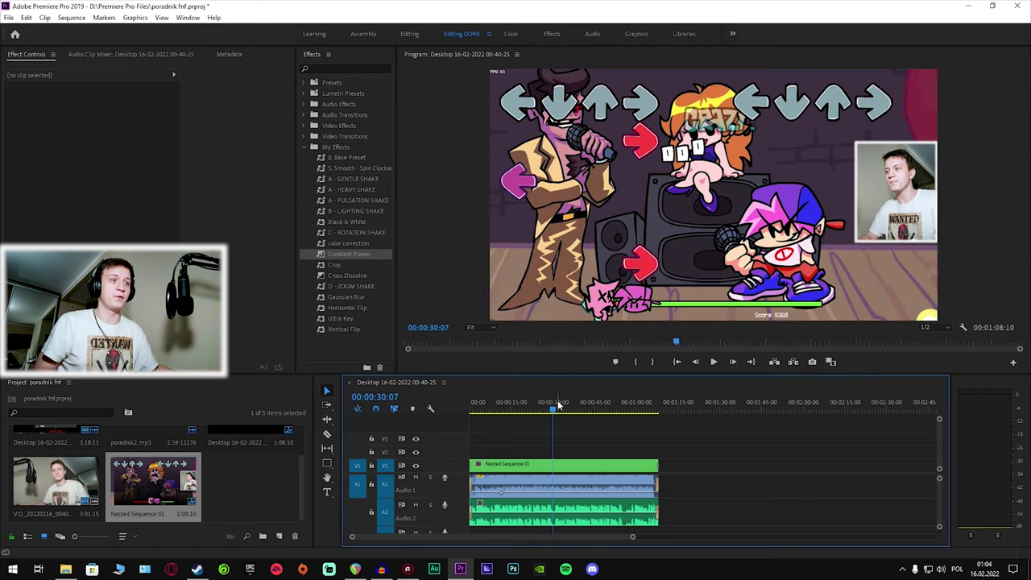
click(308, 492)
scroll(308, 483, down, 2)
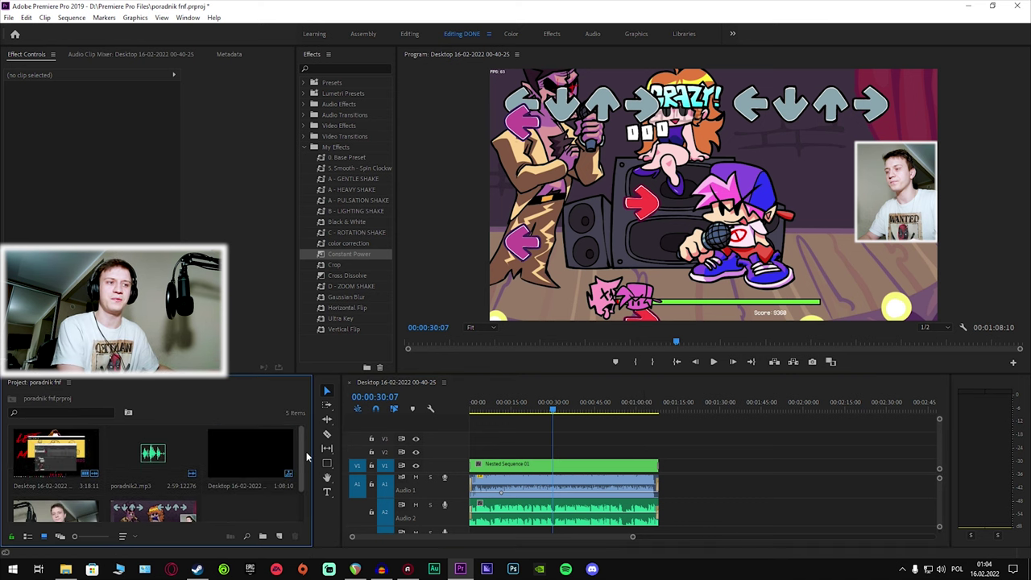
scroll(308, 483, up, 2)
scroll(314, 485, down, 1)
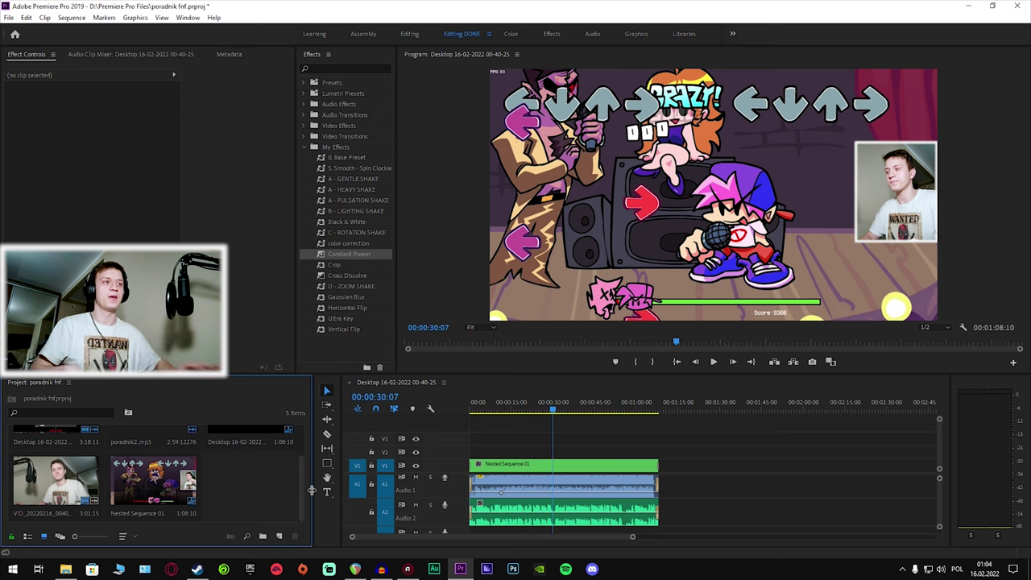
click(611, 402)
drag(610, 402, 559, 402)
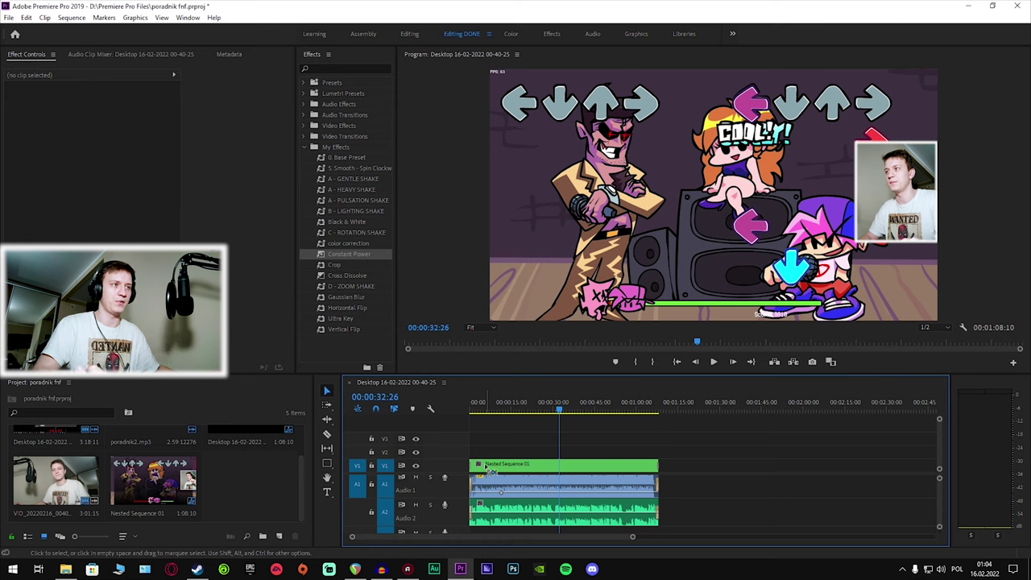
key(ctrl+s)
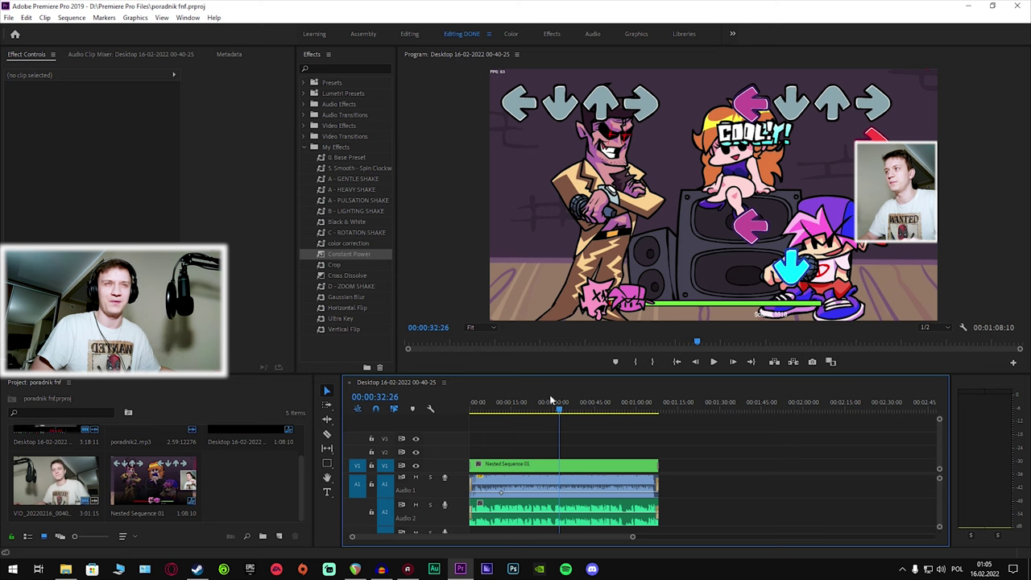
click(10, 17)
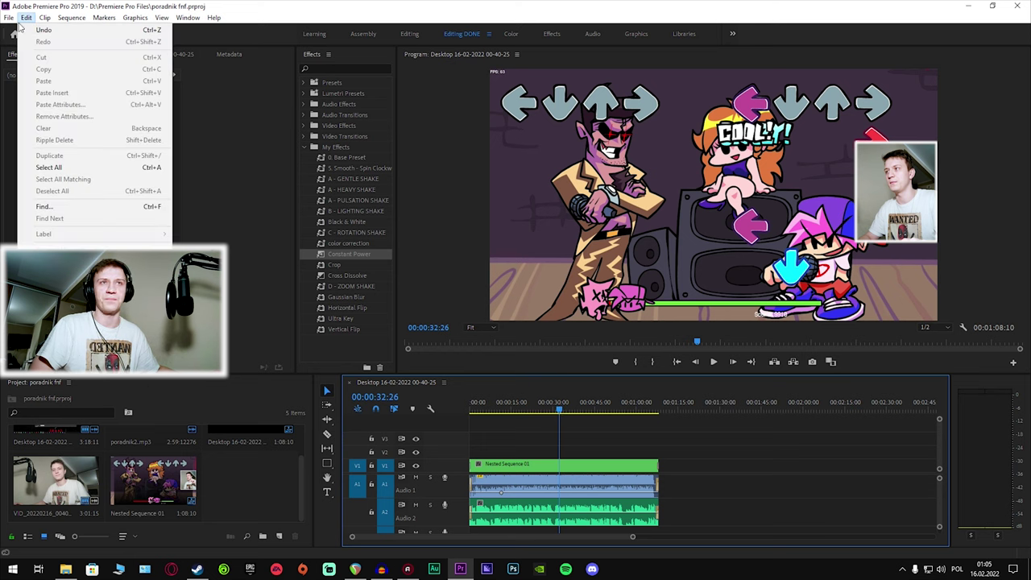
Open Export Settings as H.264 with the 1440p60fps VBR 25/50 preset, then review the Bitrate Encoding options.
key(Escape)
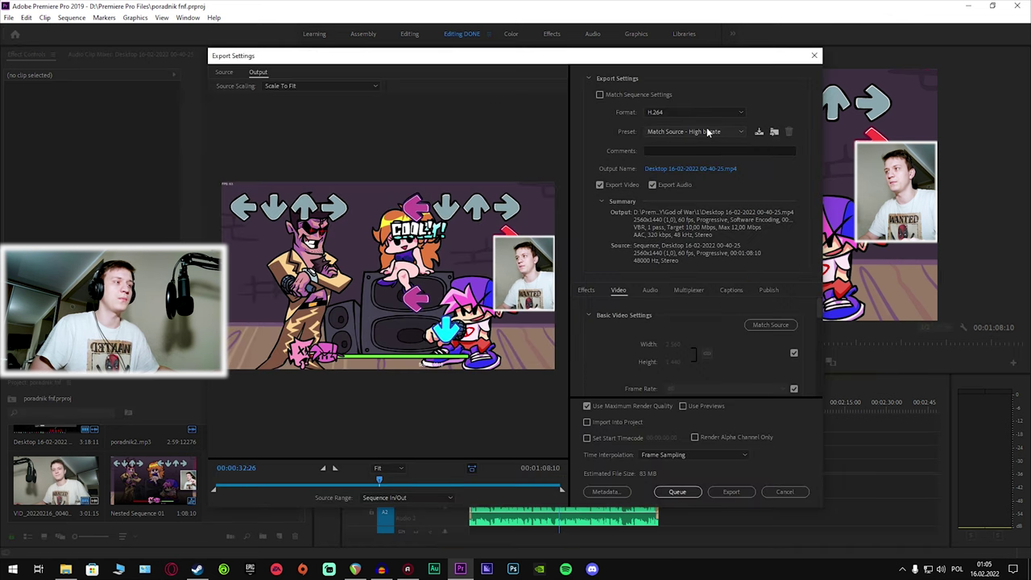
click(691, 131)
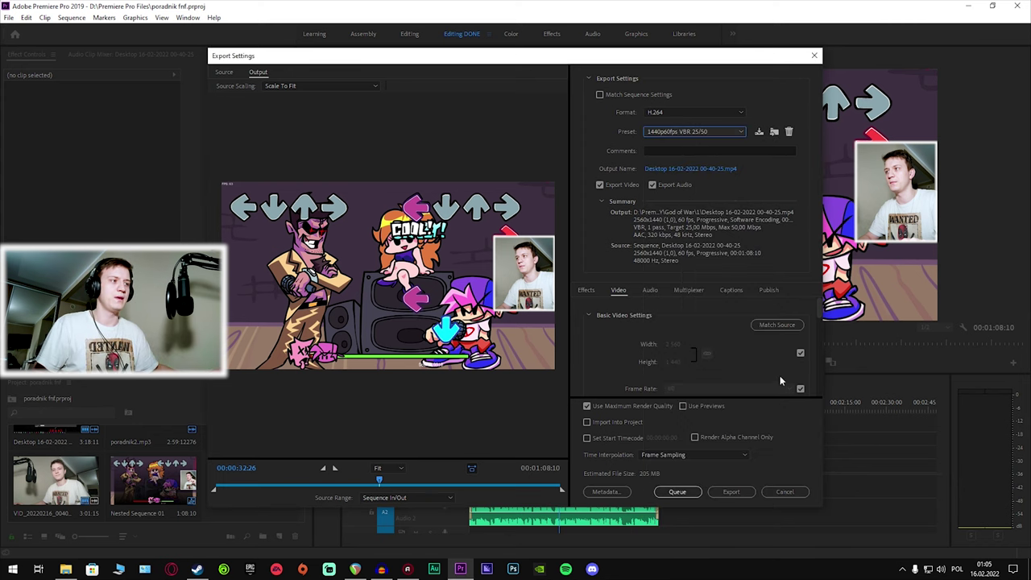
drag(820, 310, 822, 368)
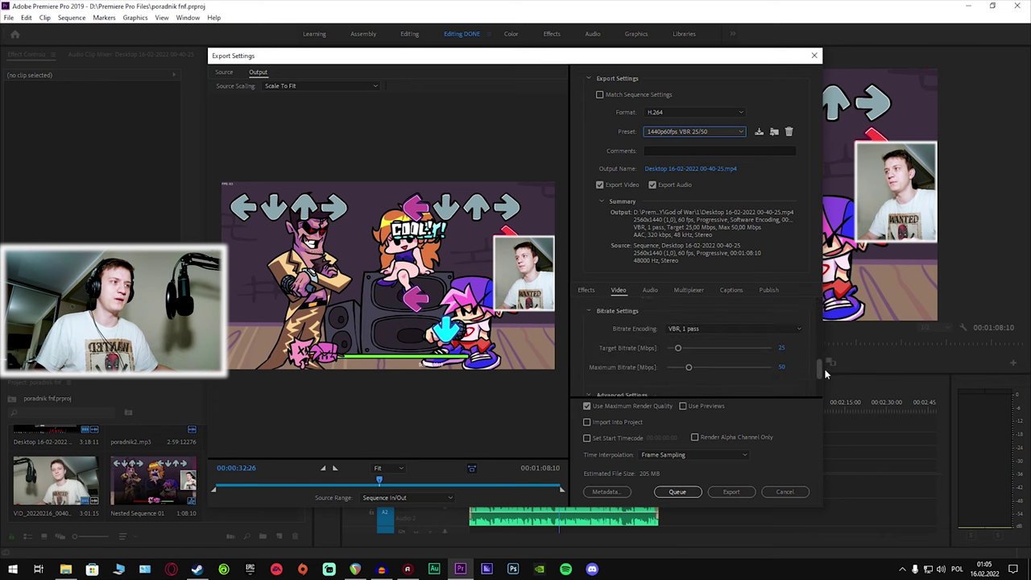
click(710, 324)
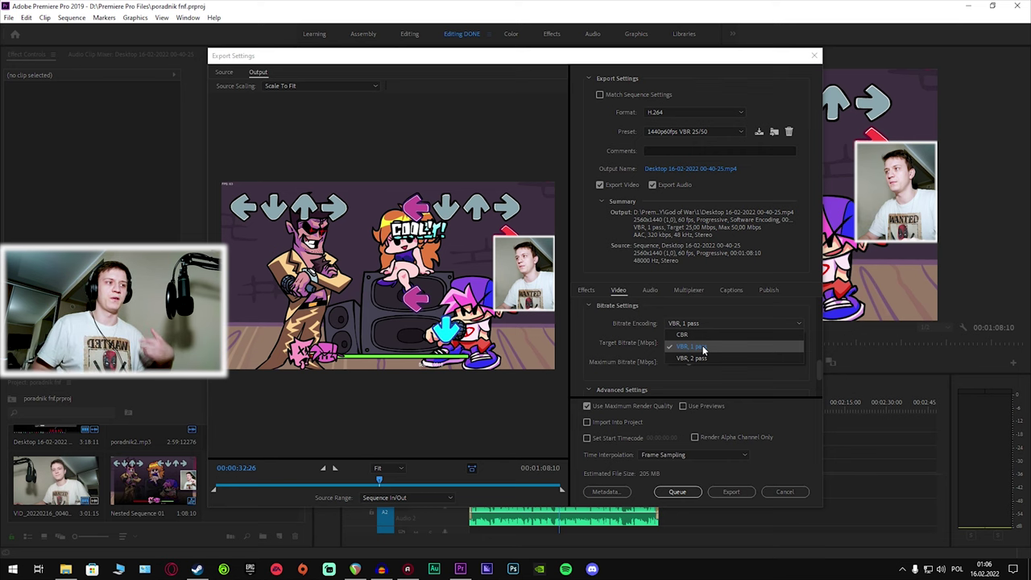
click(701, 131)
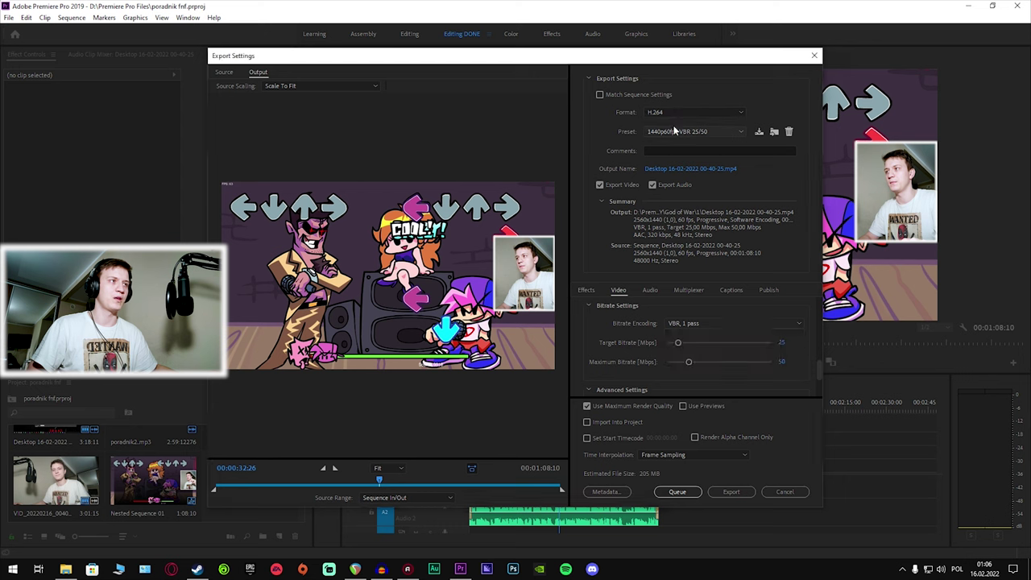
click(700, 131)
click(693, 143)
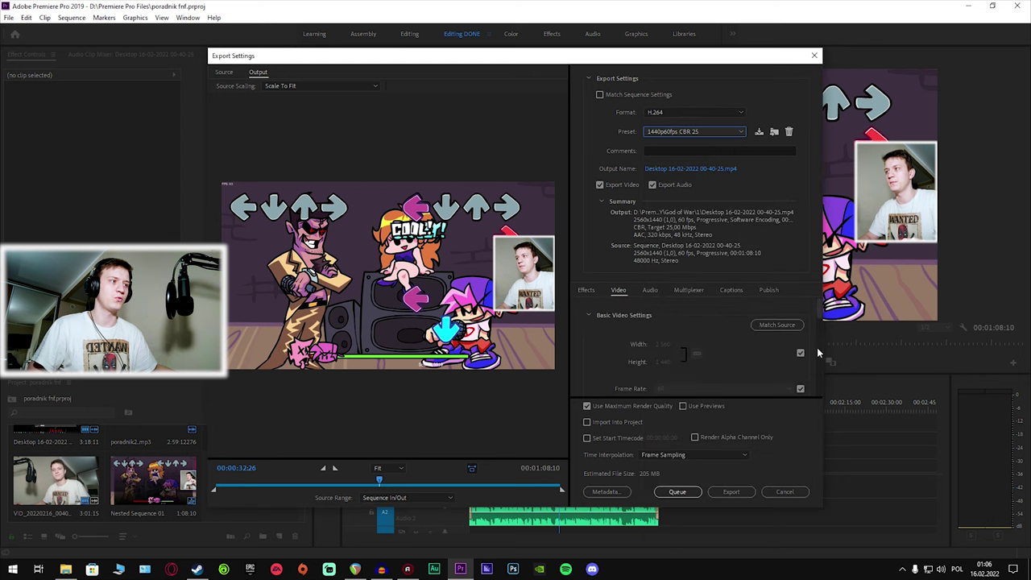
drag(818, 312, 822, 380)
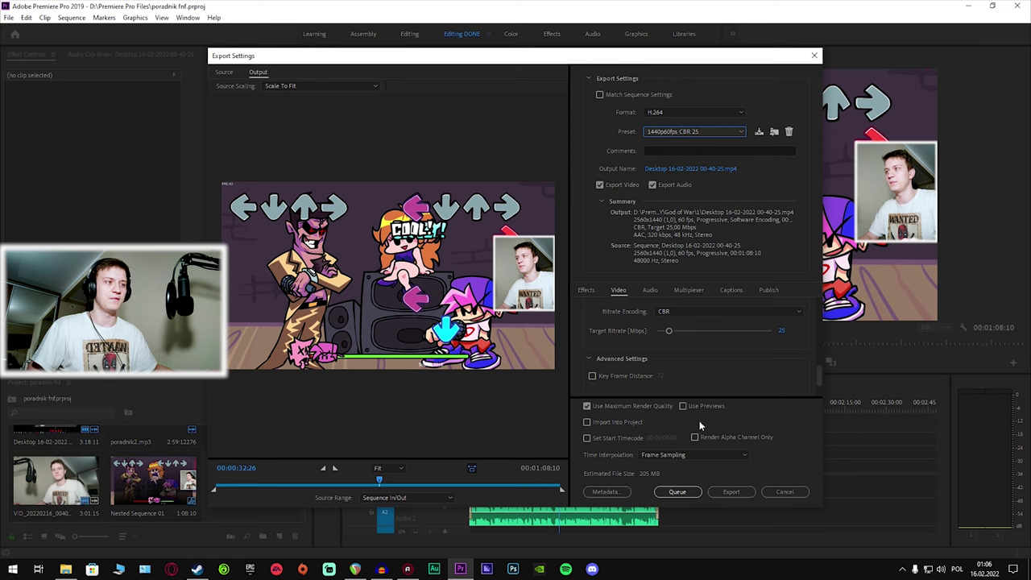
mouse_move(669, 331)
mouse_down()
mouse_move(795, 339)
mouse_move(702, 333)
mouse_up()
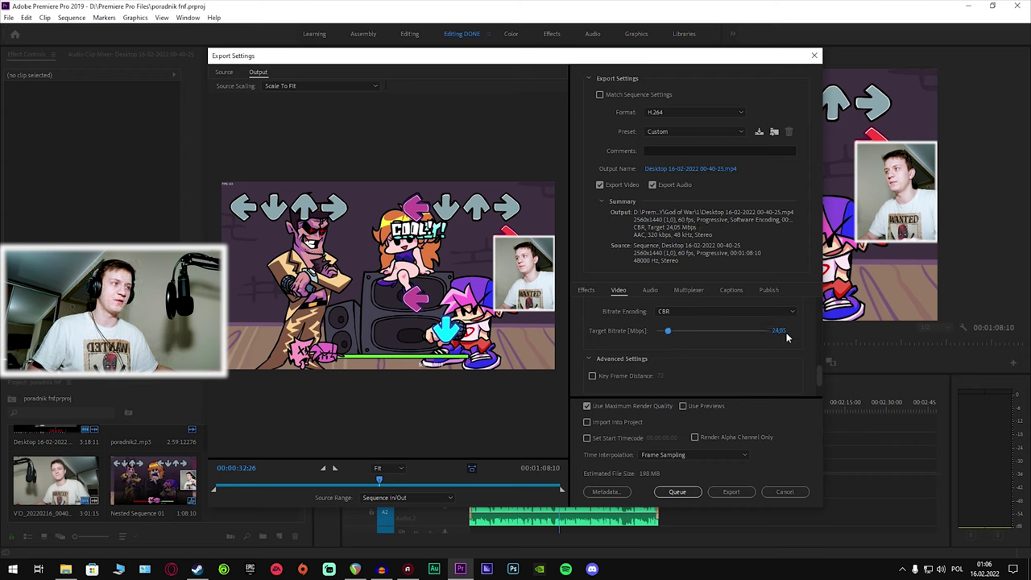
click(684, 133)
click(689, 159)
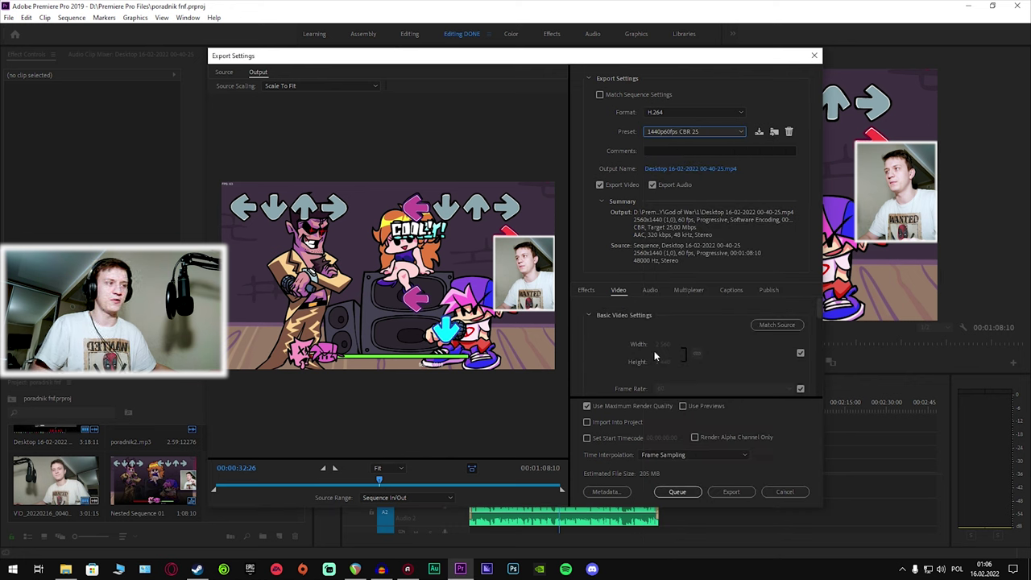
drag(818, 314, 823, 328)
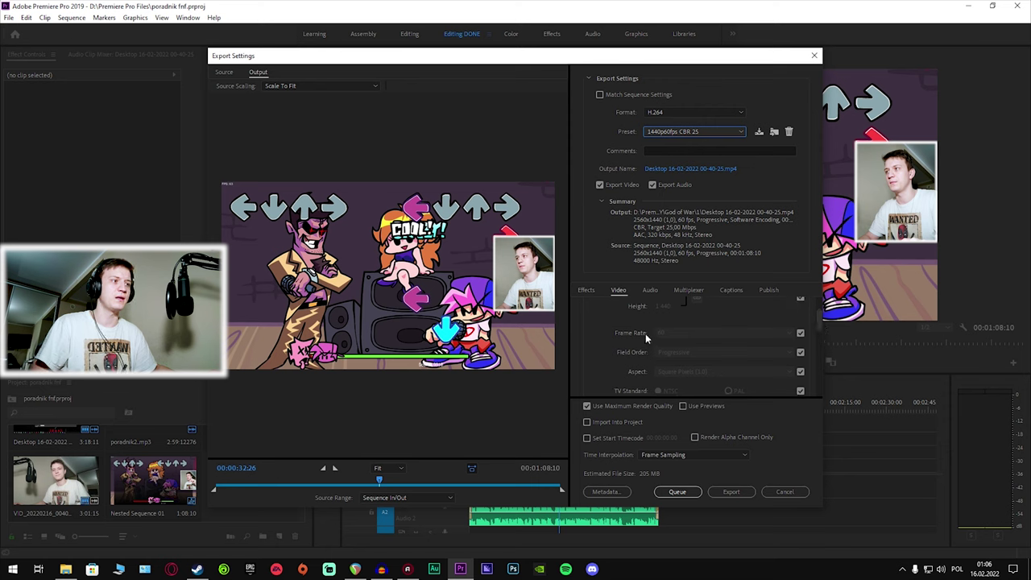
scroll(819, 331, down, 3)
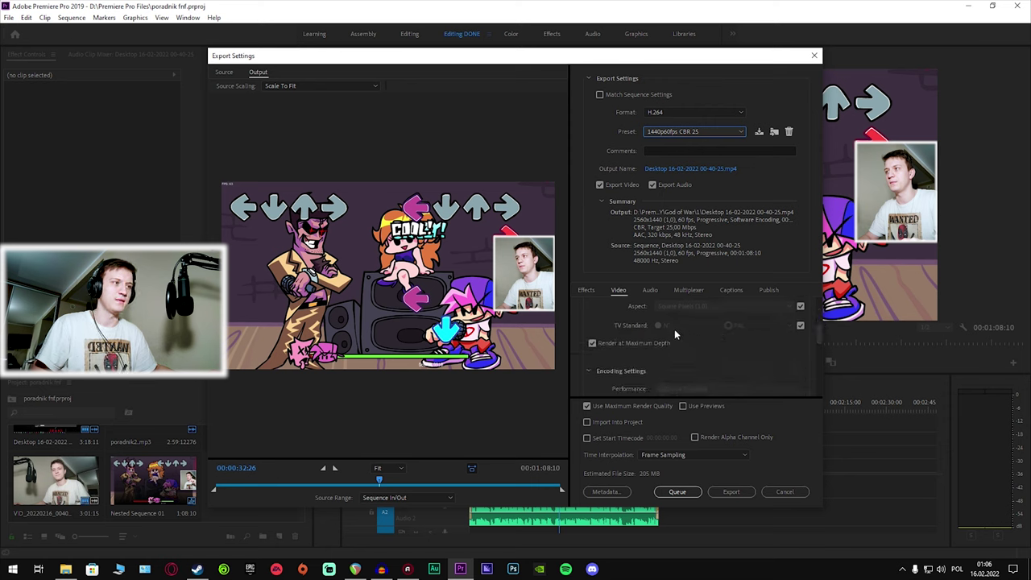
drag(818, 324, 819, 348)
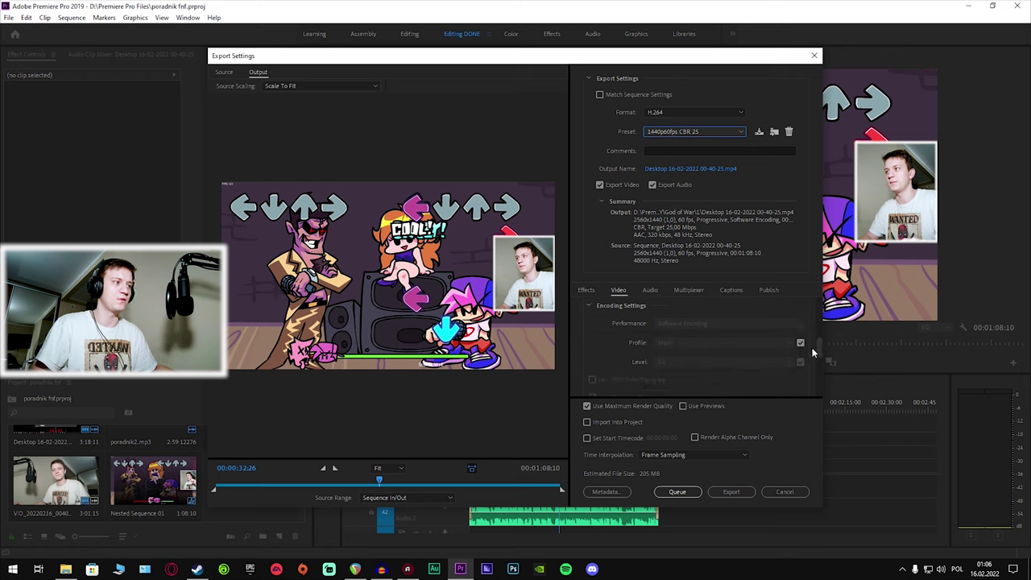
mouse_move(815, 354)
mouse_down()
mouse_move(823, 385)
mouse_move(823, 310)
mouse_up()
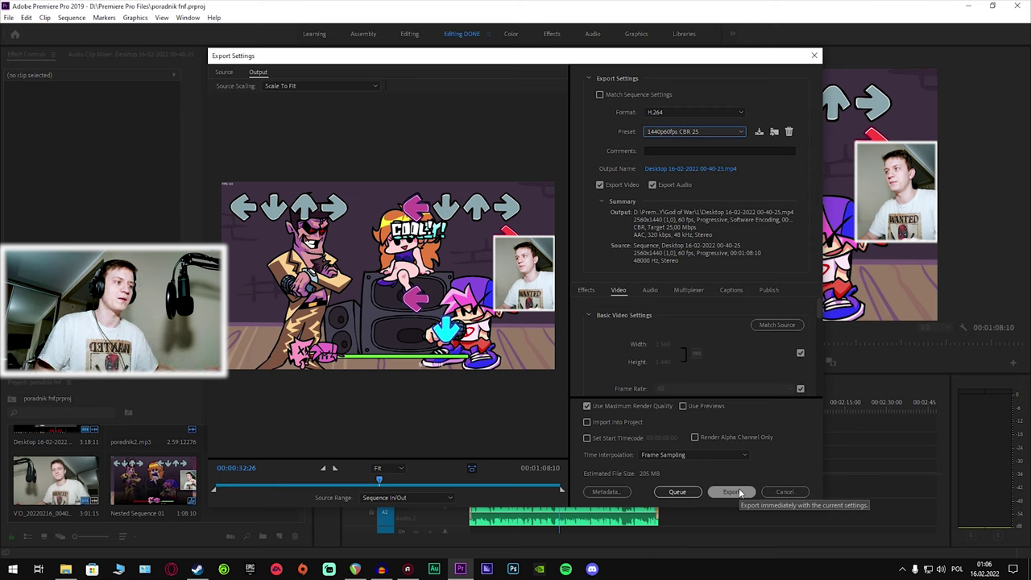
click(739, 492)
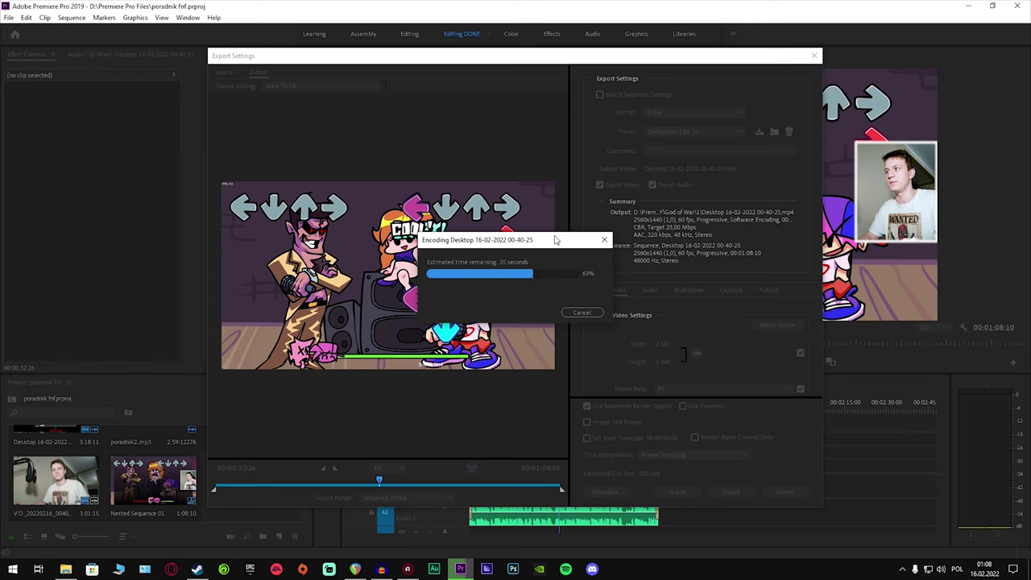
drag(554, 239, 547, 236)
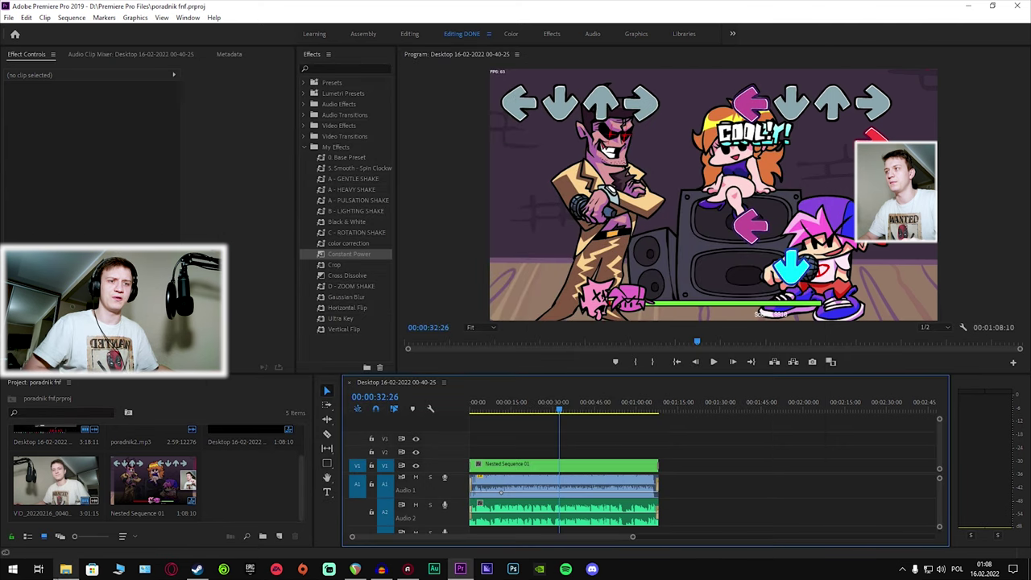
Reopen the export settings to check the exported file's save location, then close them.
click(67, 571)
click(67, 571)
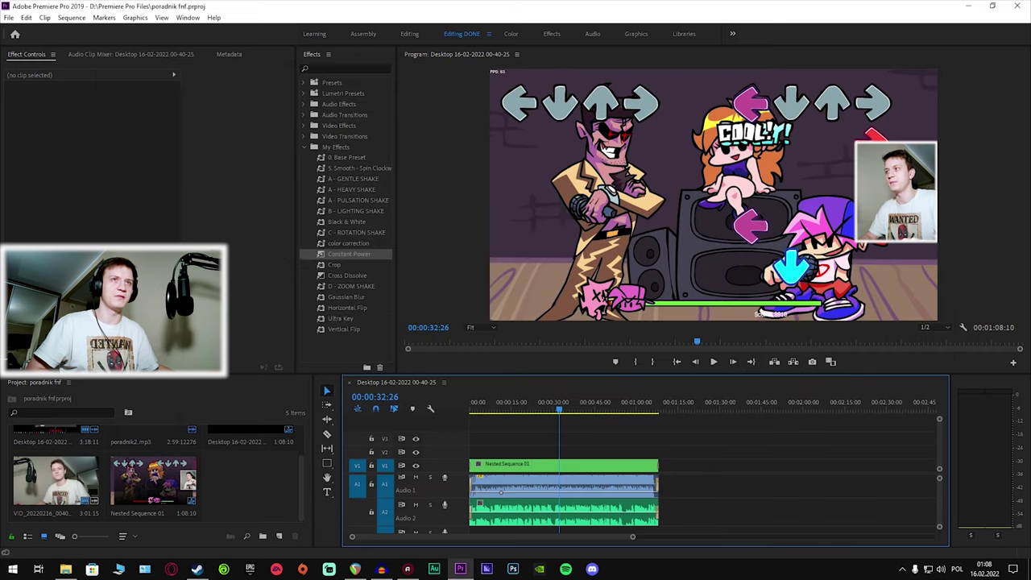
click(6, 18)
mouse_move(32, 326)
click(201, 327)
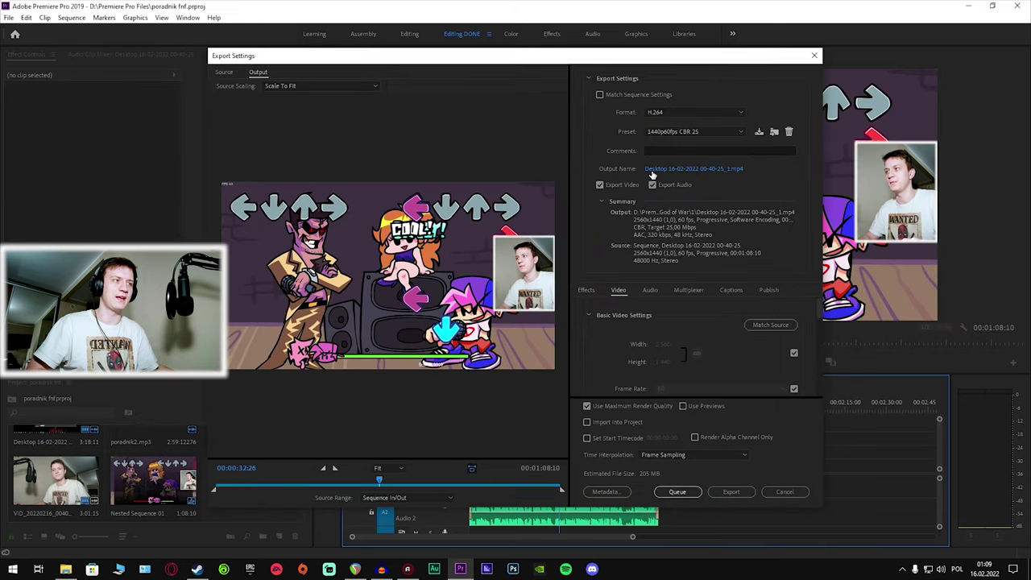
click(675, 168)
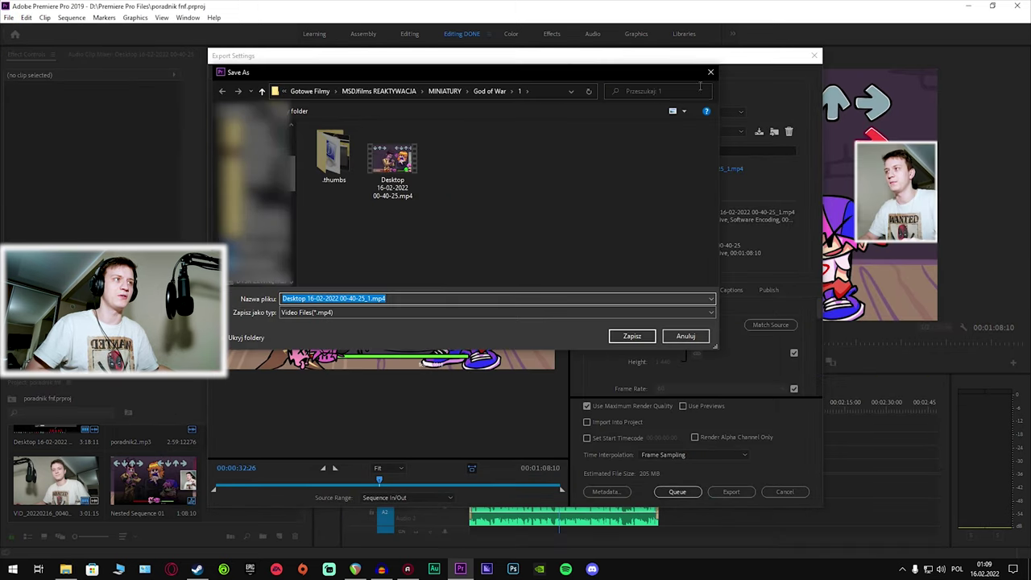
click(711, 72)
click(814, 55)
In File Explorer, browse to MINIATURY > God of War > 1.
click(65, 568)
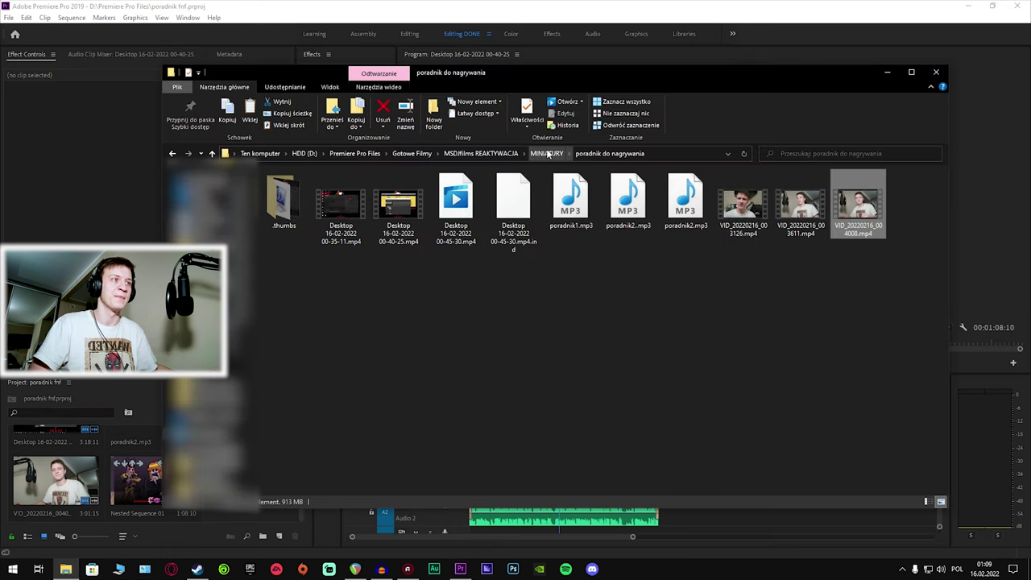
click(546, 153)
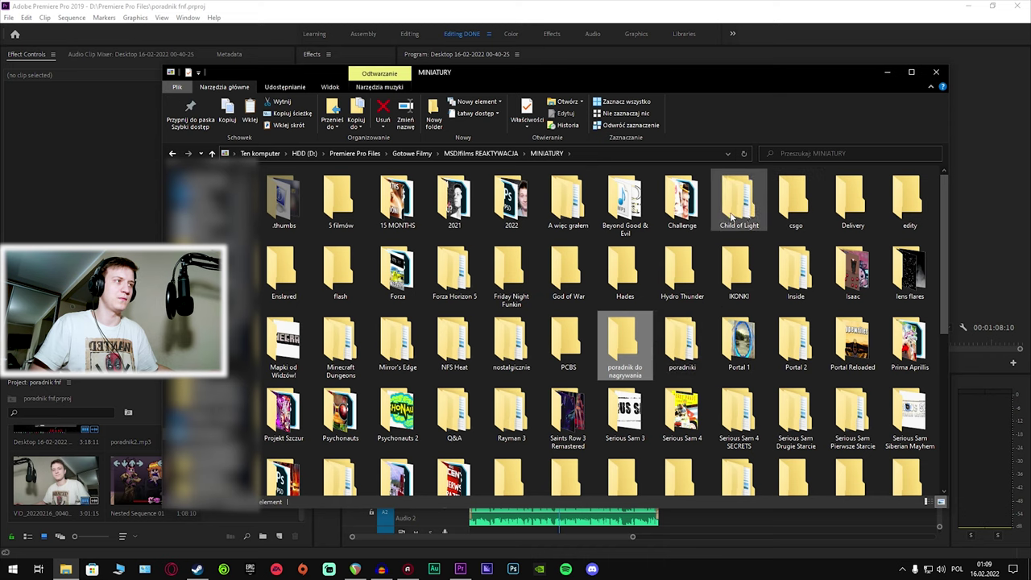
double_click(558, 278)
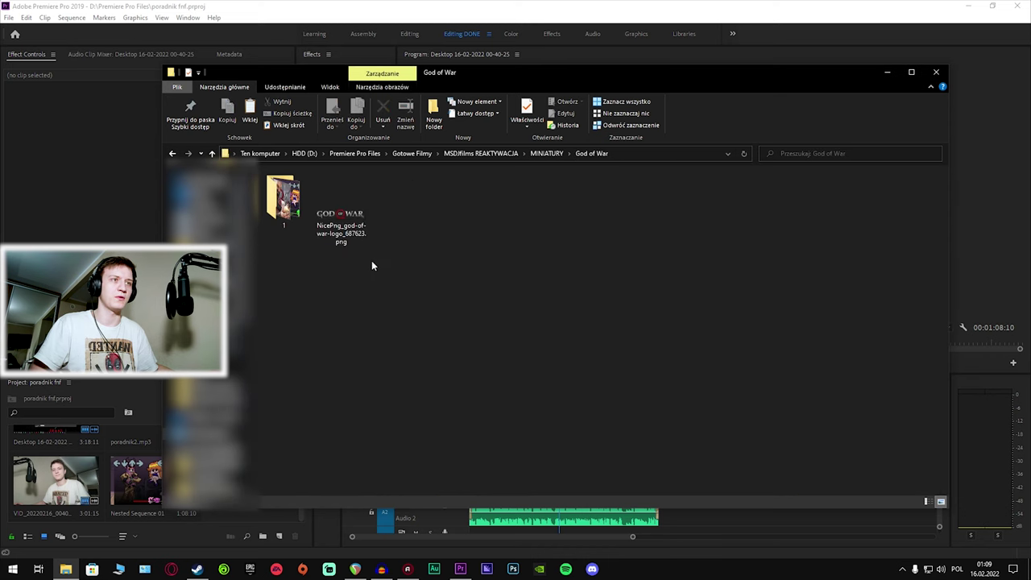
double_click(326, 236)
Play the exported Desktop MP4 in Movies & TV, exiting and re-entering full screen.
double_click(341, 231)
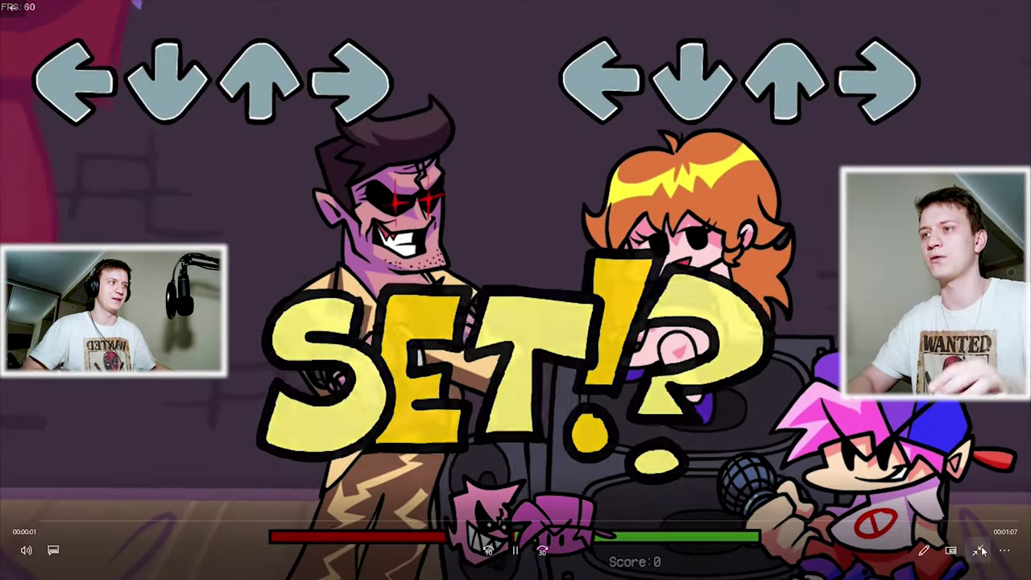
click(980, 550)
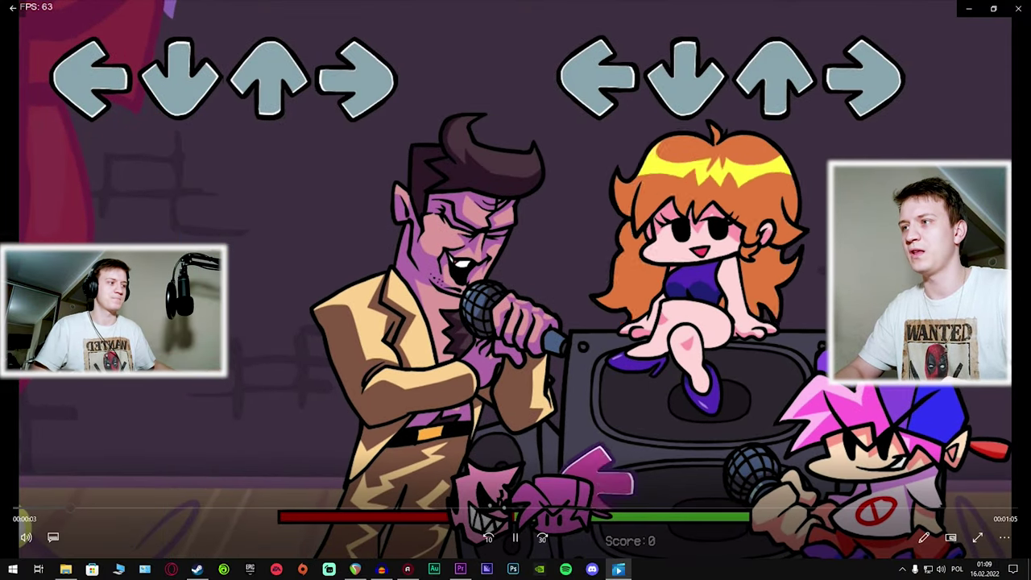
double_click(452, 324)
Jump through the video to about 0:41, 0:51 and 1:07, then replay from the start and pause.
click(419, 523)
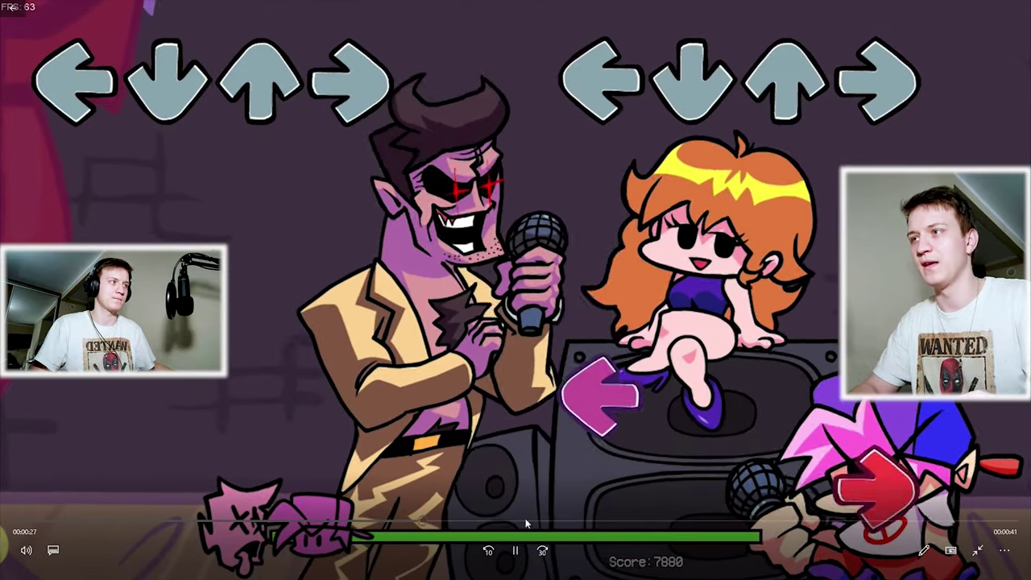
click(615, 521)
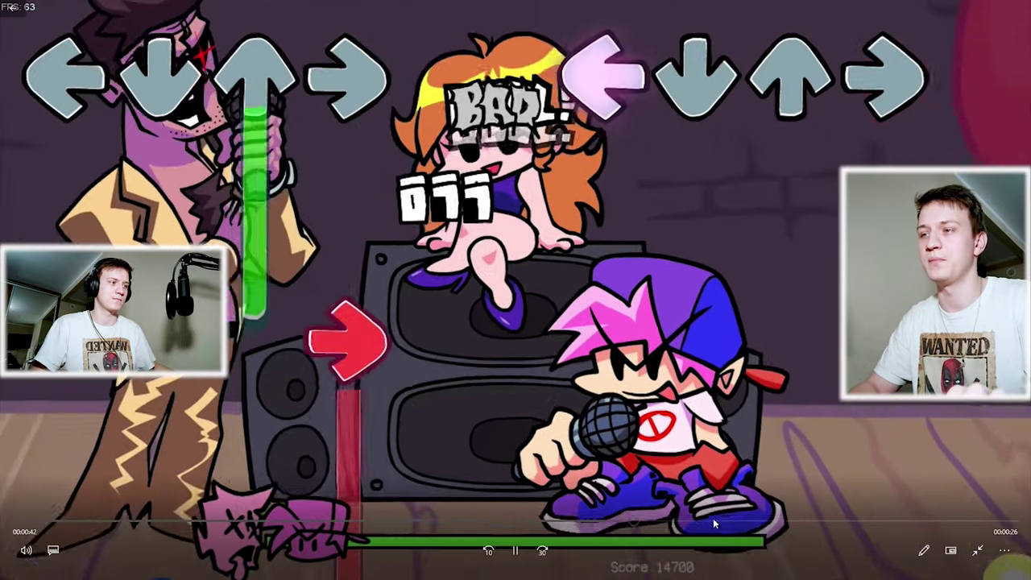
click(749, 522)
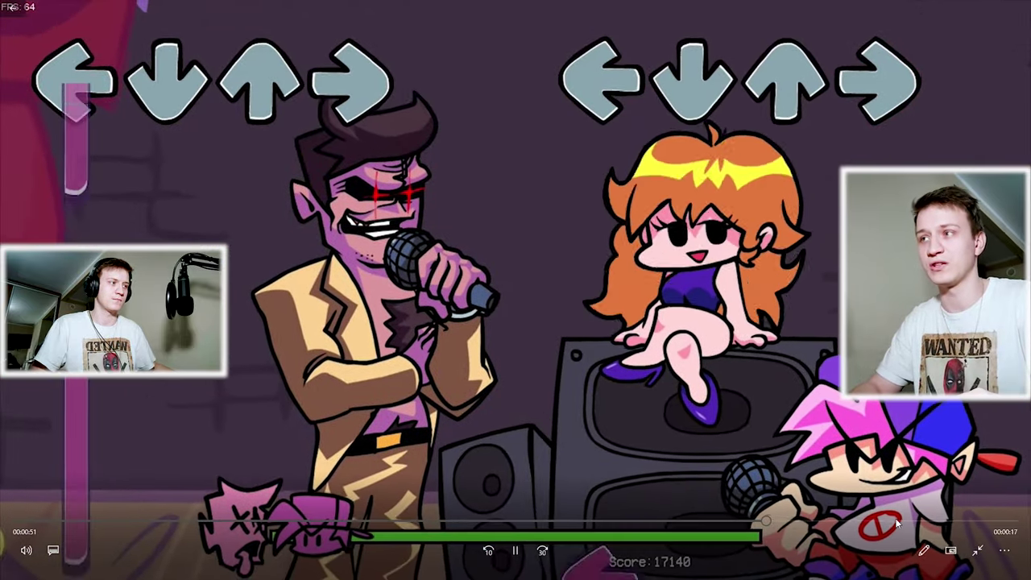
click(897, 523)
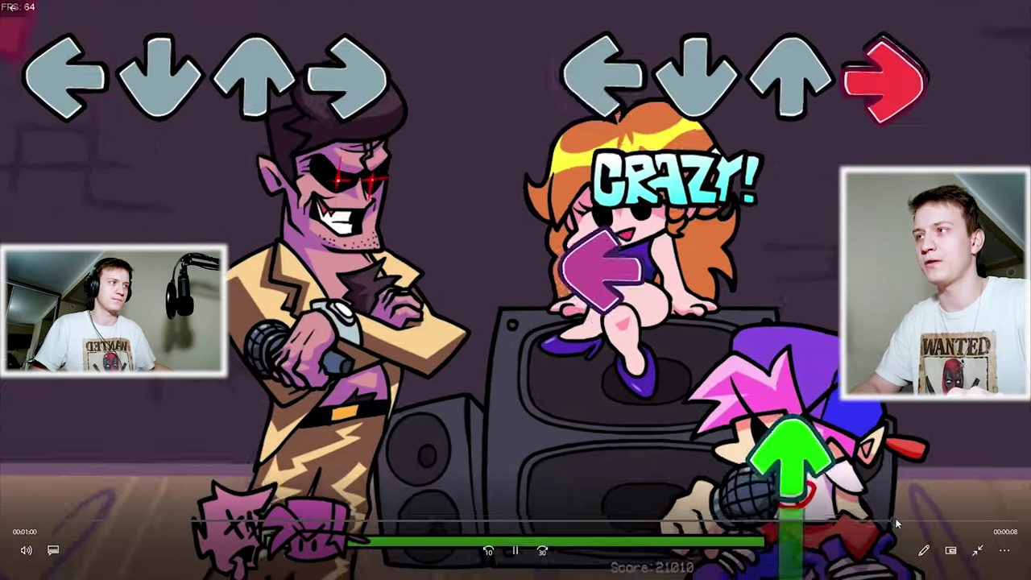
click(1005, 522)
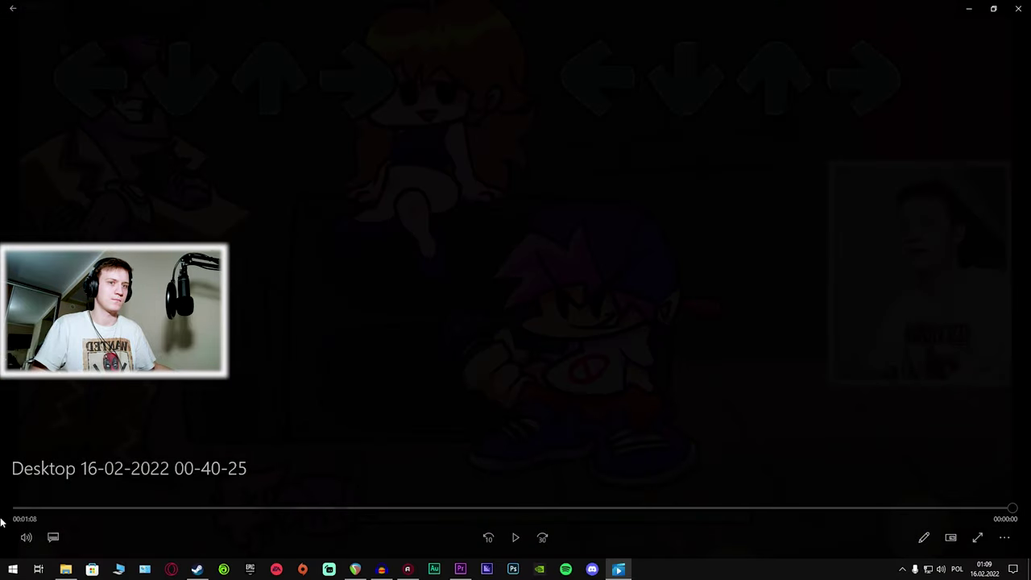
click(520, 539)
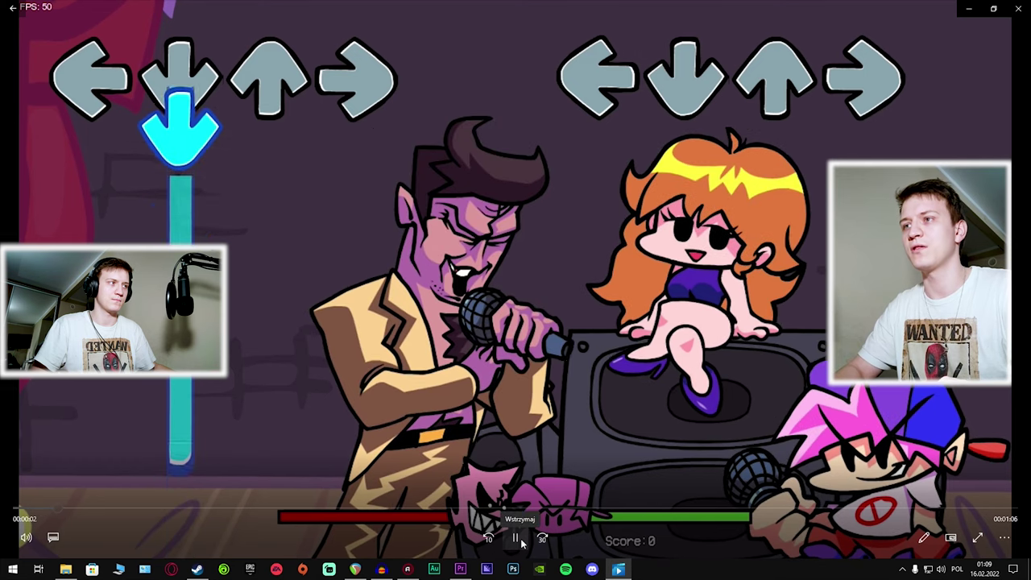
click(520, 540)
click(1019, 7)
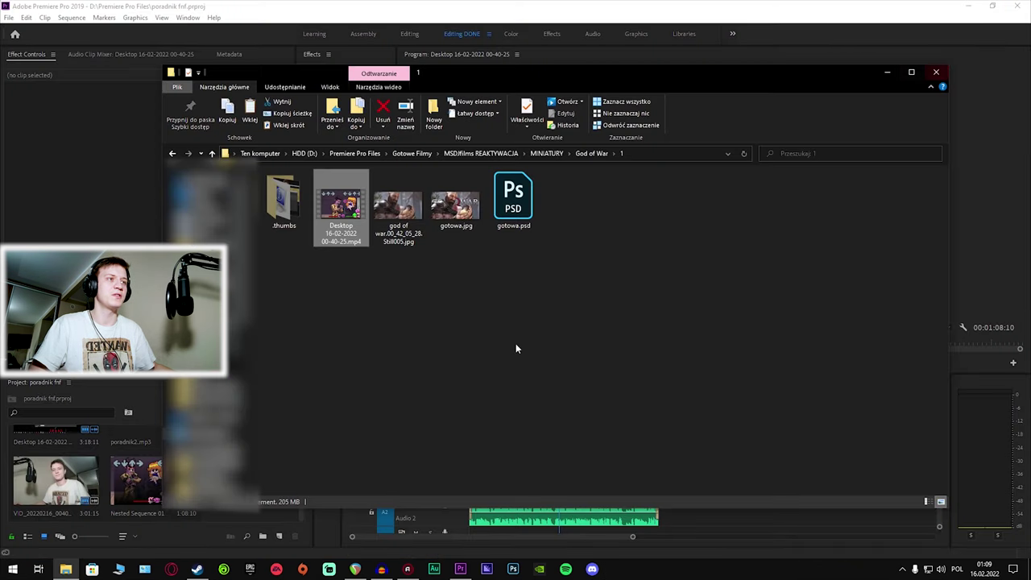
right_click(673, 267)
click(684, 311)
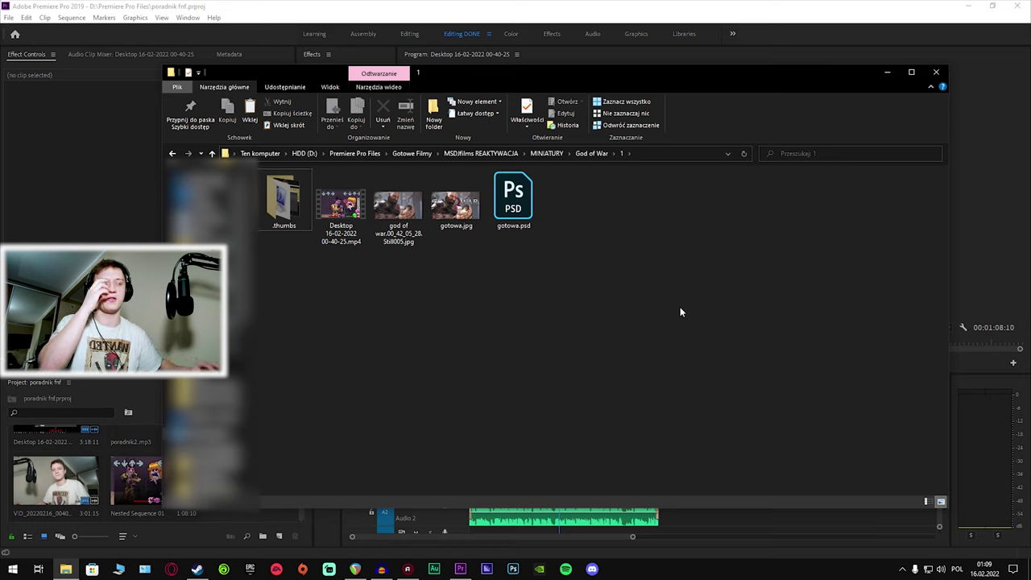
Open Still005.jpg in Photos, then advance to the finished thumbnail gotowa.jpg.
double_click(398, 208)
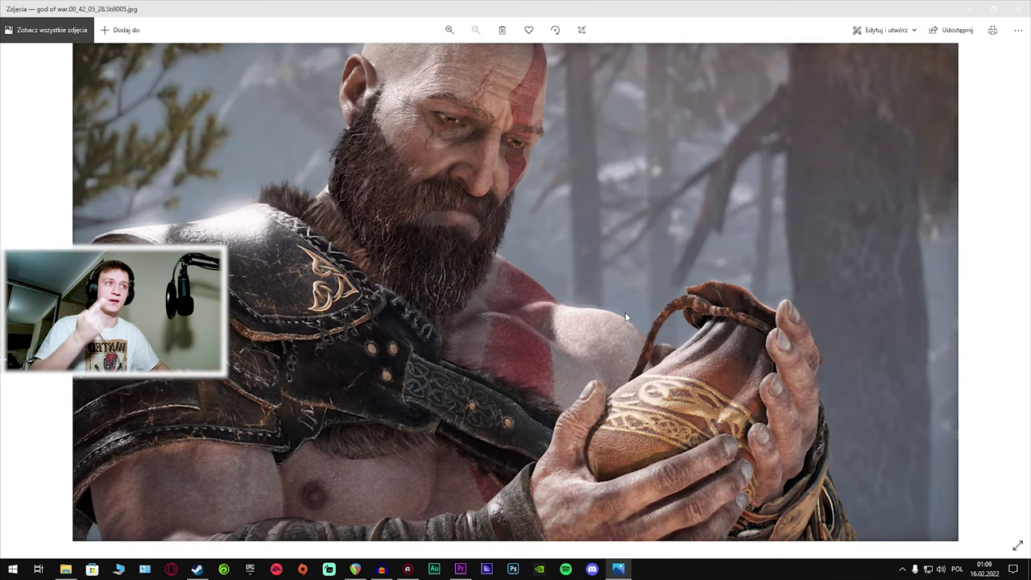
key(Right)
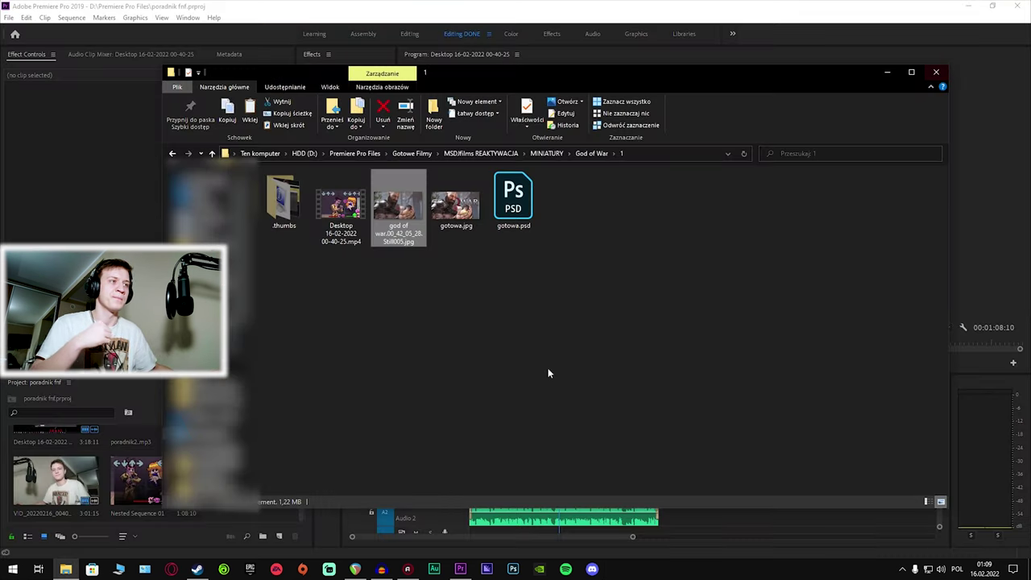
right_click(569, 266)
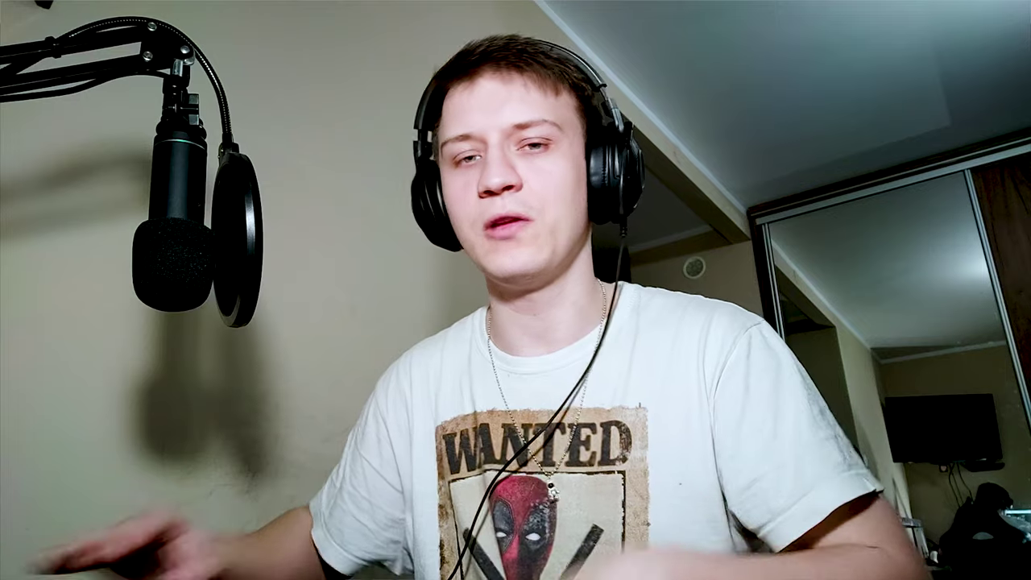